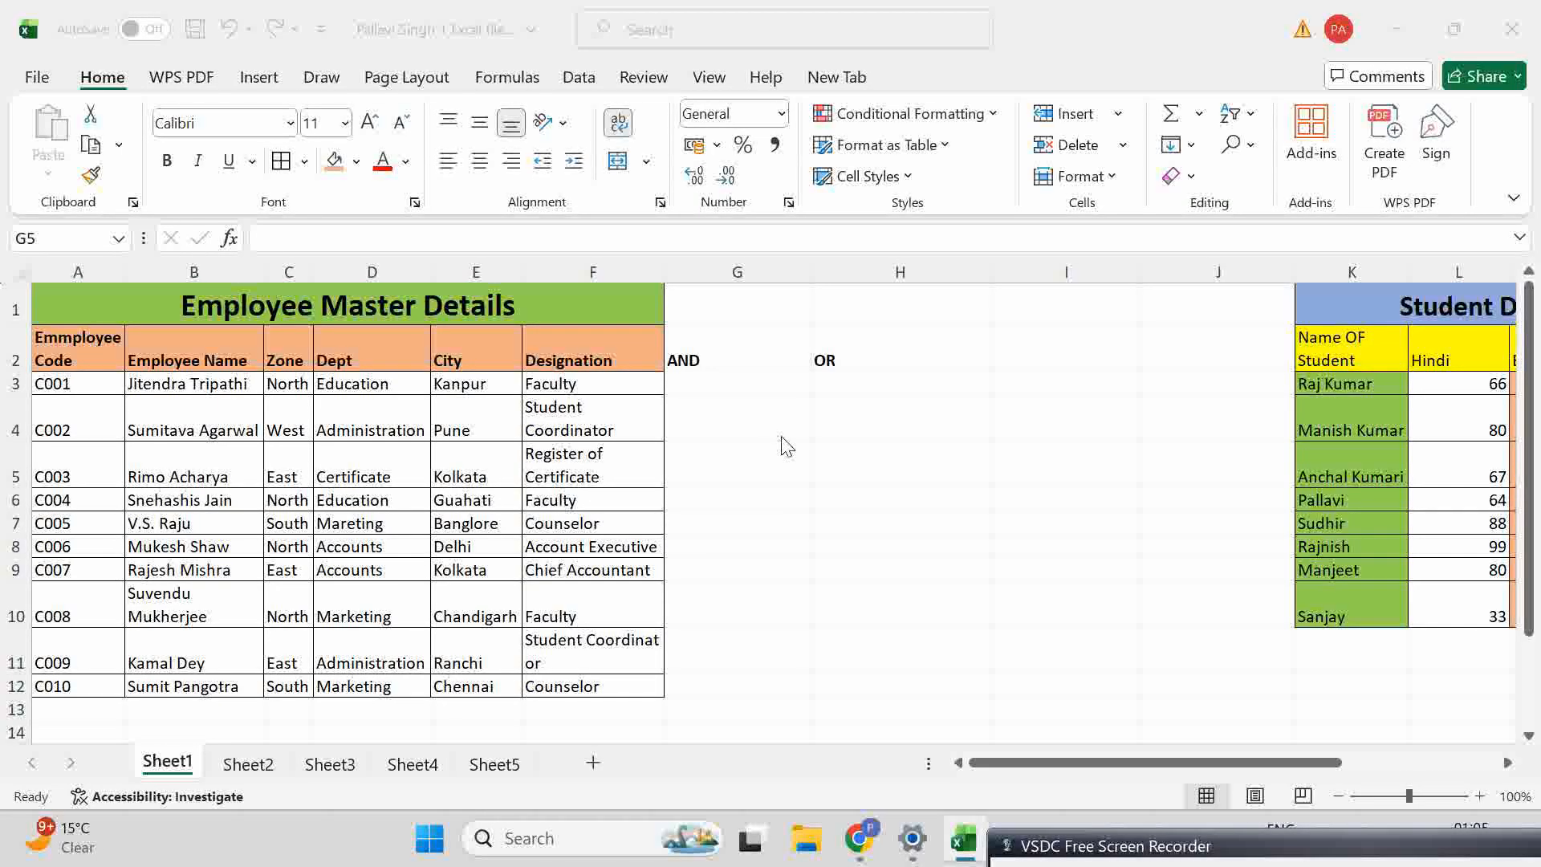
{"action": "left_click", "coordinate": [736, 383]}
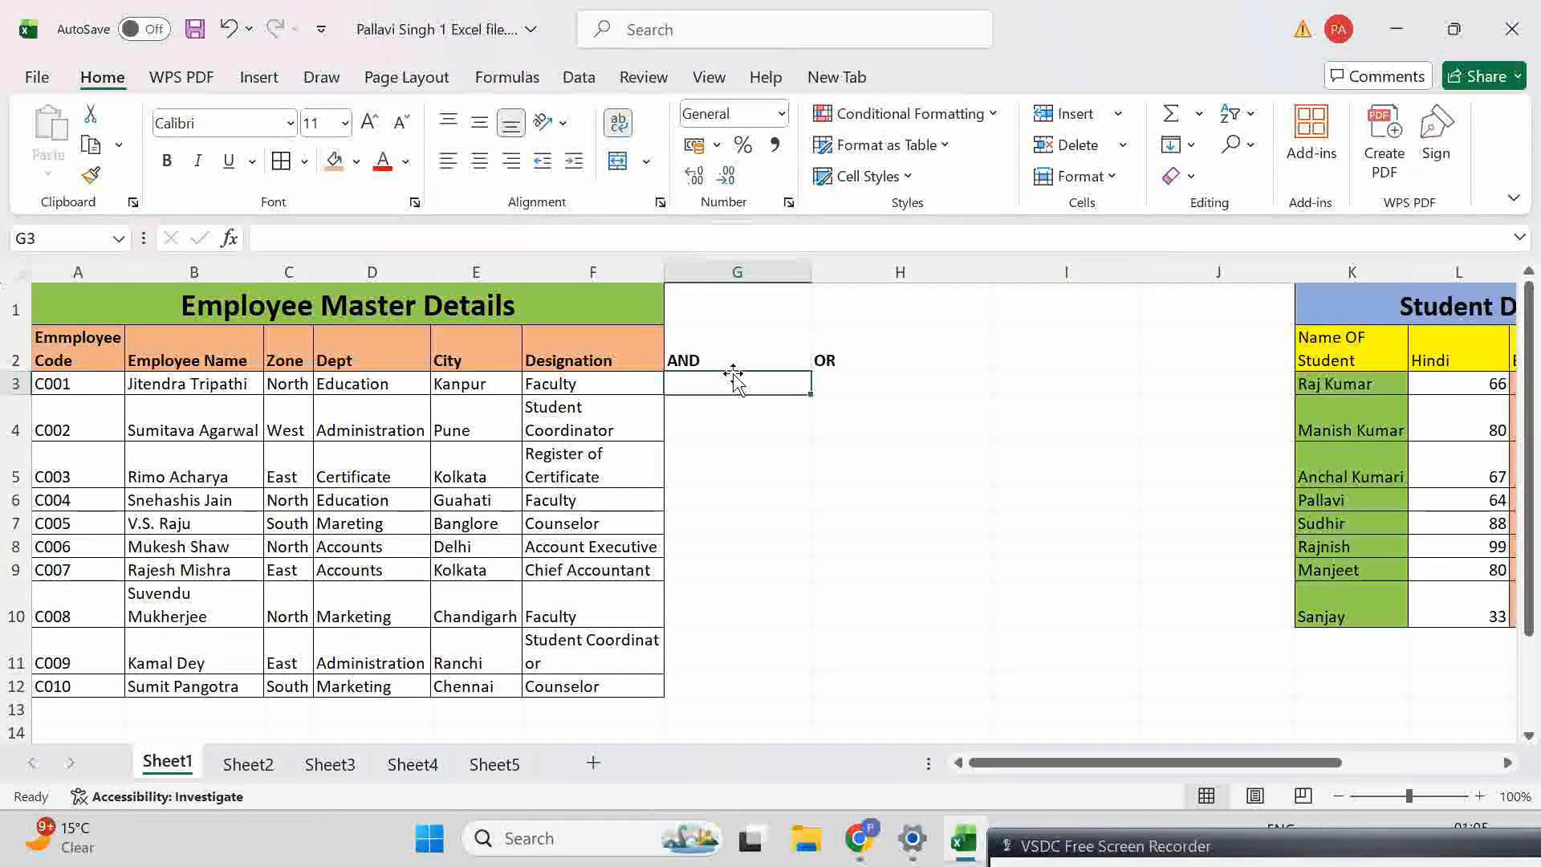
{"action": "left_click", "coordinate": [737, 358]}
{"action": "left_click", "coordinate": [832, 360]}
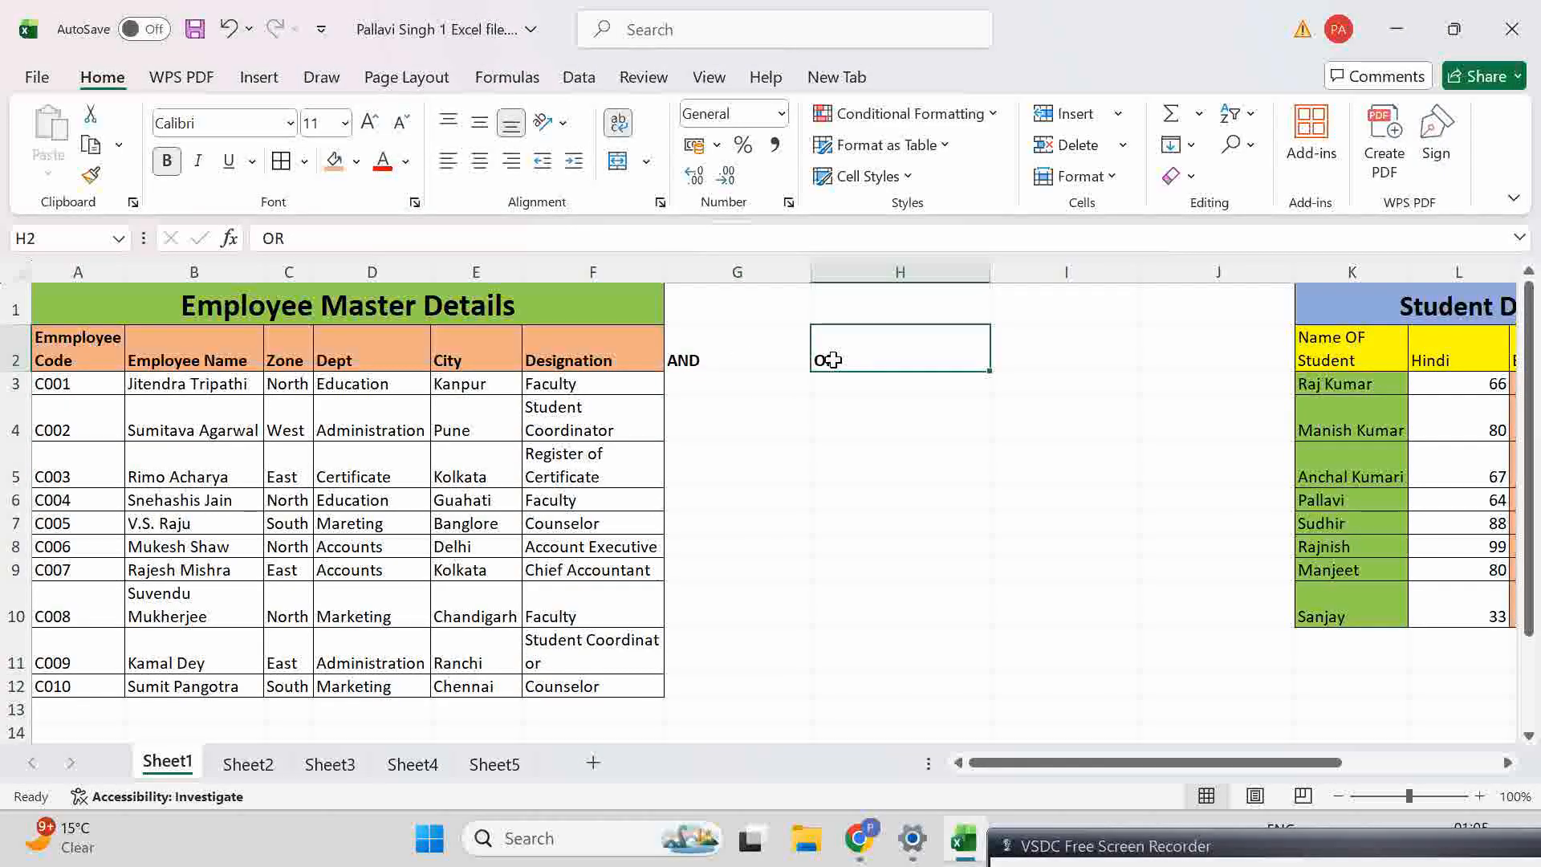
{"action": "left_click", "coordinate": [905, 433]}
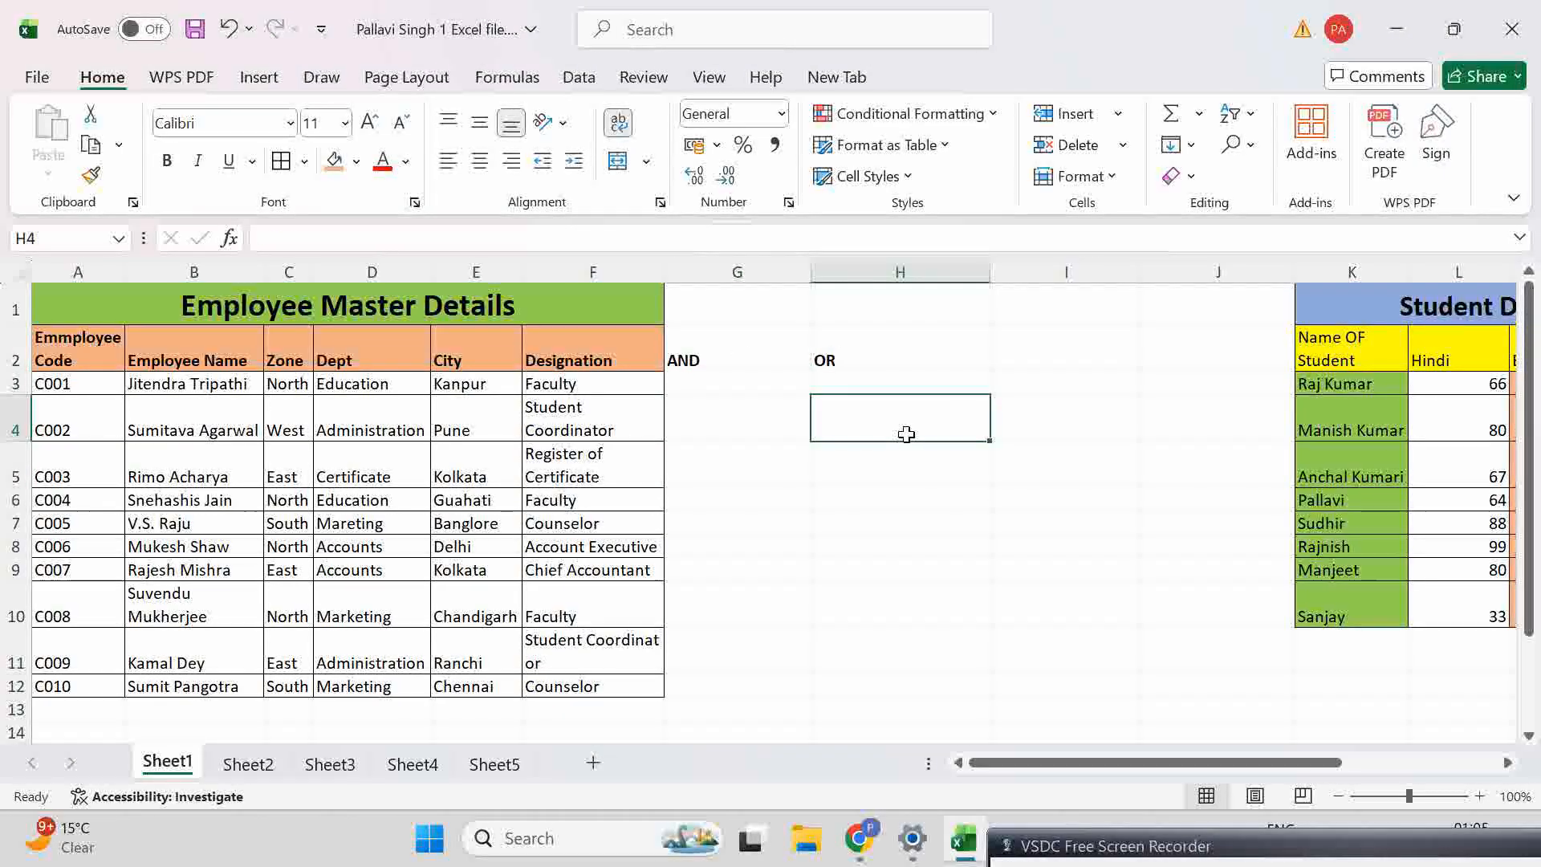
{"action": "left_click", "coordinate": [1067, 383]}
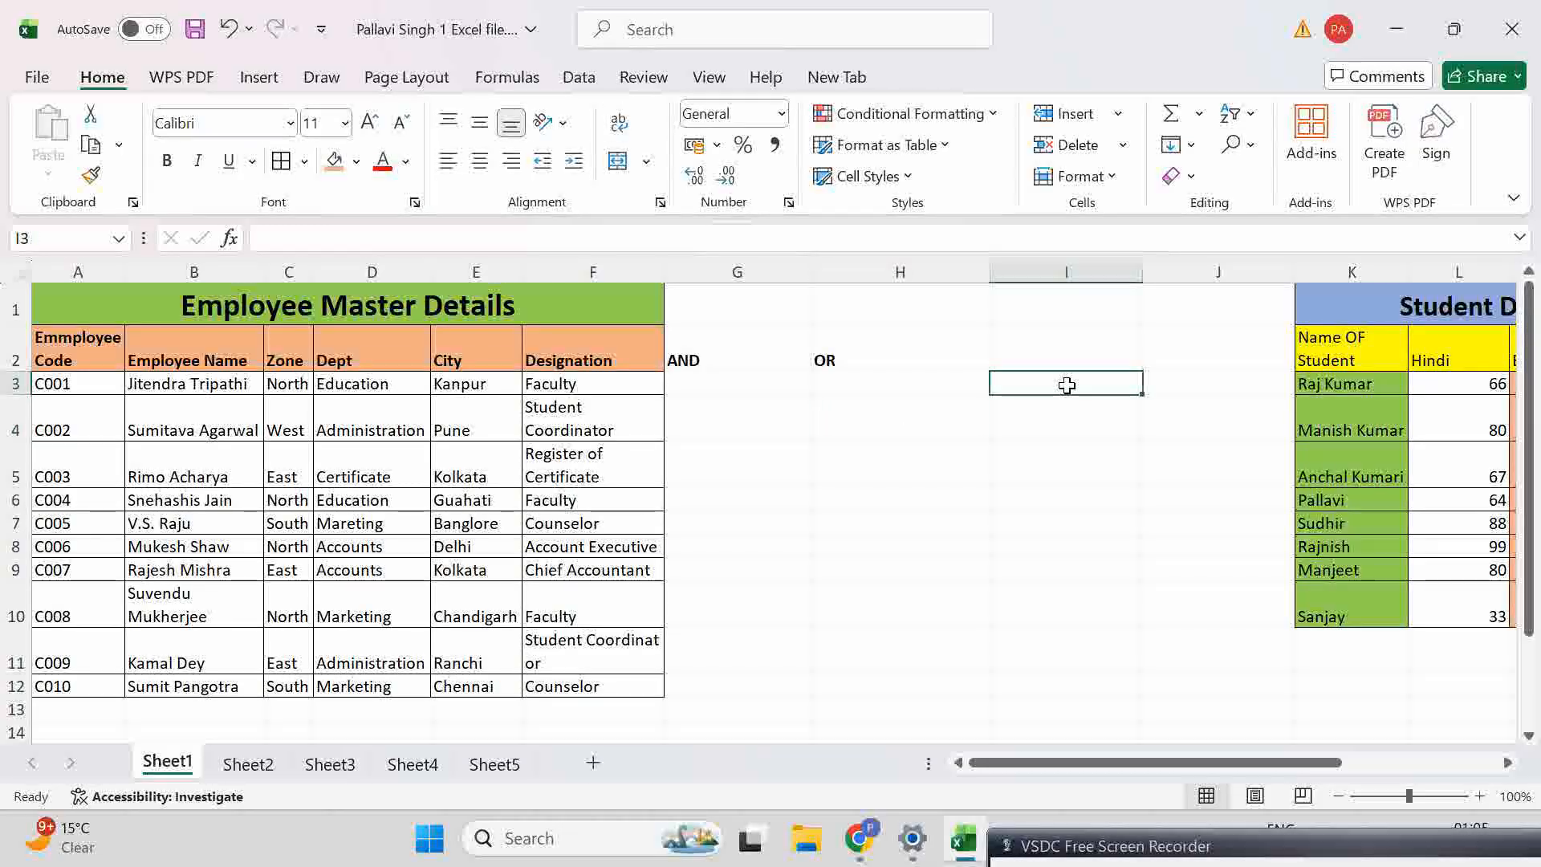
Step: Start an IF formula in cell I2 to show its arguments, and remove the function again
{"action": "left_click", "coordinate": [1027, 350]}
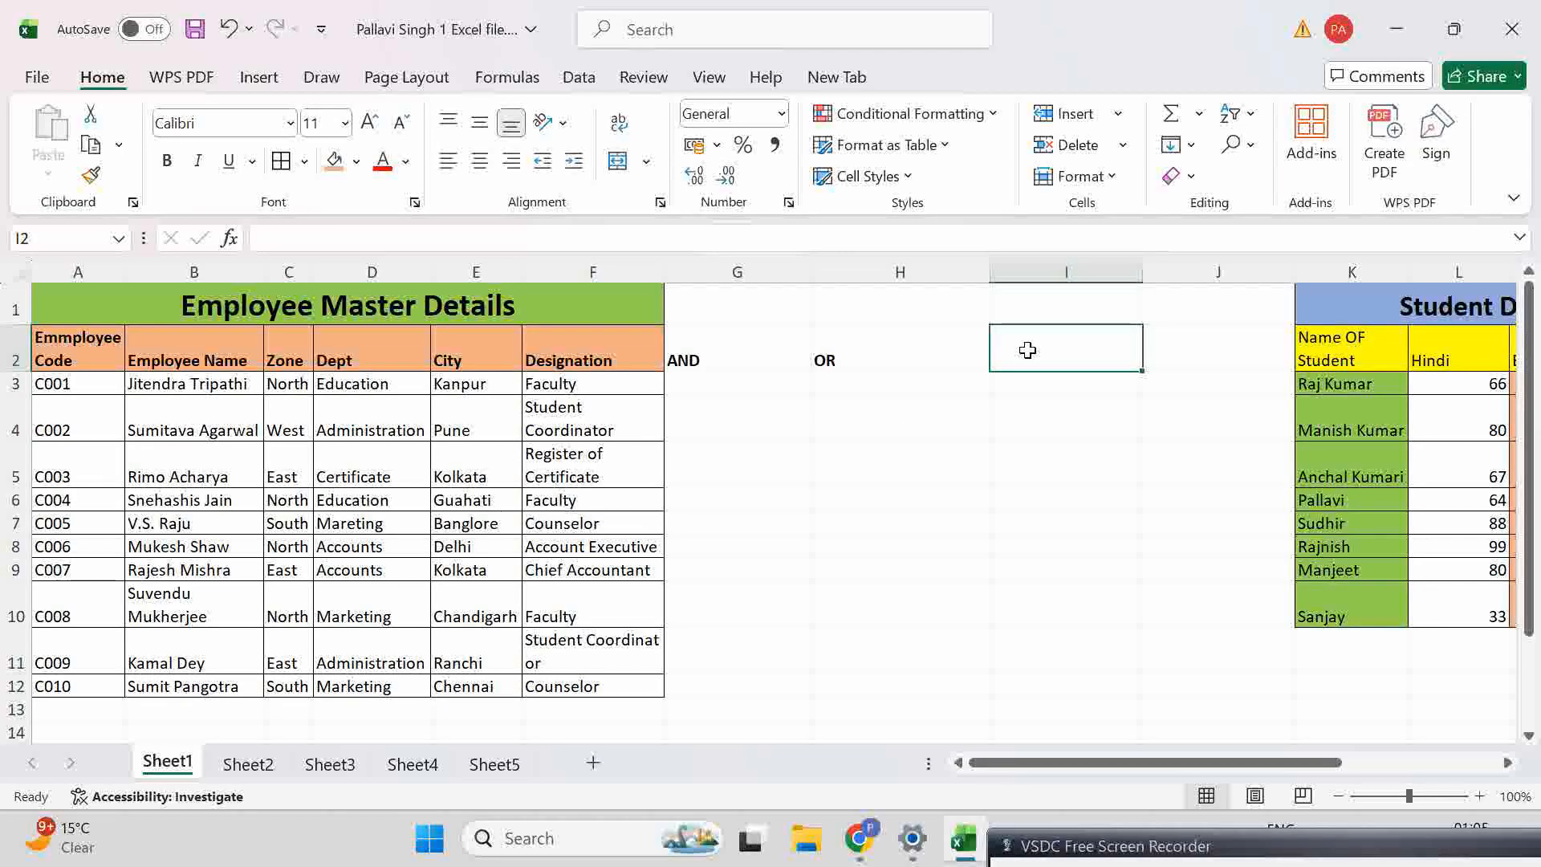
{"action": "type", "text": "="}
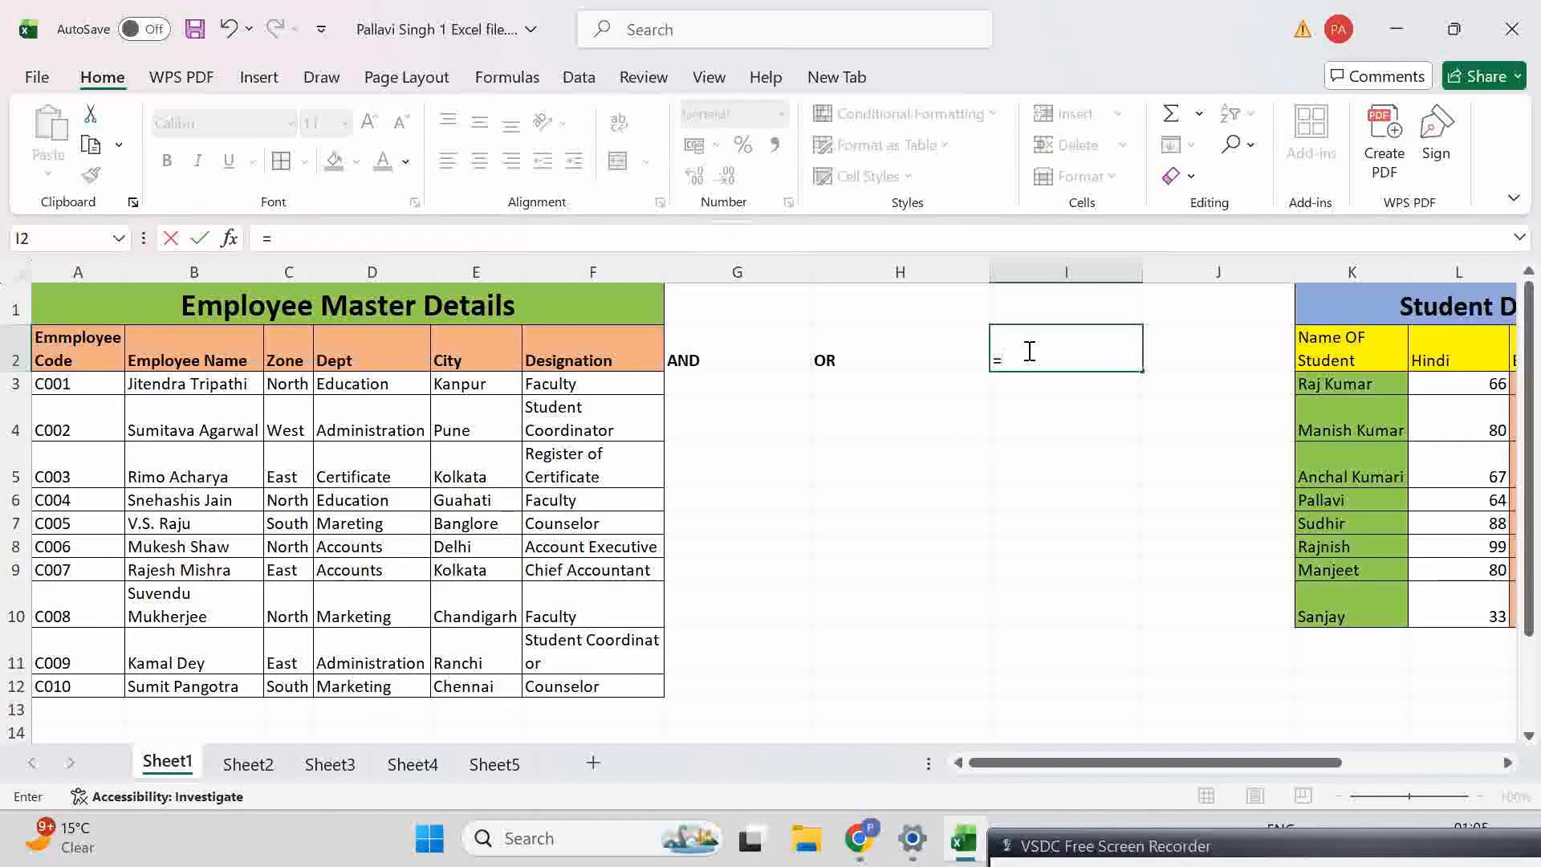
{"action": "type", "text": "if"}
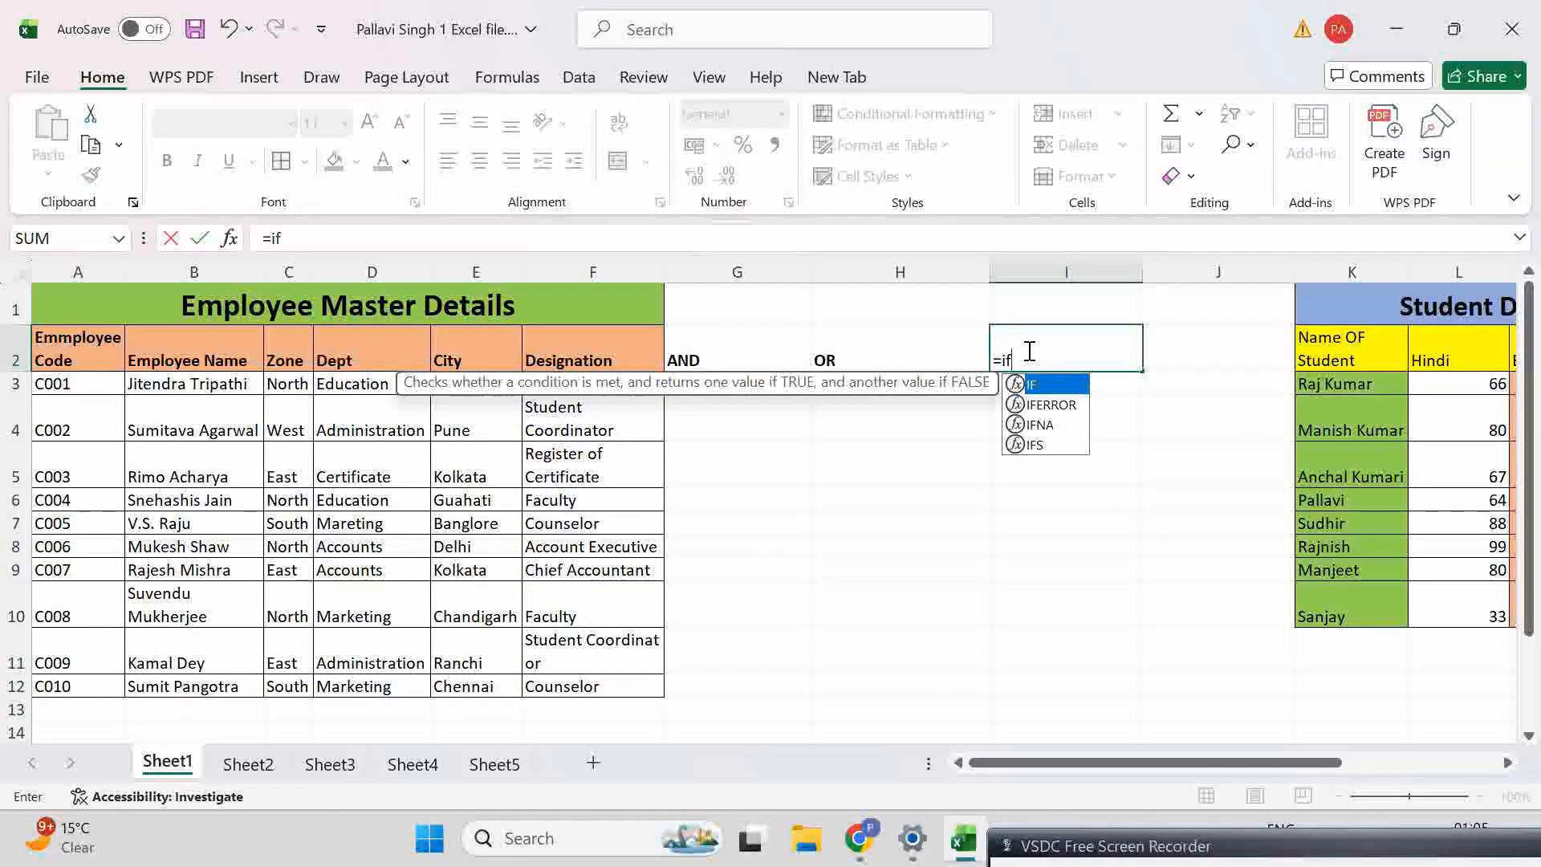
{"action": "type", "text": "("}
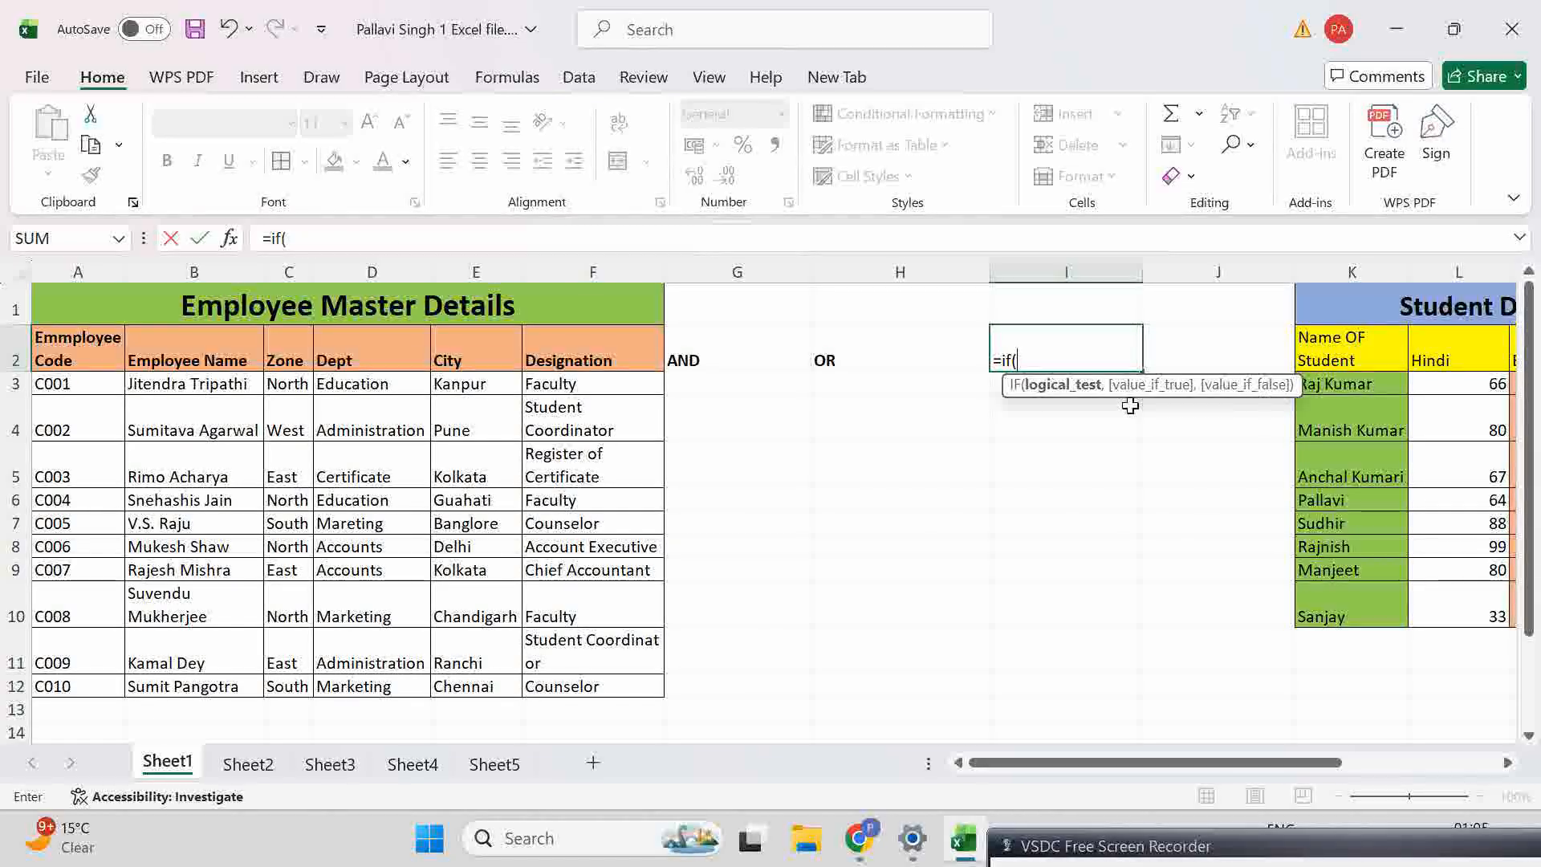
{"action": "key", "text": "BackSpace"}
{"action": "key", "text": "BackSpace"}
{"action": "key", "text": "BackSpace"}
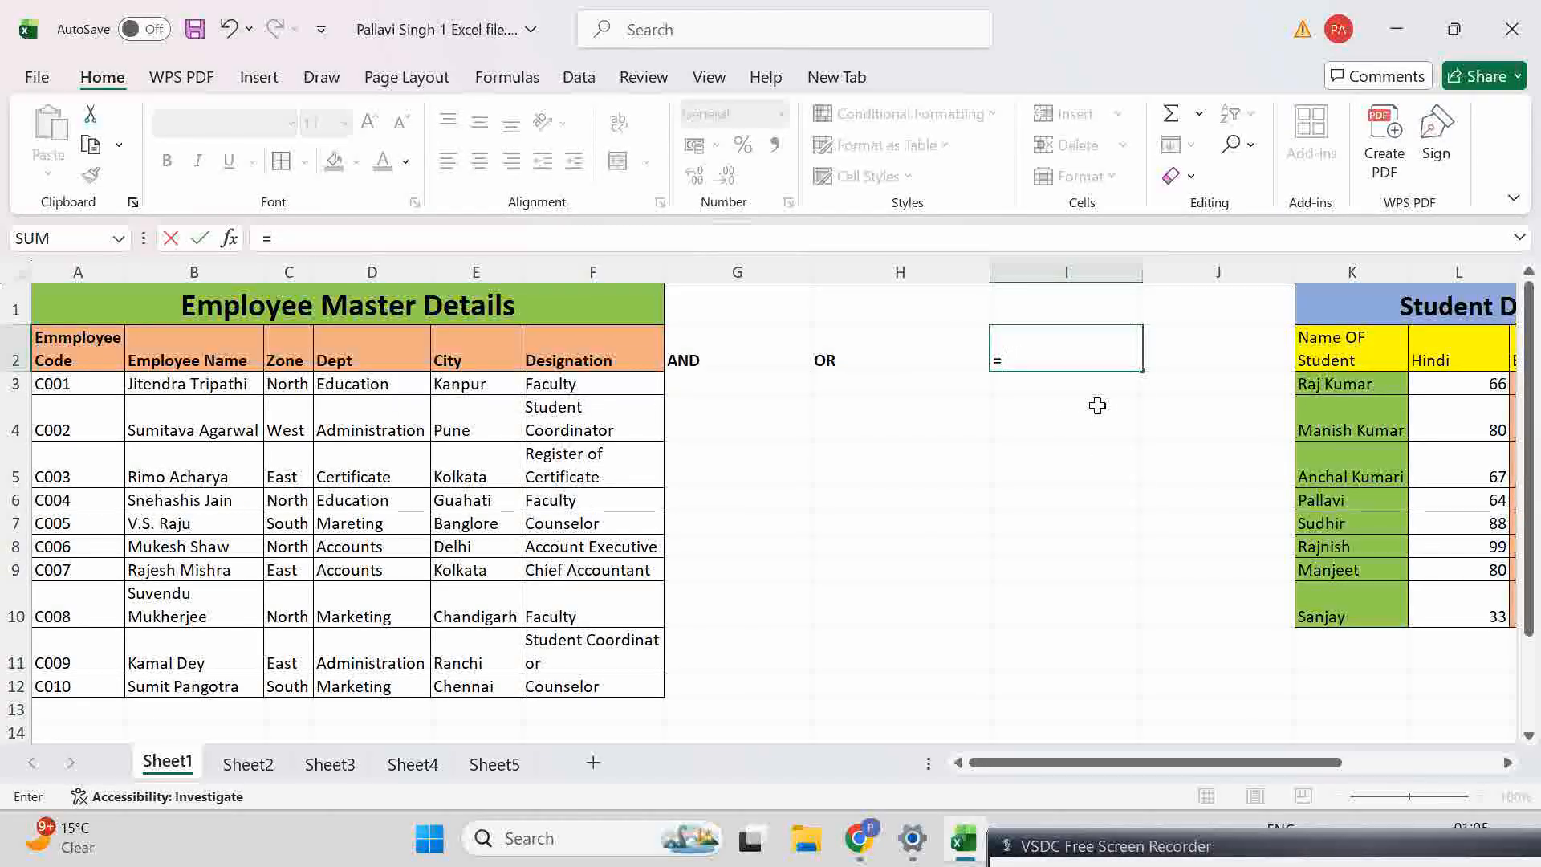
Step: Start an AND formula in cell I2 to show its arguments, and remove the function again
{"action": "type", "text": "and("}
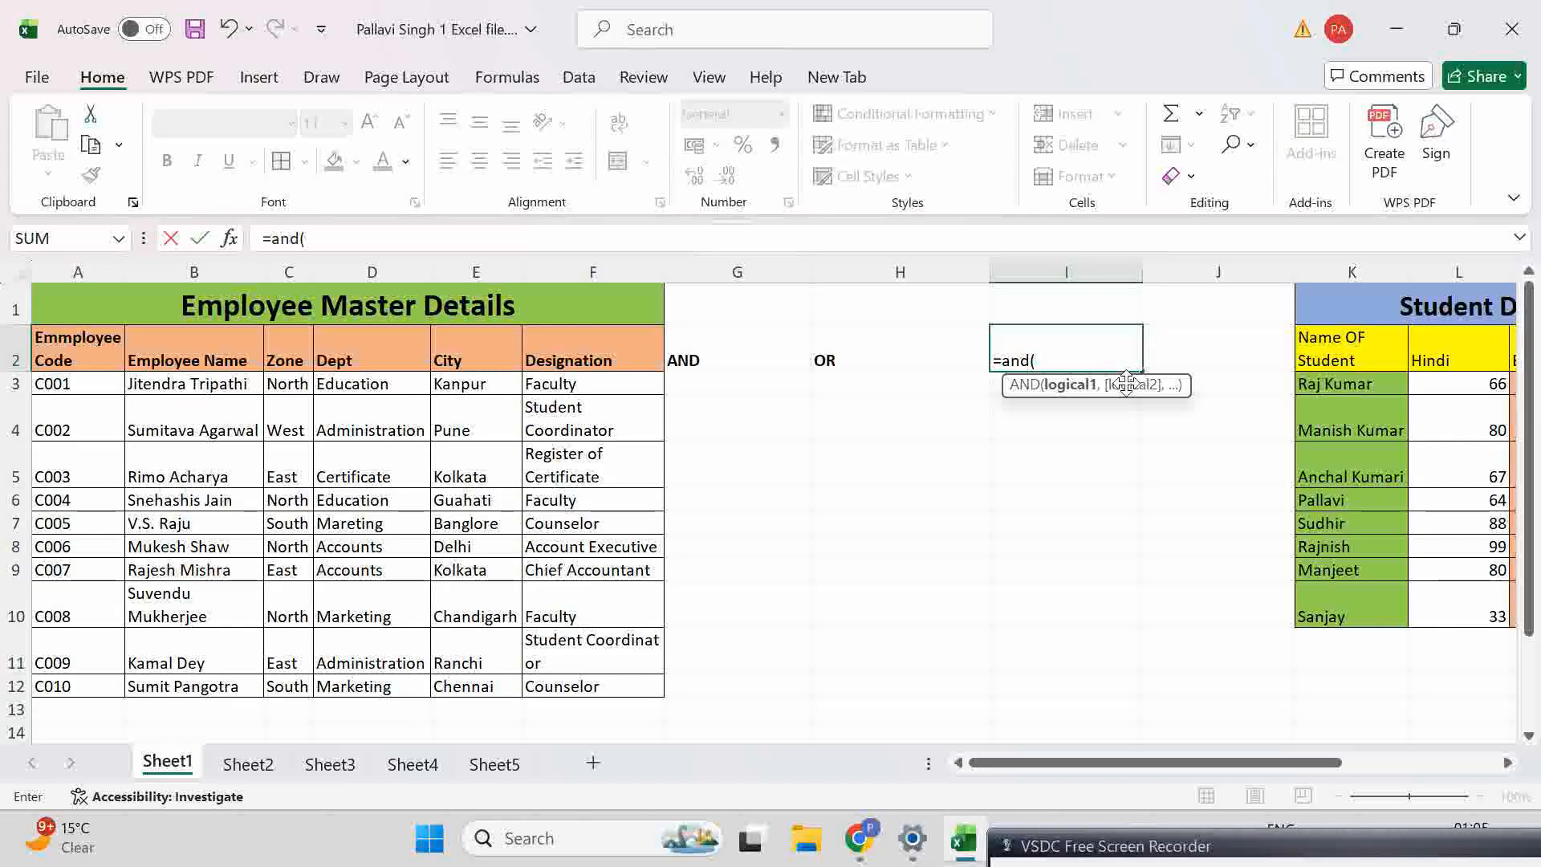
{"action": "key", "text": "BackSpace"}
{"action": "key", "text": "BackSpace"}
{"action": "key", "text": "BackSpace"}
{"action": "key", "text": "BackSpace"}
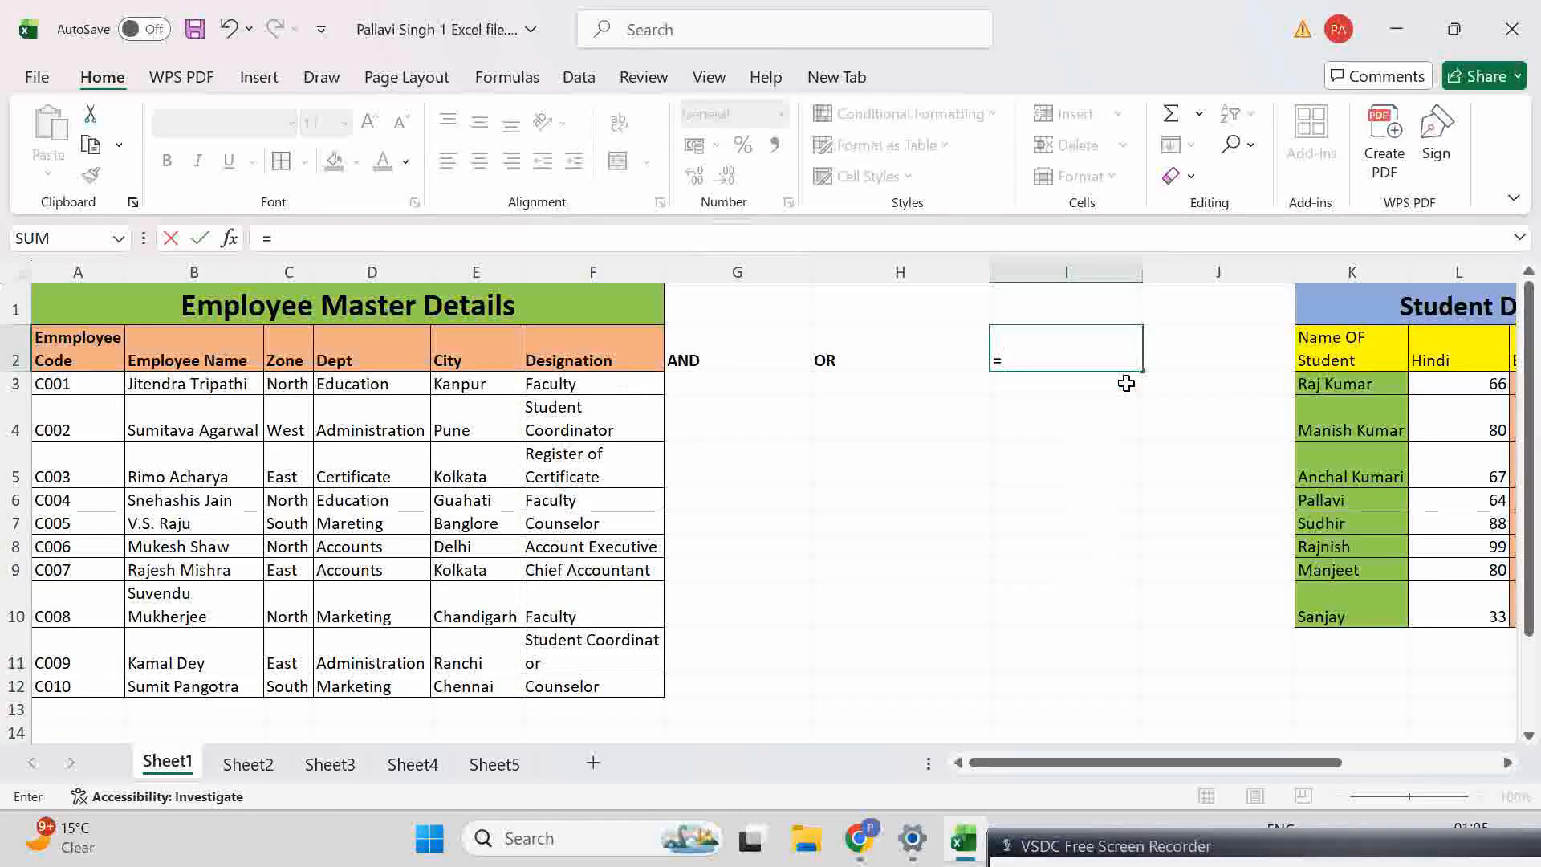
Step: Start an OR formula in cell I2 to show its arguments, and leave the cell empty
{"action": "type", "text": "or("}
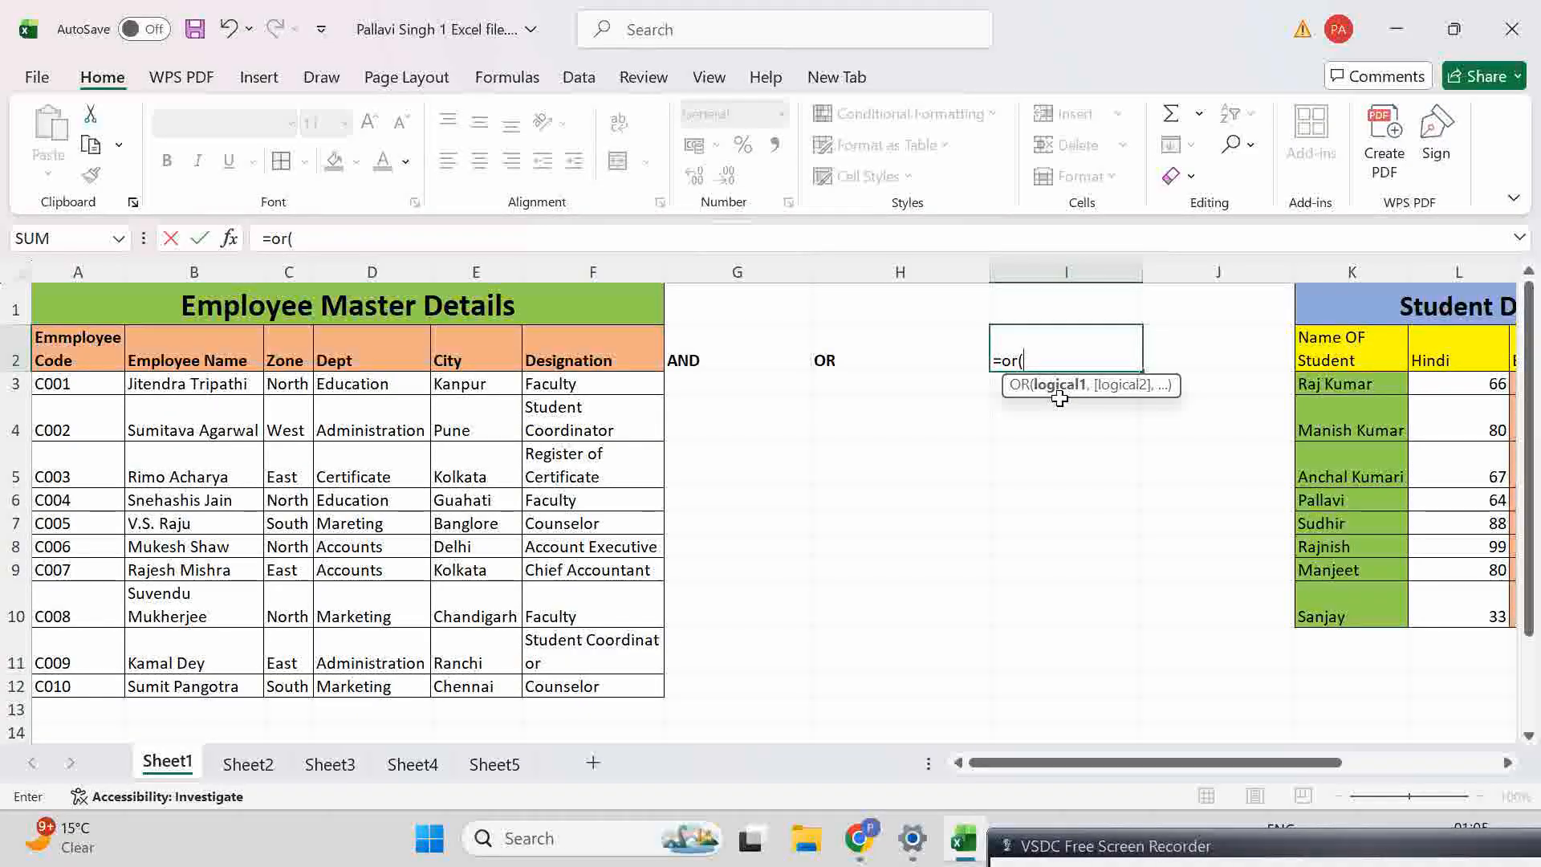
{"action": "key", "text": "BackSpace"}
{"action": "key", "text": "BackSpace"}
{"action": "key", "text": "BackSpace"}
{"action": "key", "text": "BackSpace"}
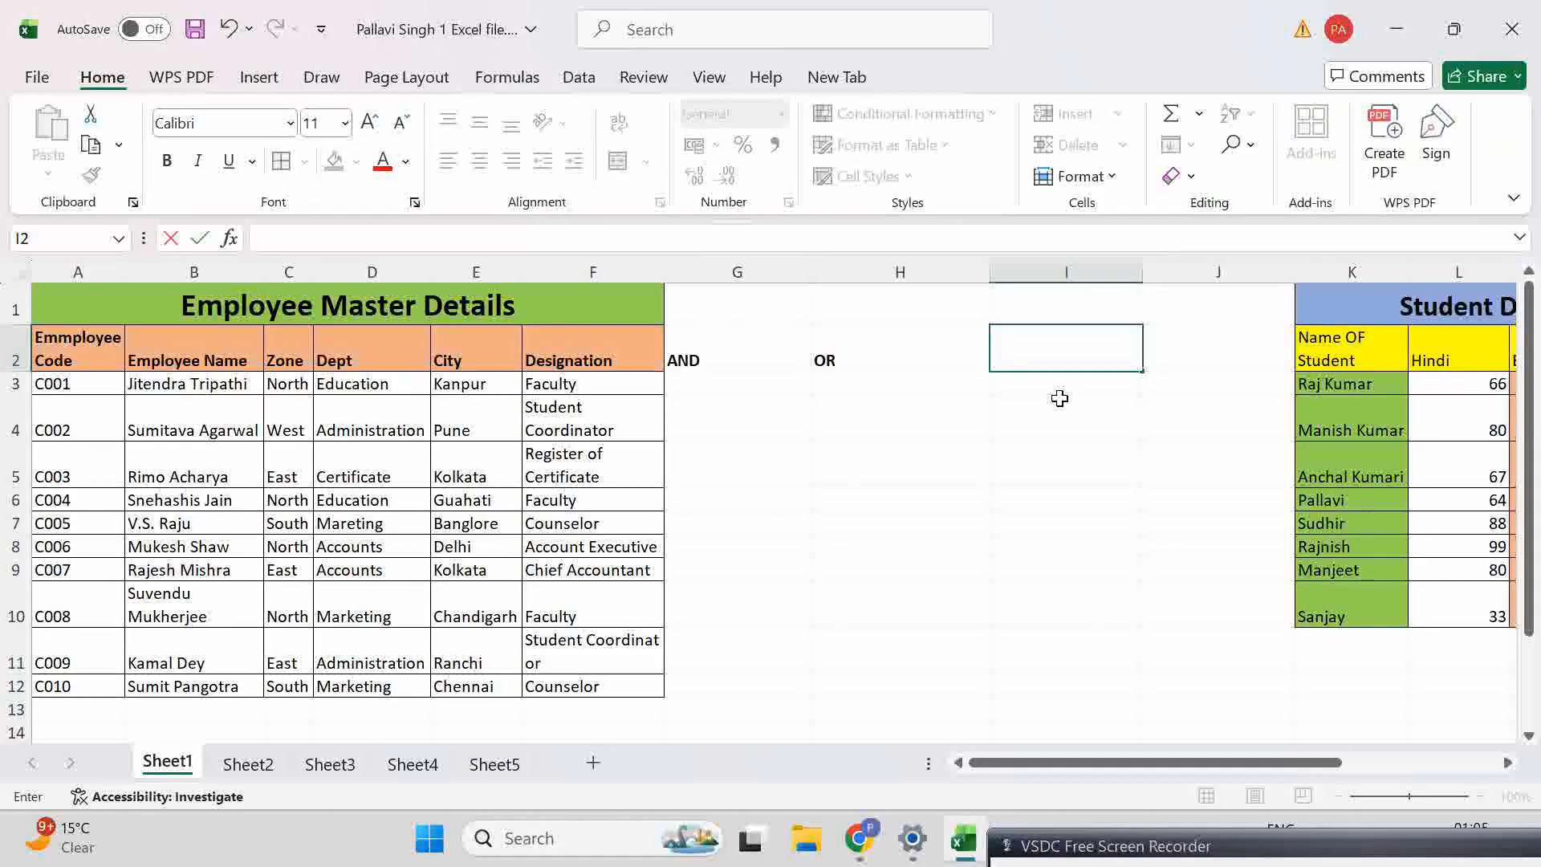
{"action": "key", "text": "Escape"}
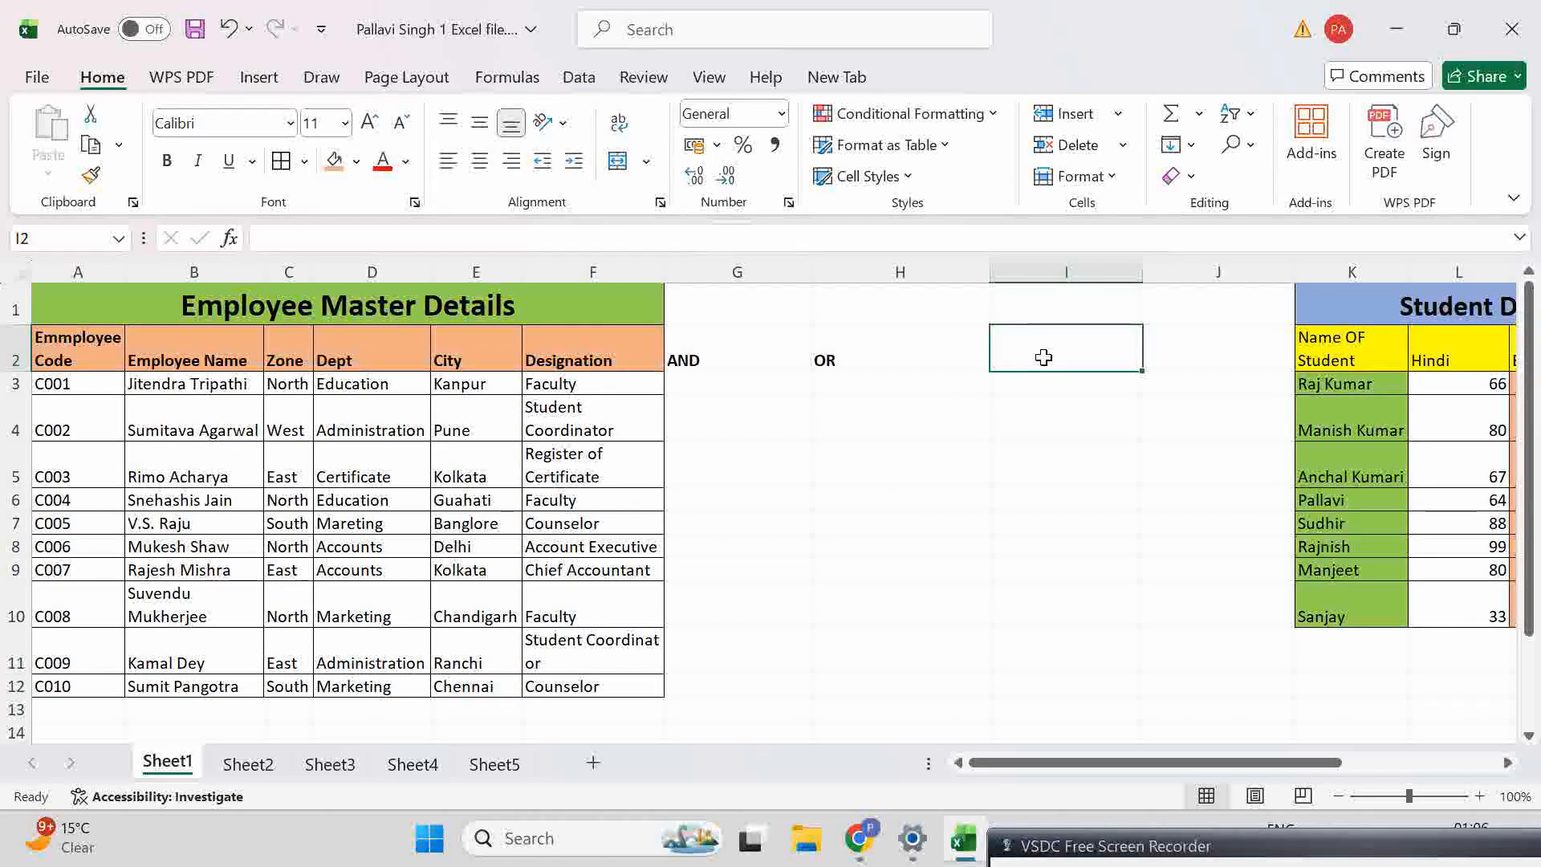
Step: Enter TRUE in cell I5 and its numeric equivalent 1 in J5
{"action": "left_click", "coordinate": [1045, 407]}
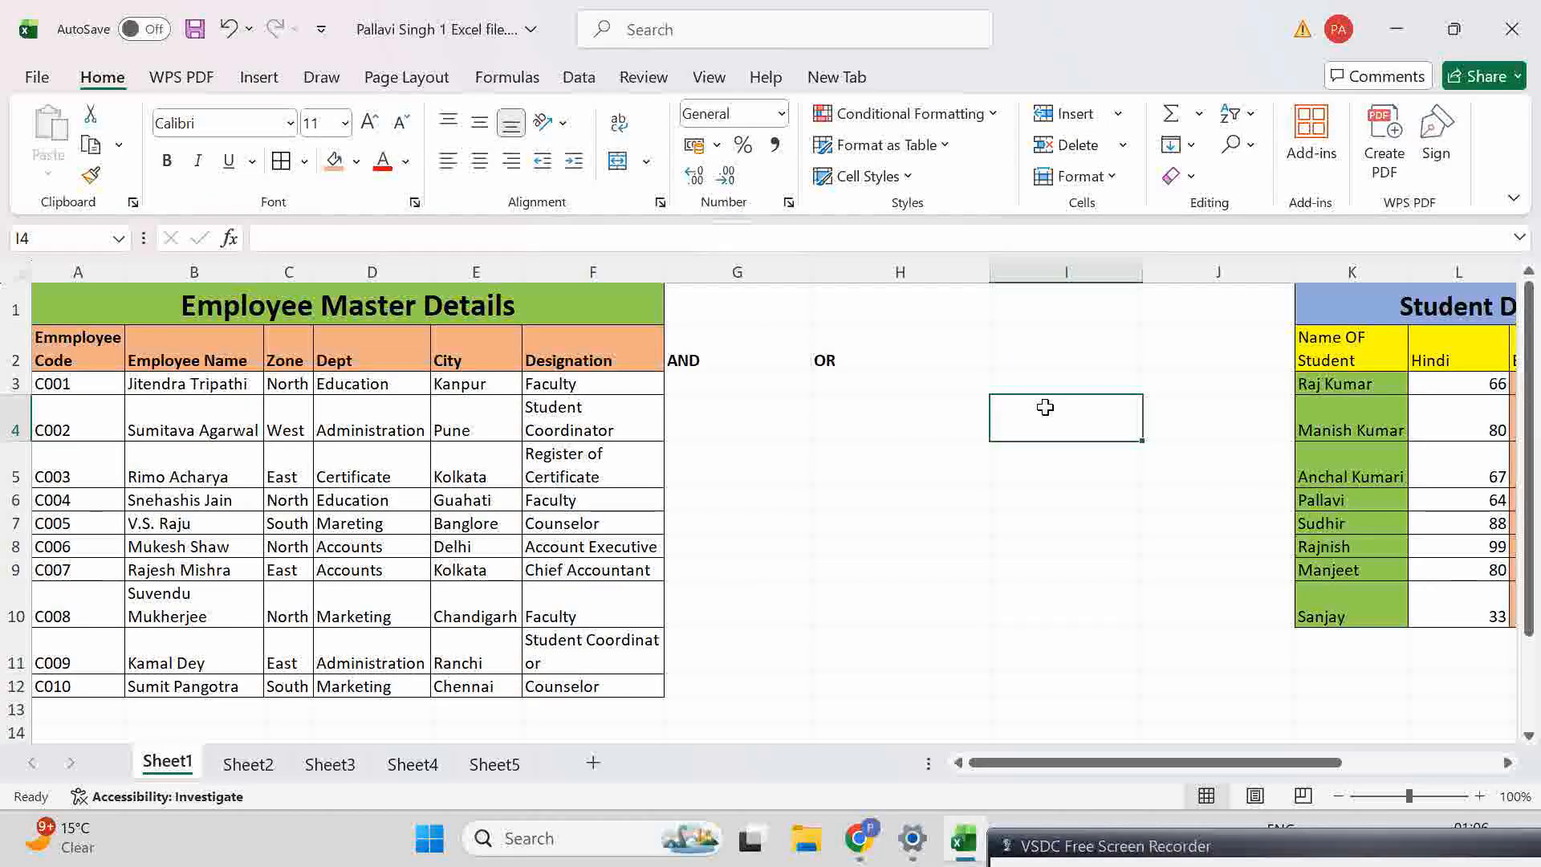
{"action": "left_click", "coordinate": [1026, 467]}
{"action": "type", "text": "Tr"}
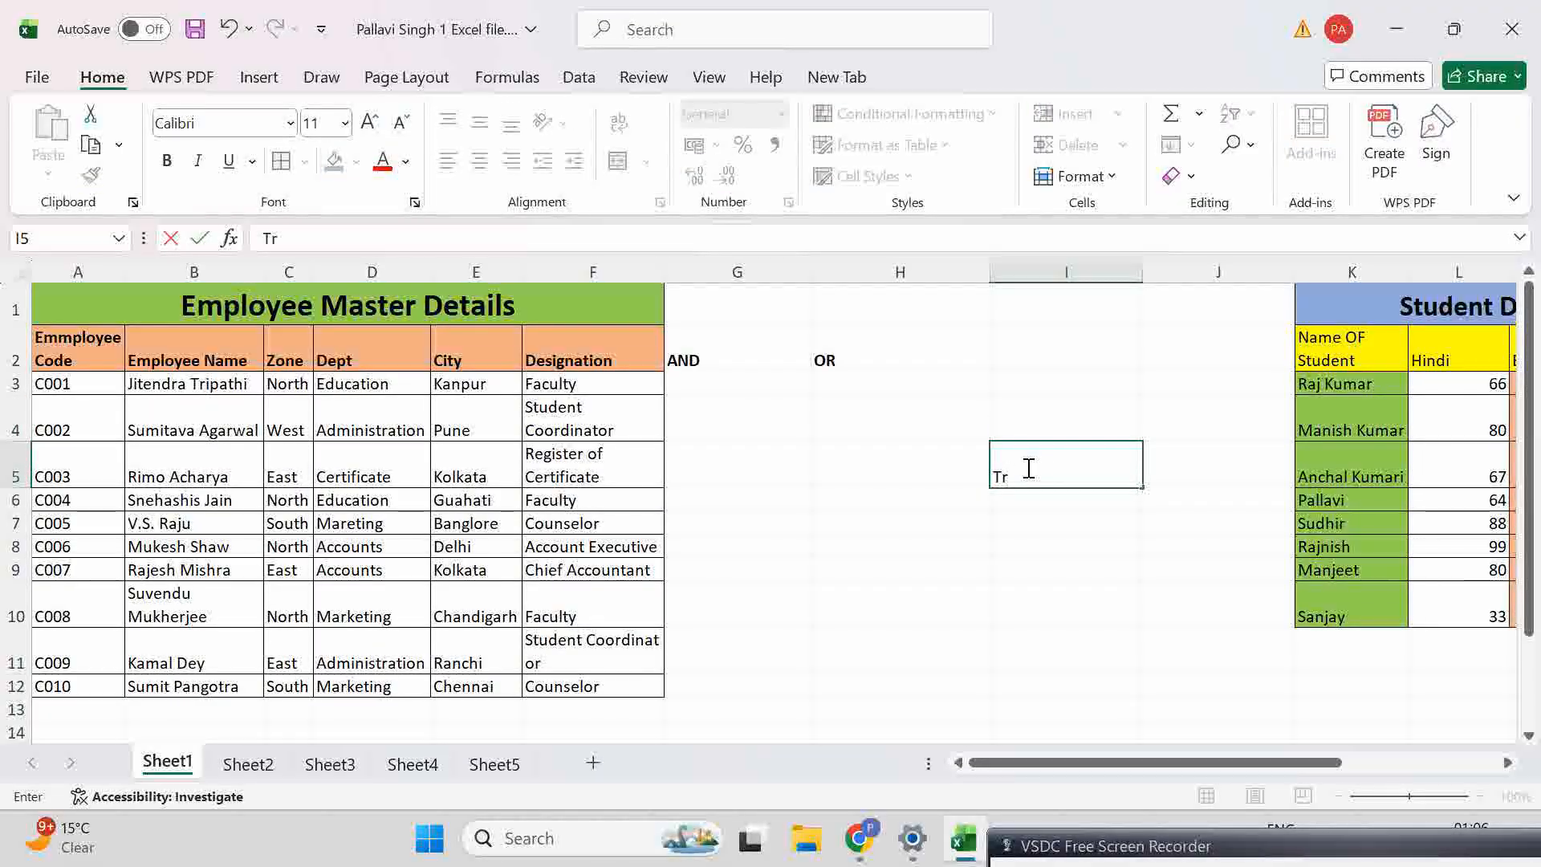
{"action": "type", "text": "ur"}
{"action": "key", "text": "BackSpace"}
{"action": "type", "text": "e"}
{"action": "left_click", "coordinate": [1189, 478]}
{"action": "type", "text": "1"}
Step: Enter FALSE in cell I6 and its numeric equivalent 0 in J6
{"action": "left_click", "coordinate": [1101, 502]}
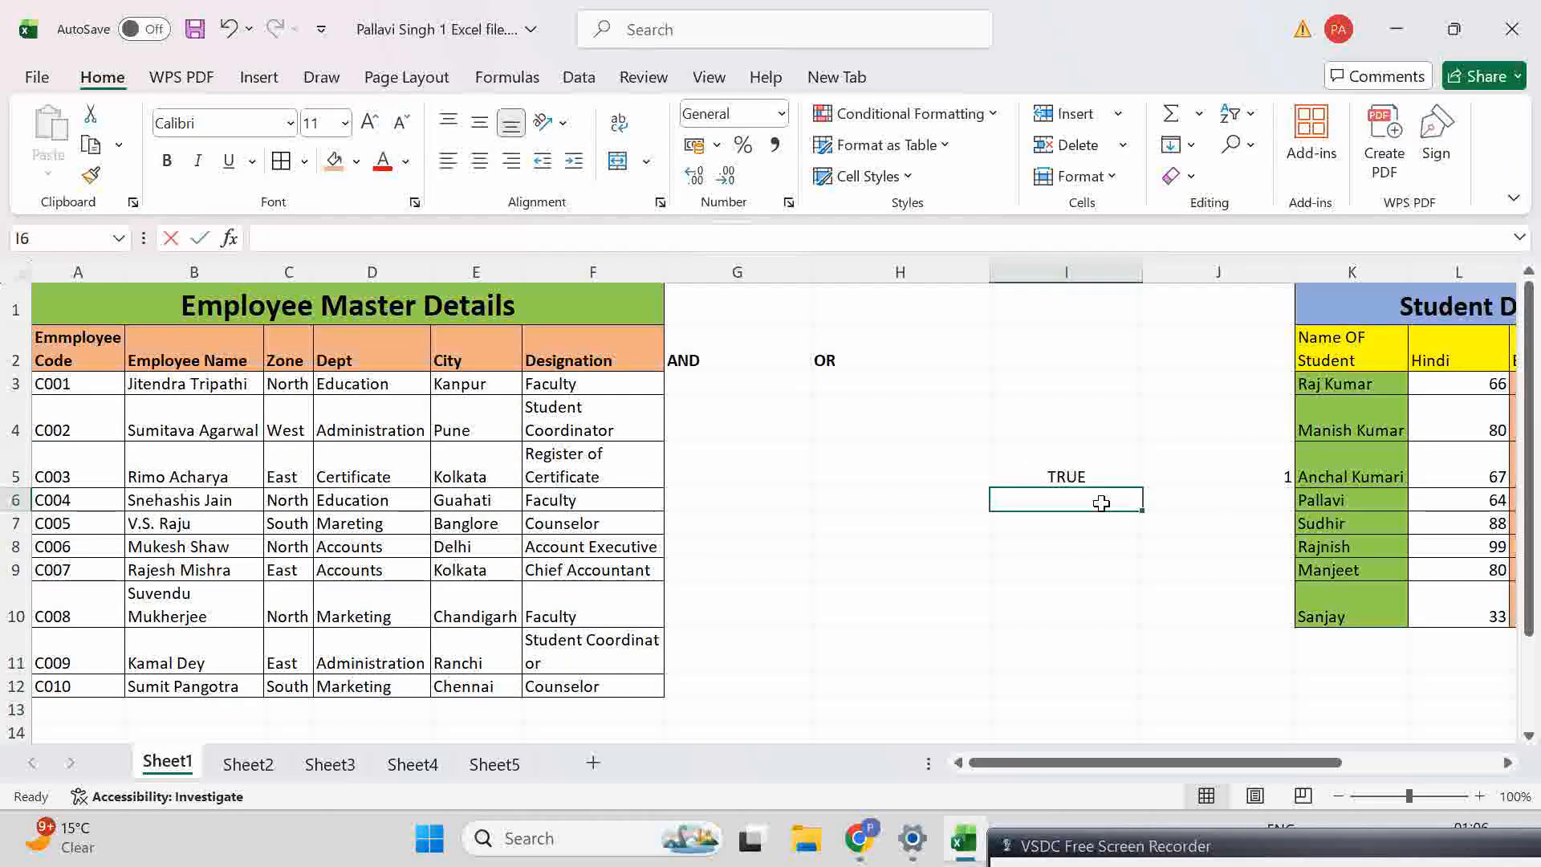
{"action": "type", "text": "false"}
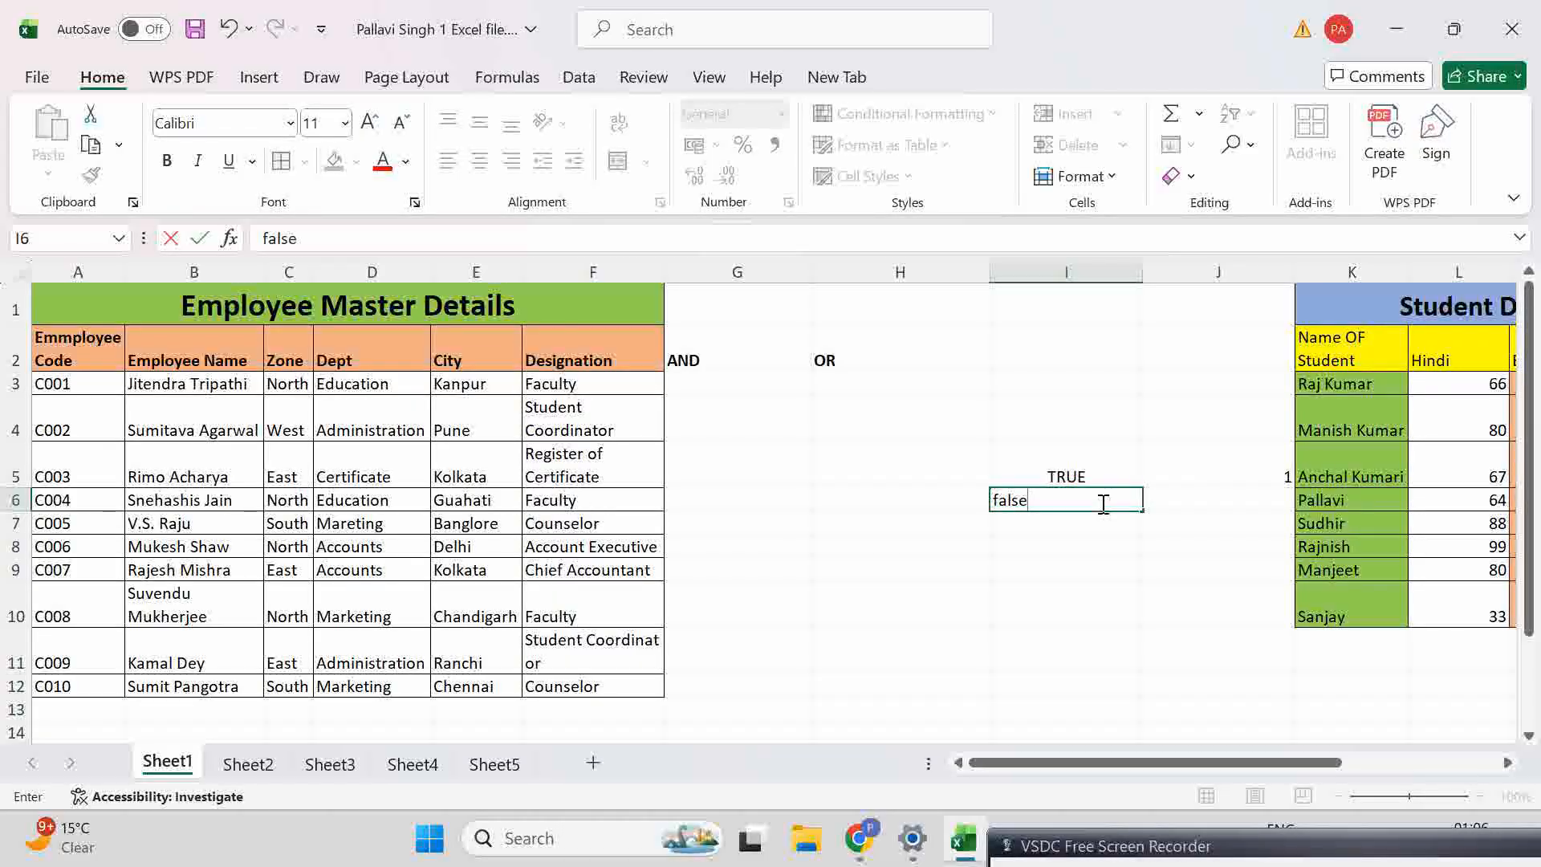
{"action": "left_click", "coordinate": [1185, 501]}
{"action": "type", "text": "0"}
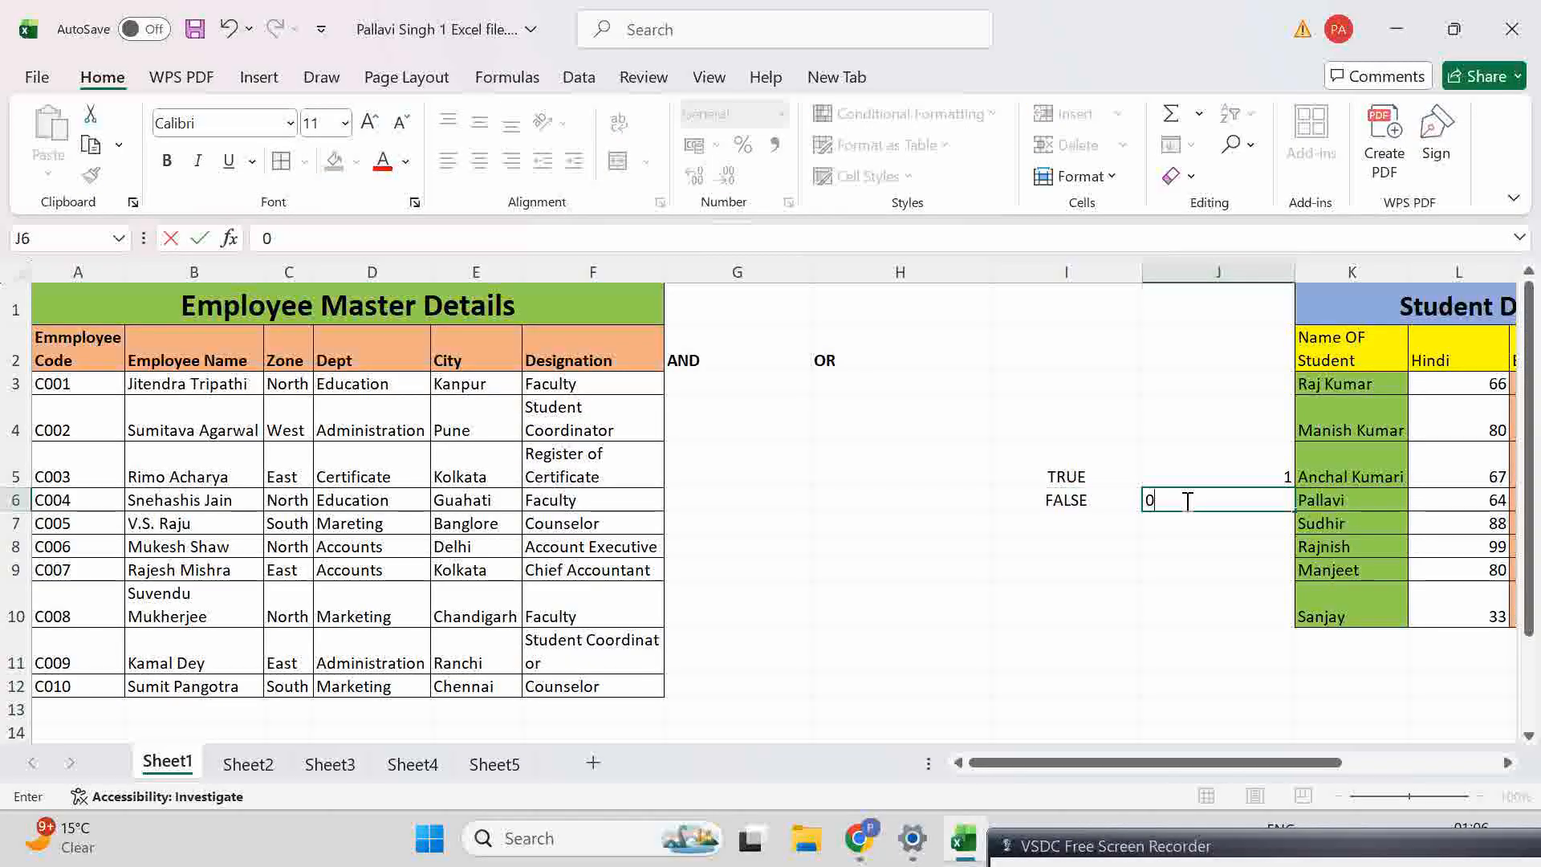
Step: Clear the TRUE/FALSE and 1/0 entries from cells I5:J6
{"action": "left_click", "coordinate": [1088, 472]}
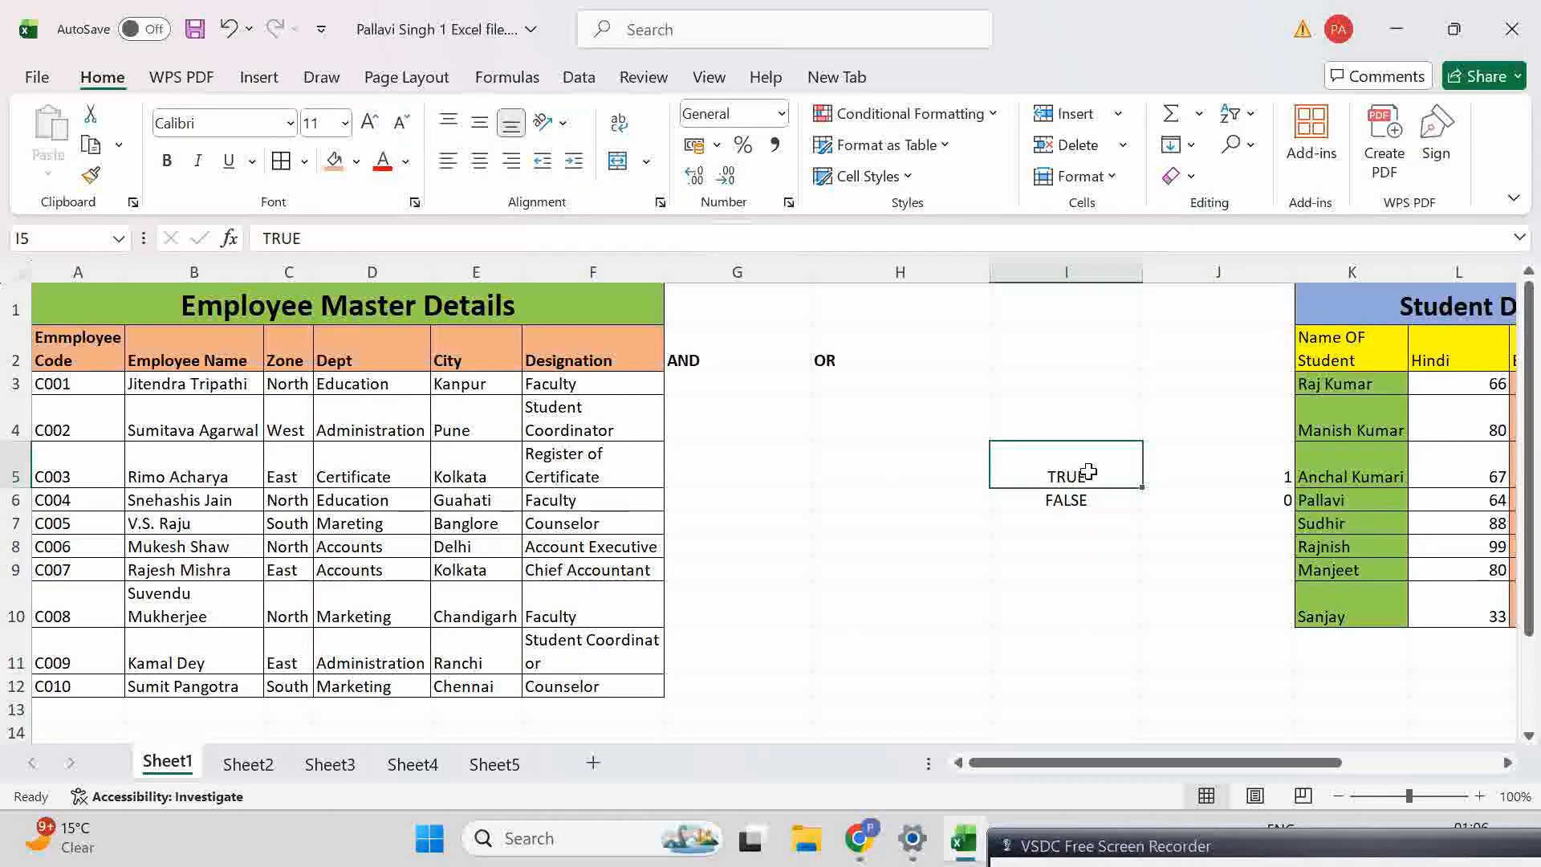
{"action": "left_click", "coordinate": [1160, 459]}
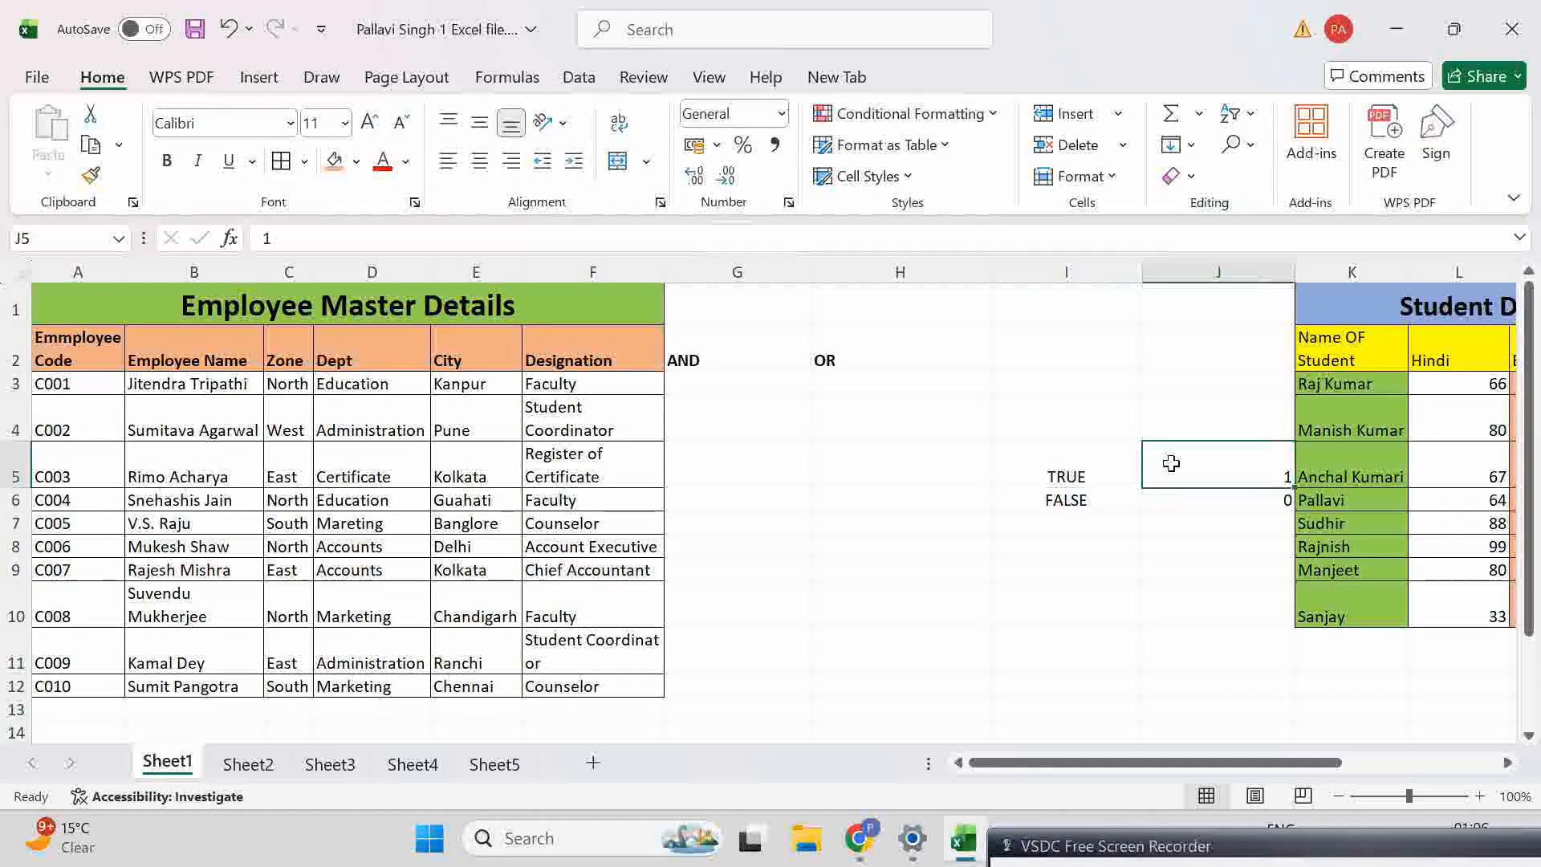
{"action": "left_click", "coordinate": [1113, 496]}
{"action": "left_click", "coordinate": [1191, 498]}
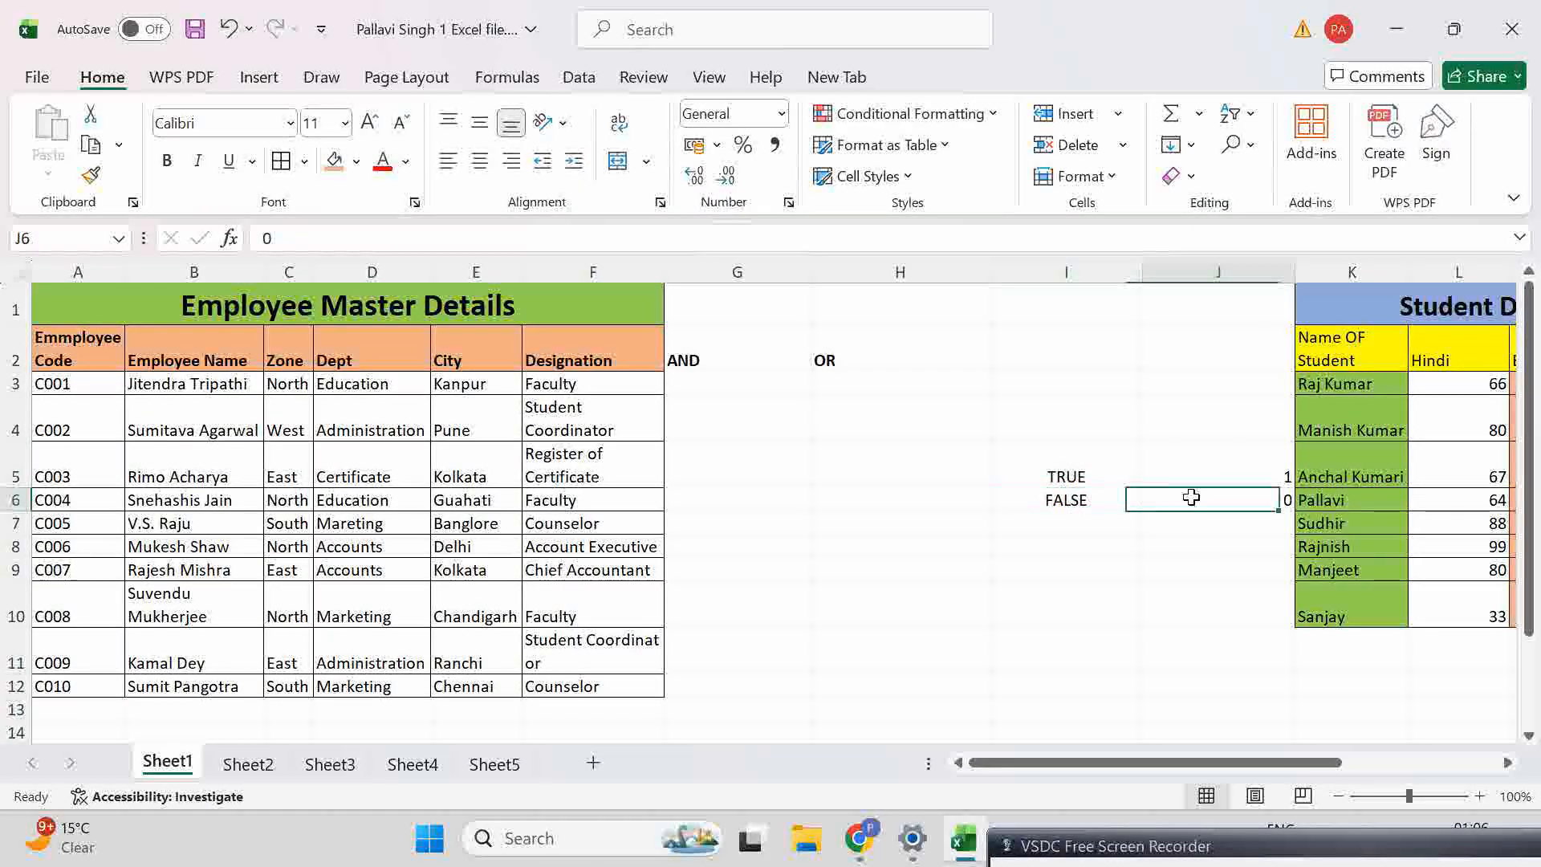
{"action": "left_click", "coordinate": [1062, 463]}
{"action": "left_click_drag", "start_coordinate": [1062, 464], "coordinate": [1213, 508]}
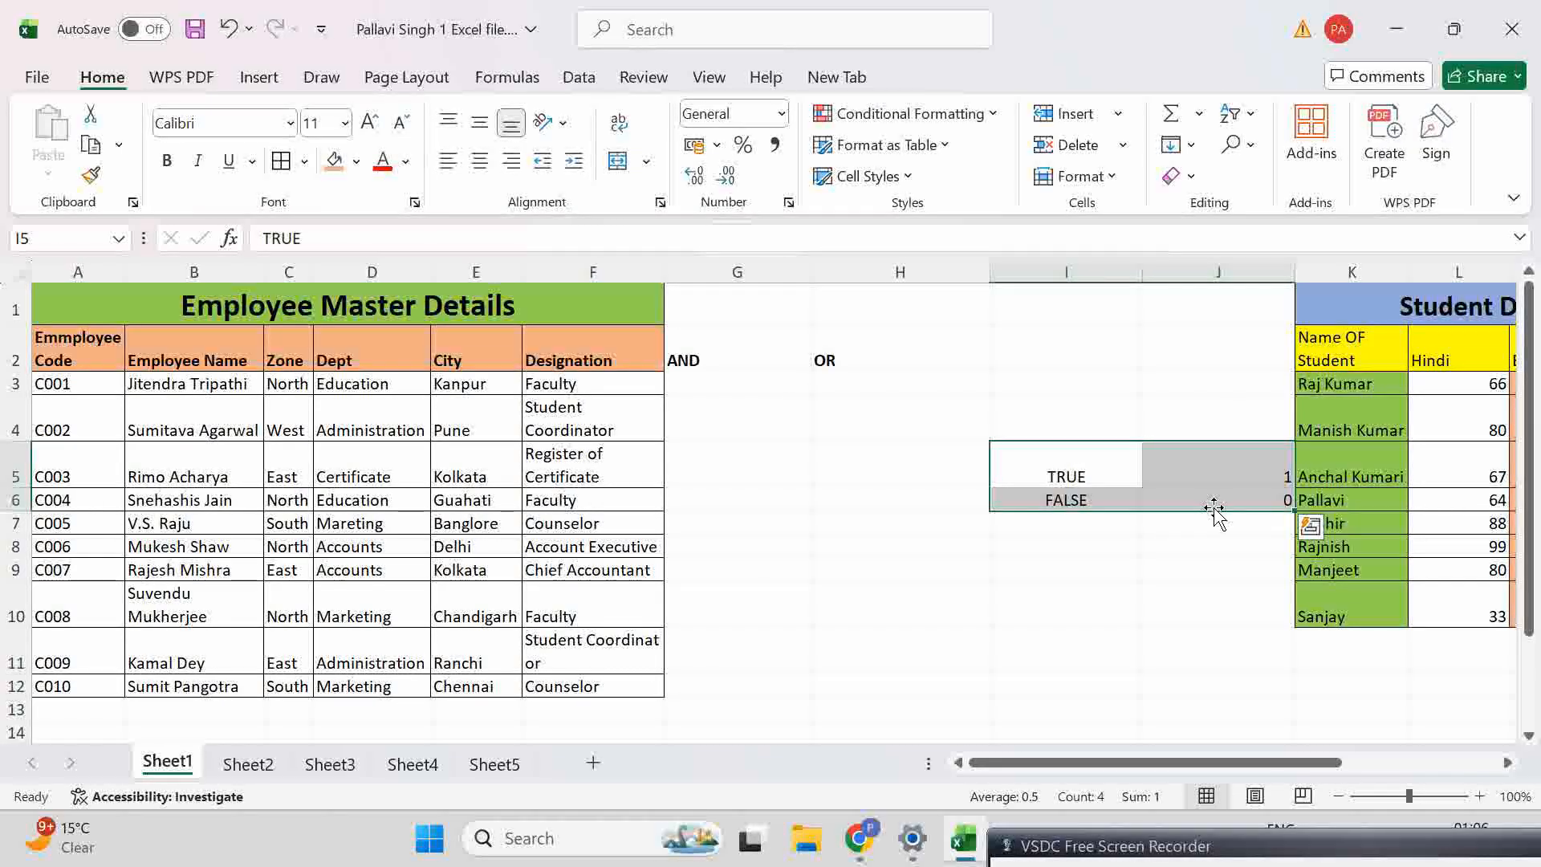
{"action": "key", "text": "Delete"}
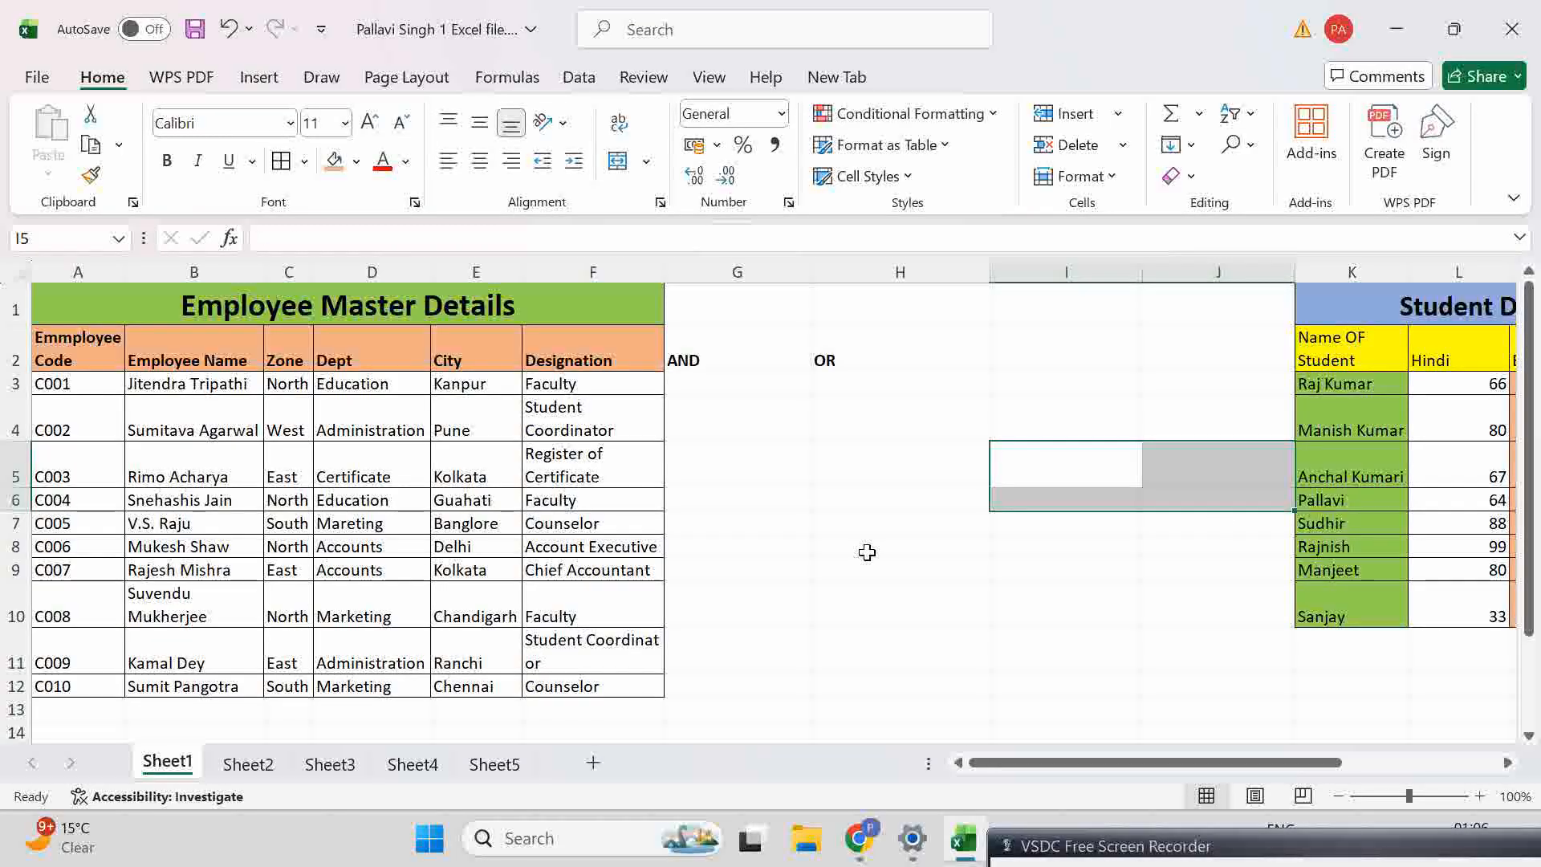
Step: Enter 50 in cell G11 and TRUE in cell H11
{"action": "left_click", "coordinate": [774, 641]}
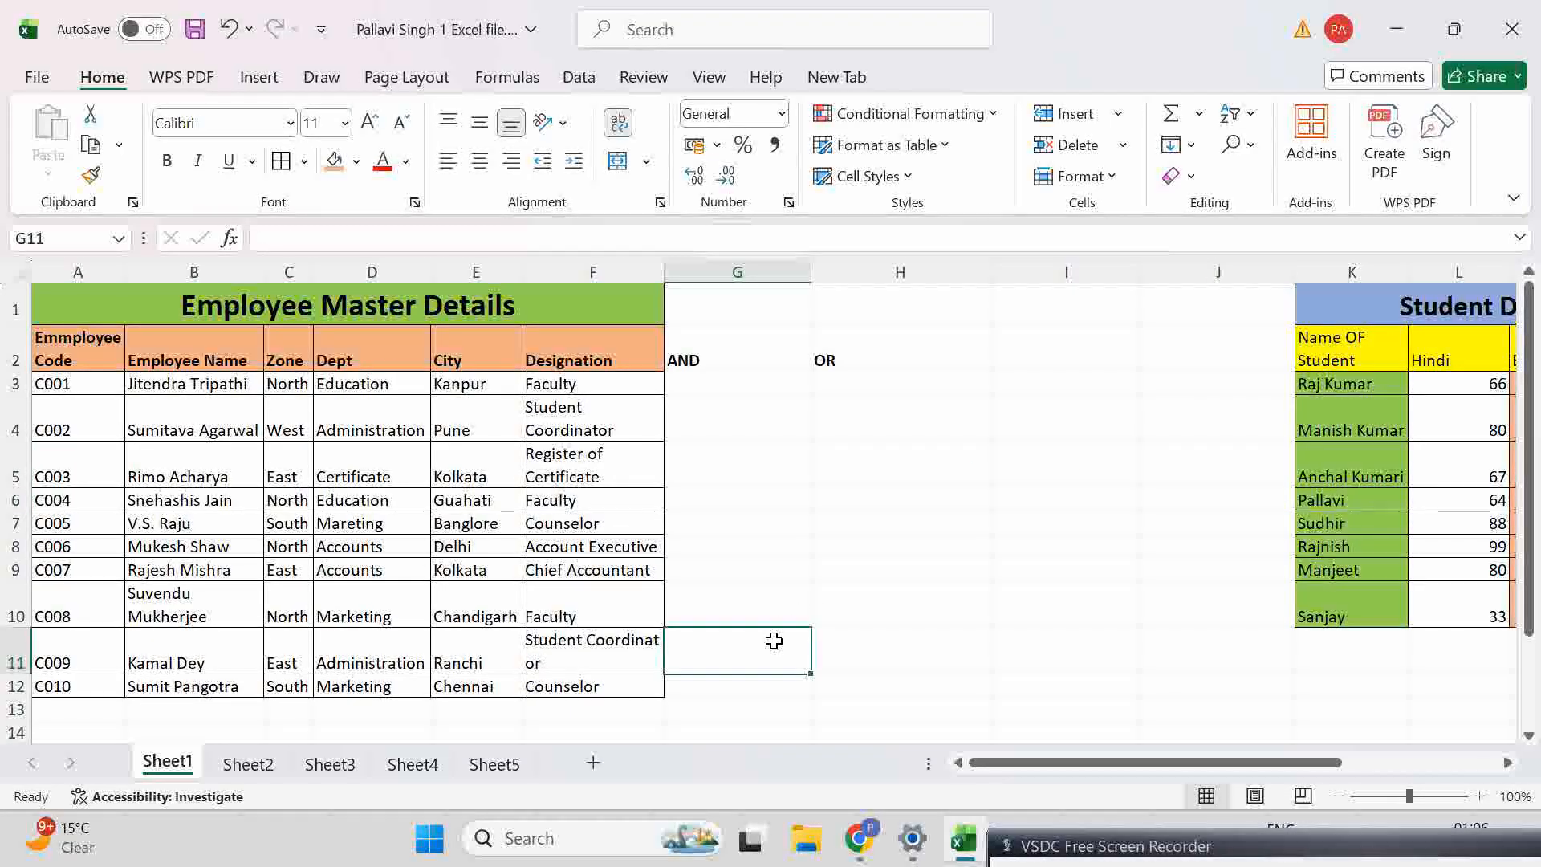
{"action": "type", "text": "50"}
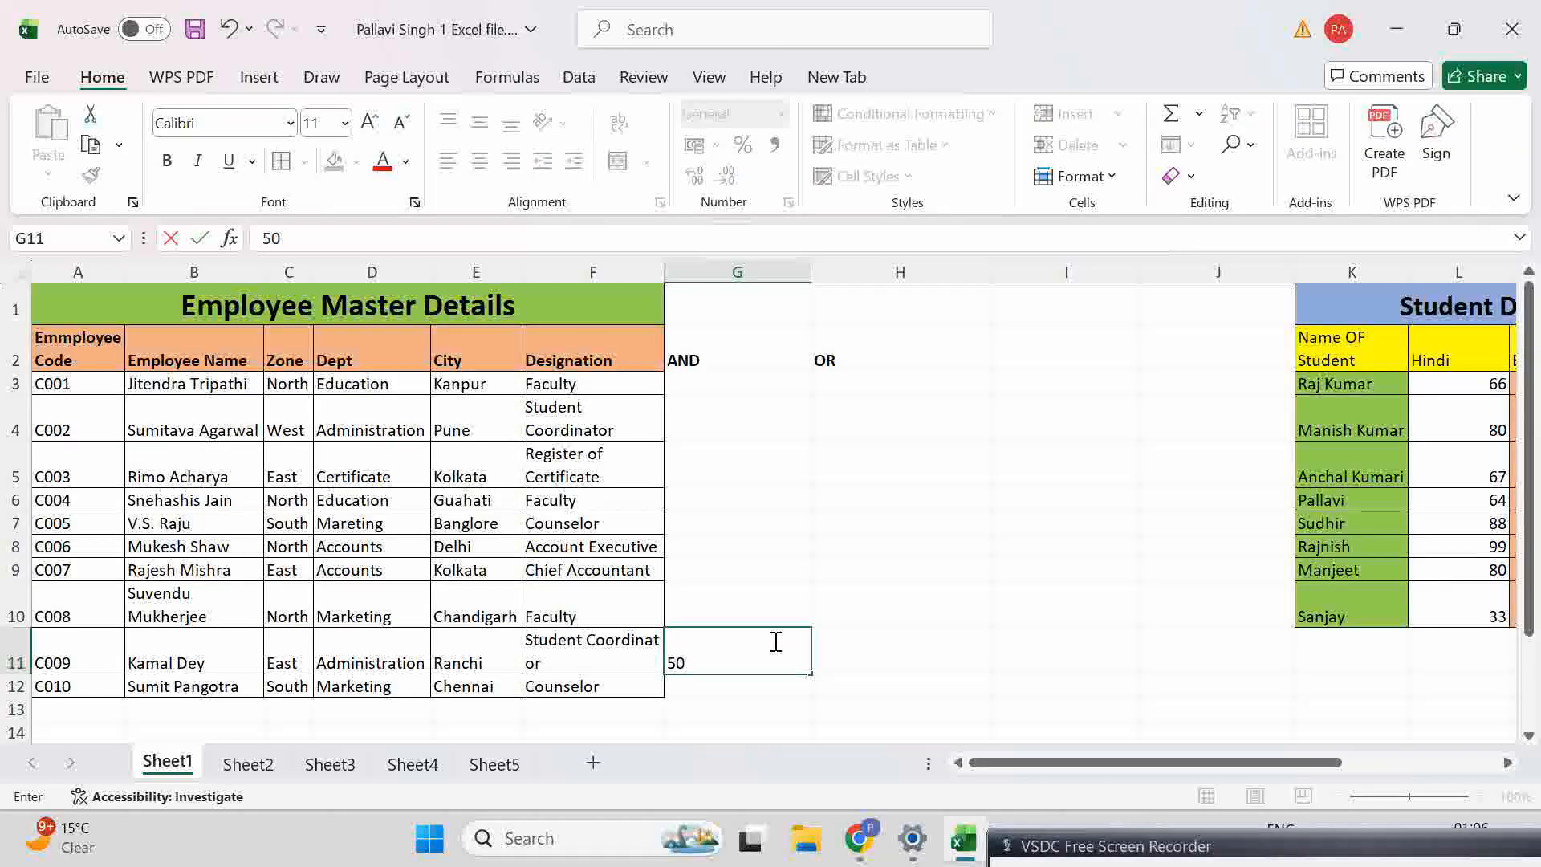
{"action": "left_click", "coordinate": [860, 668]}
{"action": "type", "text": "t"}
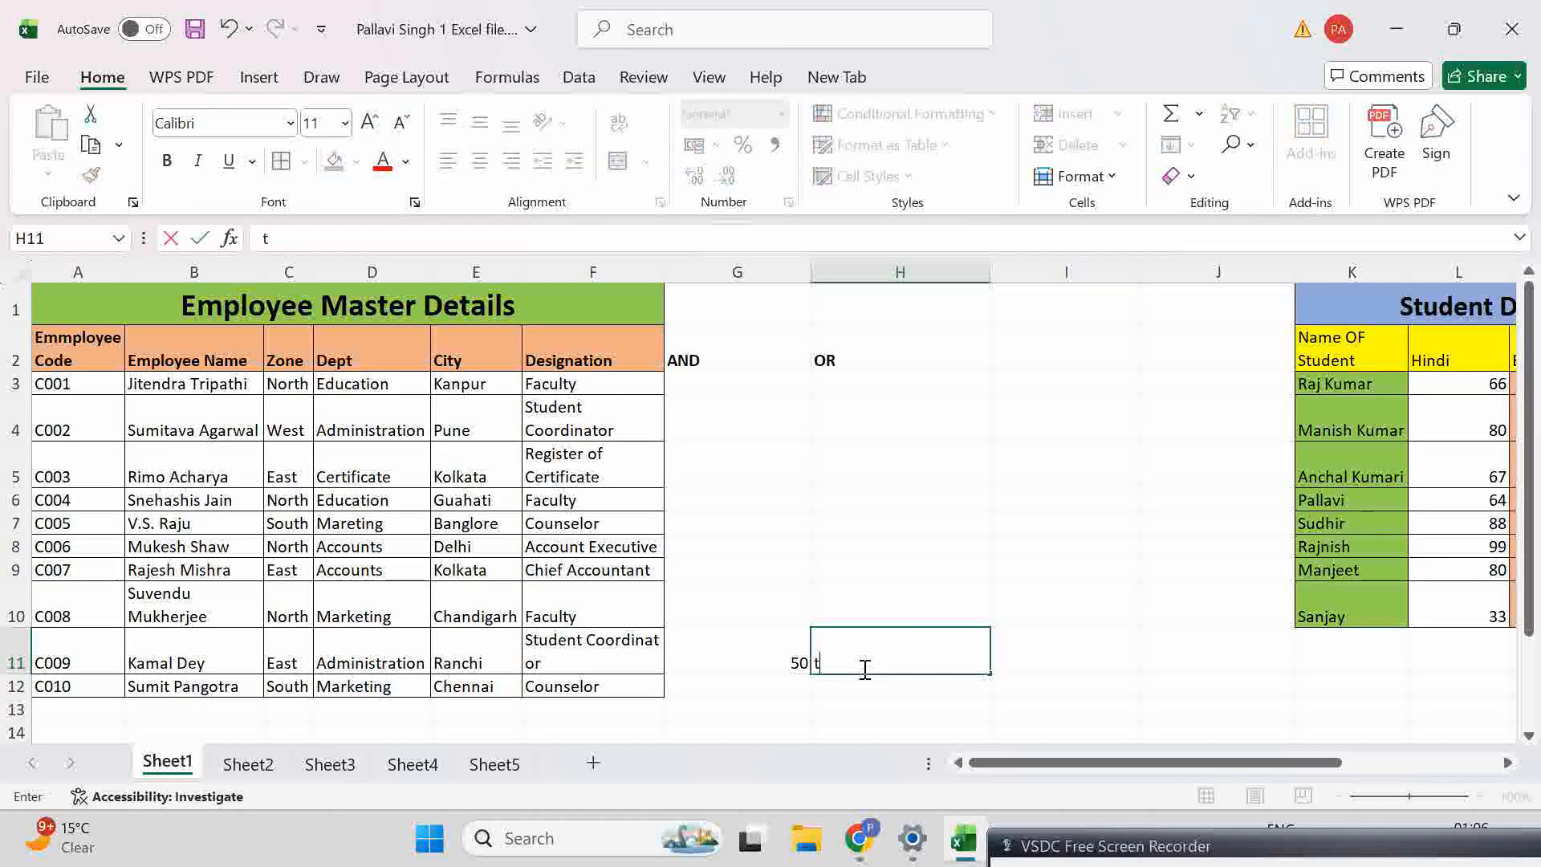
{"action": "type", "text": "rue"}
Step: Multiply the number by the logical value in cell I11 with the formula =G11*H11
{"action": "left_click", "coordinate": [1017, 668]}
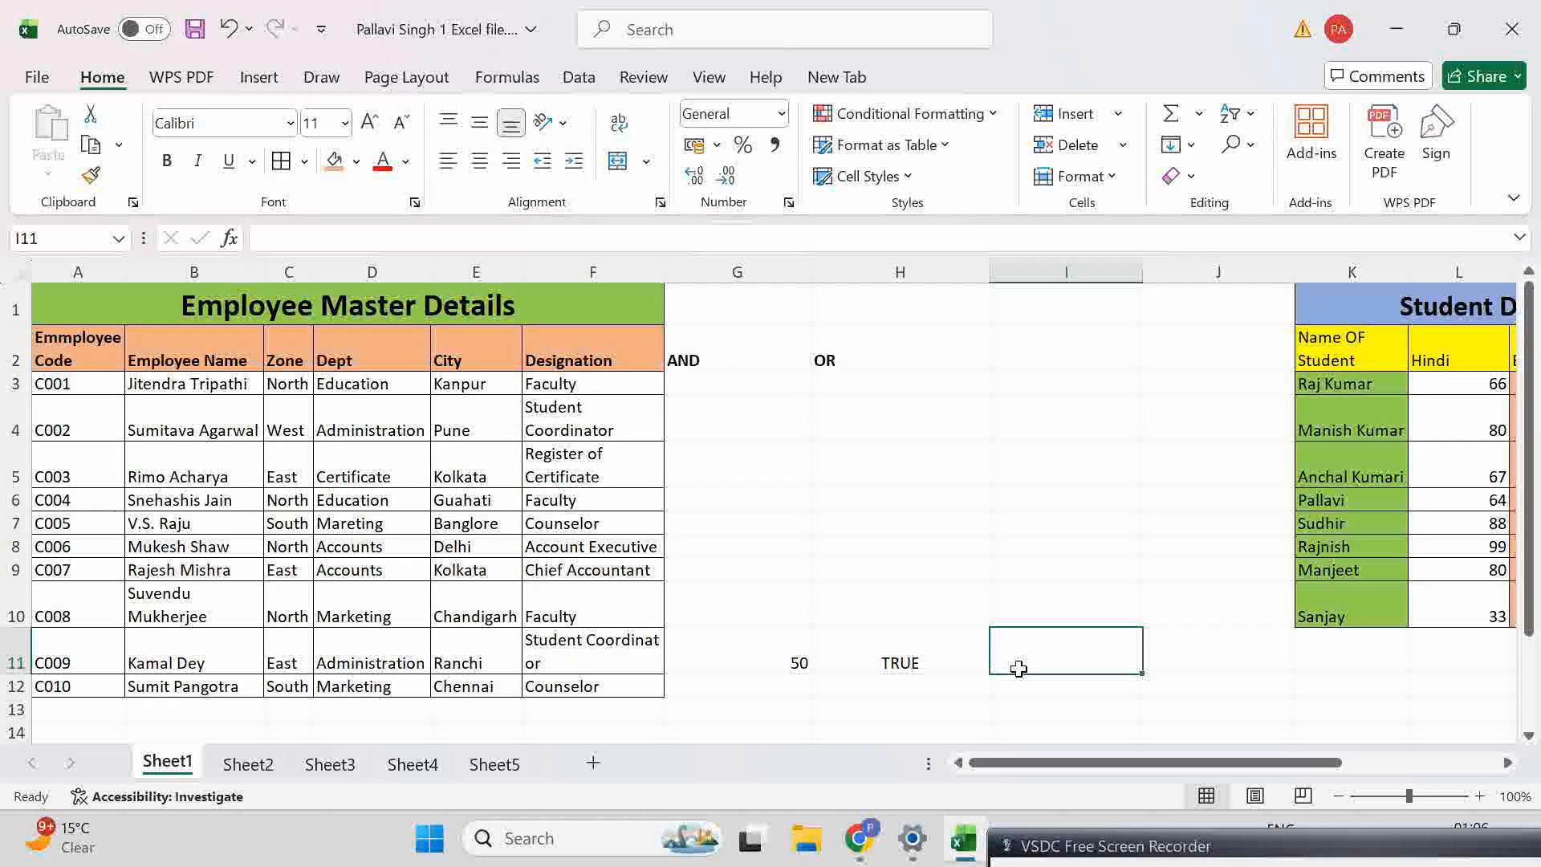
{"action": "type", "text": "="}
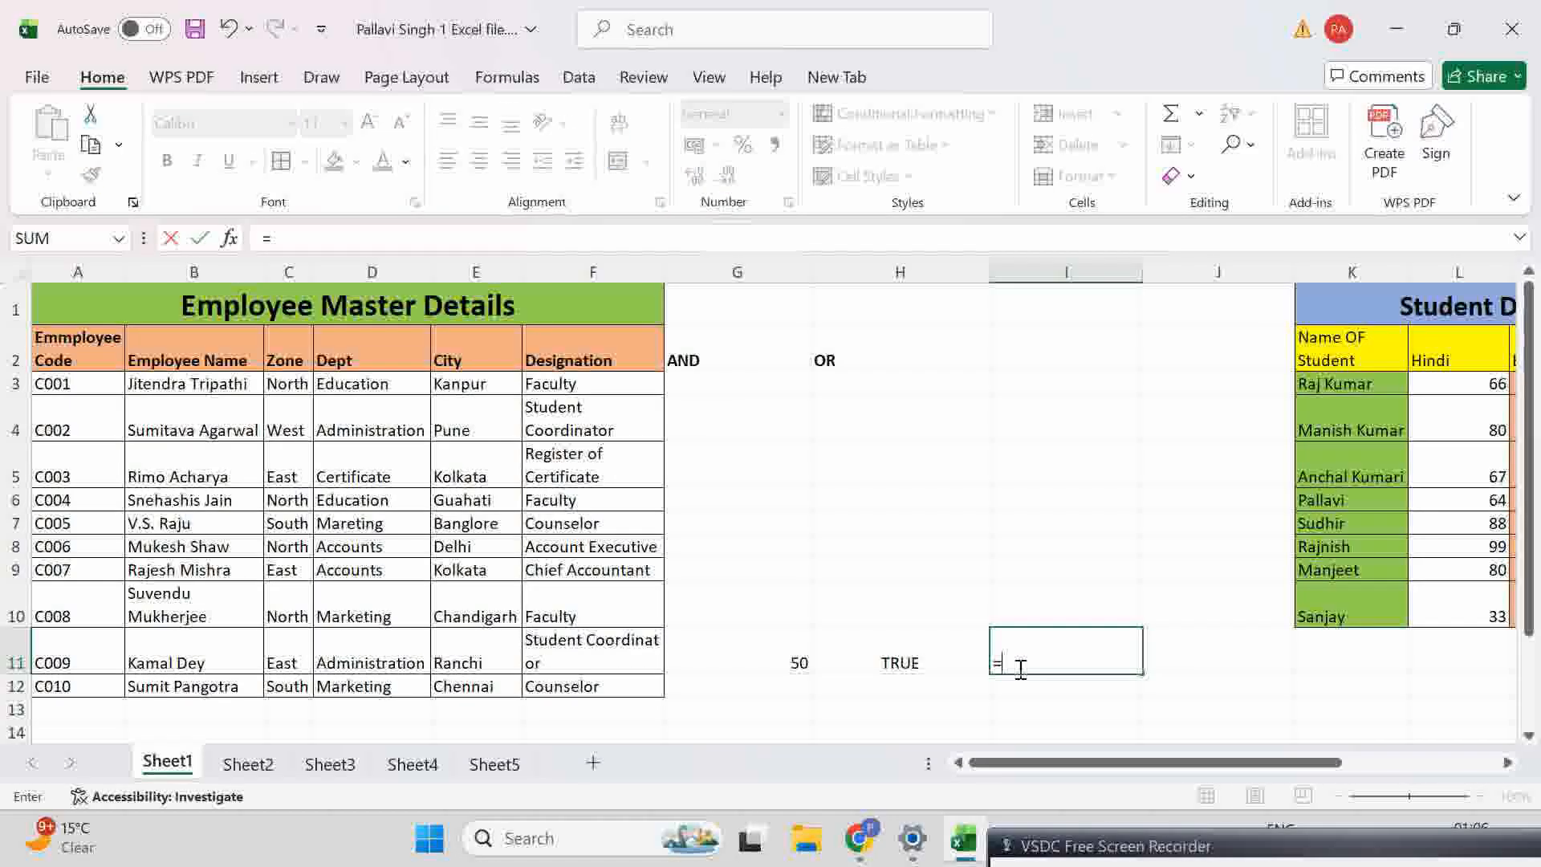
{"action": "left_click", "coordinate": [772, 671]}
{"action": "type", "text": "*"}
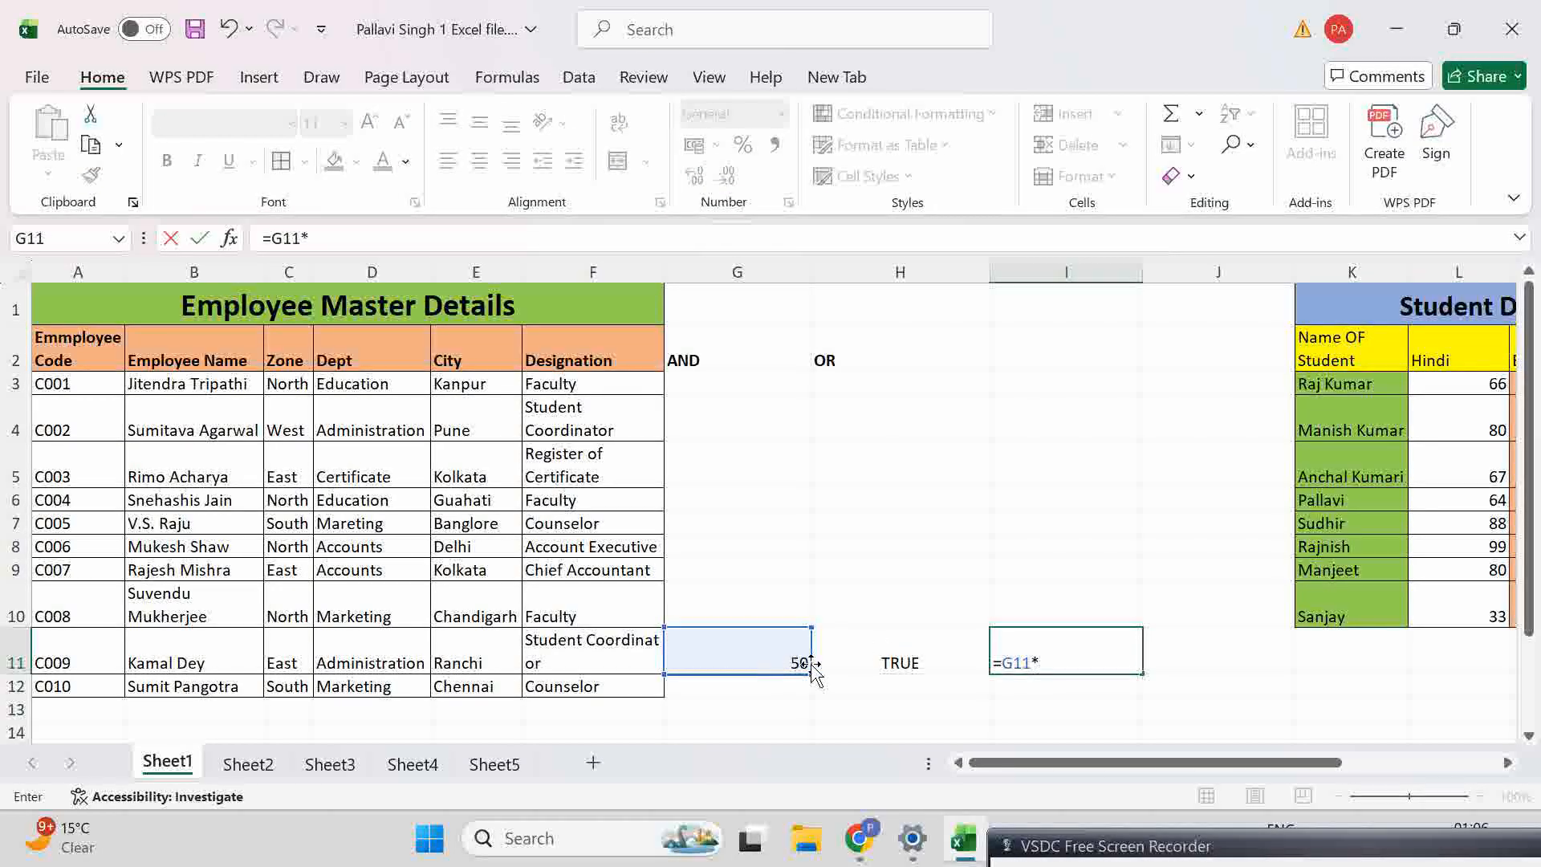
{"action": "left_click", "coordinate": [891, 644]}
{"action": "key", "text": "Return"}
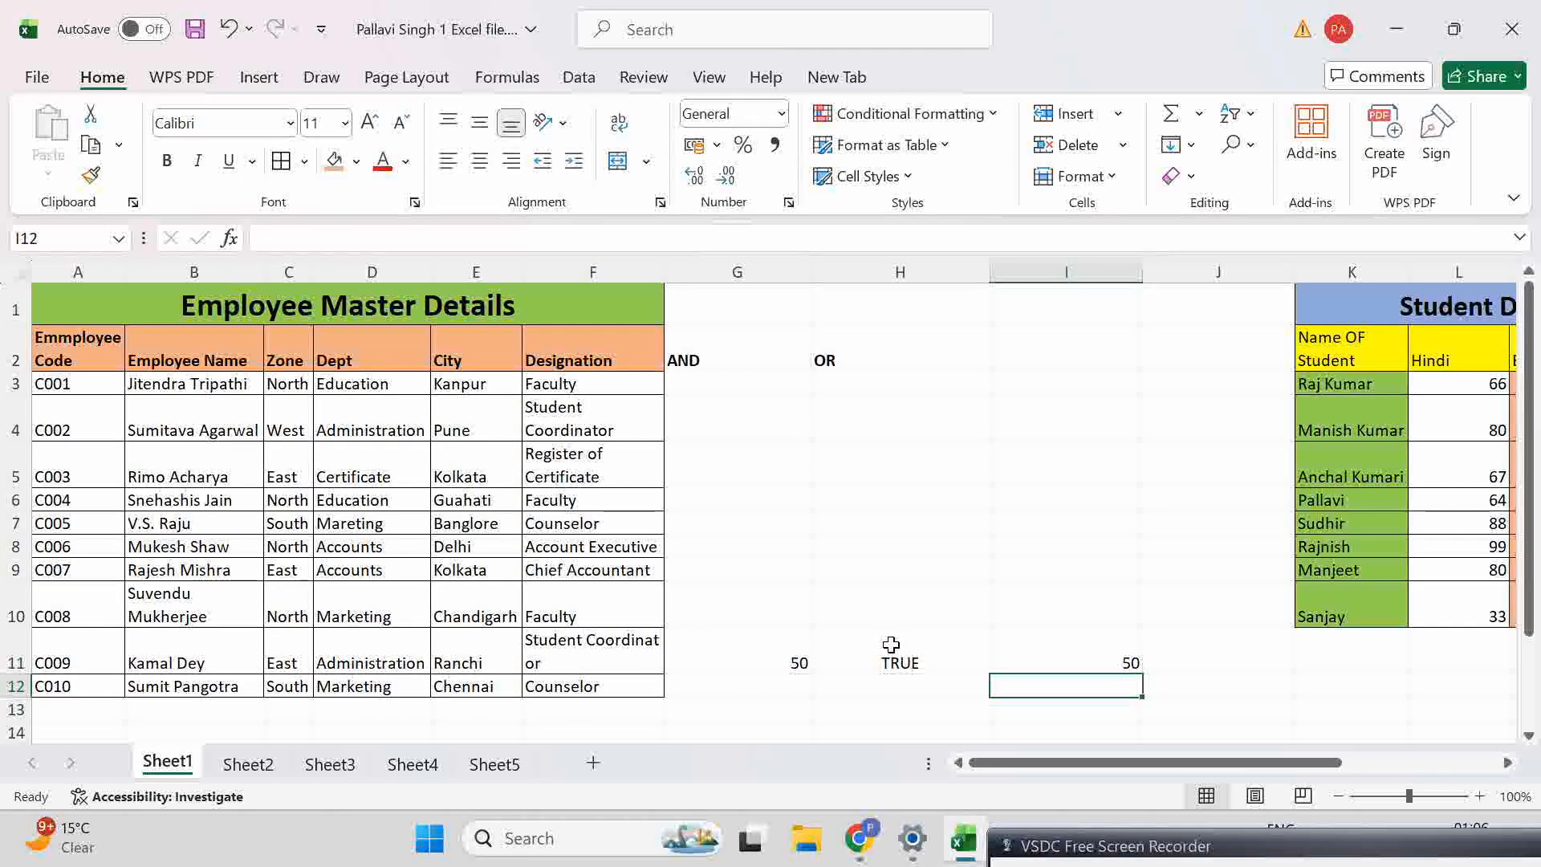
Step: Fill row 12 with 50 in G12, FALSE in H12 and the product formula =G12*H12 in I12
{"action": "left_click", "coordinate": [788, 683]}
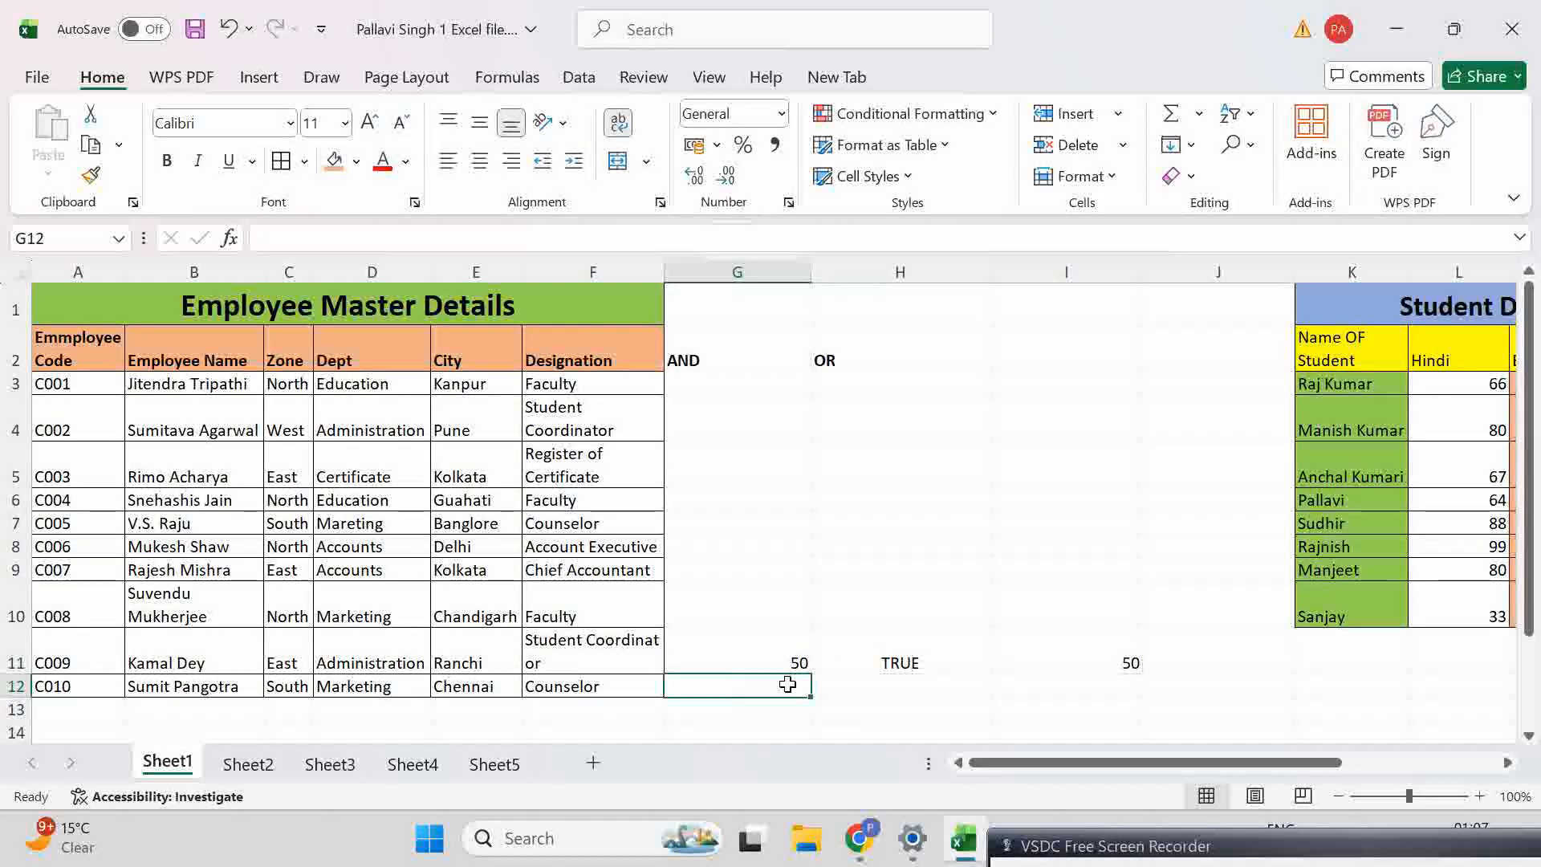
{"action": "left_click", "coordinate": [898, 683]}
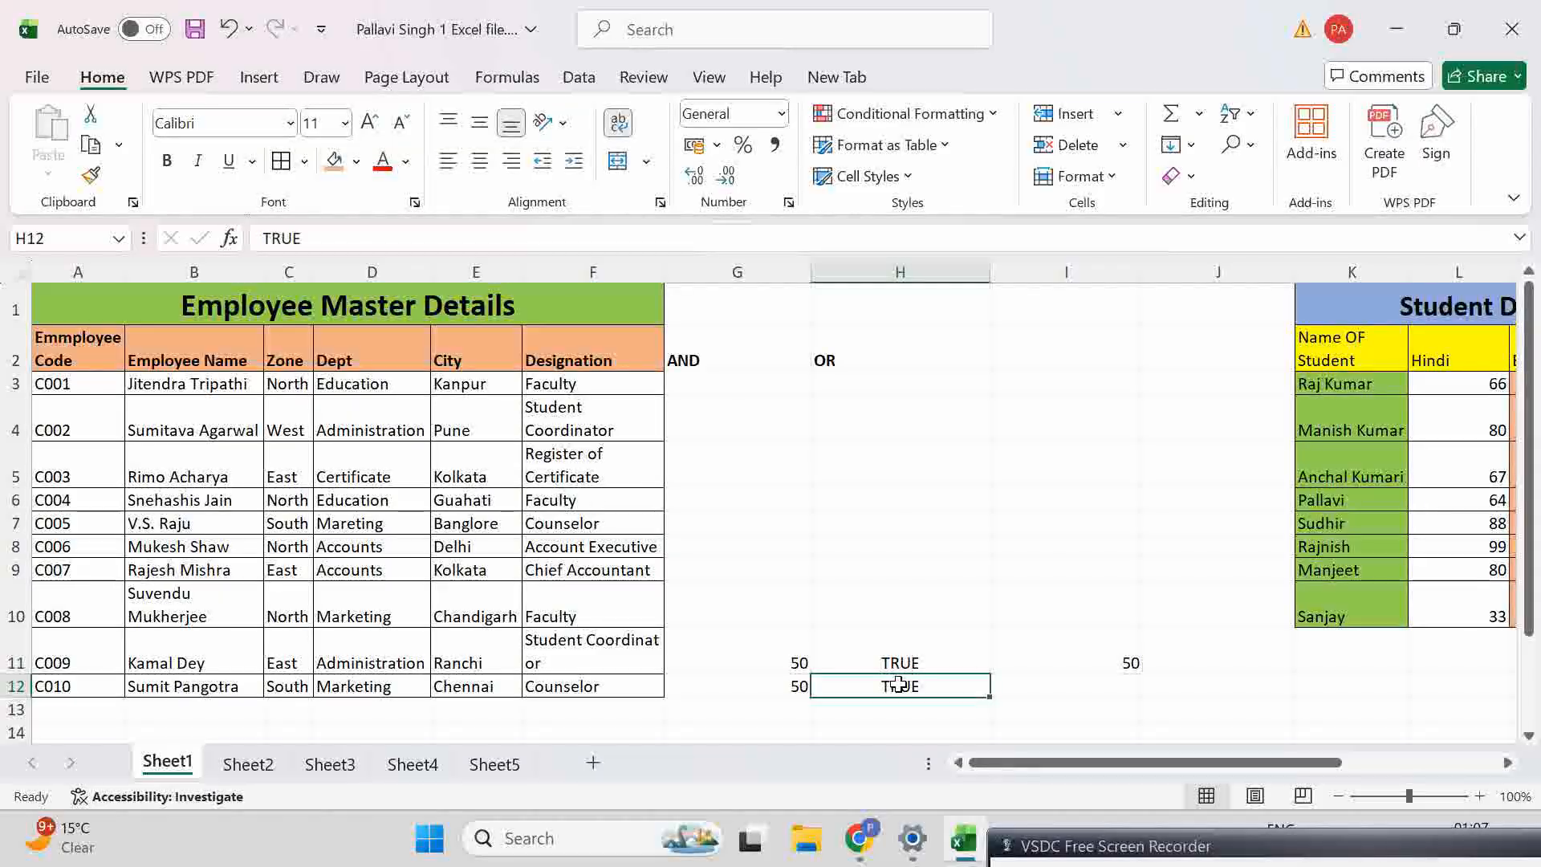
{"action": "type", "text": "Fal"}
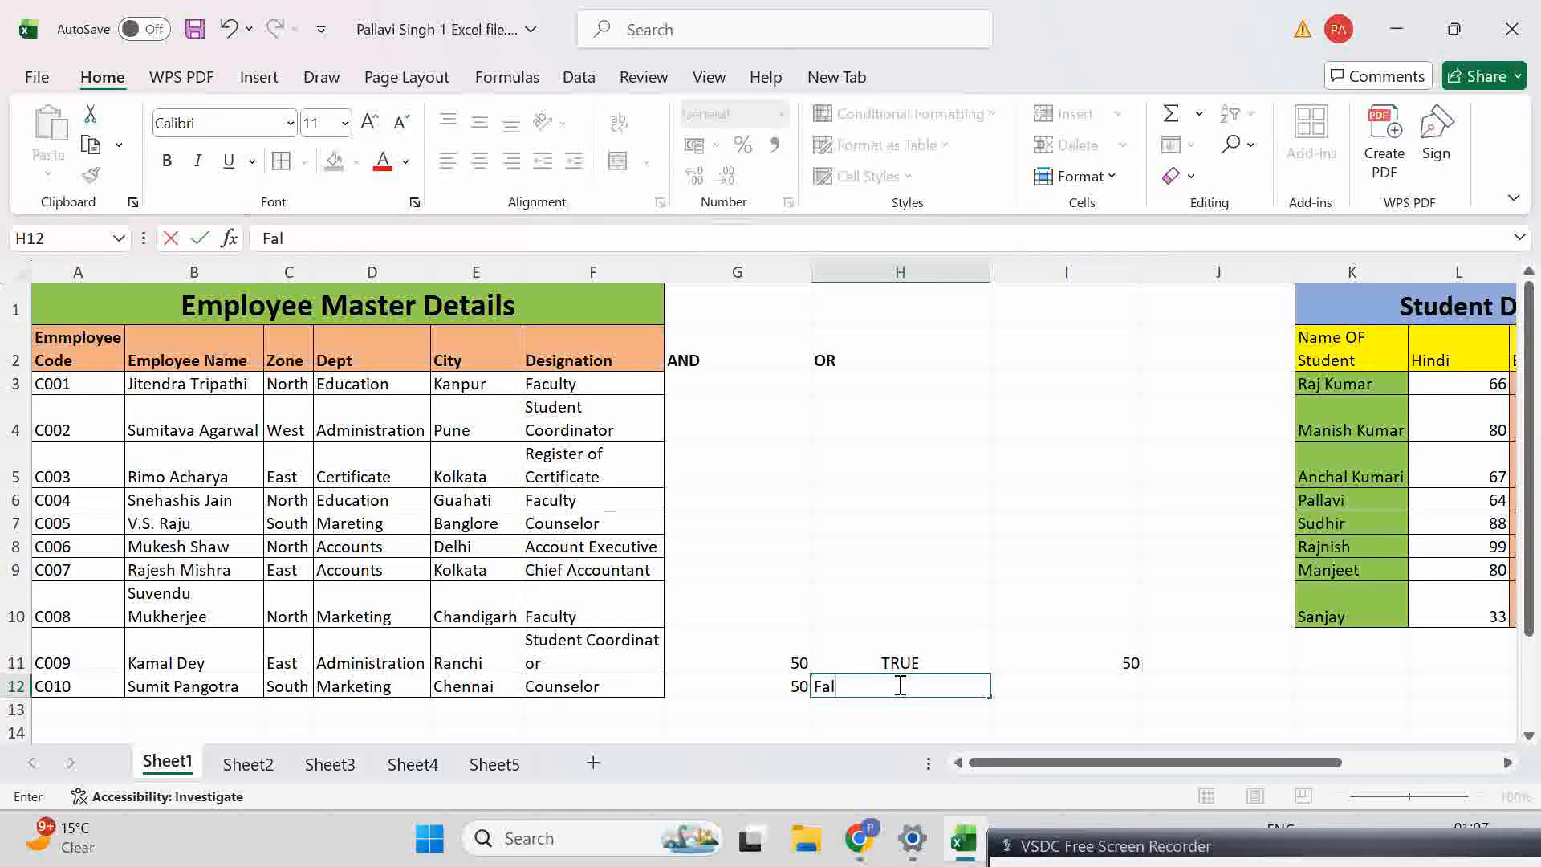
{"action": "type", "text": "se"}
{"action": "left_click", "coordinate": [1037, 691]}
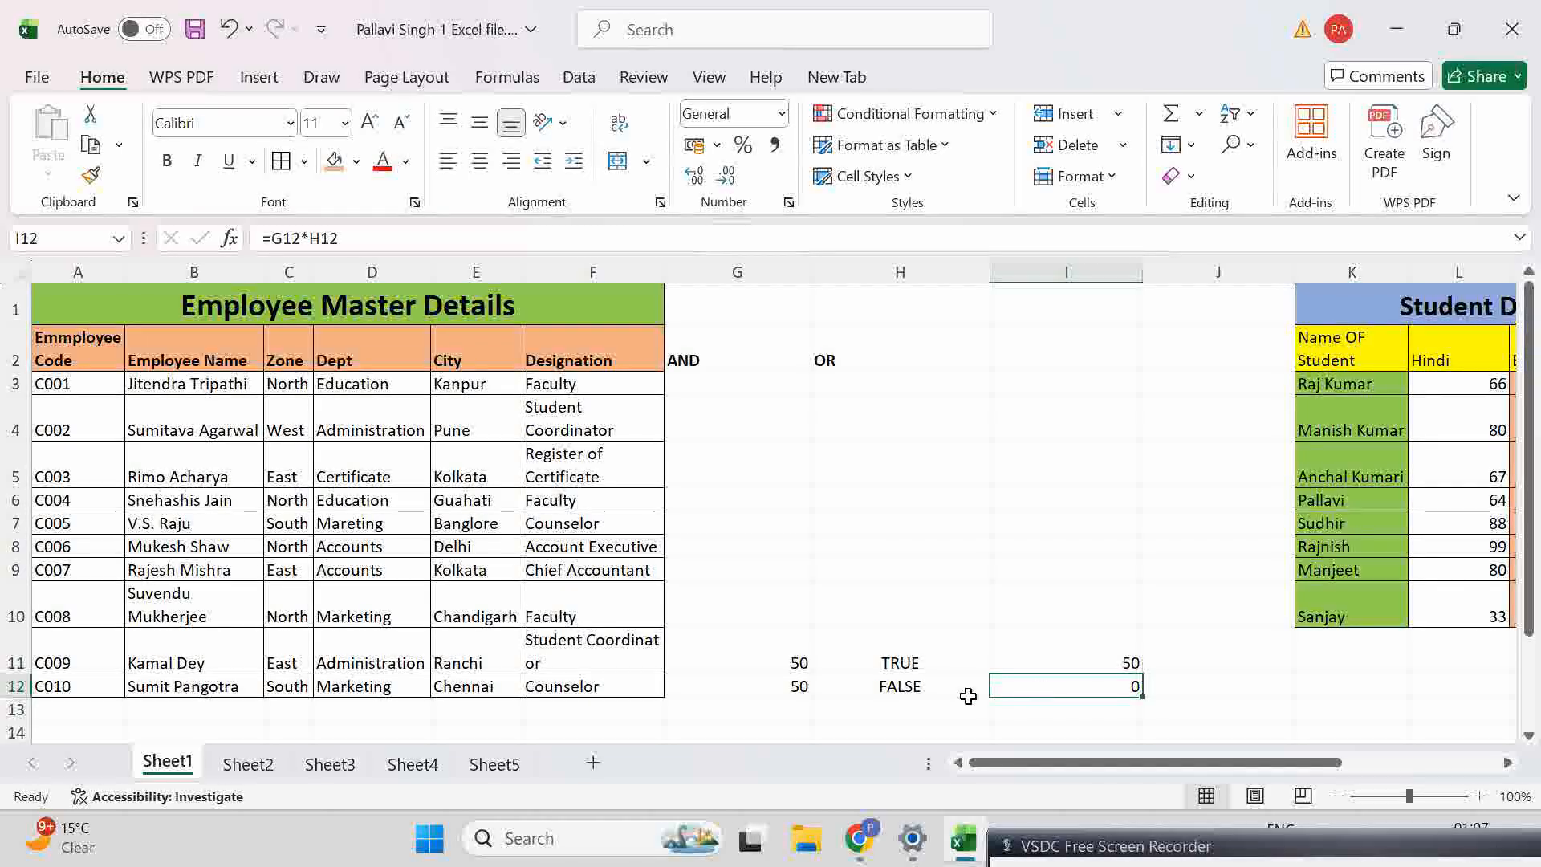
Step: Clear the numbers, logical values and product formulas from cells G11:I12
{"action": "left_click", "coordinate": [929, 690]}
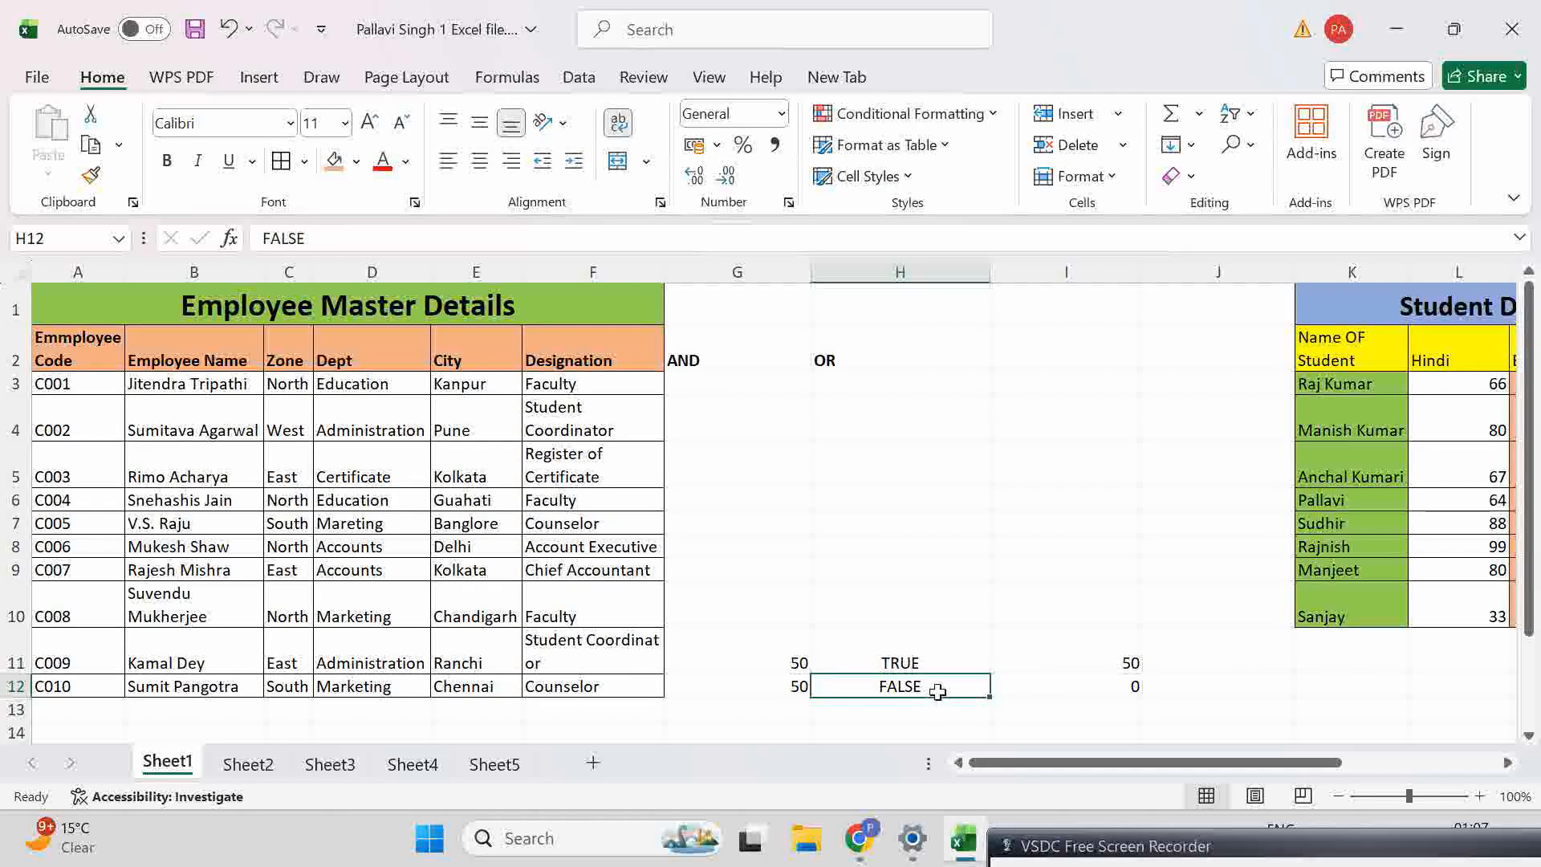
{"action": "left_click", "coordinate": [791, 692]}
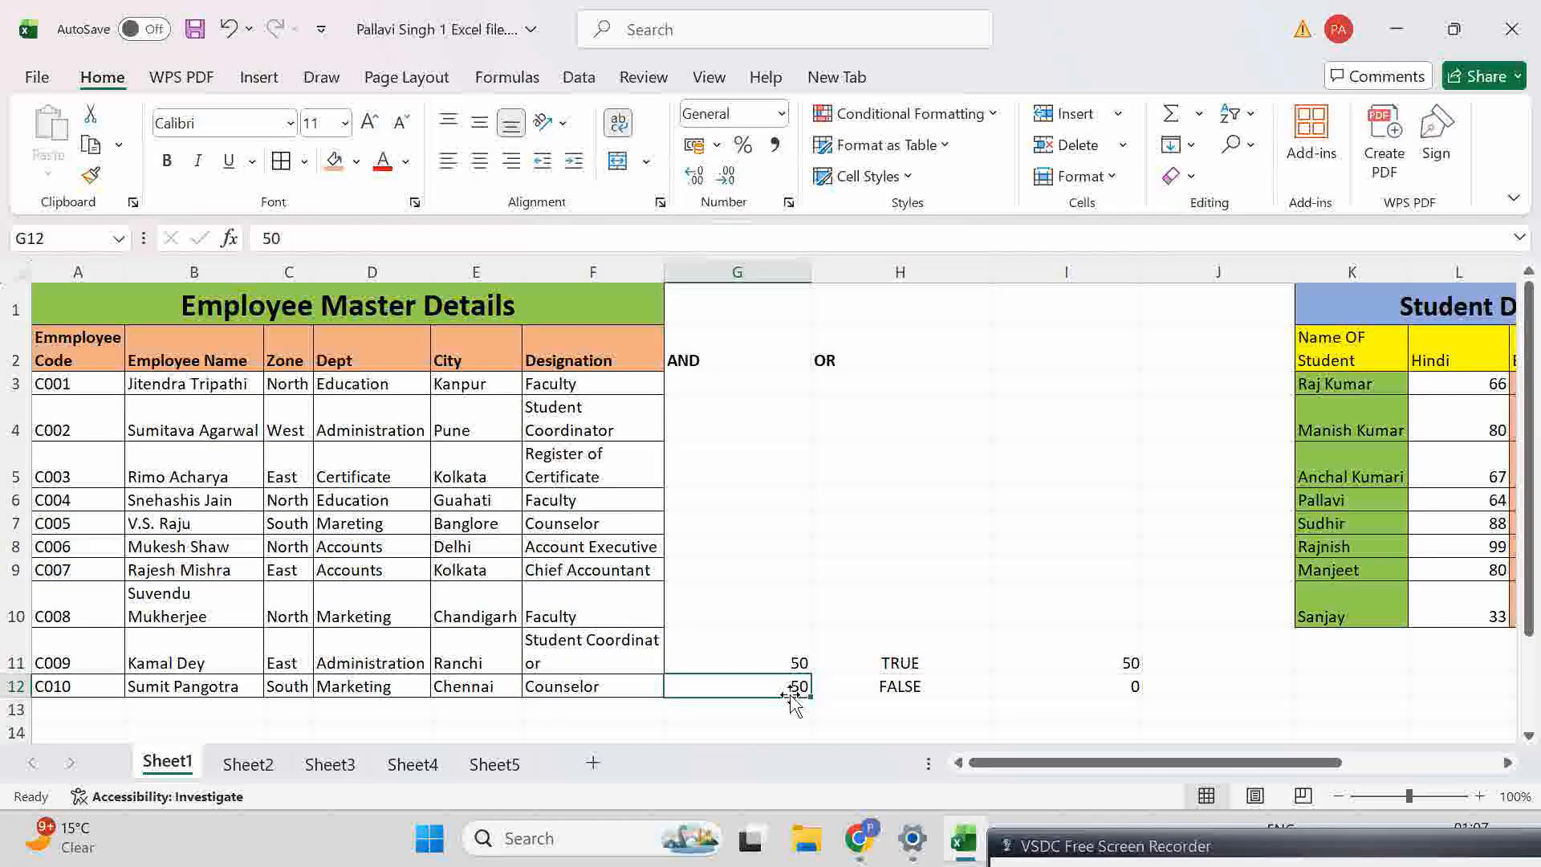
{"action": "left_click", "coordinate": [1033, 701]}
{"action": "left_click_drag", "start_coordinate": [797, 658], "coordinate": [1117, 696]}
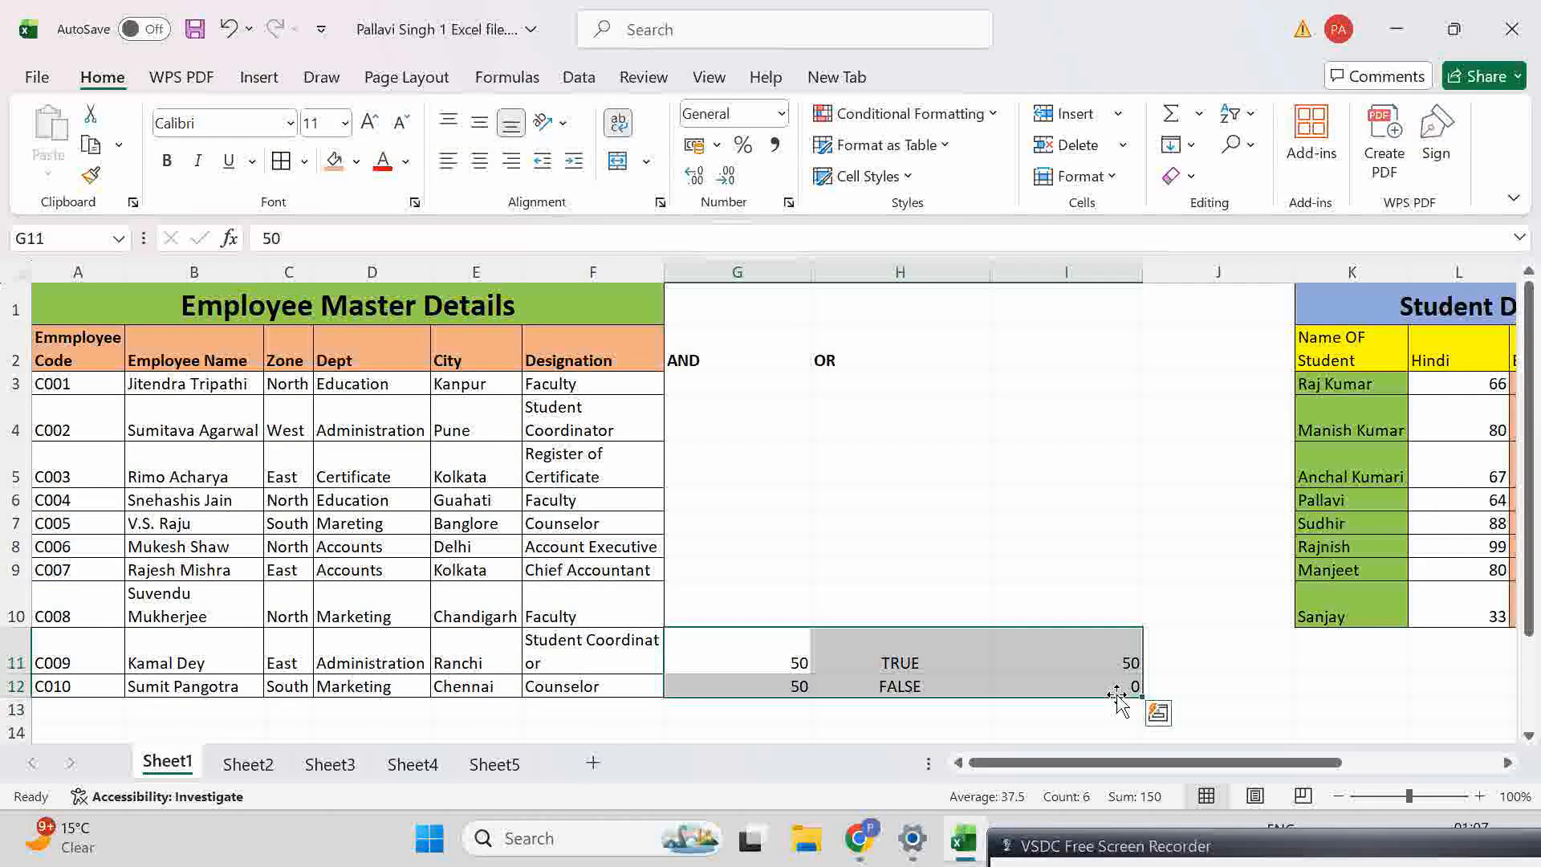
{"action": "key", "text": "Delete"}
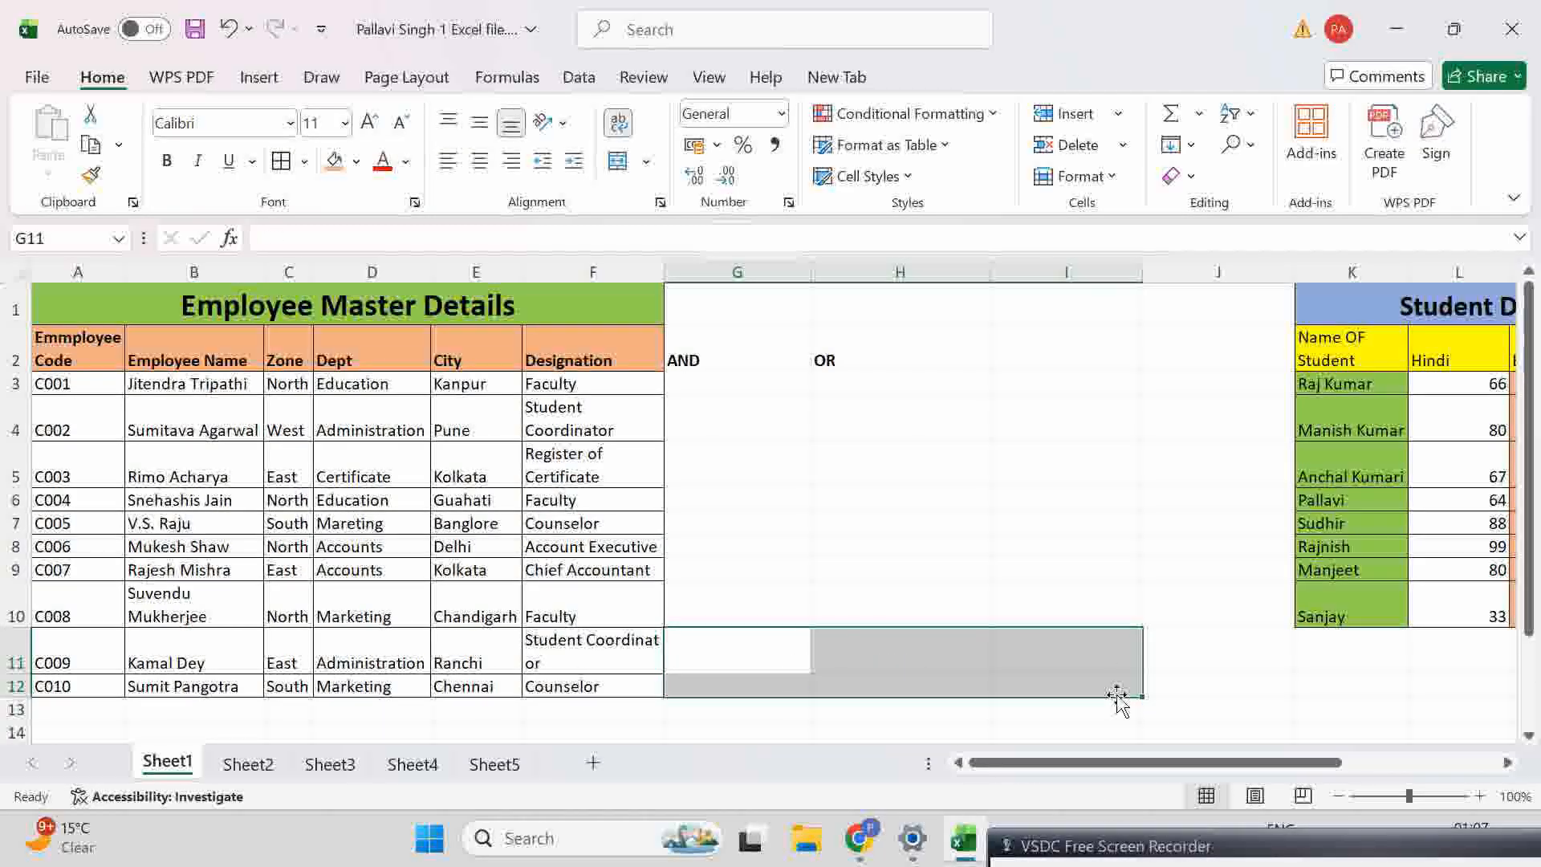
{"action": "left_click", "coordinate": [940, 495]}
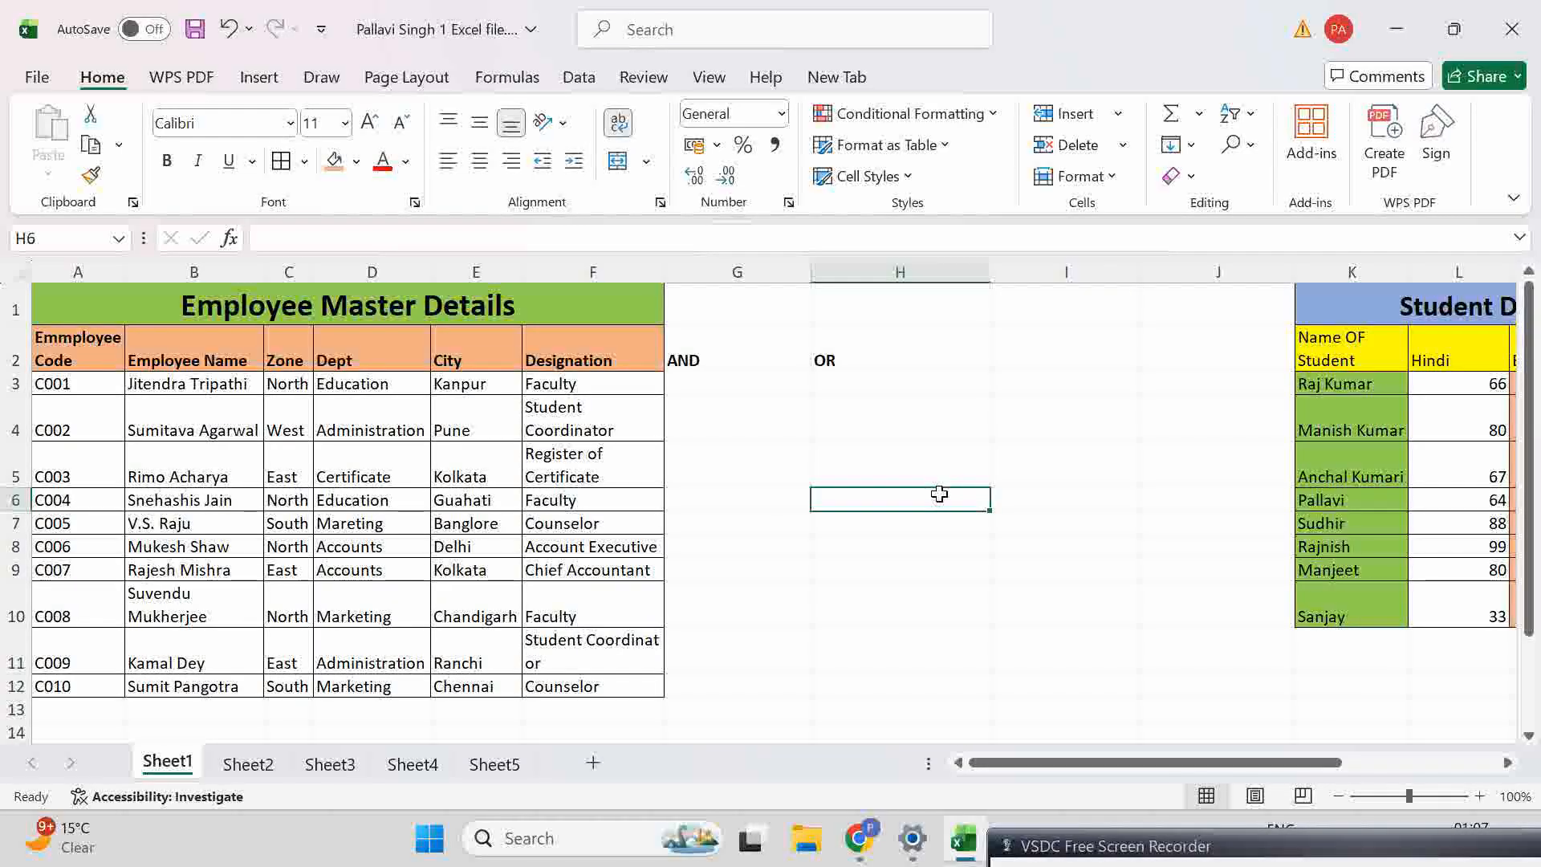
Step: Start an AND formula in cell G3 whose first condition is C3="North"
{"action": "left_click", "coordinate": [797, 430]}
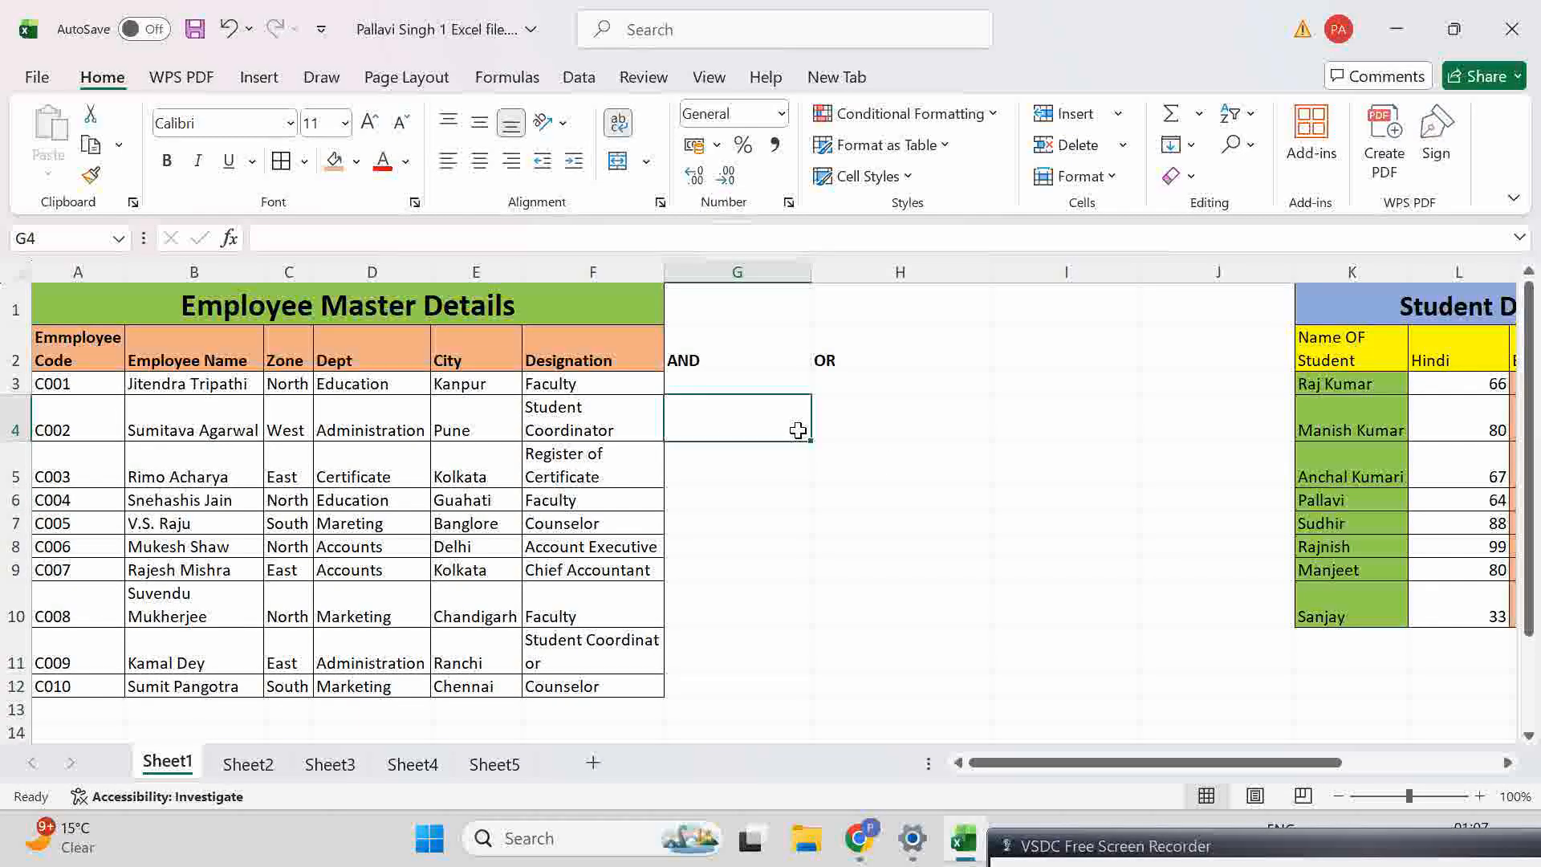
{"action": "left_click", "coordinate": [739, 382]}
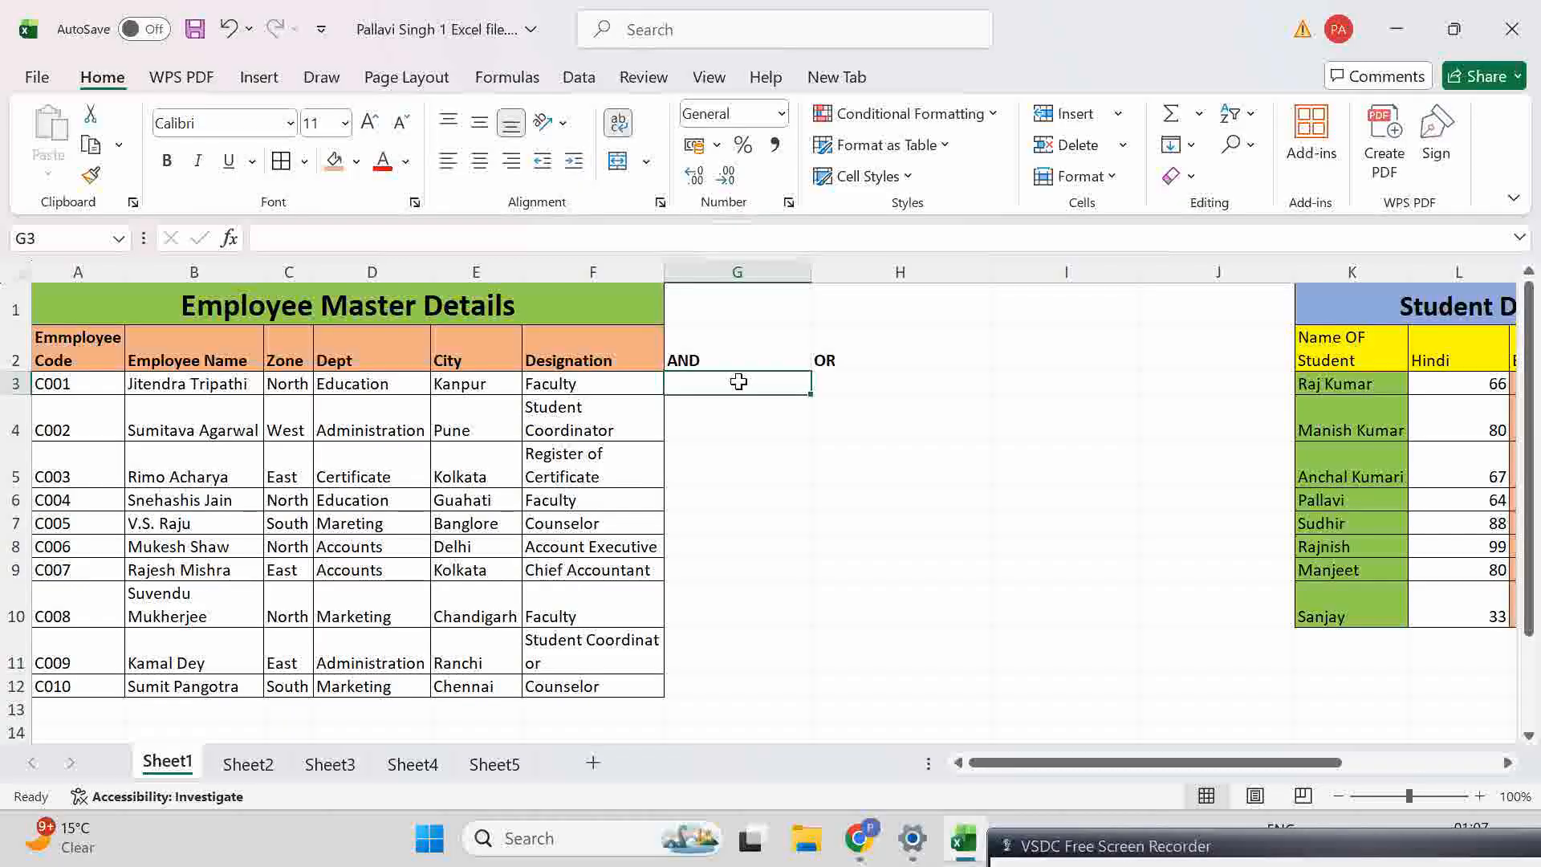
{"action": "type", "text": "=and("}
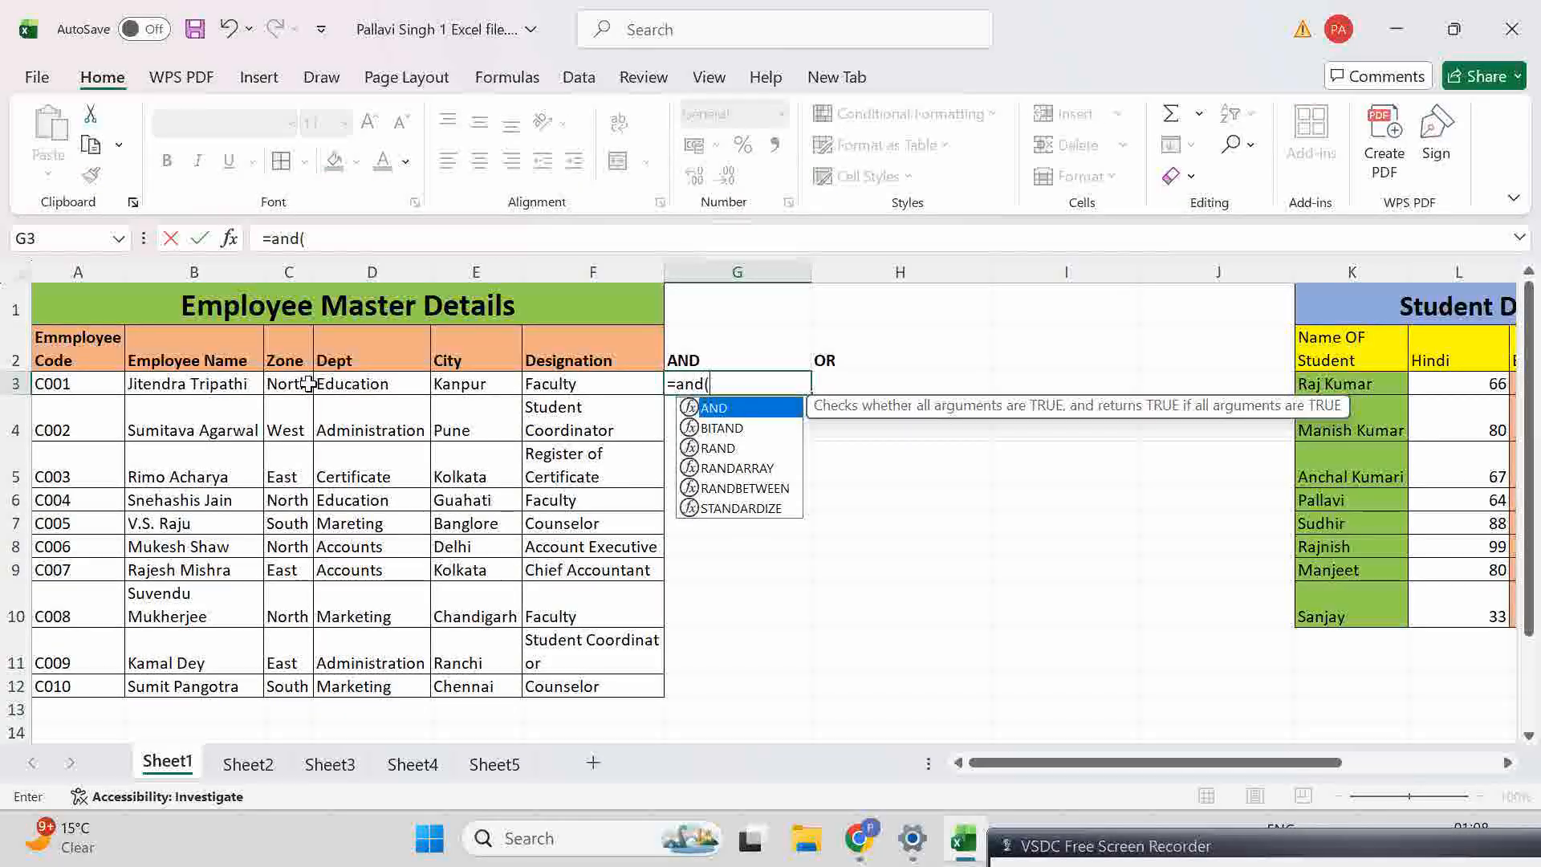
{"action": "left_click", "coordinate": [297, 386]}
{"action": "type", "text": "=\""}
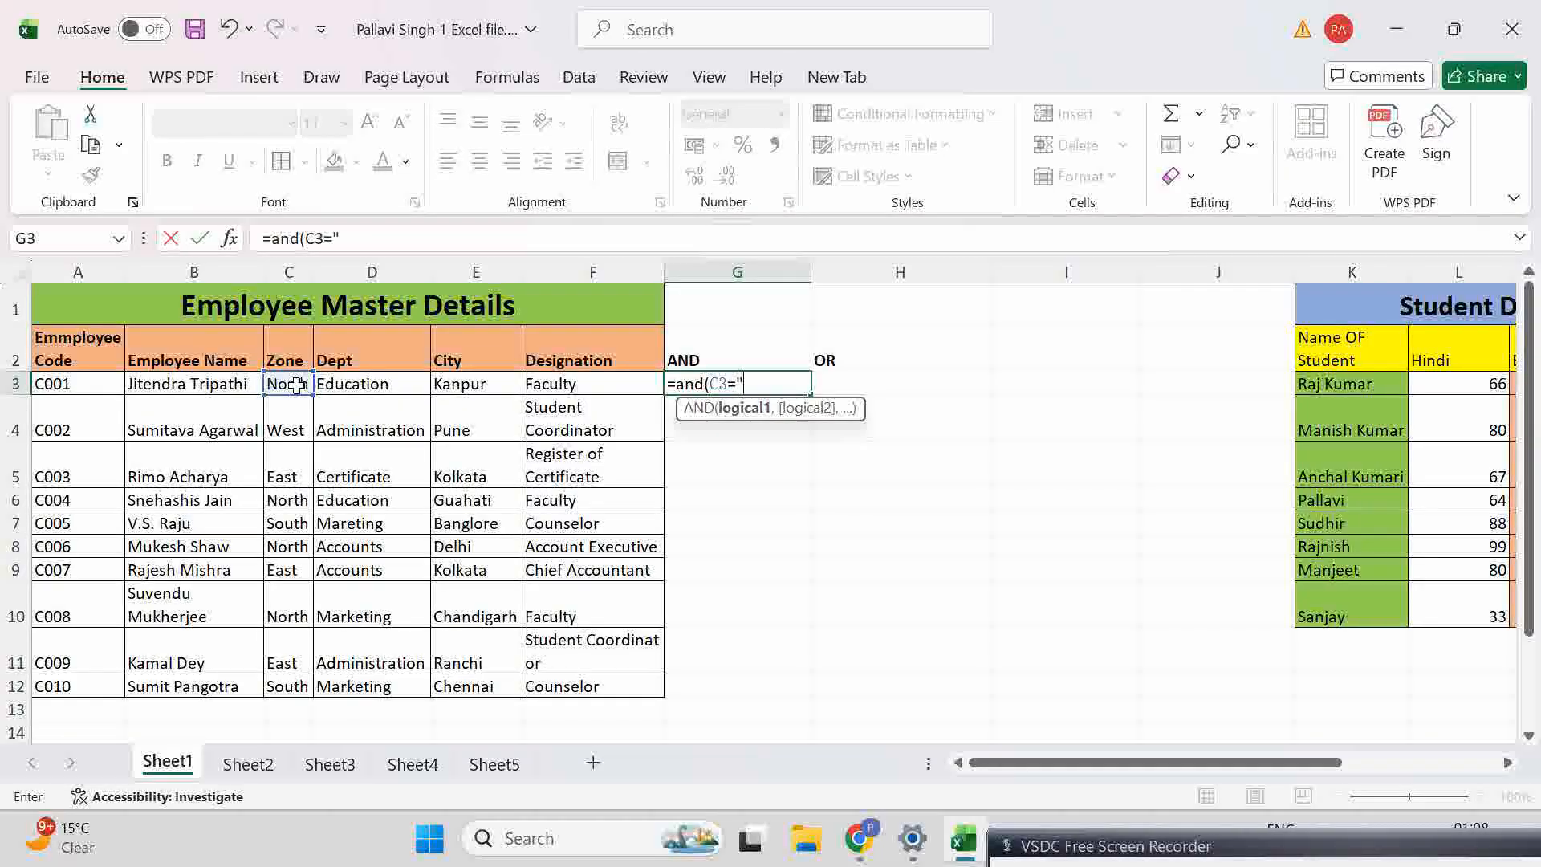
{"action": "type", "text": "North,"}
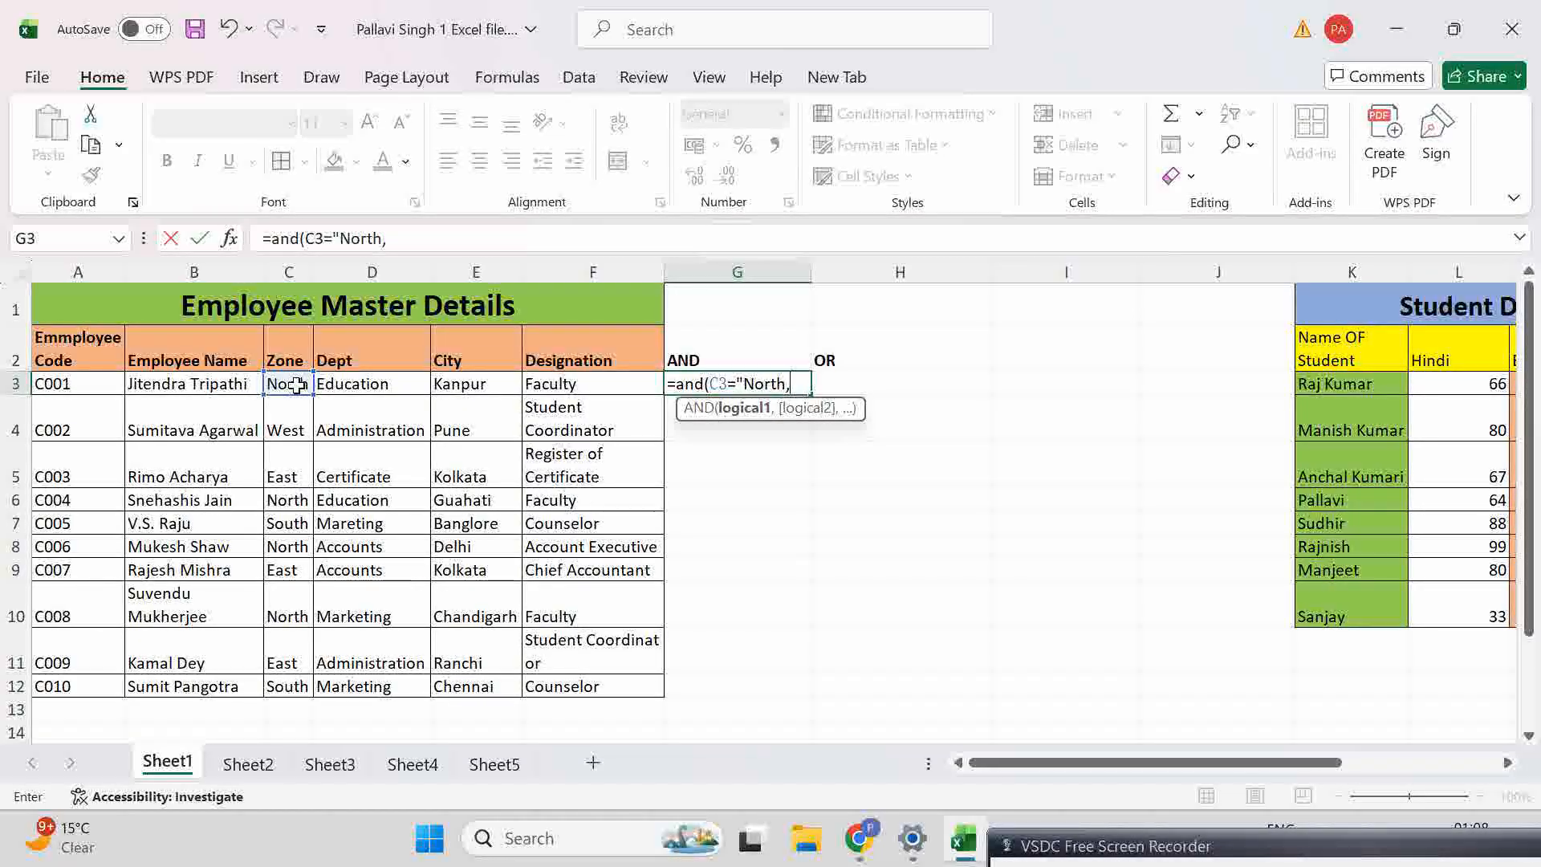
{"action": "key", "text": "BackSpace"}
{"action": "type", "text": "\""}
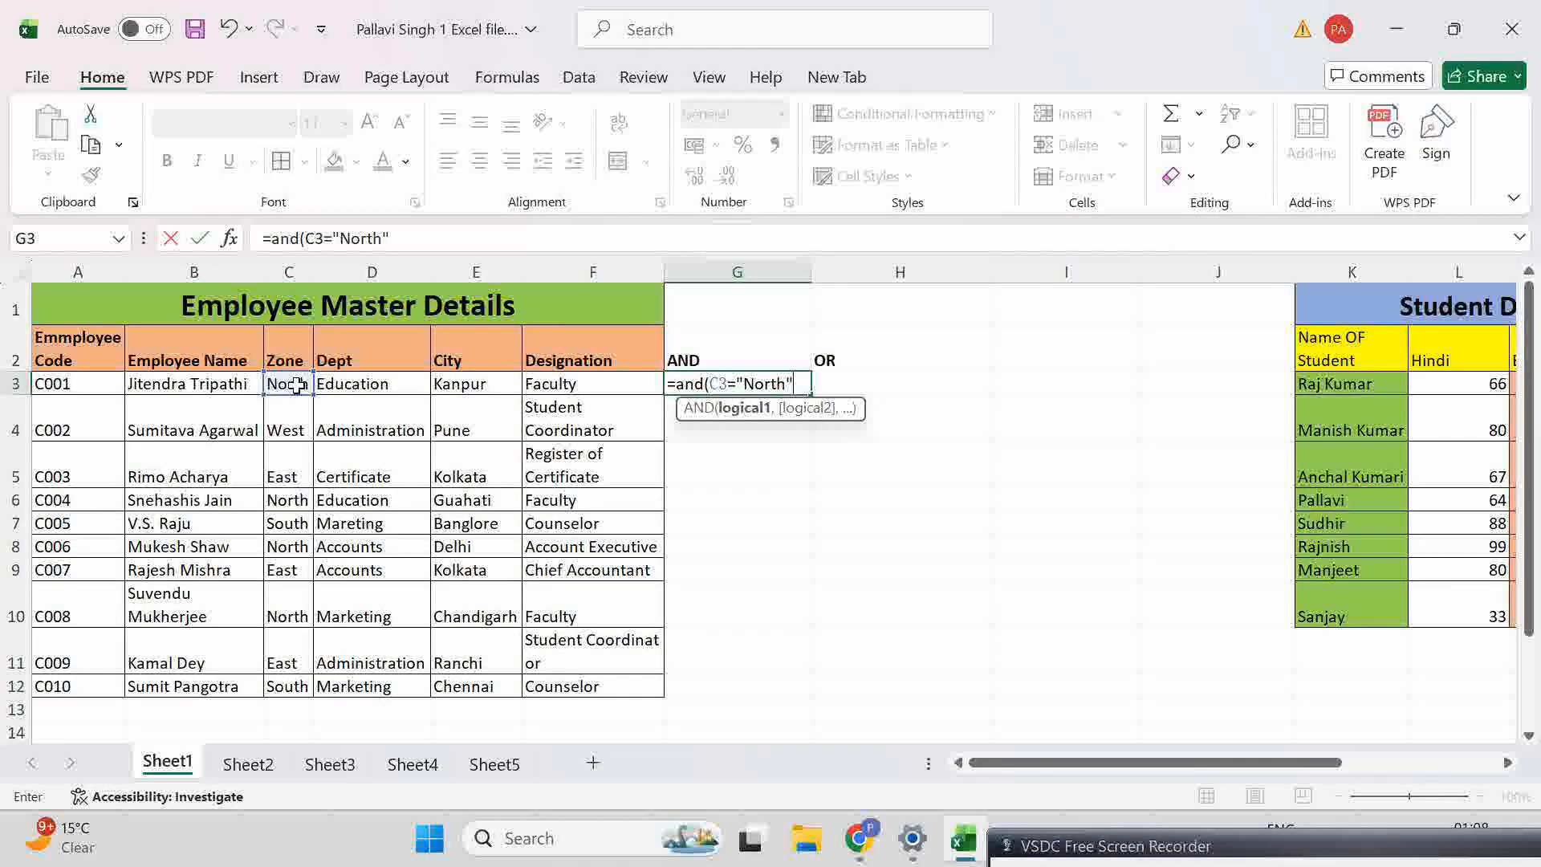
Step: Add D3="Education" as the second condition and complete the AND formula in G3
{"action": "type", "text": ","}
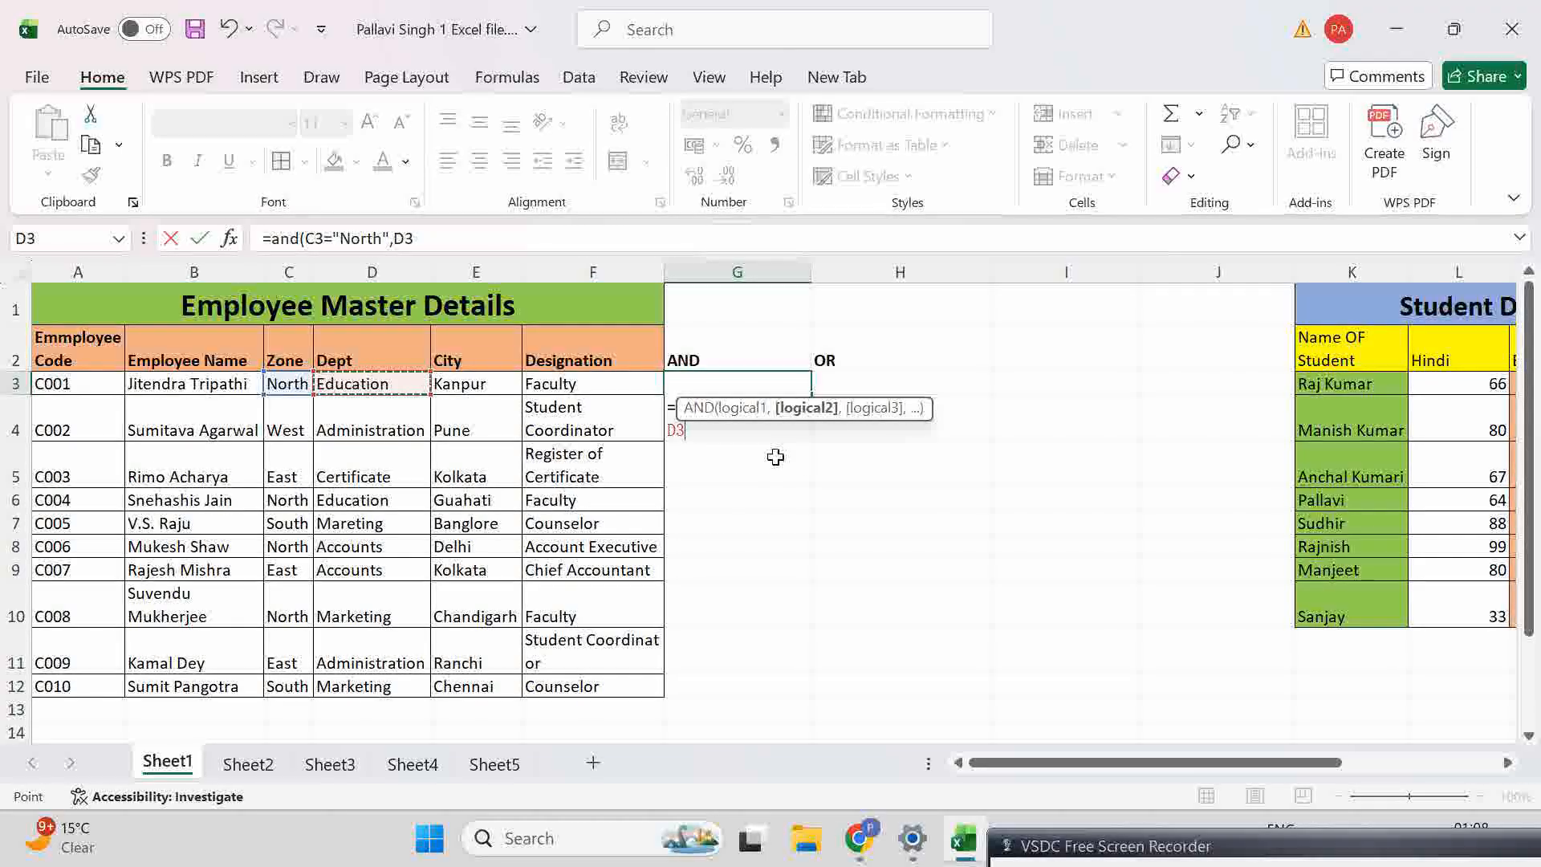
{"action": "type", "text": "="}
{"action": "type", "text": "\""}
{"action": "type", "text": "Edu"}
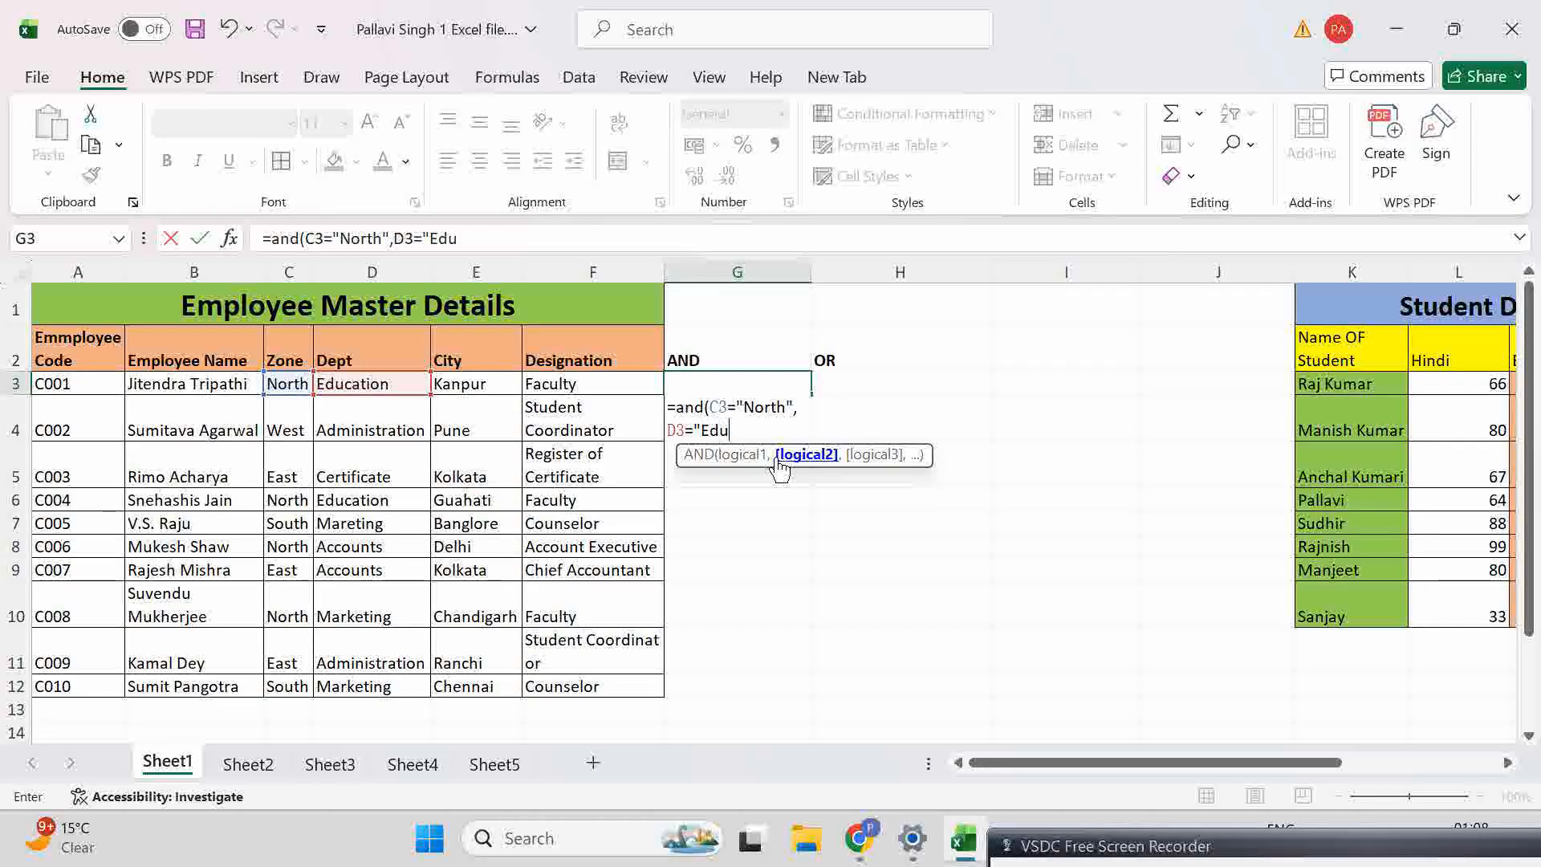
{"action": "type", "text": "cation\""}
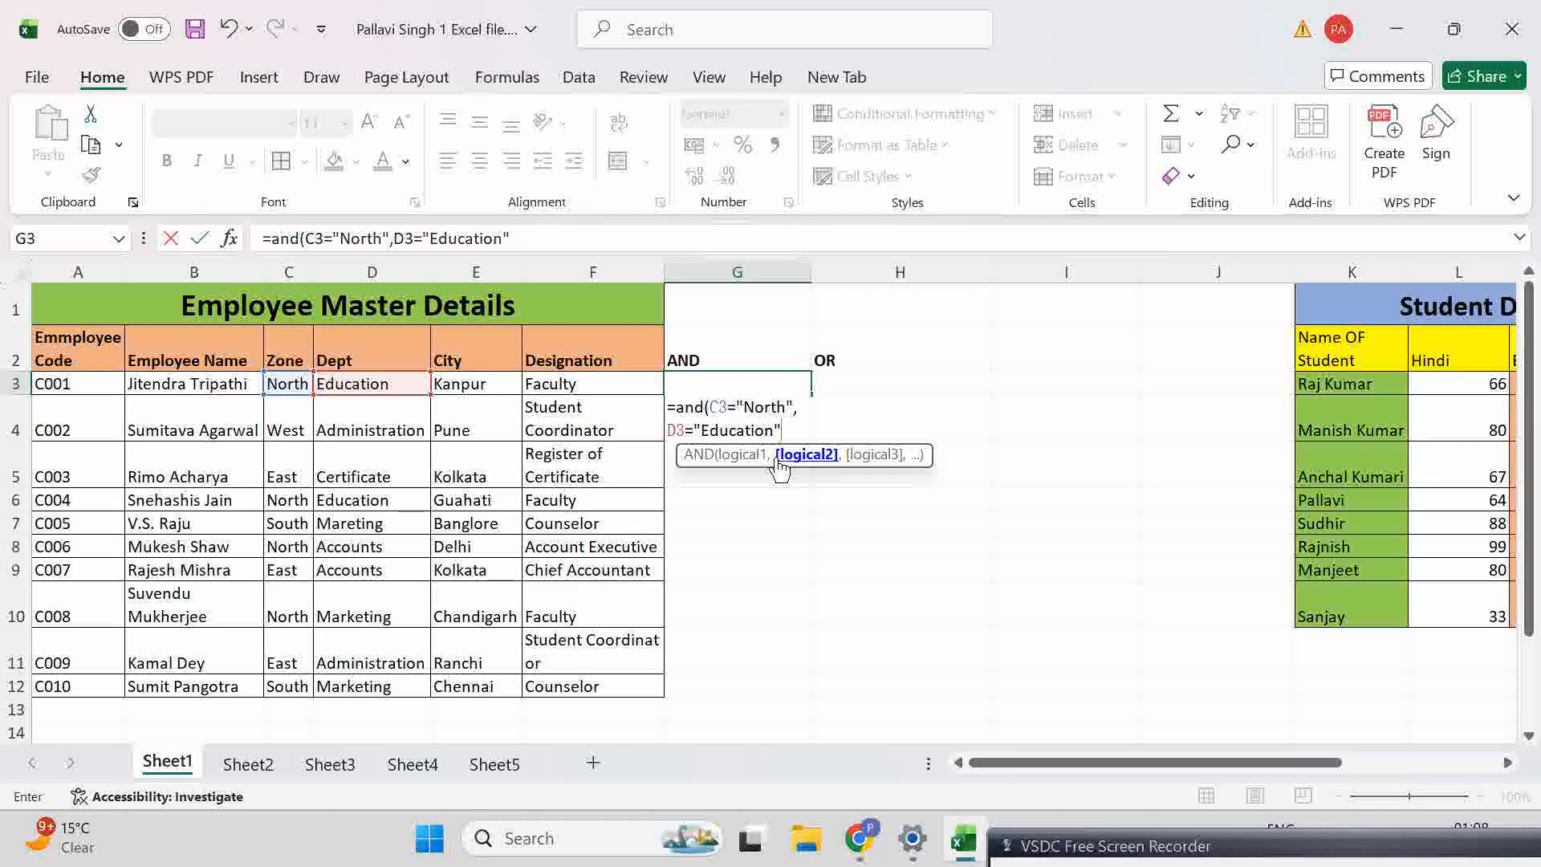
{"action": "type", "text": ")"}
{"action": "key", "text": "Return"}
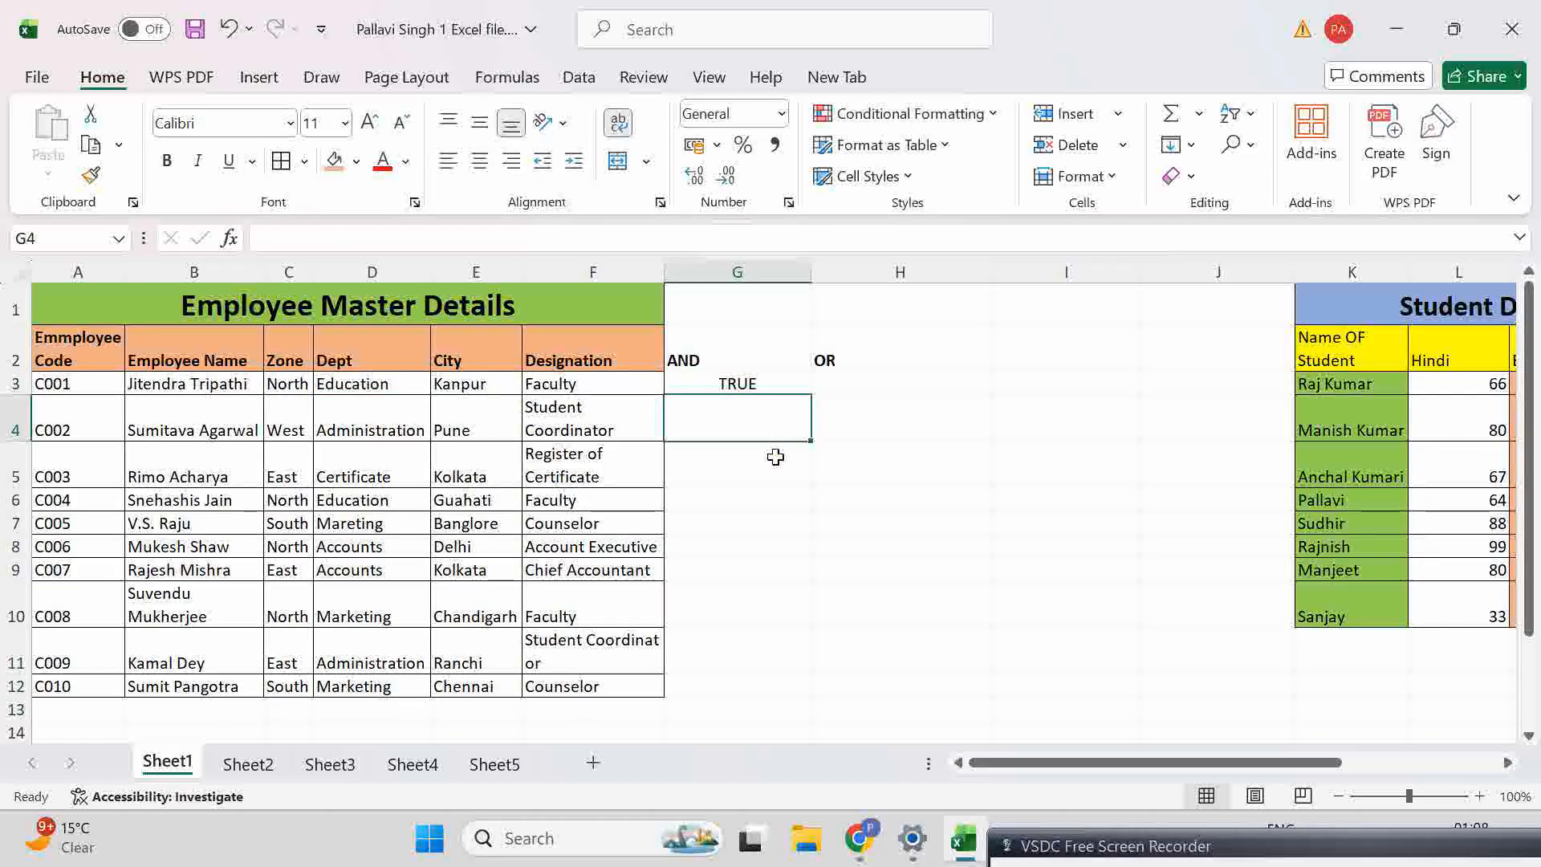
Step: Copy the AND formula from G3 down the column to G12
{"action": "left_click", "coordinate": [745, 379]}
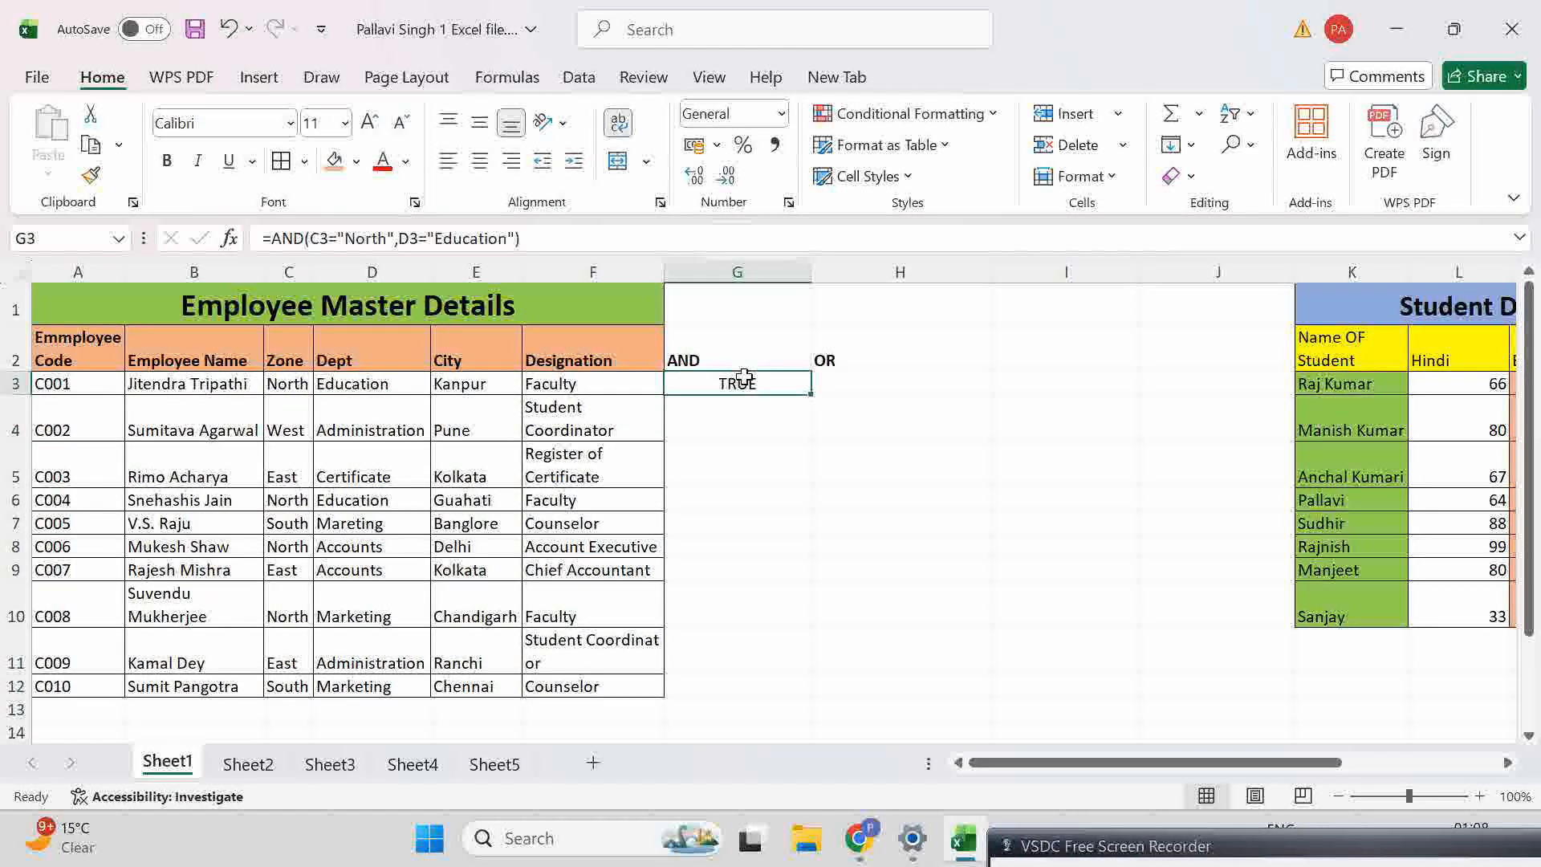
{"action": "left_click_drag", "start_coordinate": [809, 393], "coordinate": [772, 697]}
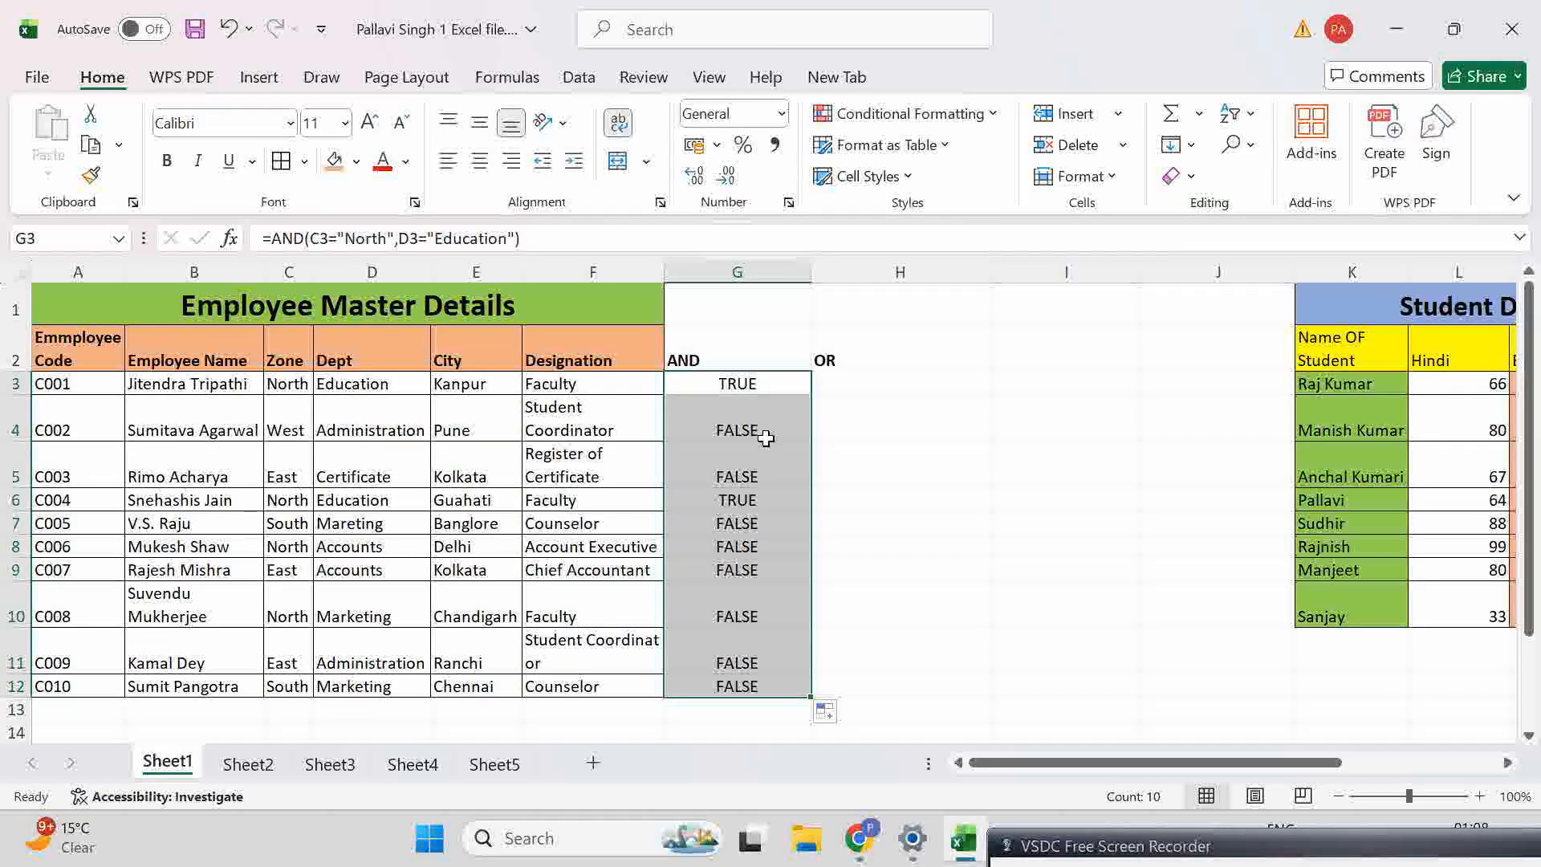
{"action": "left_click", "coordinate": [758, 383]}
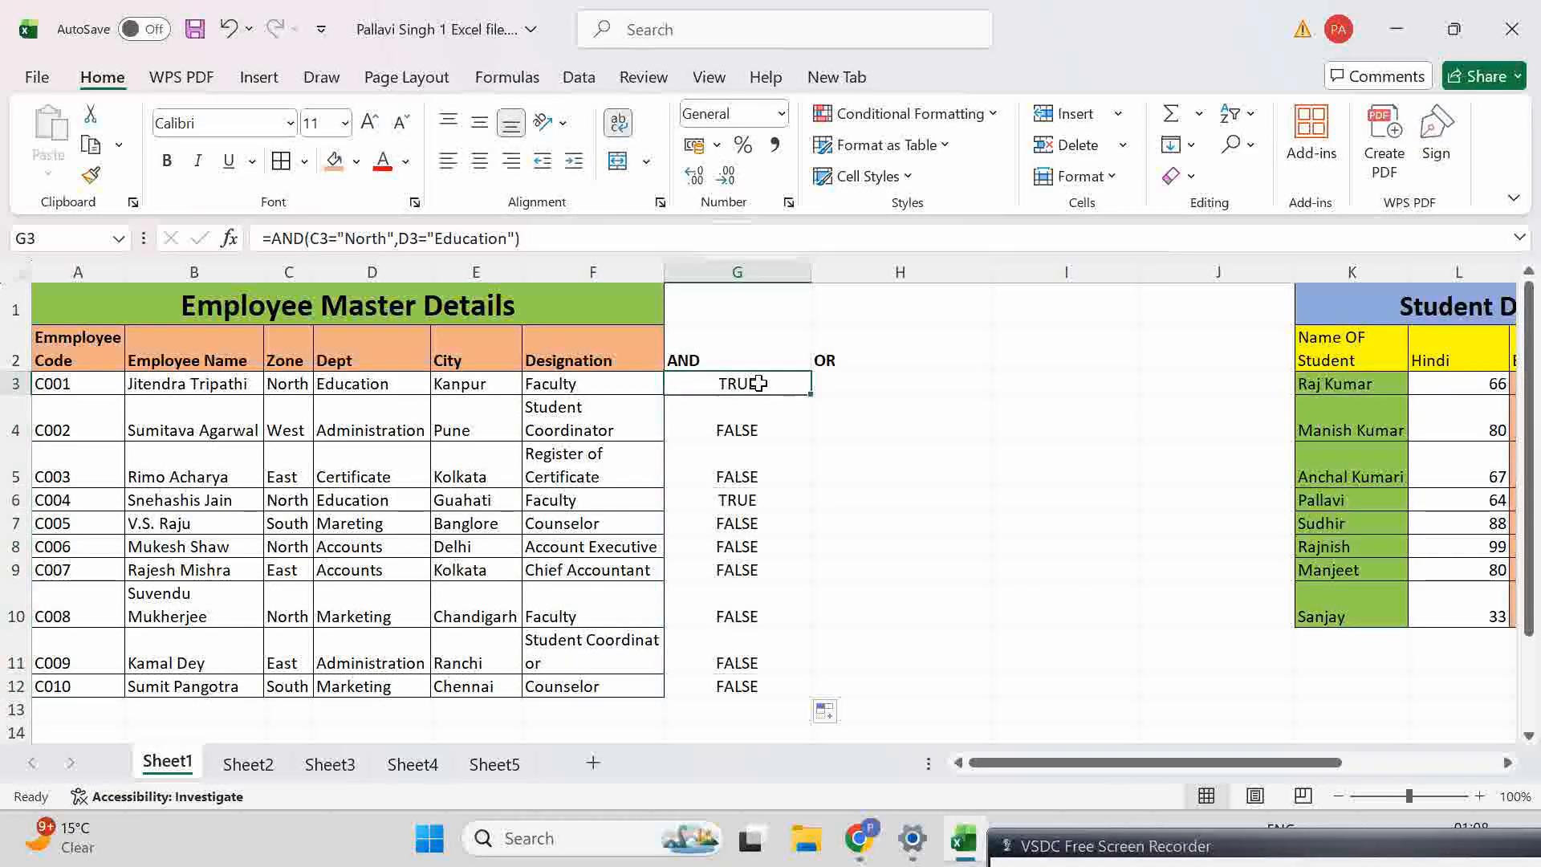
Step: Compare the Zone and Dept values with the AND results in column G for employee rows 3 to 10
{"action": "left_click", "coordinate": [288, 382]}
{"action": "left_click_drag", "start_coordinate": [327, 382], "coordinate": [336, 423]}
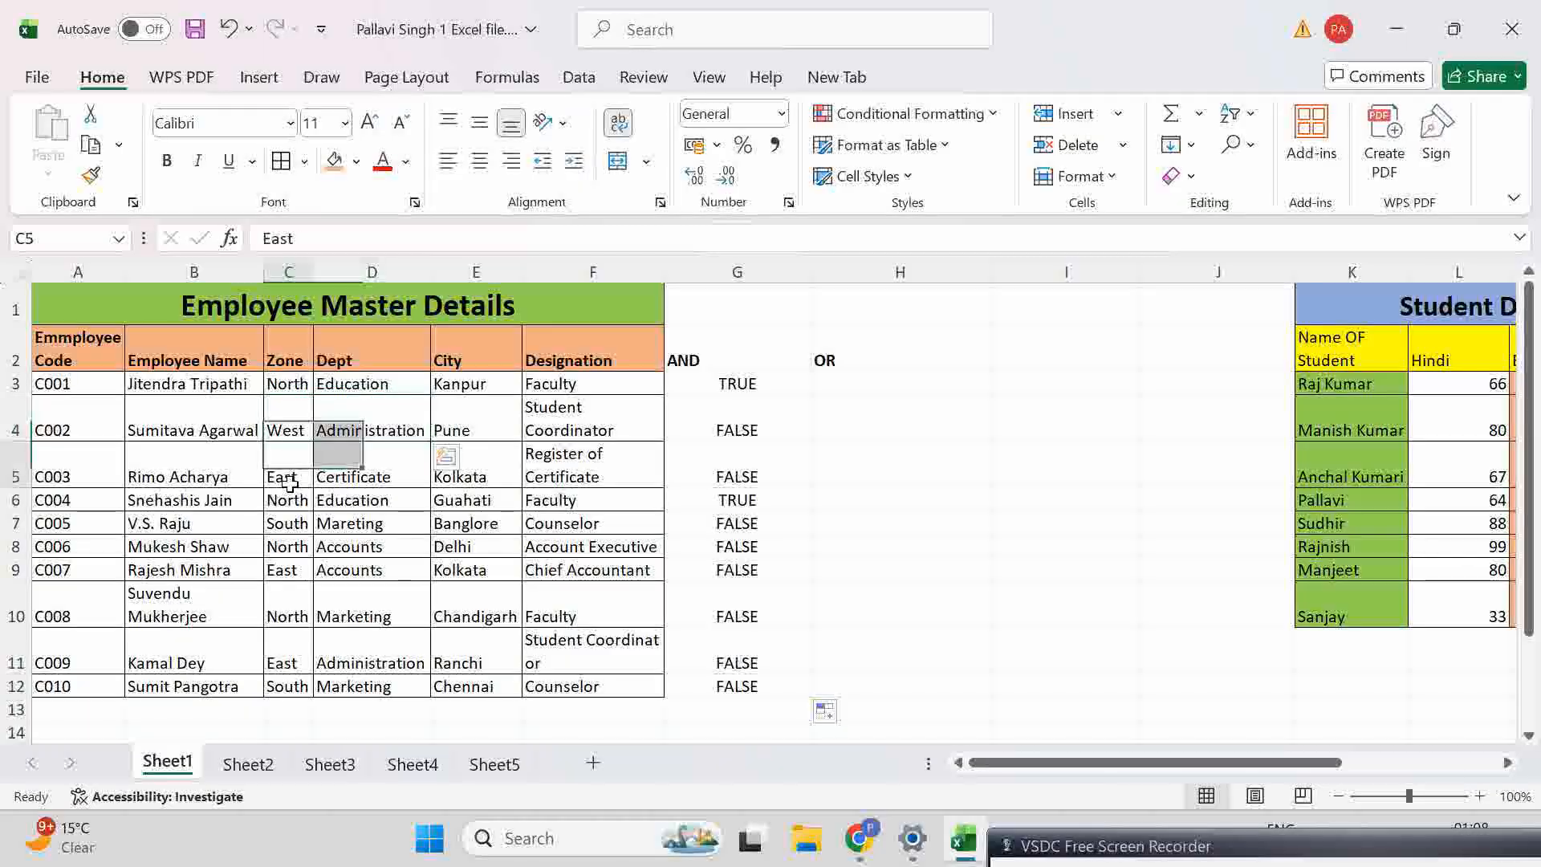
{"action": "left_click_drag", "start_coordinate": [289, 482], "coordinate": [333, 482]}
{"action": "left_click", "coordinate": [733, 479]}
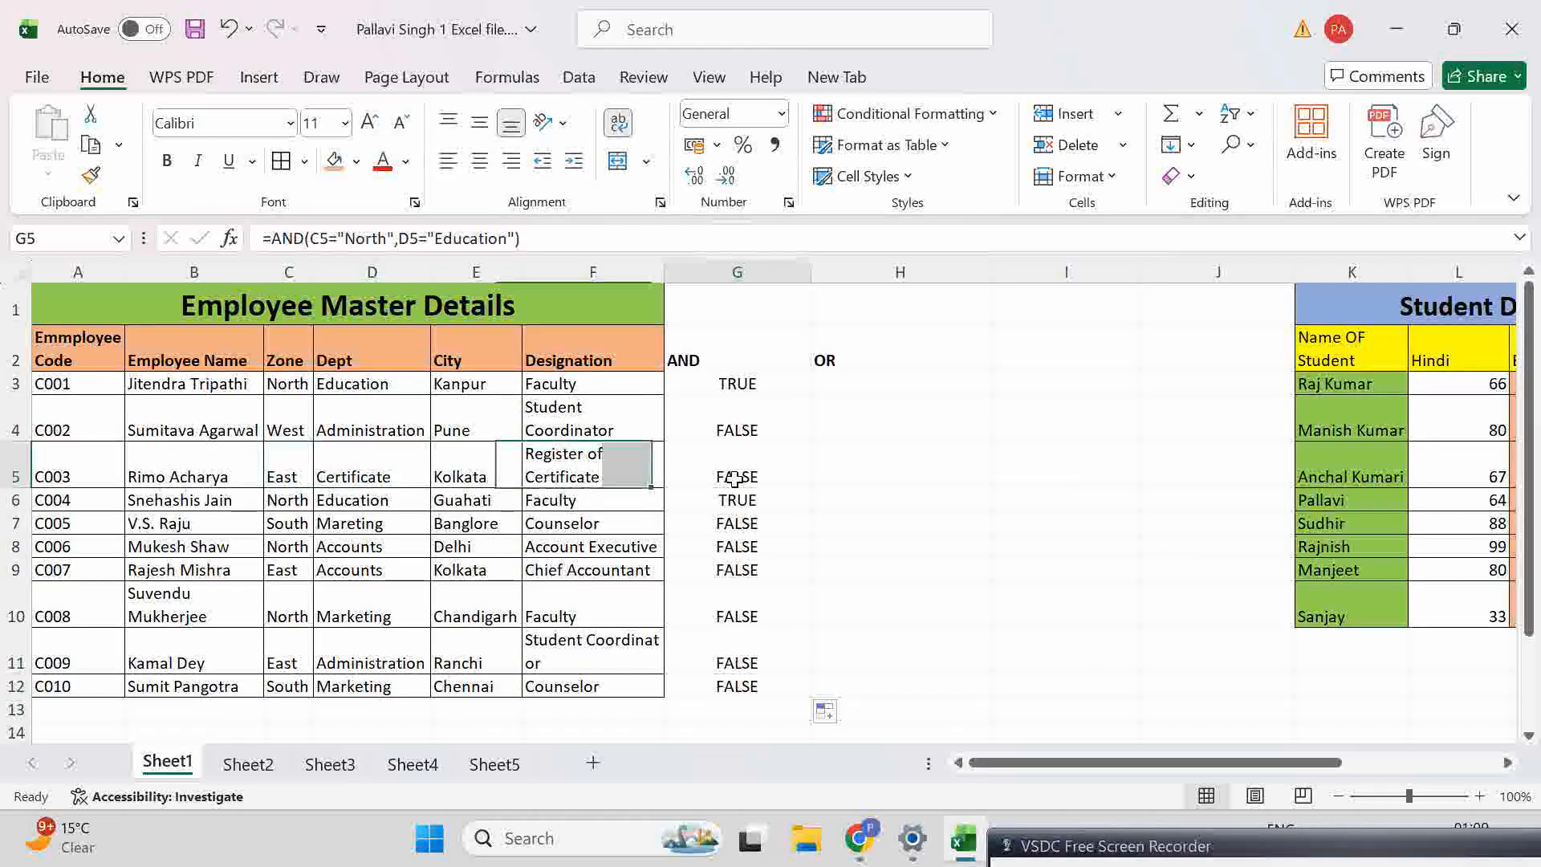
{"action": "left_click_drag", "start_coordinate": [289, 504], "coordinate": [326, 501]}
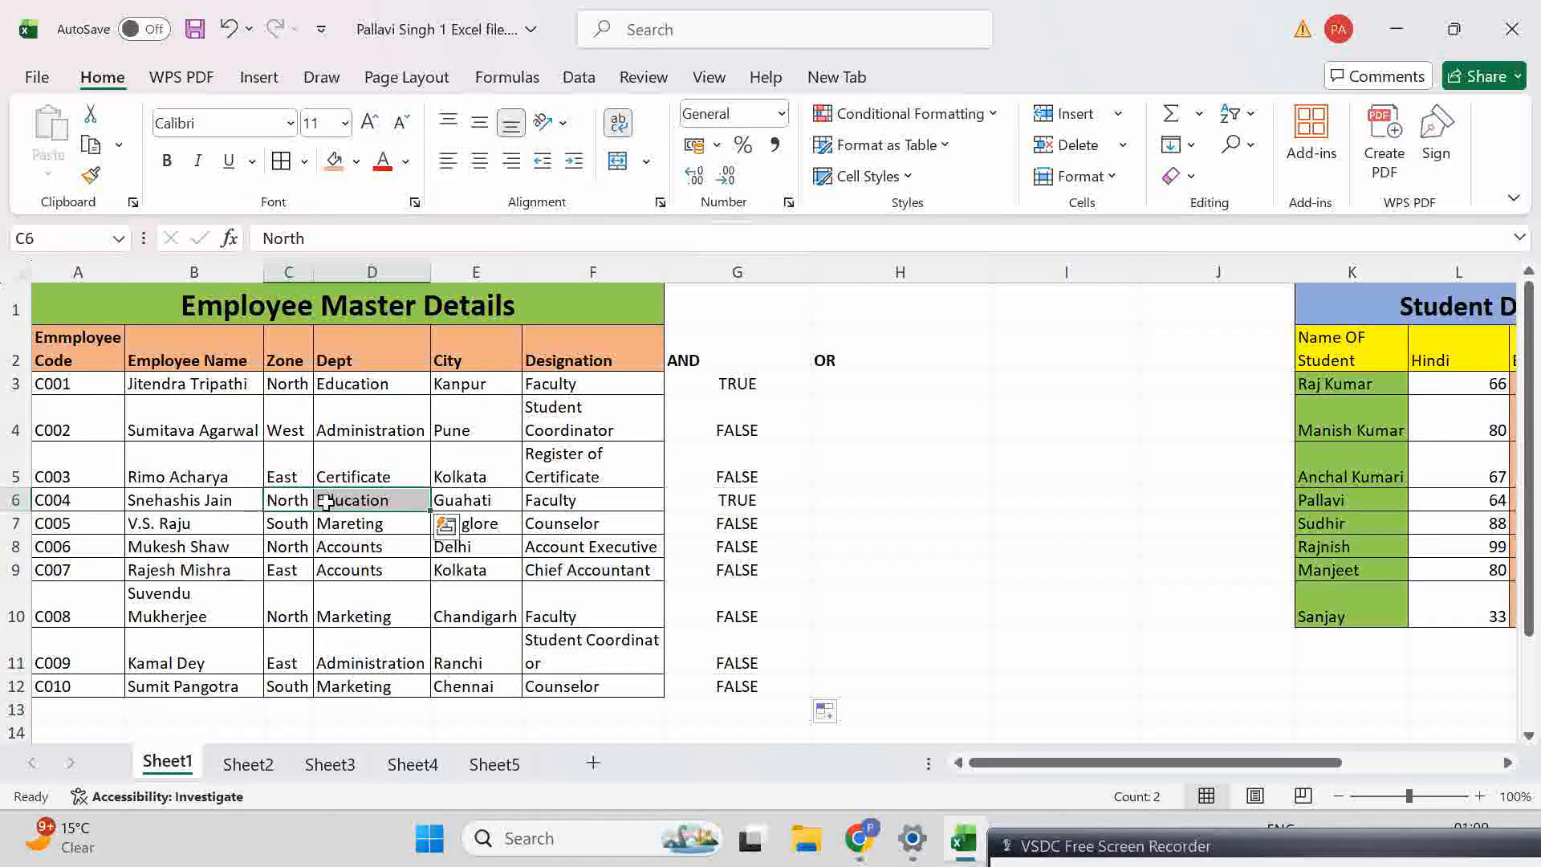
{"action": "left_click", "coordinate": [711, 499]}
{"action": "left_click", "coordinate": [289, 522]}
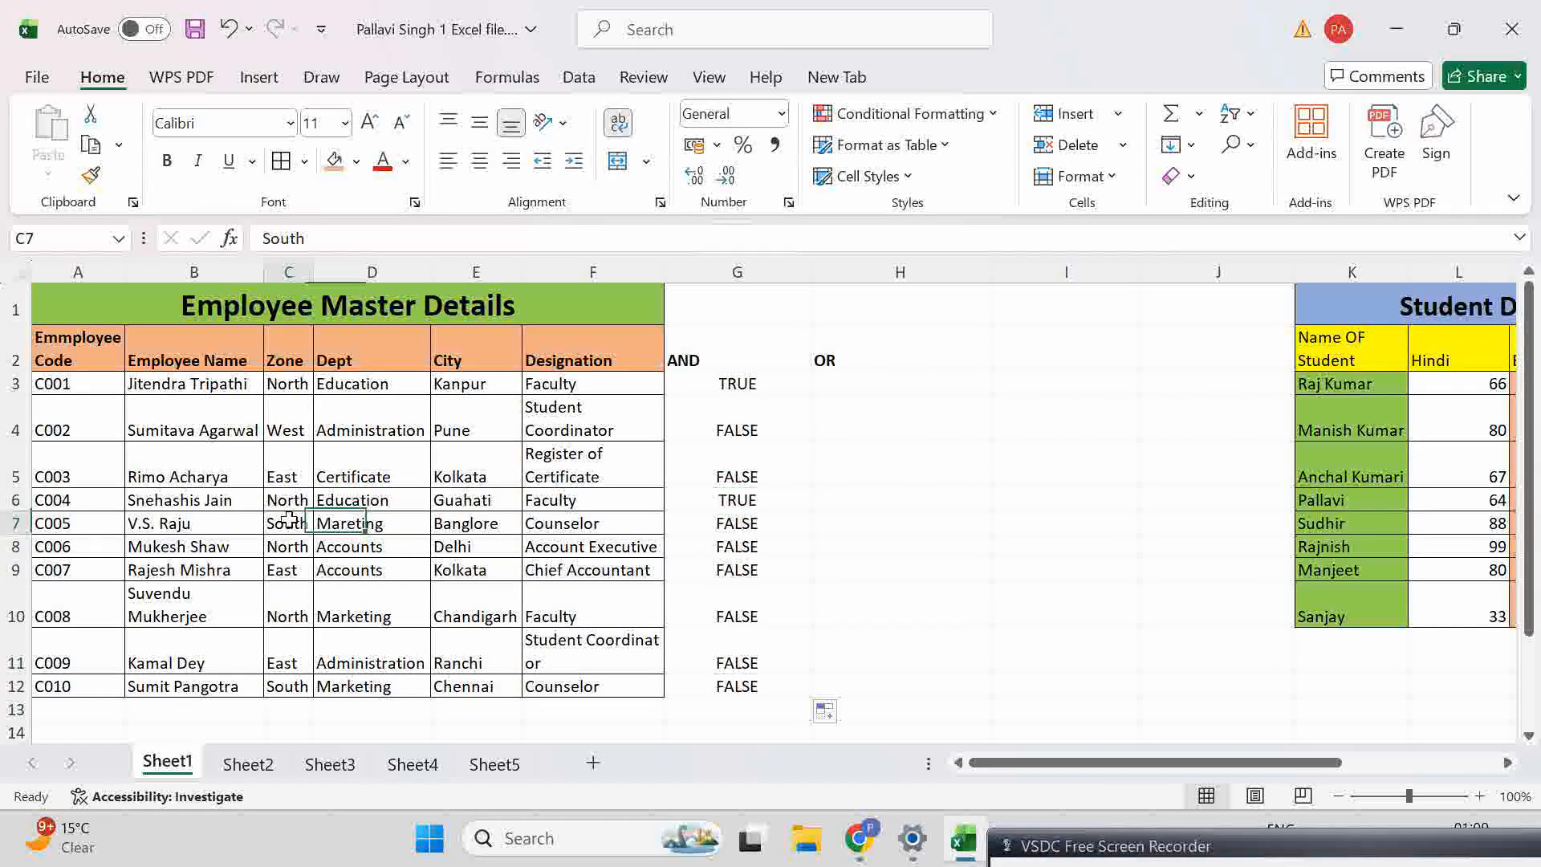
{"action": "left_click", "coordinate": [716, 522]}
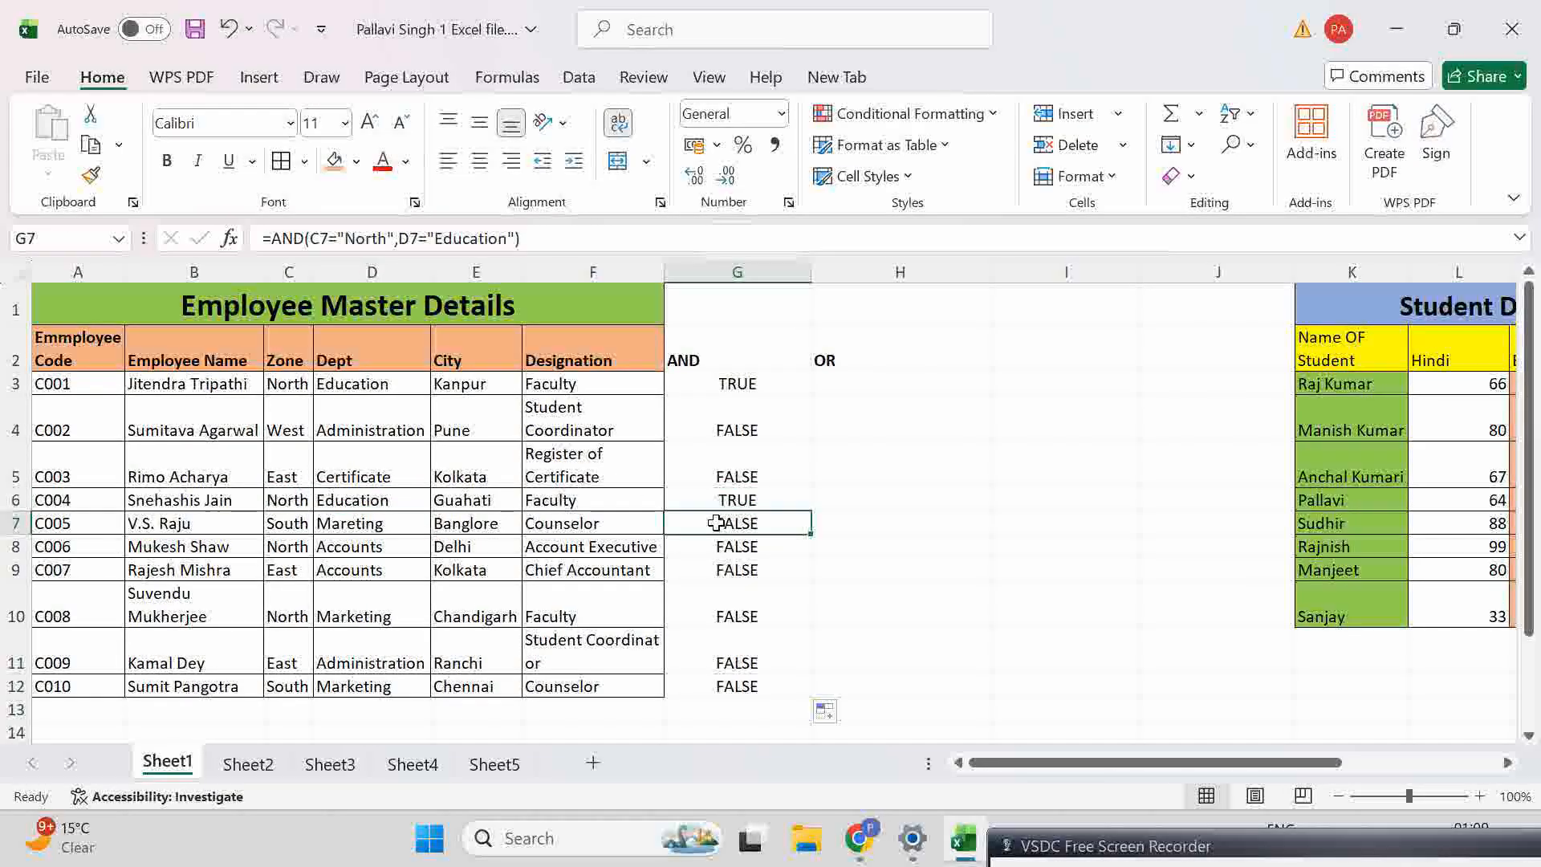
{"action": "left_click", "coordinate": [286, 547]}
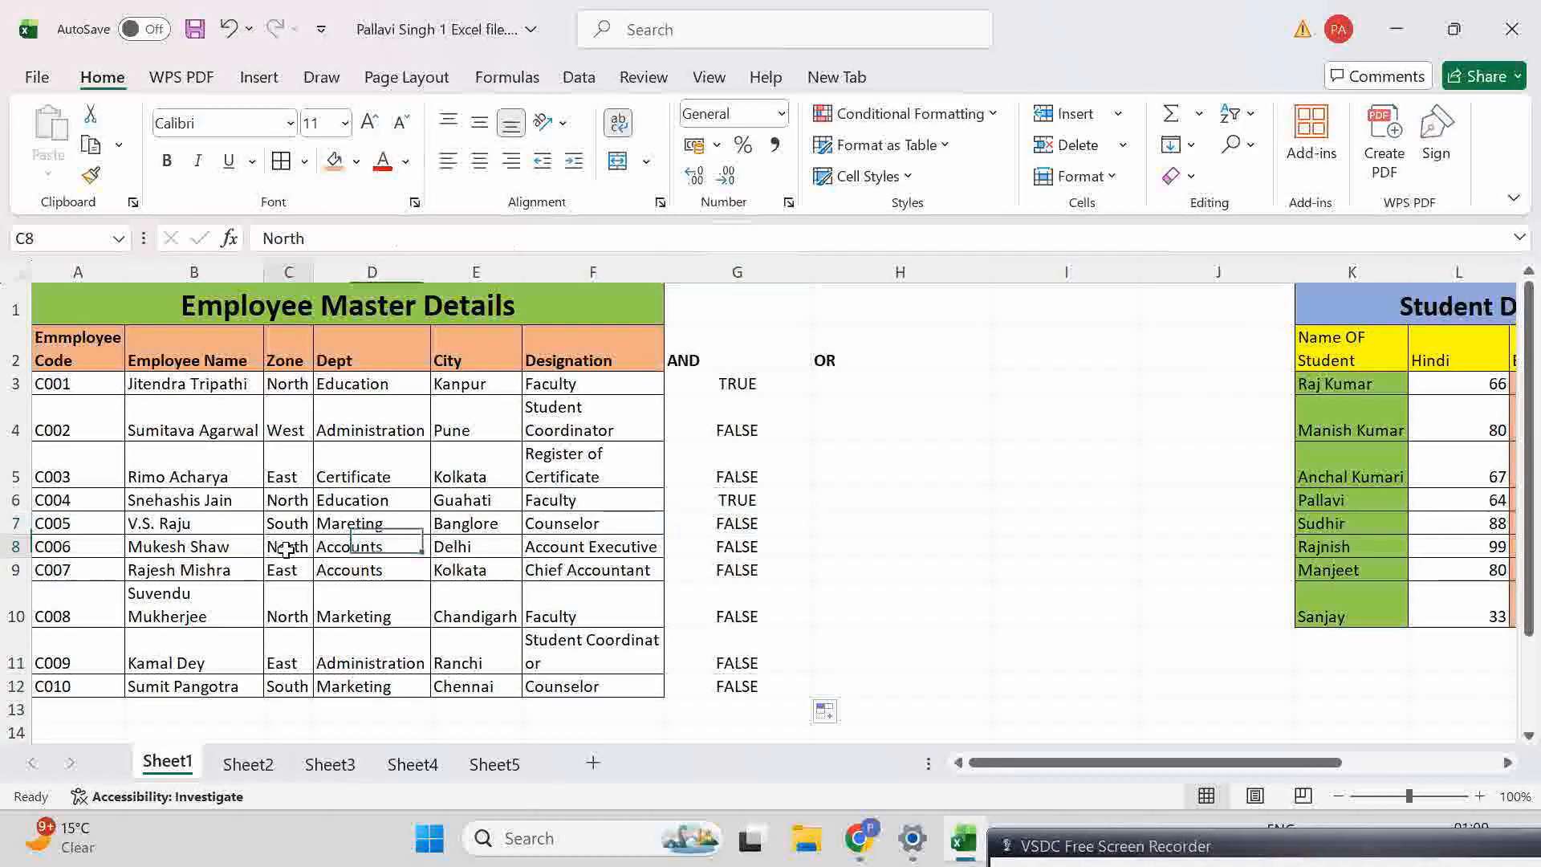
{"action": "left_click", "coordinate": [331, 550]}
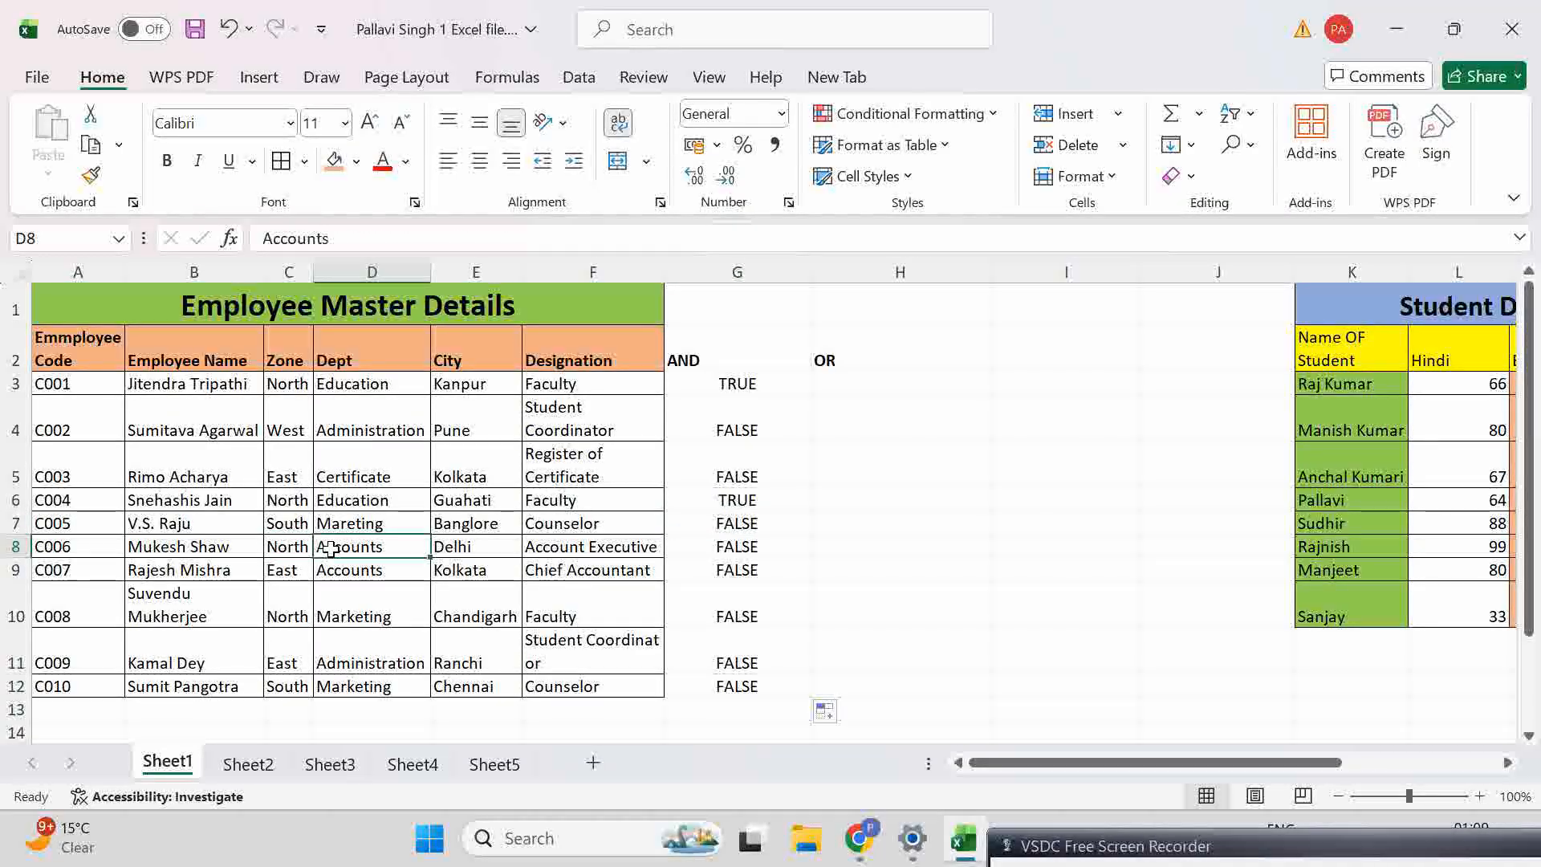
{"action": "left_click", "coordinate": [713, 544]}
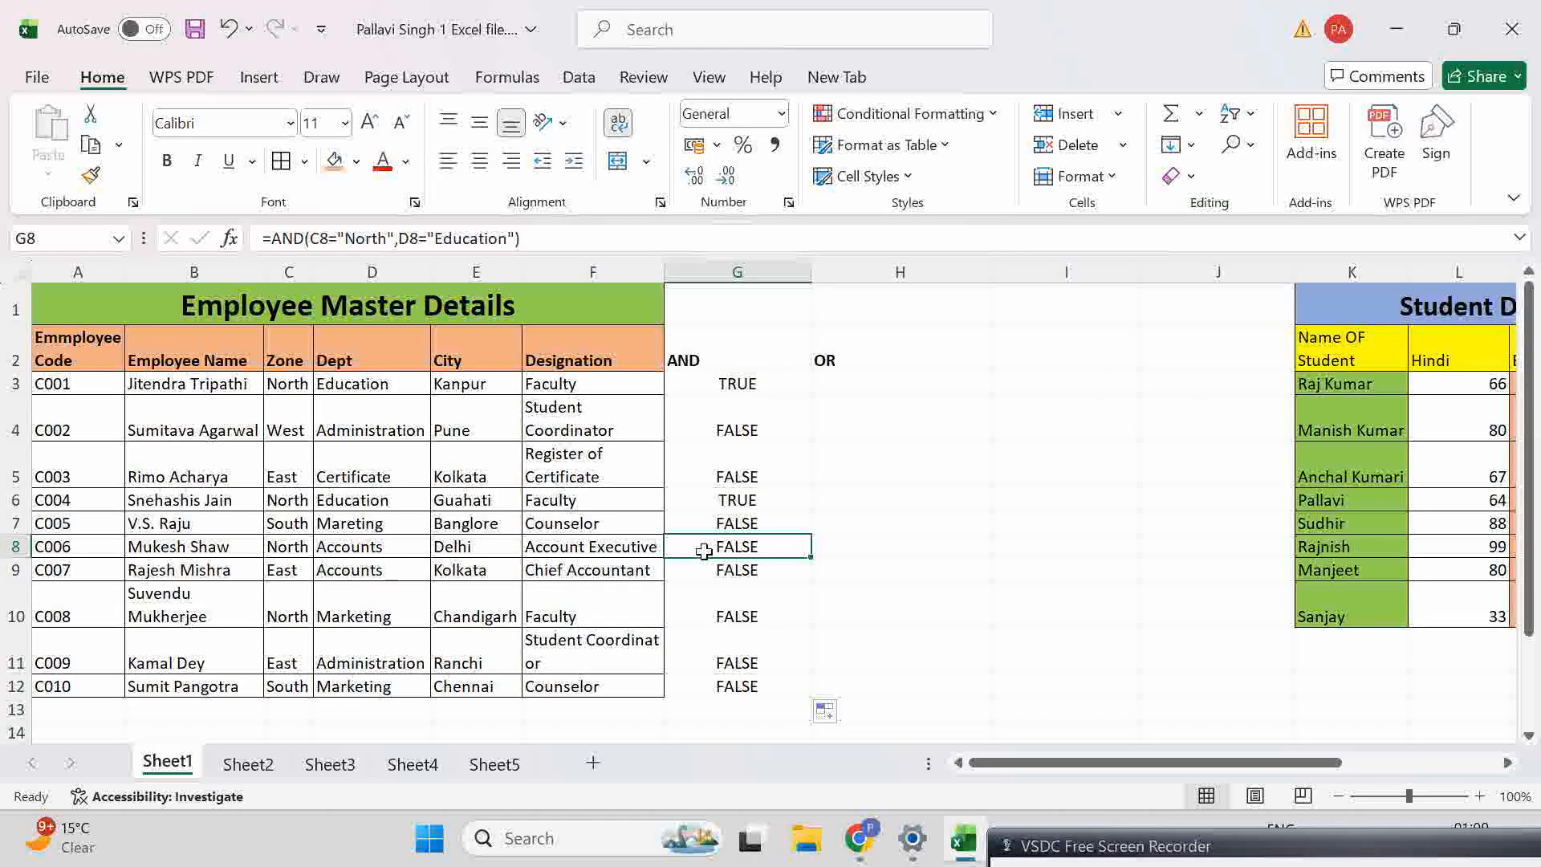
{"action": "left_click", "coordinate": [280, 604]}
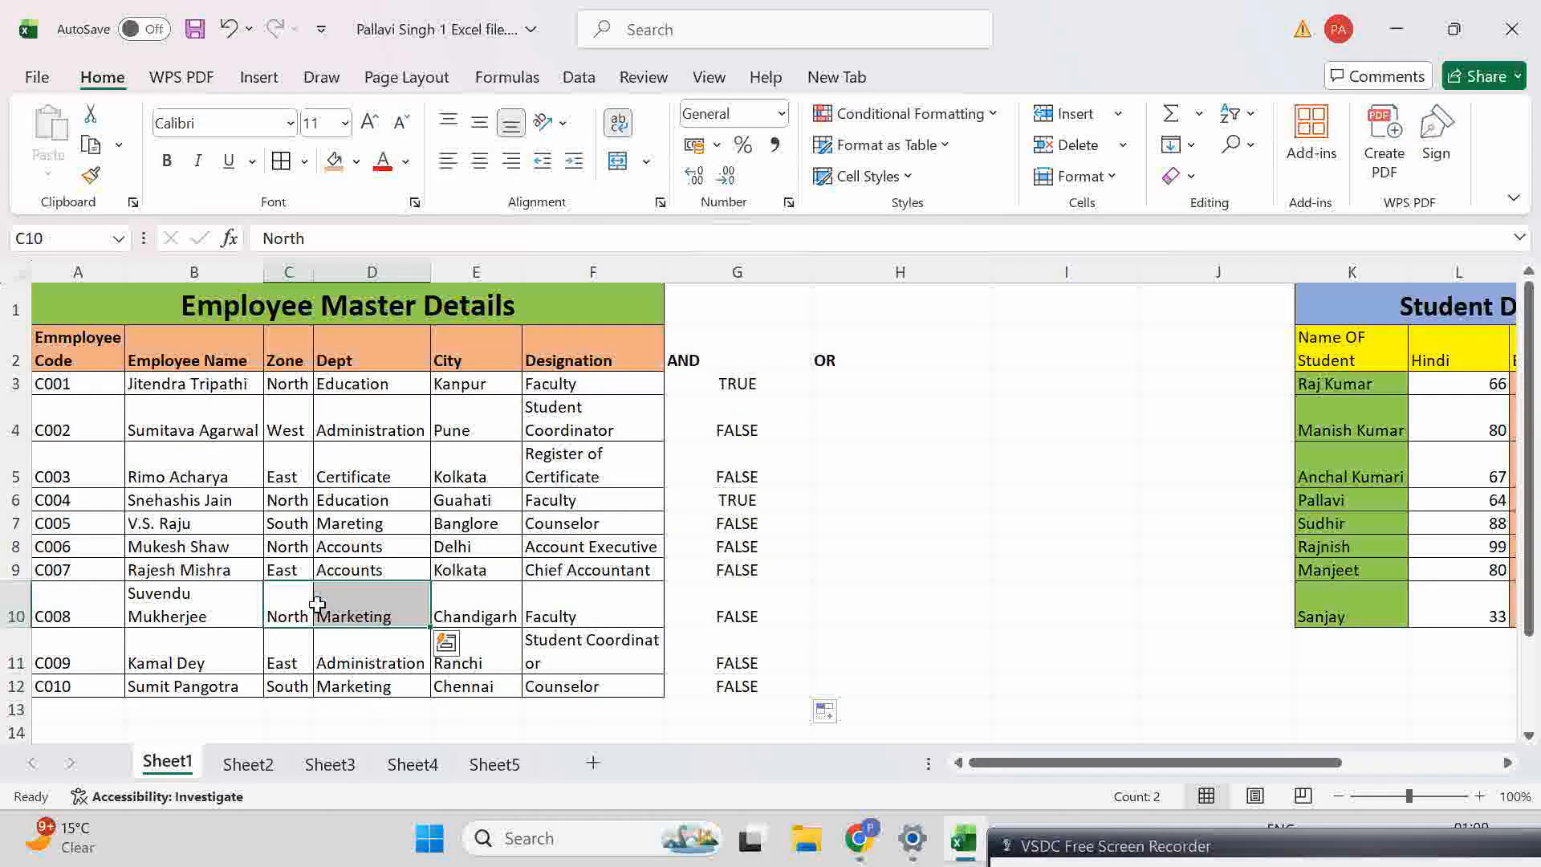
{"action": "left_click", "coordinate": [712, 603]}
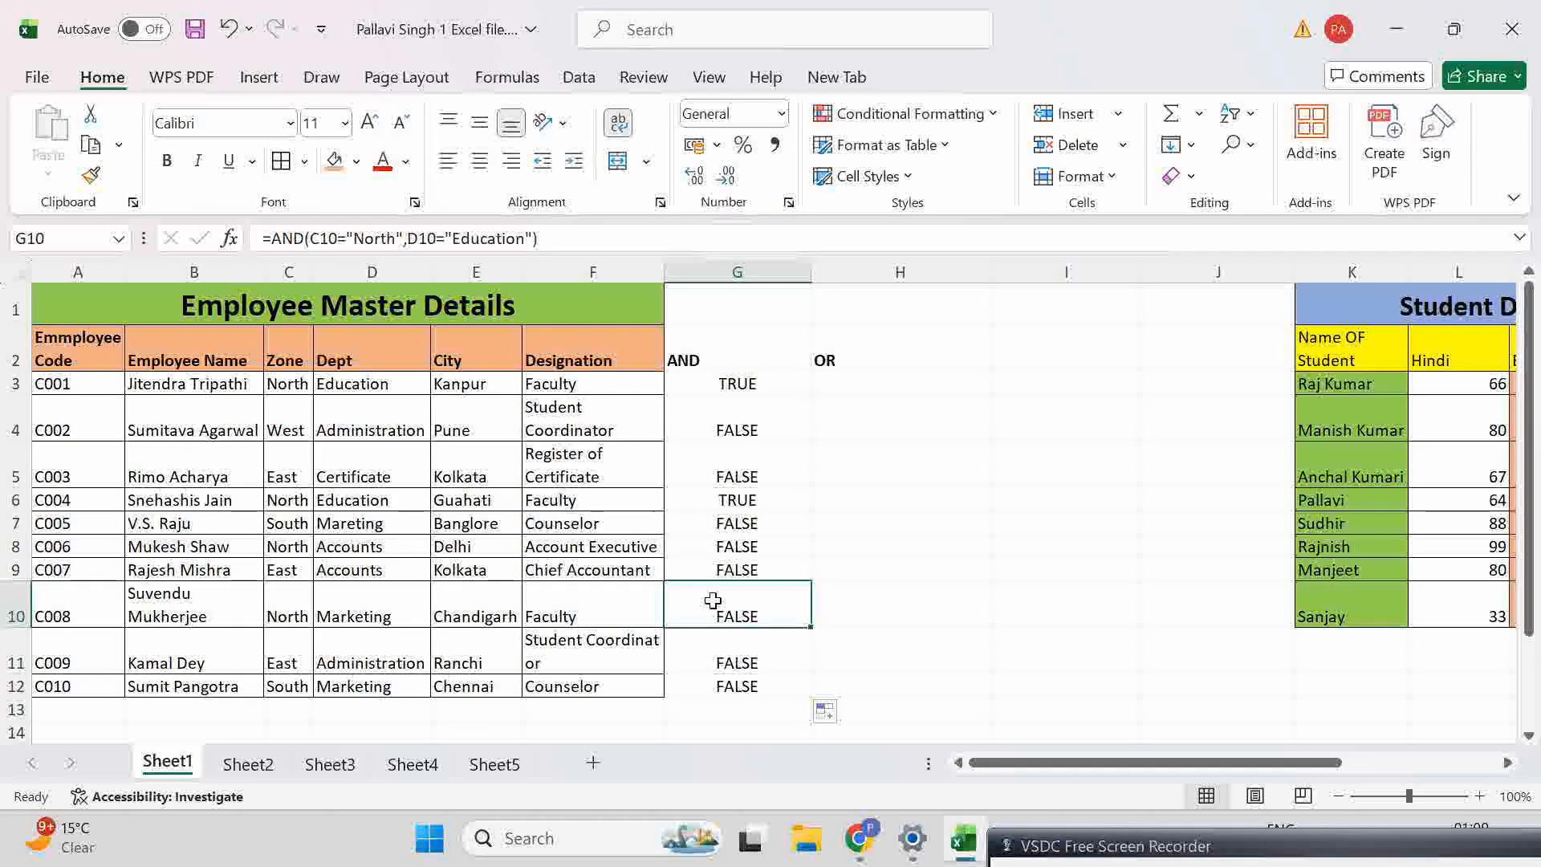
Step: Start an OR formula in cell H3 whose first condition is C3="North"
{"action": "left_click", "coordinate": [901, 381]}
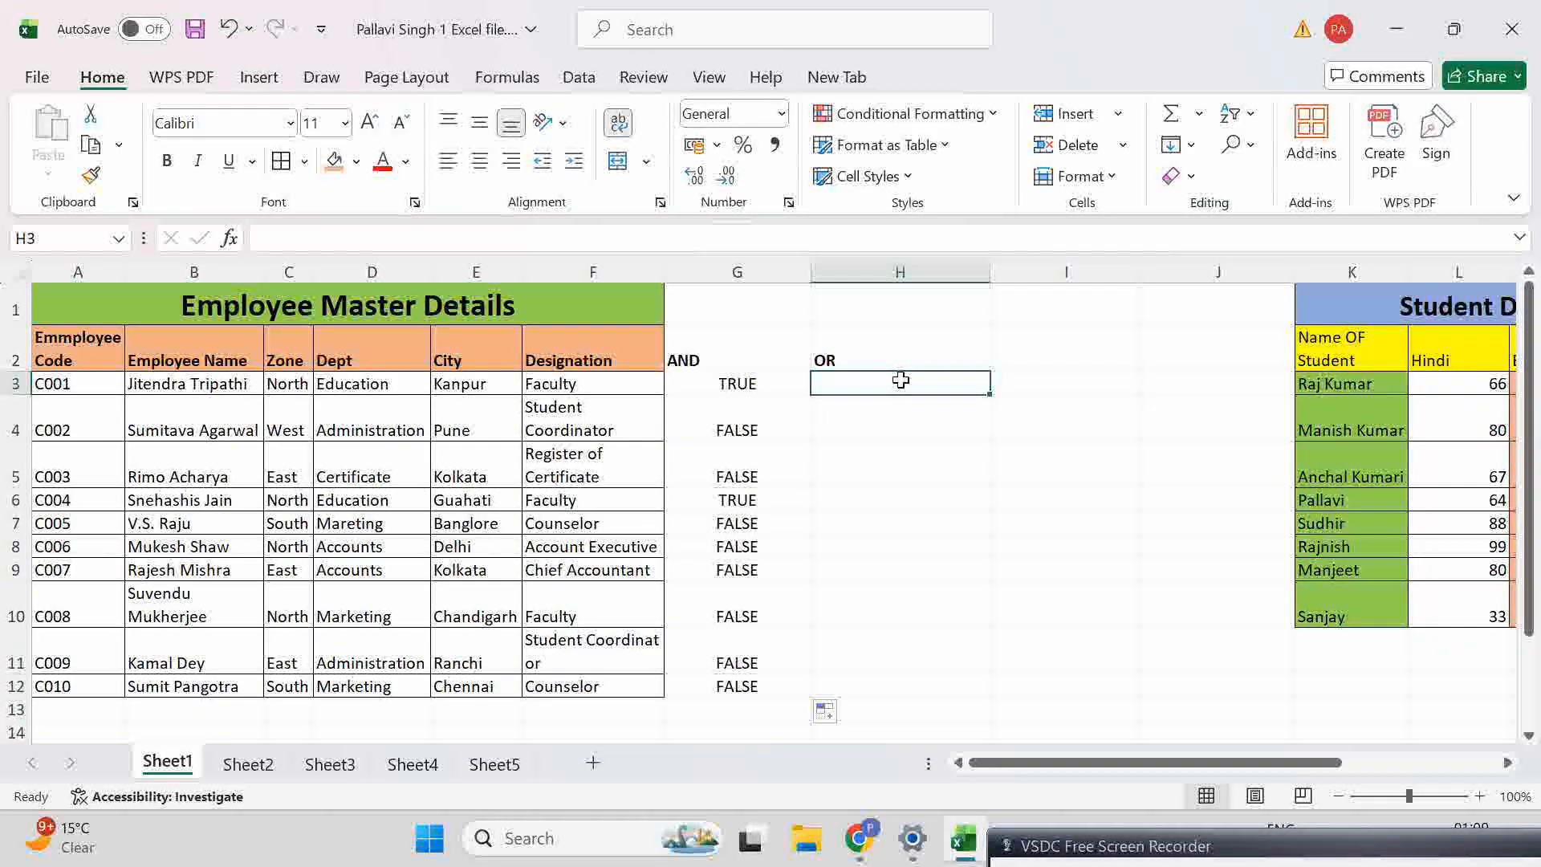
{"action": "type", "text": "="}
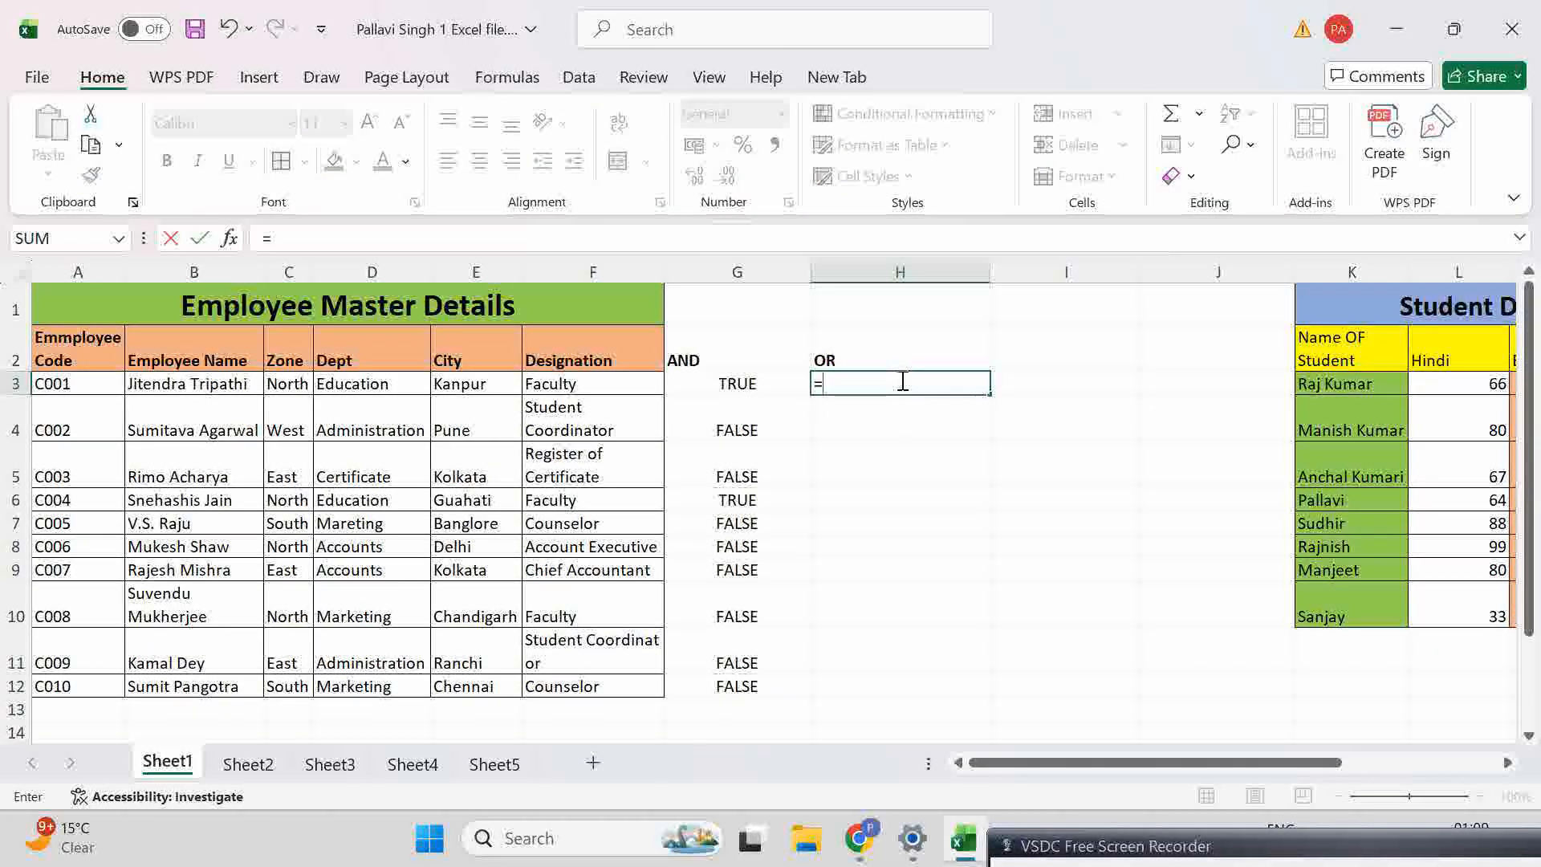
{"action": "type", "text": "or"}
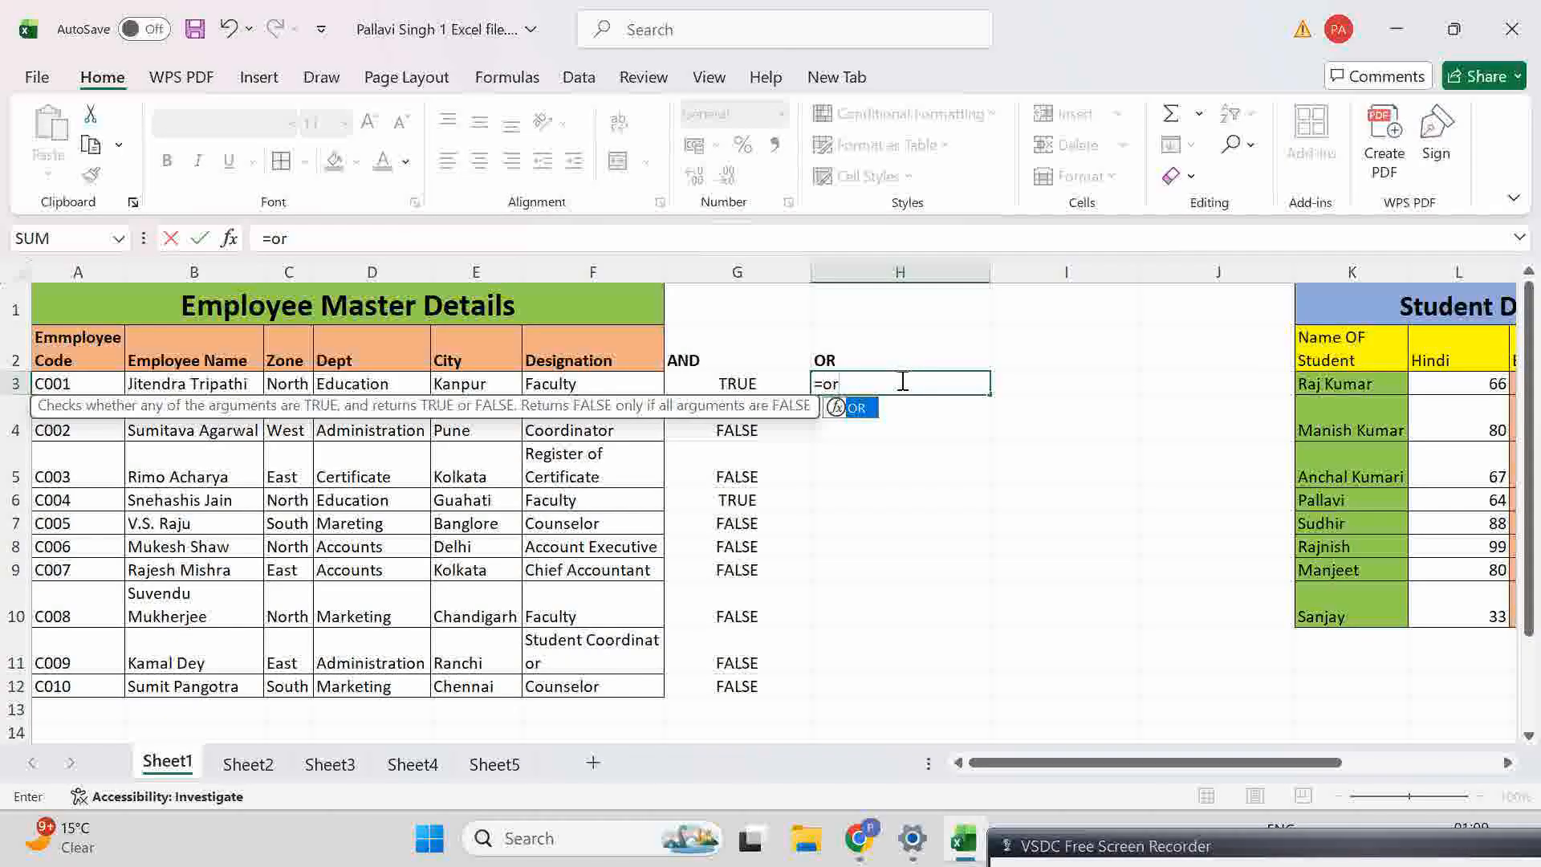
{"action": "type", "text": "("}
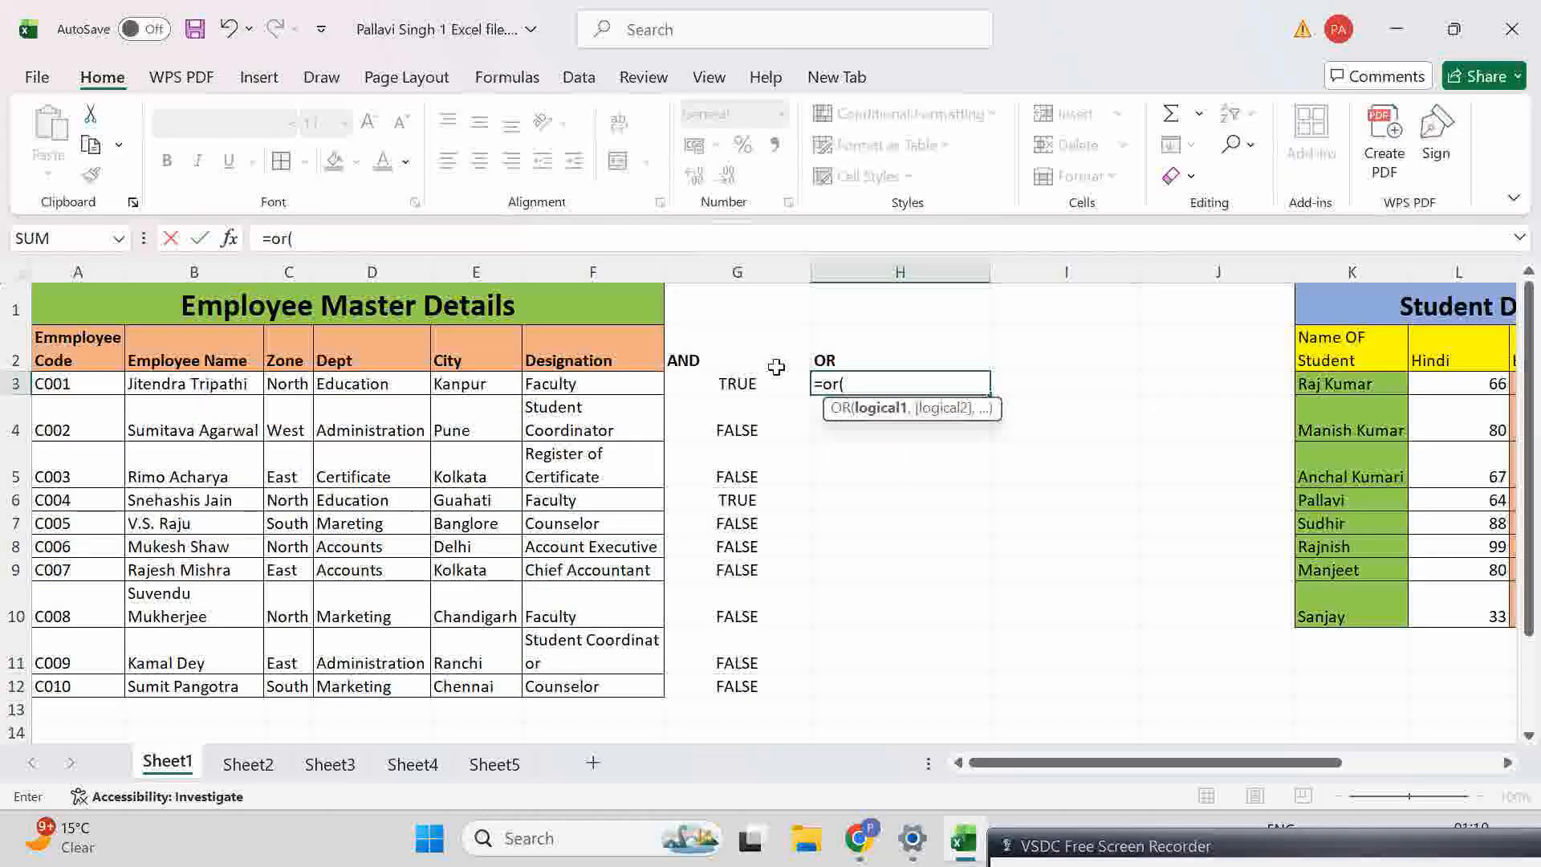
{"action": "left_click", "coordinate": [279, 383]}
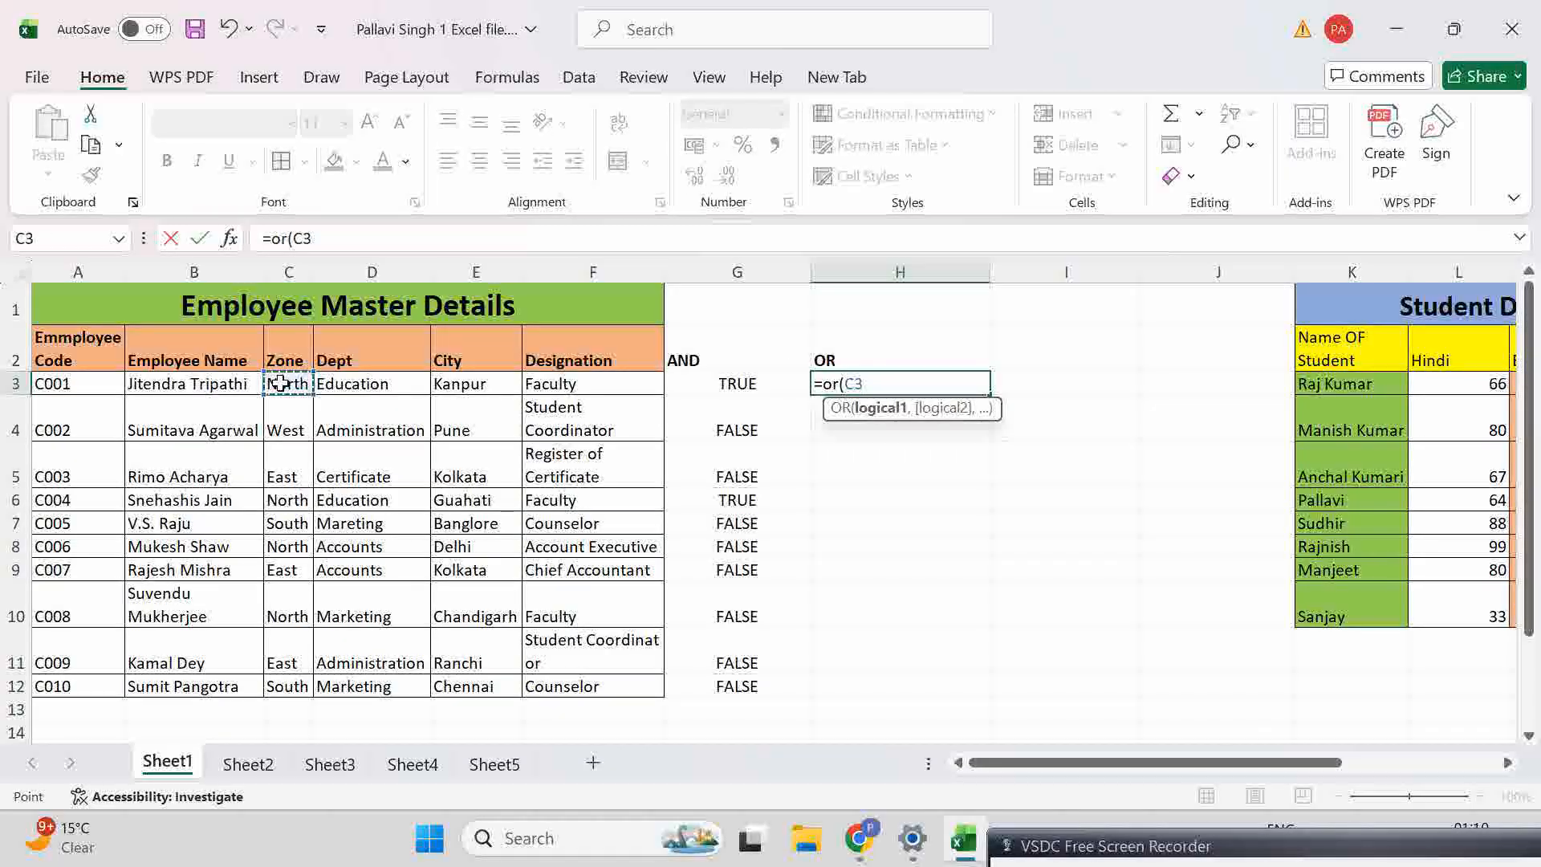
{"action": "type", "text": "="}
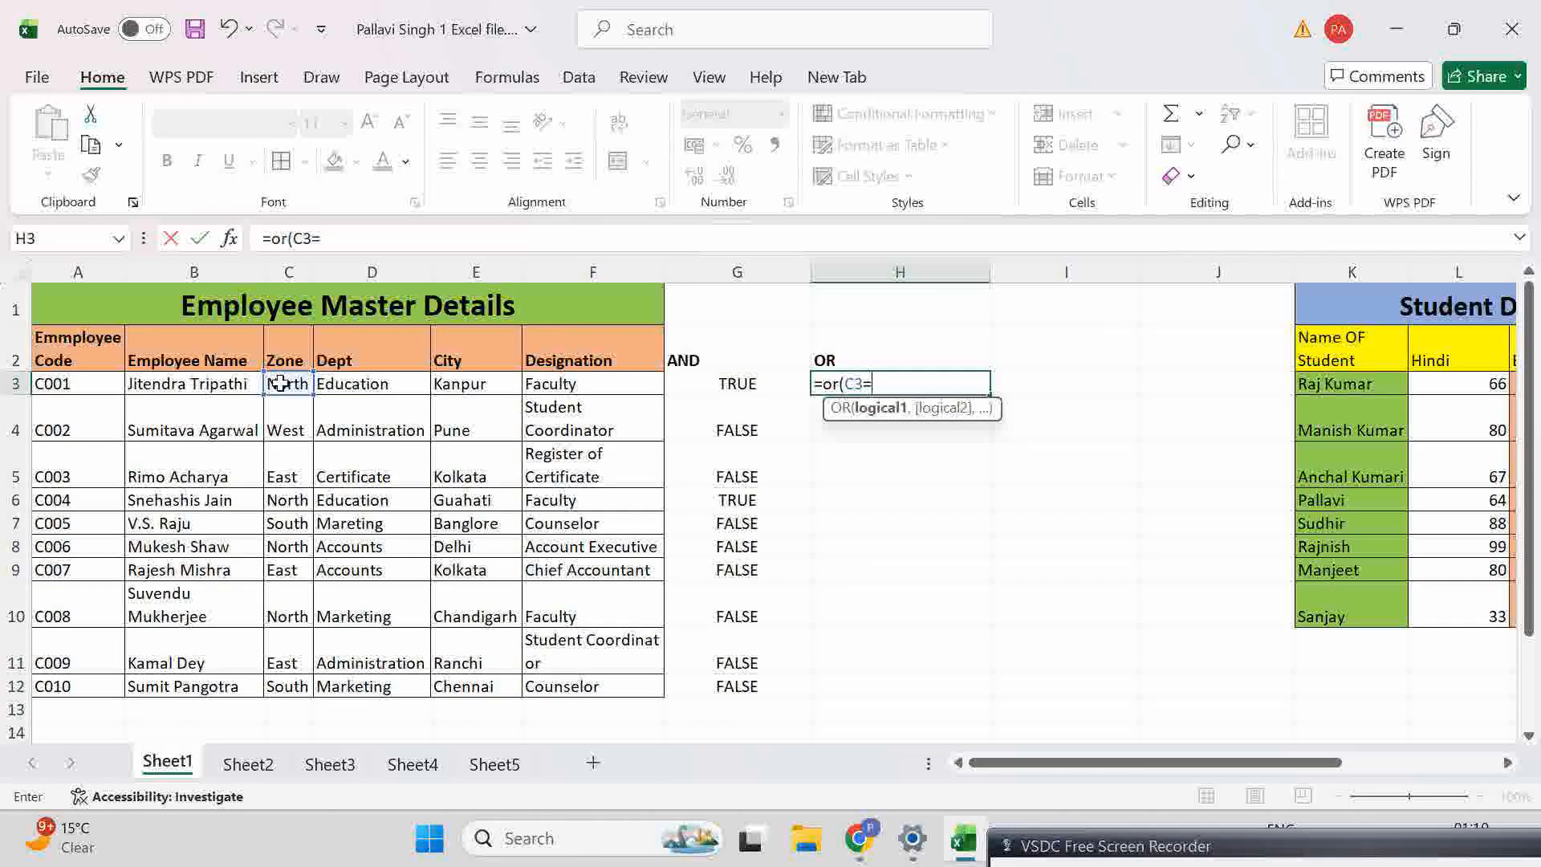
{"action": "type", "text": "\"North\","}
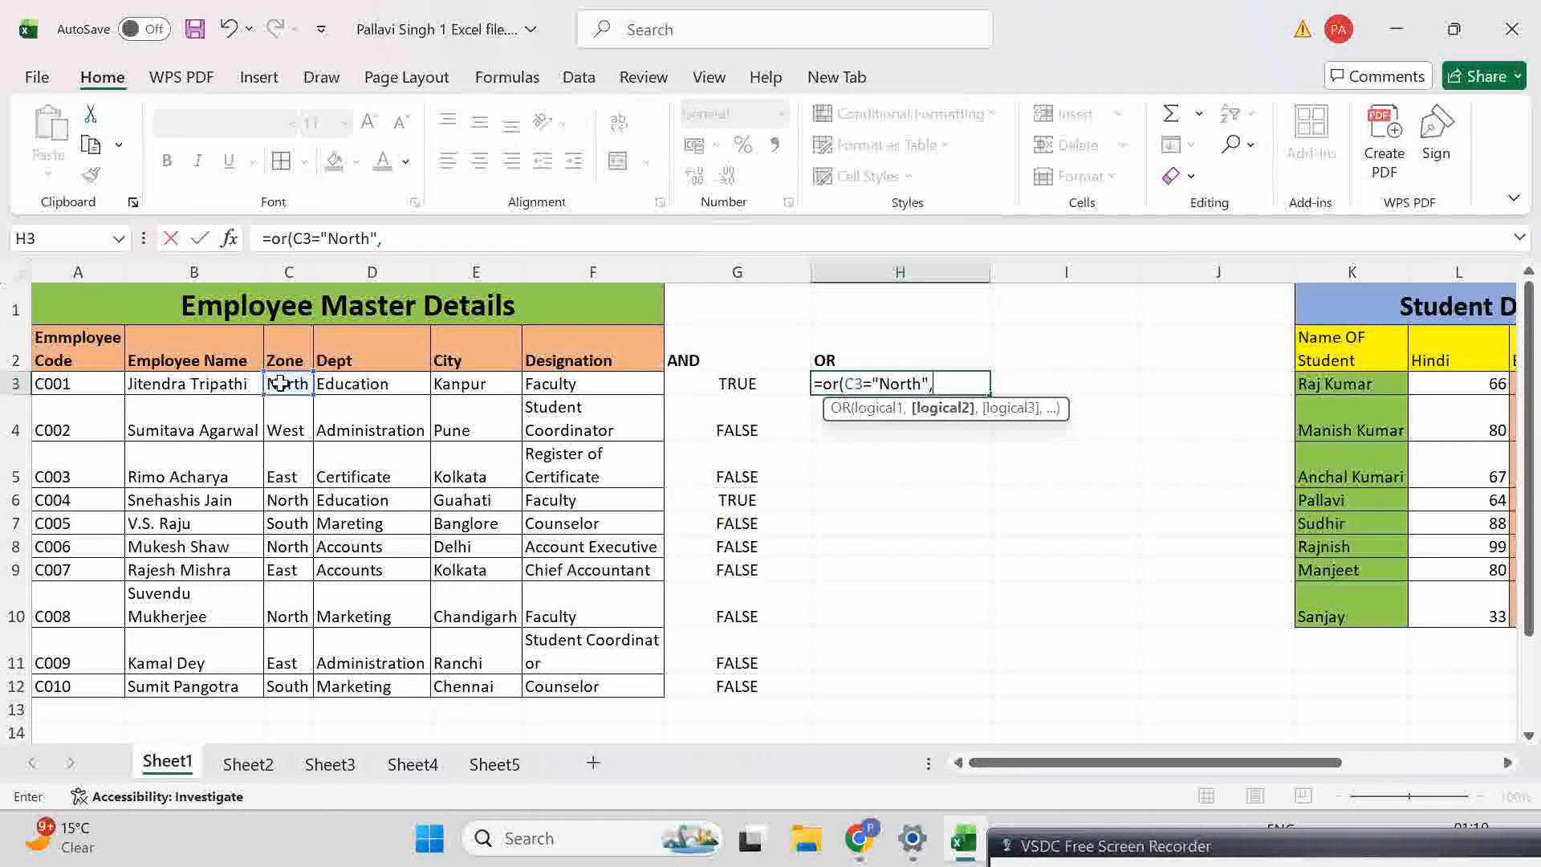
Step: Add D3="Education" as the second condition and complete the OR formula in H3
{"action": "left_click", "coordinate": [337, 392]}
{"action": "type", "text": "="}
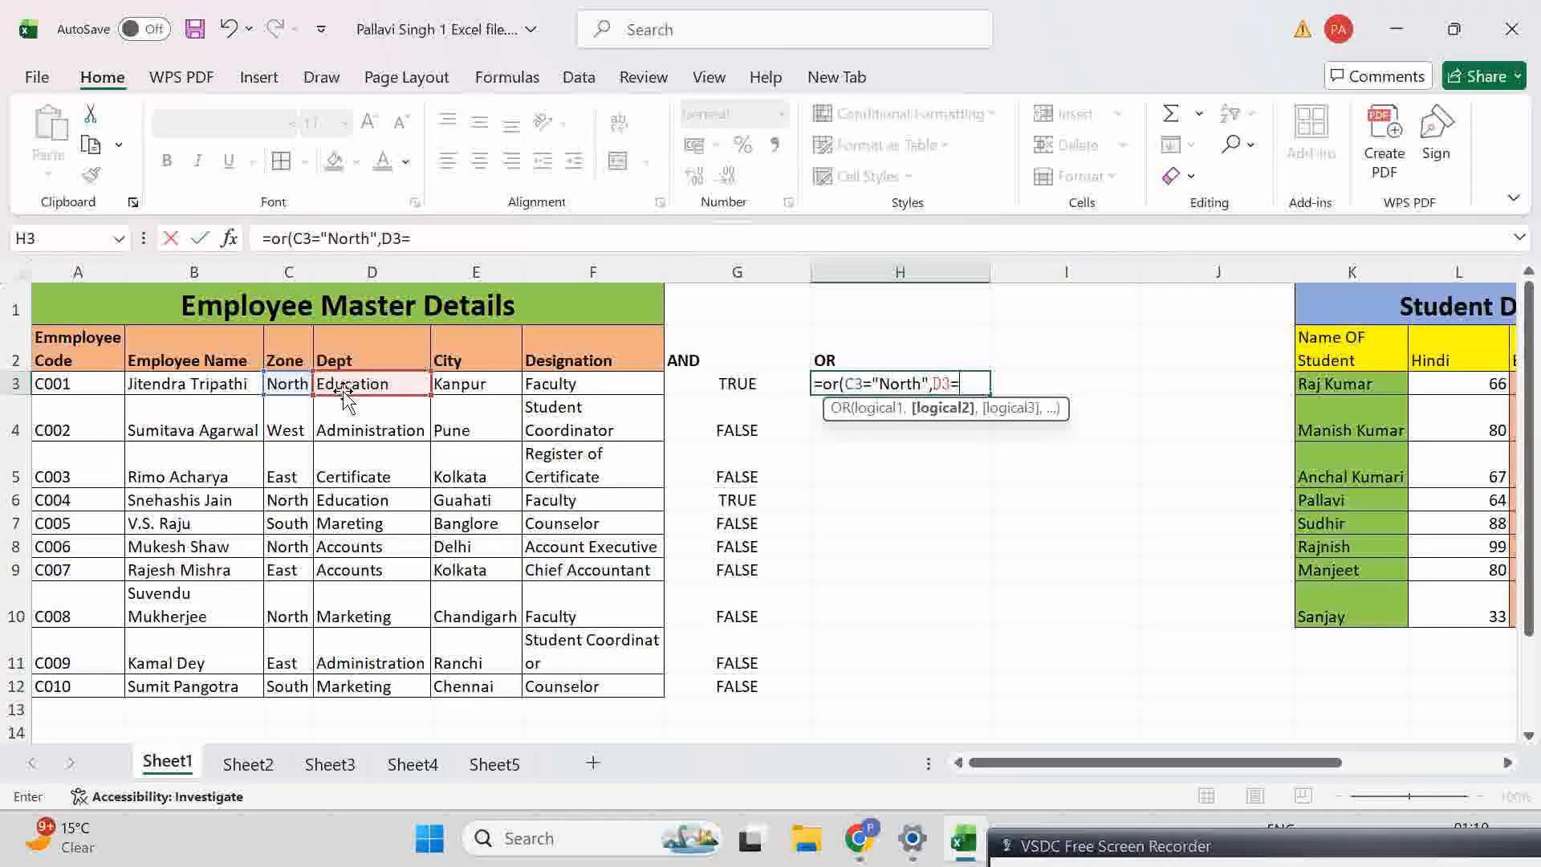
{"action": "type", "text": "\"Education"}
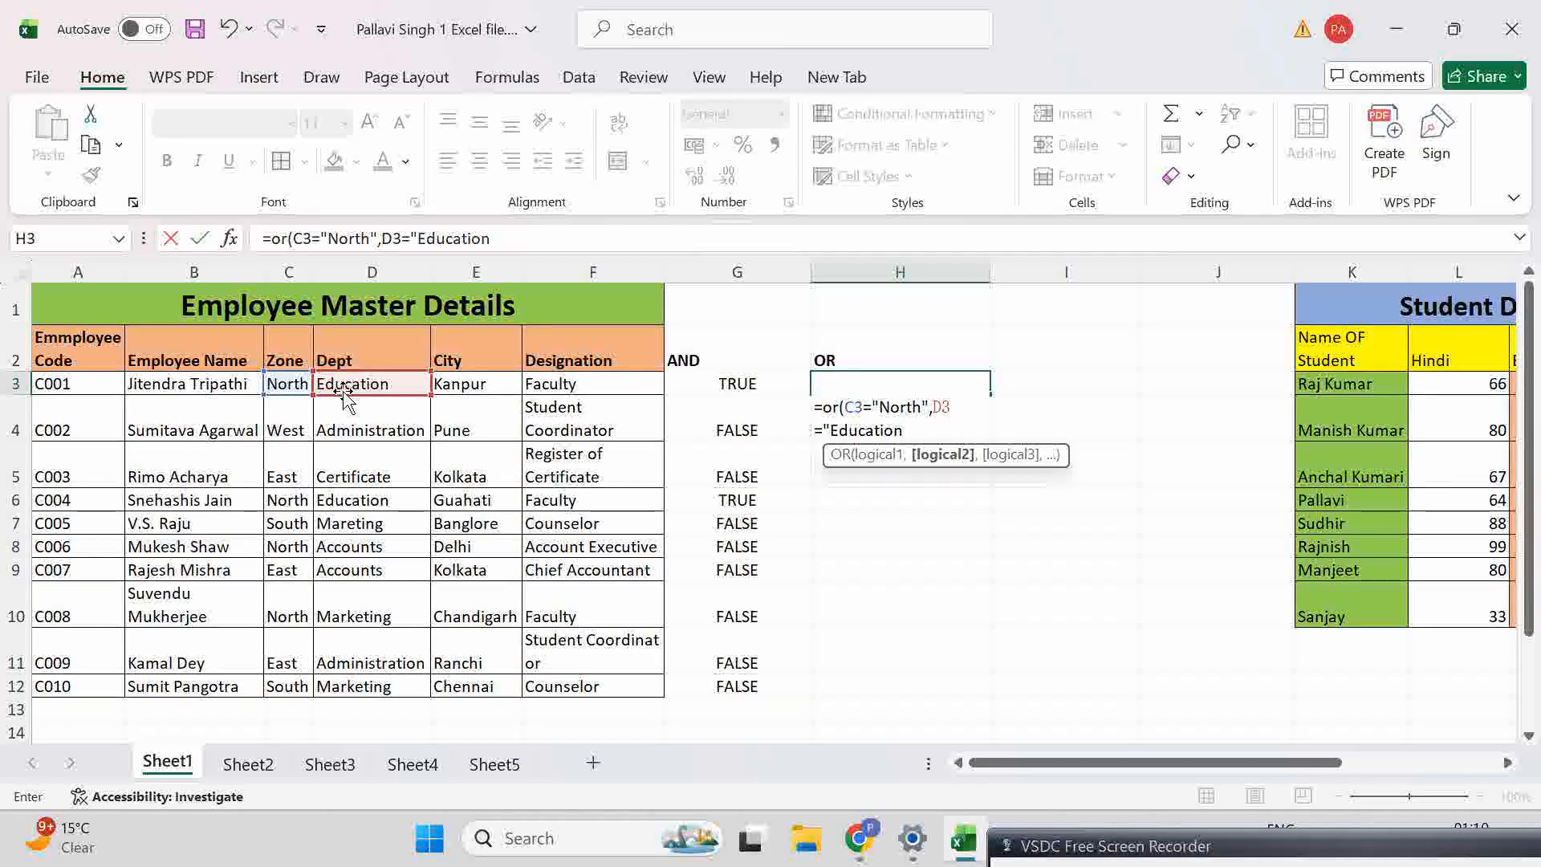
{"action": "type", "text": "\")"}
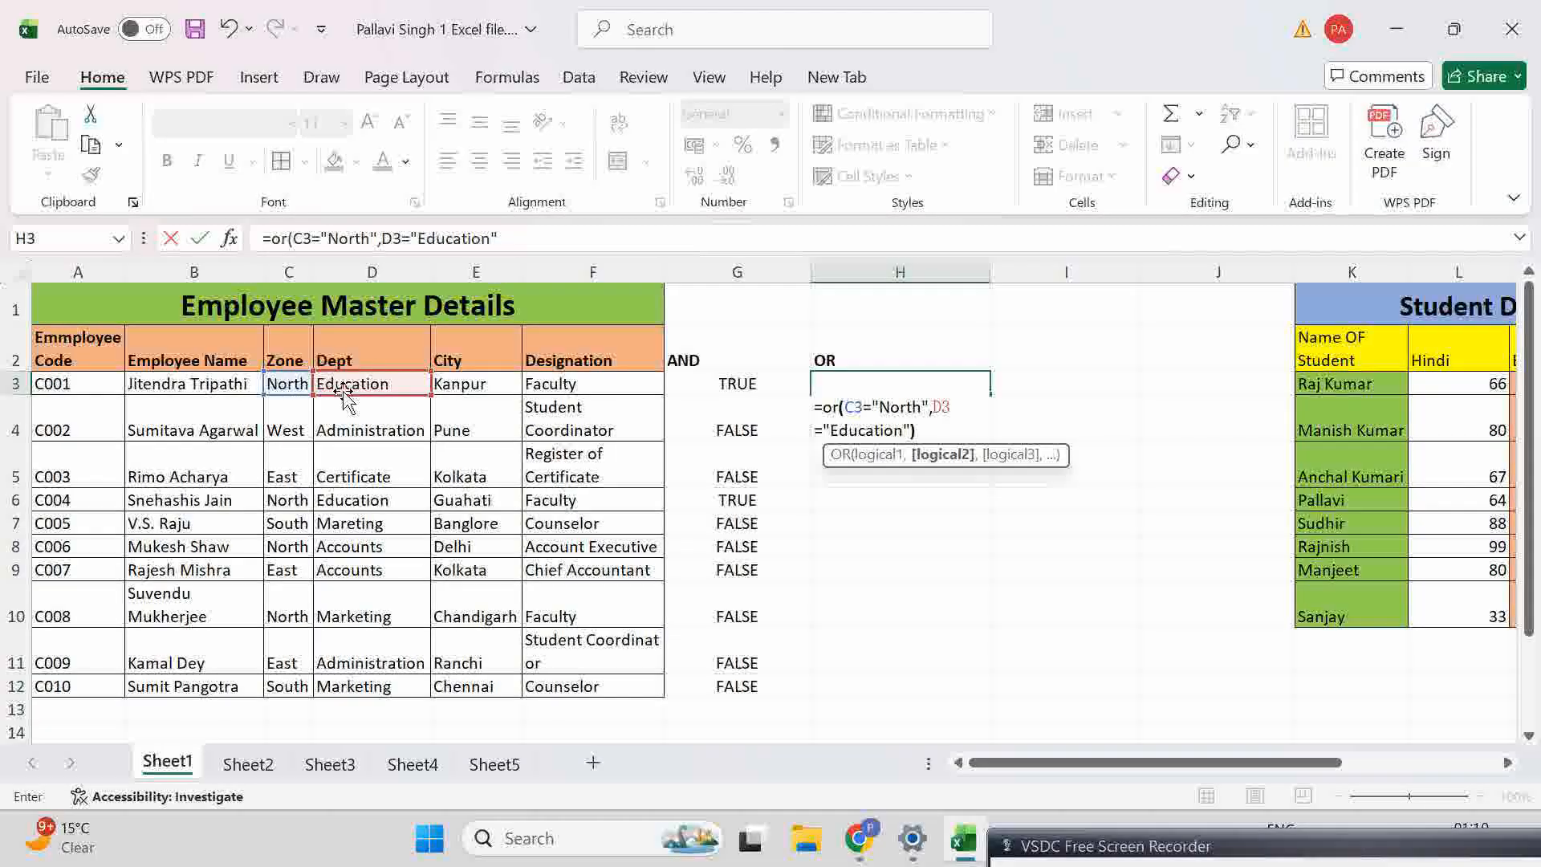
{"action": "key", "text": "Return"}
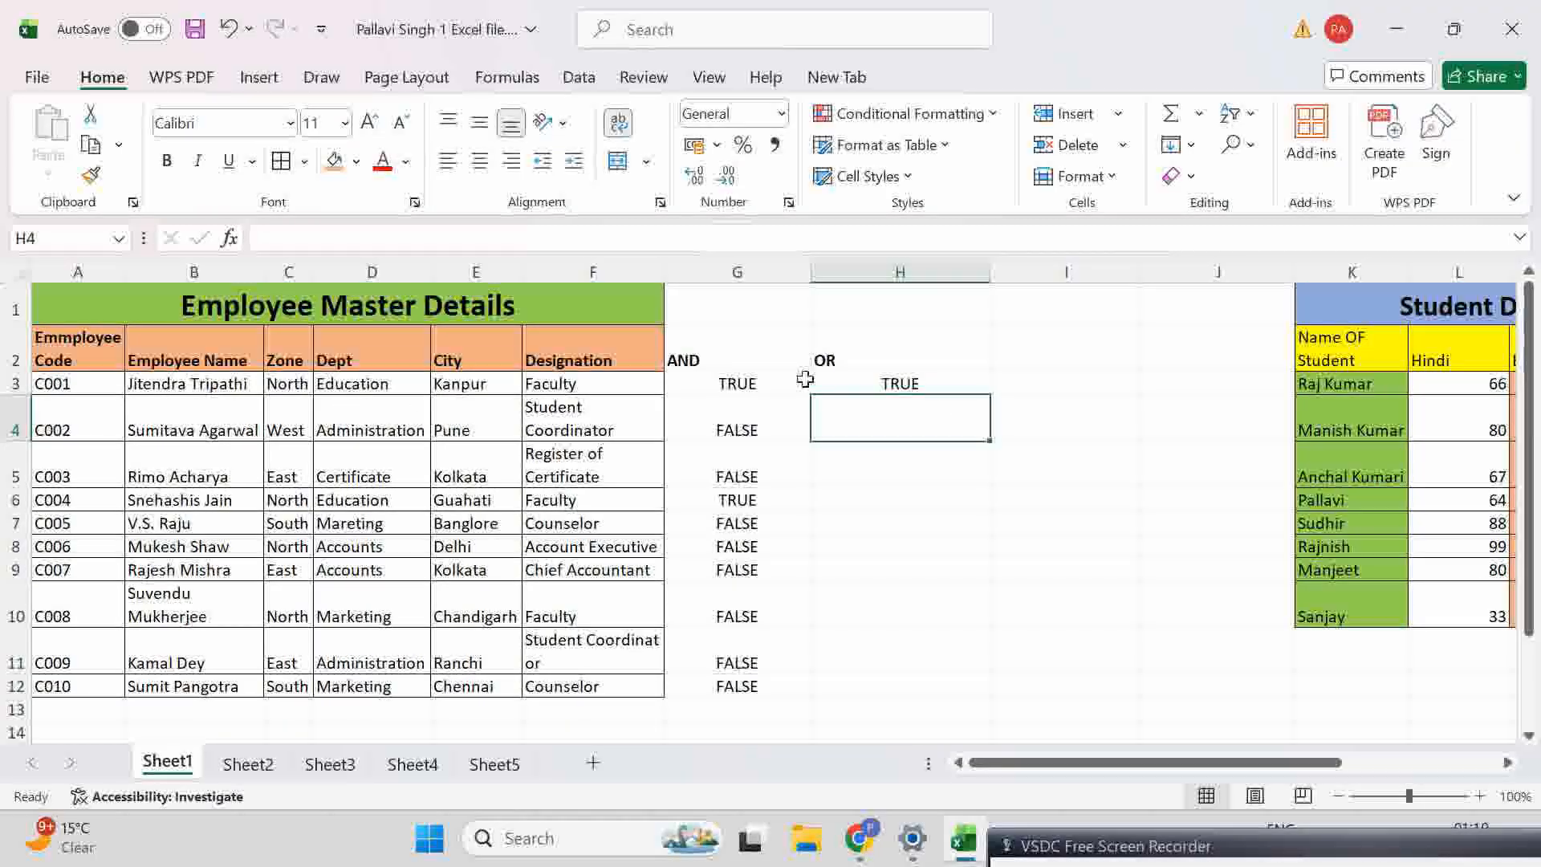
Step: Copy the OR formula from H3 down the column to H12
{"action": "left_click", "coordinate": [867, 381]}
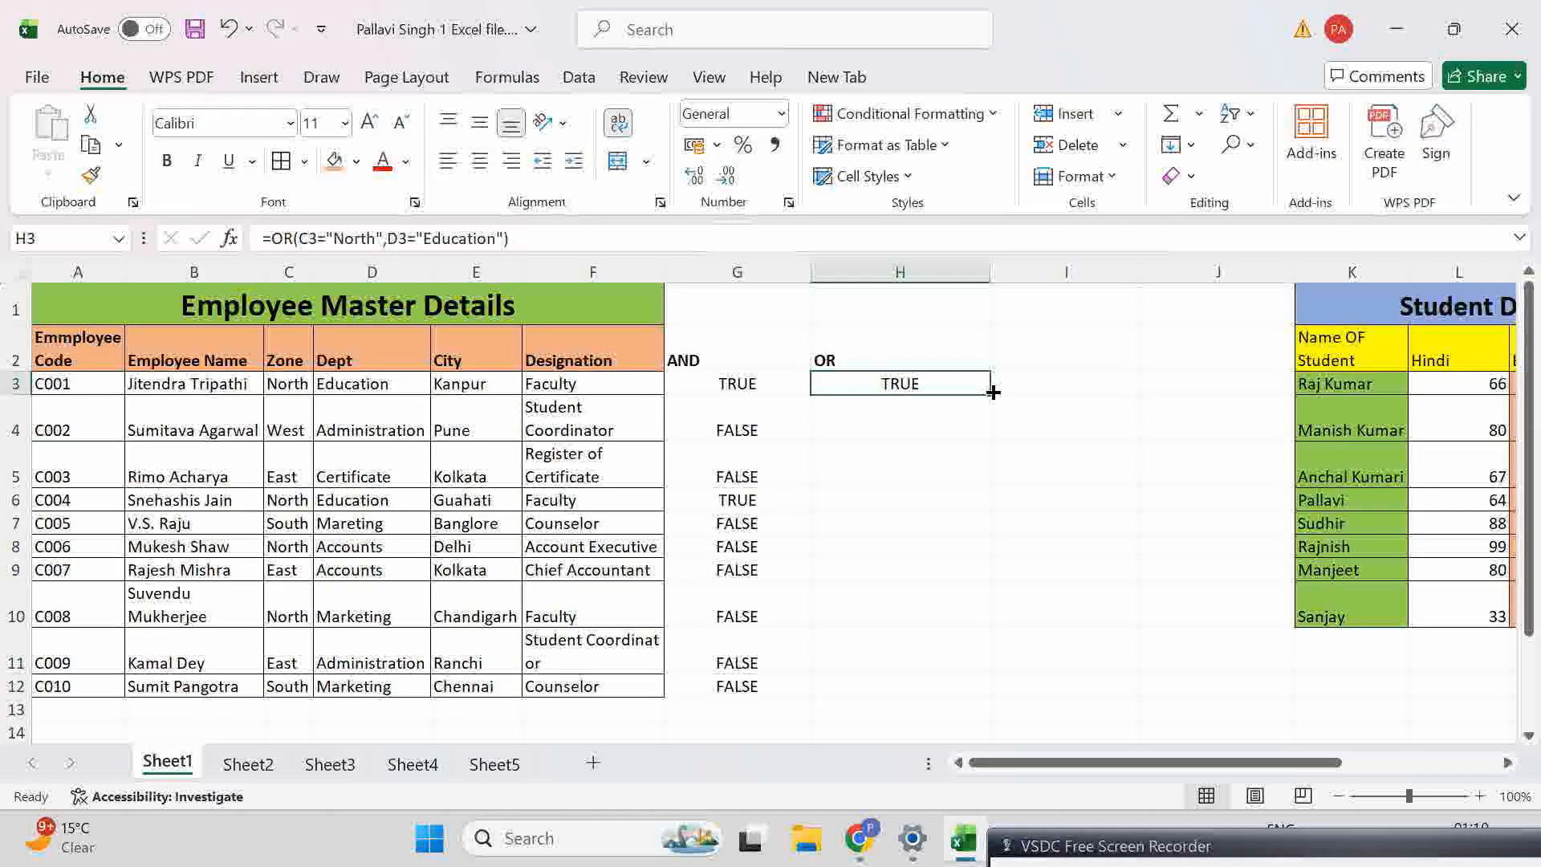
{"action": "left_click_drag", "start_coordinate": [990, 394], "coordinate": [908, 705]}
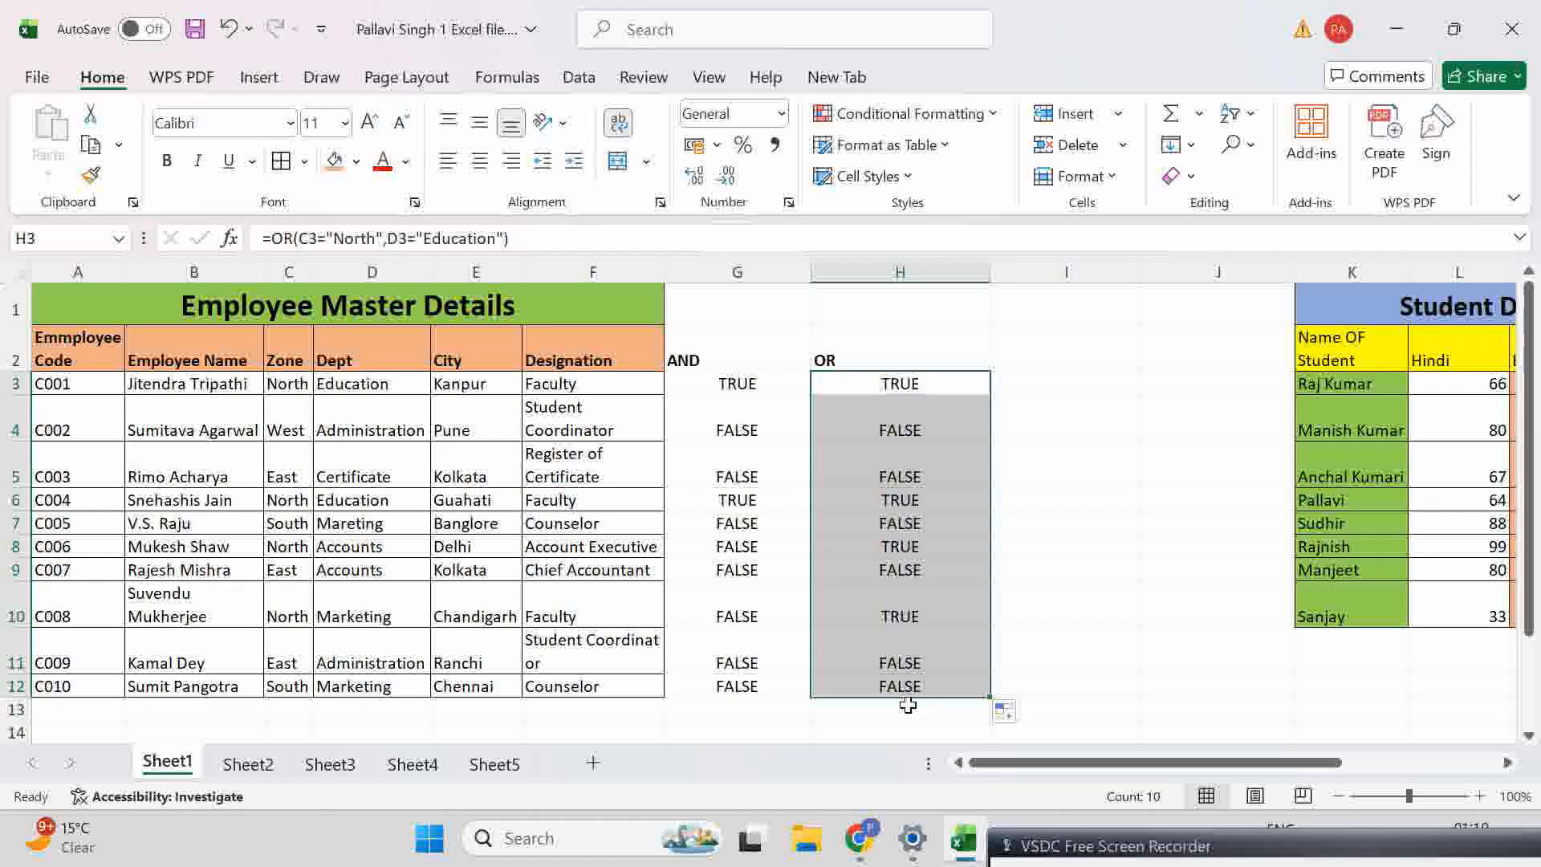
Step: Compare the AND and OR results in columns G and H with the Zone and Dept values for employee rows 3, 10 and 8
{"action": "left_click", "coordinate": [871, 383]}
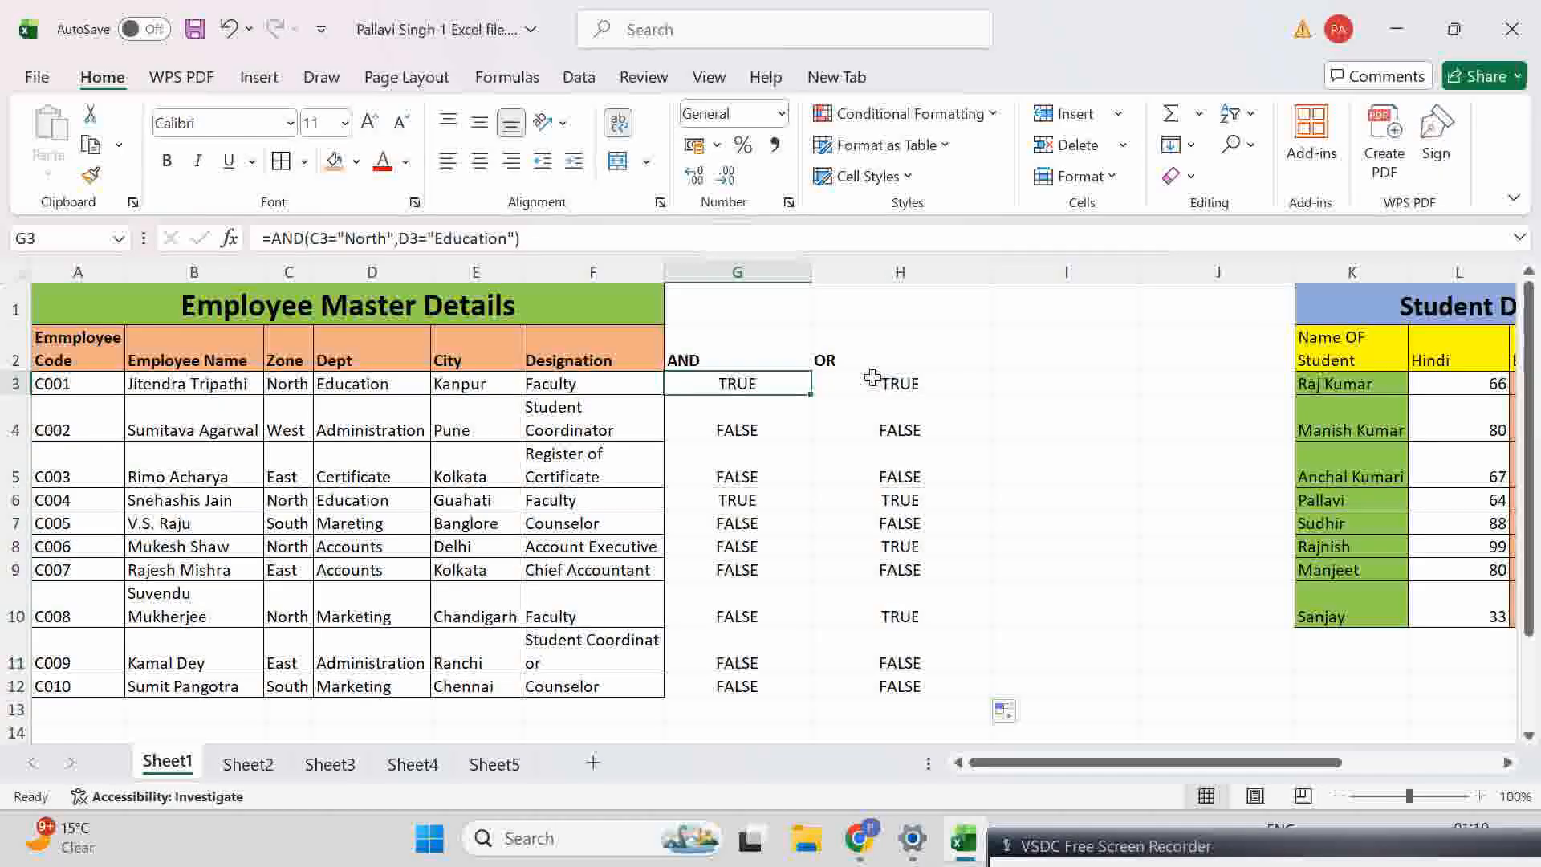
{"action": "left_click", "coordinate": [790, 386]}
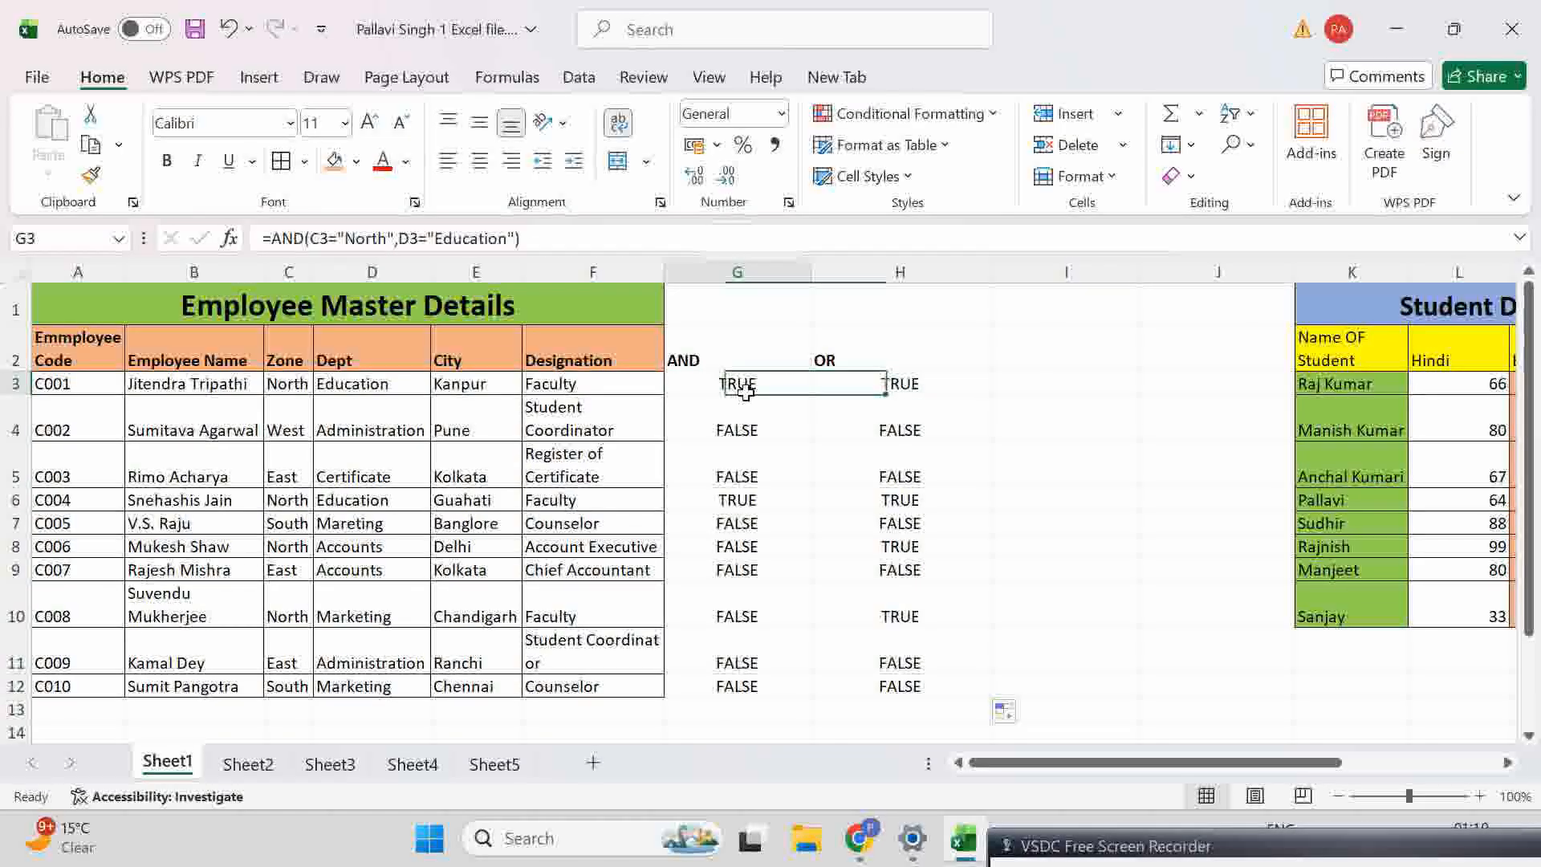
{"action": "left_click", "coordinate": [882, 380]}
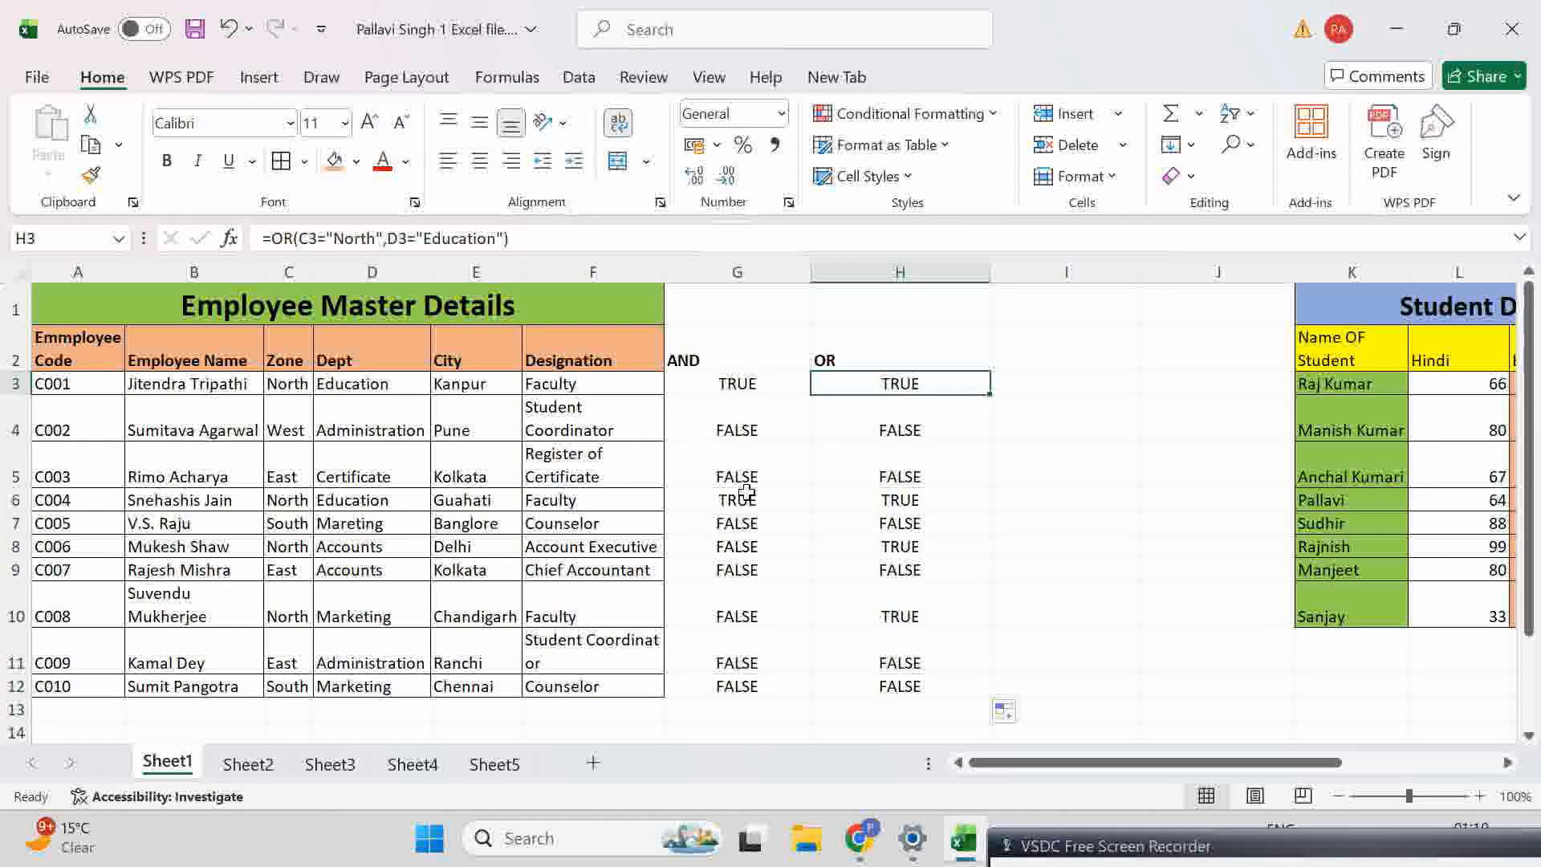
{"action": "left_click", "coordinate": [709, 615]}
{"action": "left_click", "coordinate": [870, 597]}
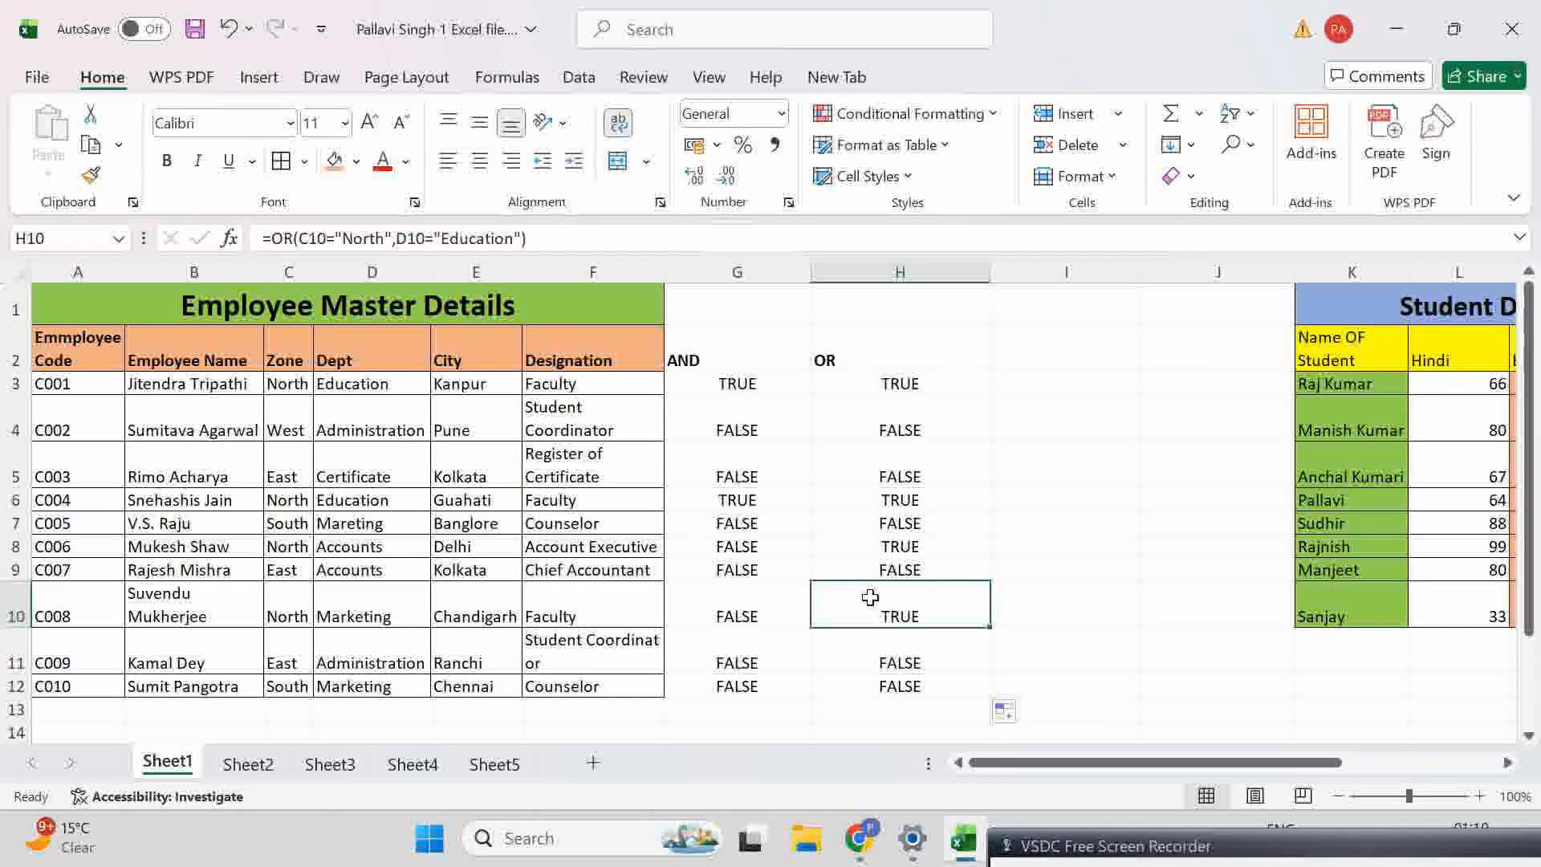
{"action": "left_click", "coordinate": [274, 603]}
{"action": "left_click", "coordinate": [357, 600]}
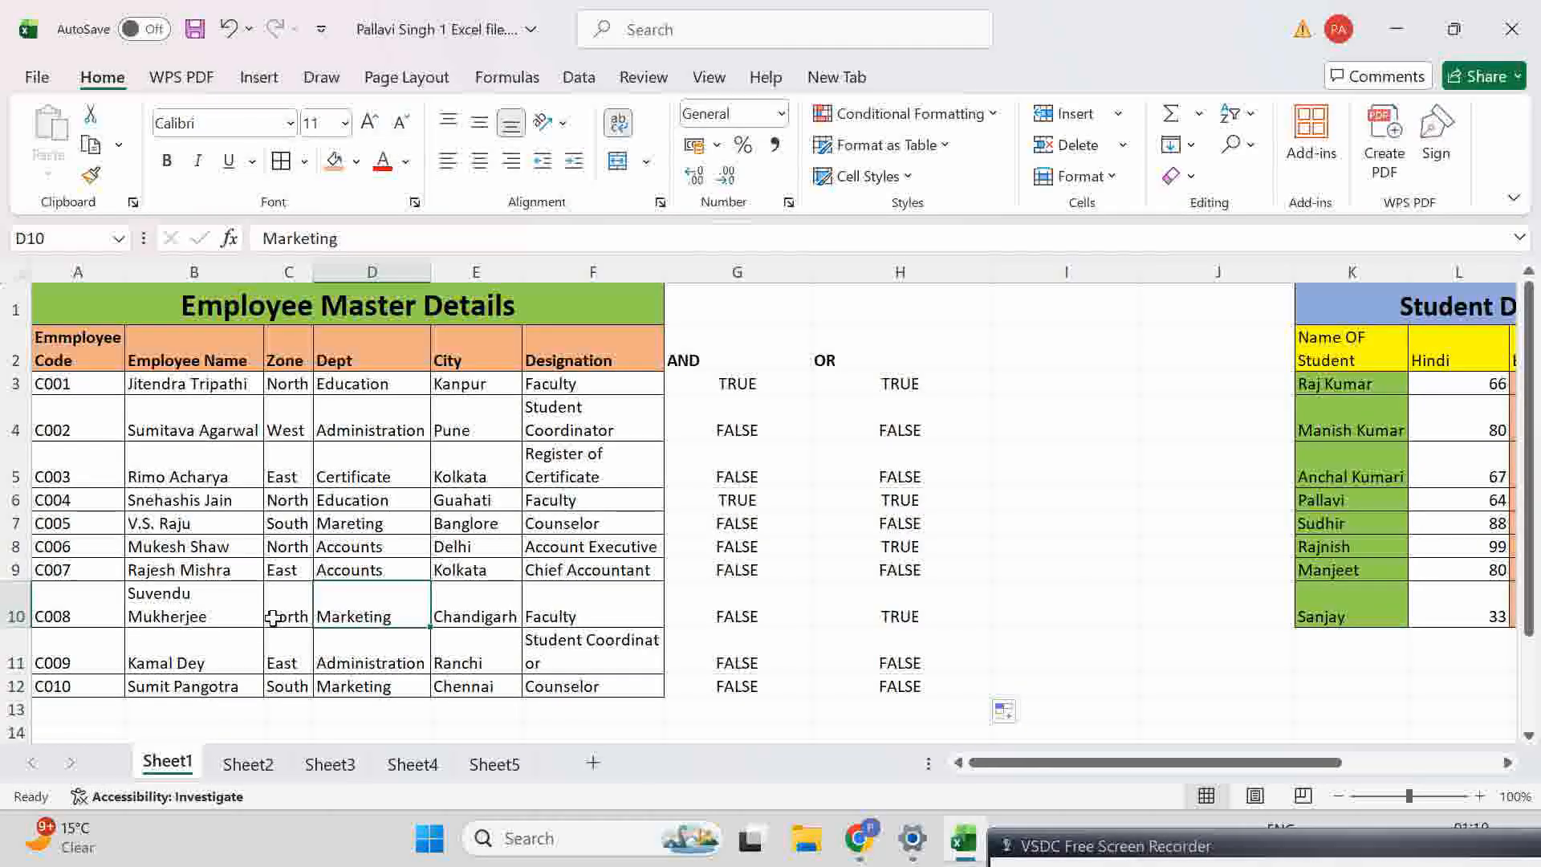
{"action": "left_click", "coordinate": [357, 617]}
{"action": "left_click", "coordinate": [702, 624]}
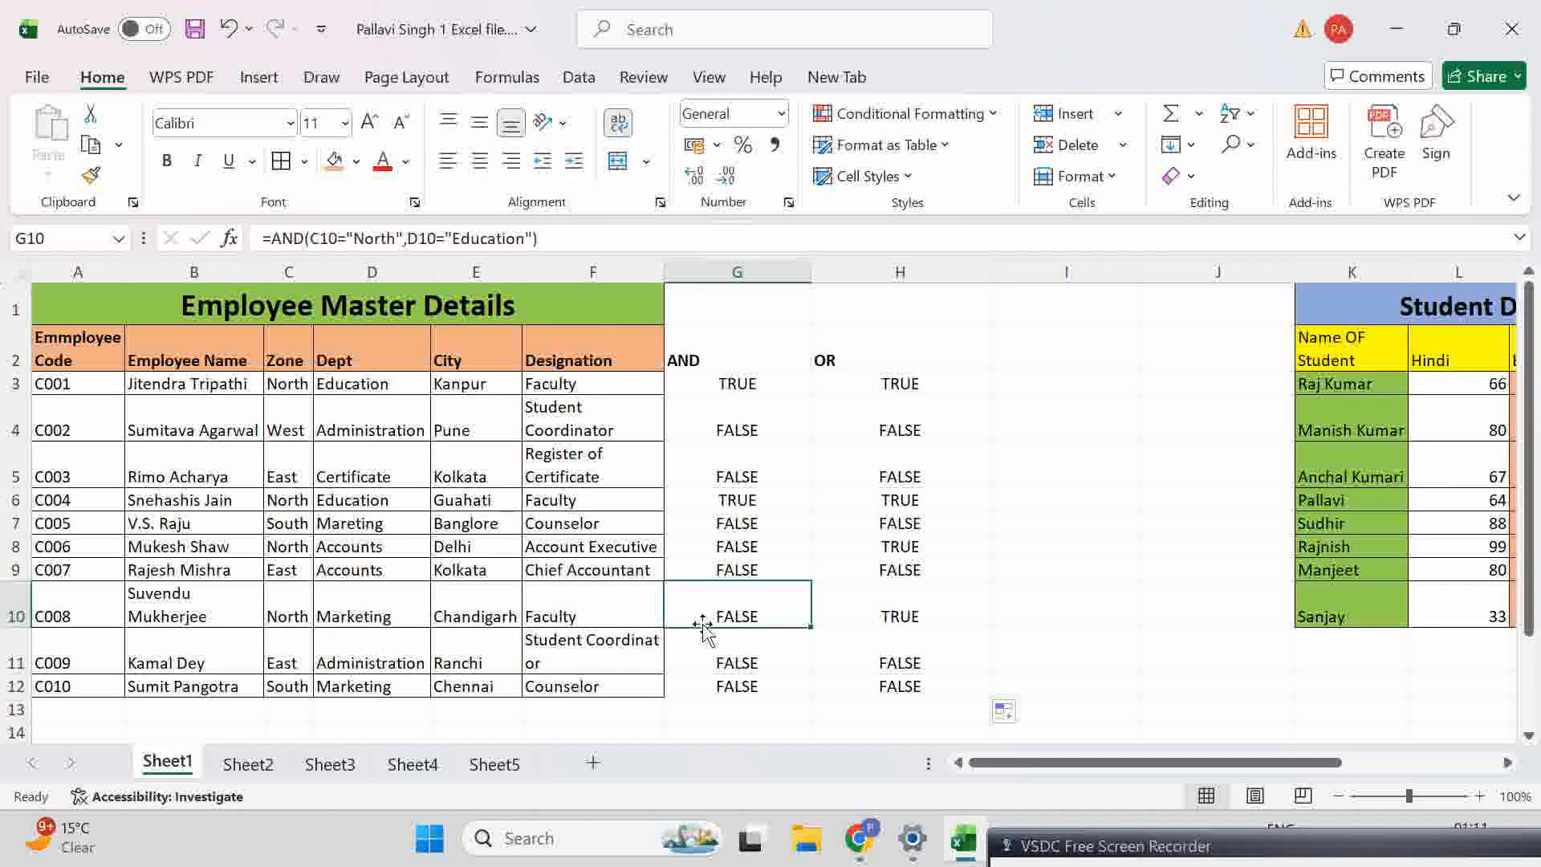
{"action": "left_click", "coordinate": [288, 616]}
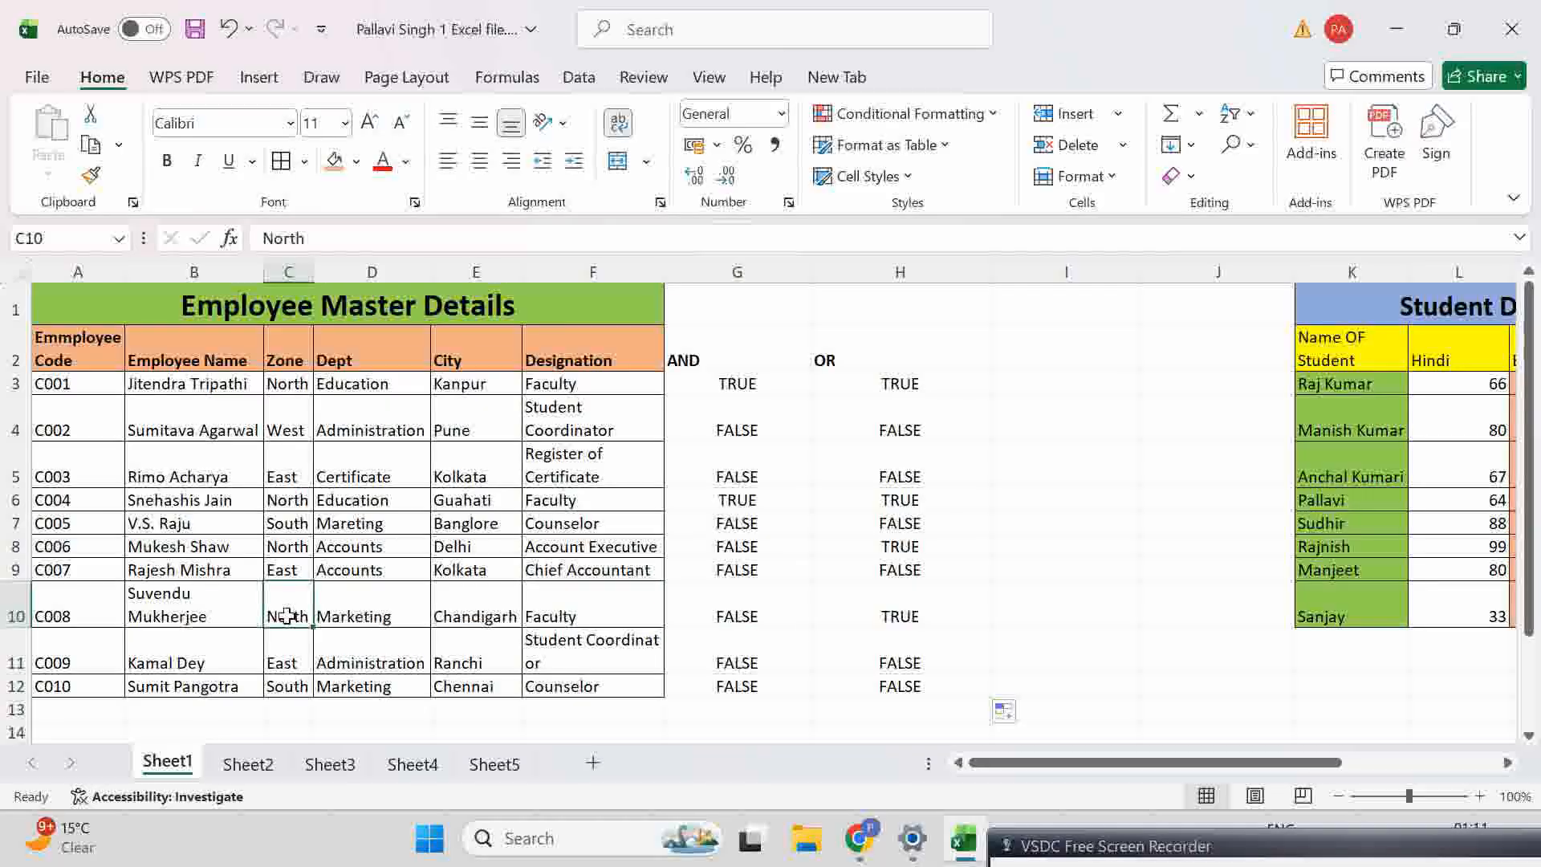
{"action": "left_click", "coordinate": [738, 614]}
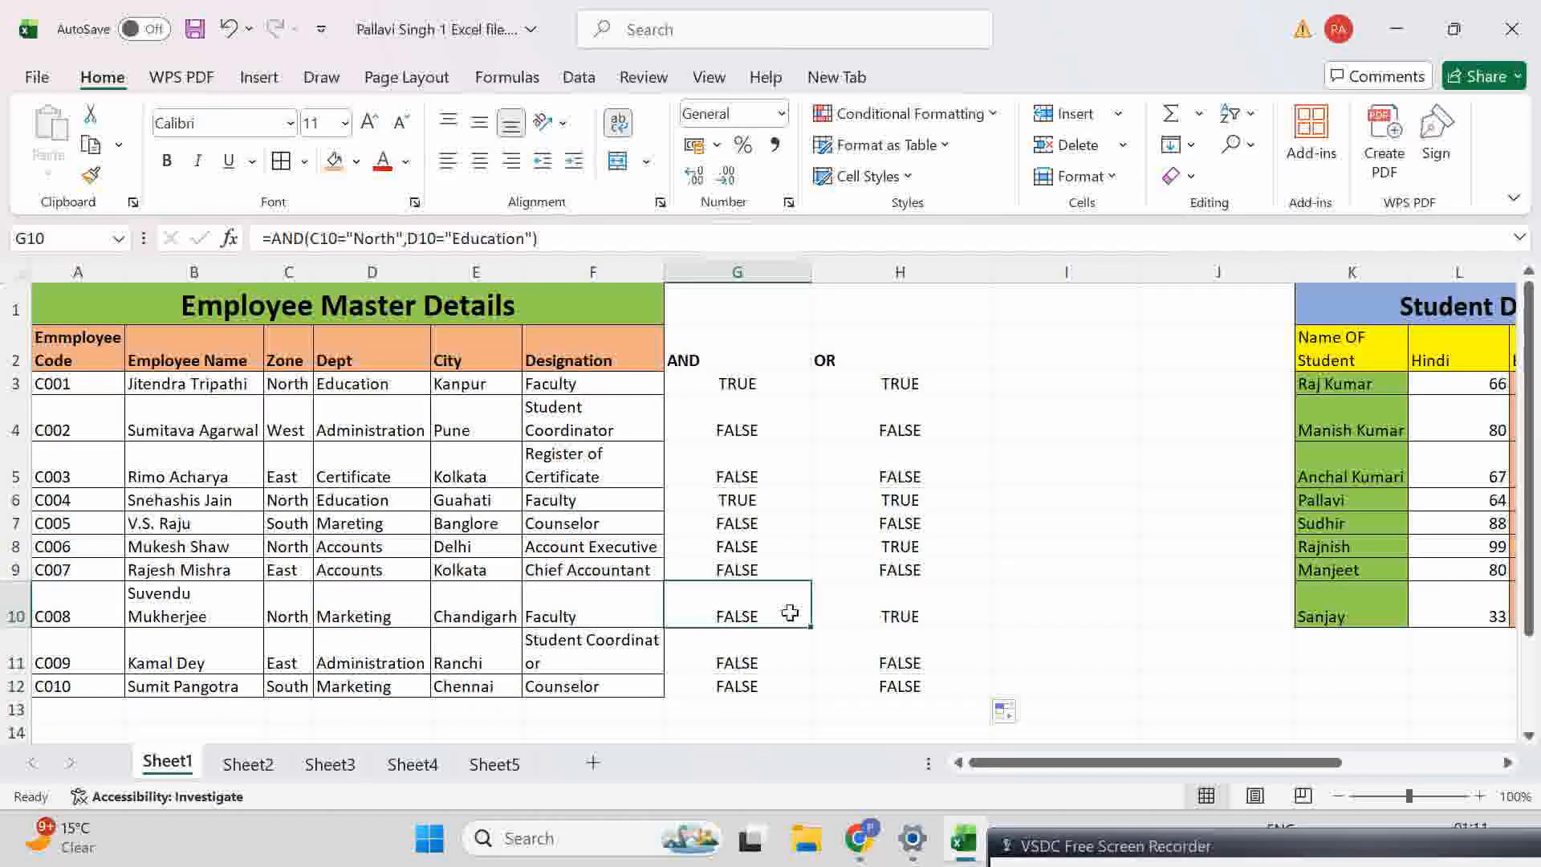
{"action": "left_click", "coordinate": [921, 614]}
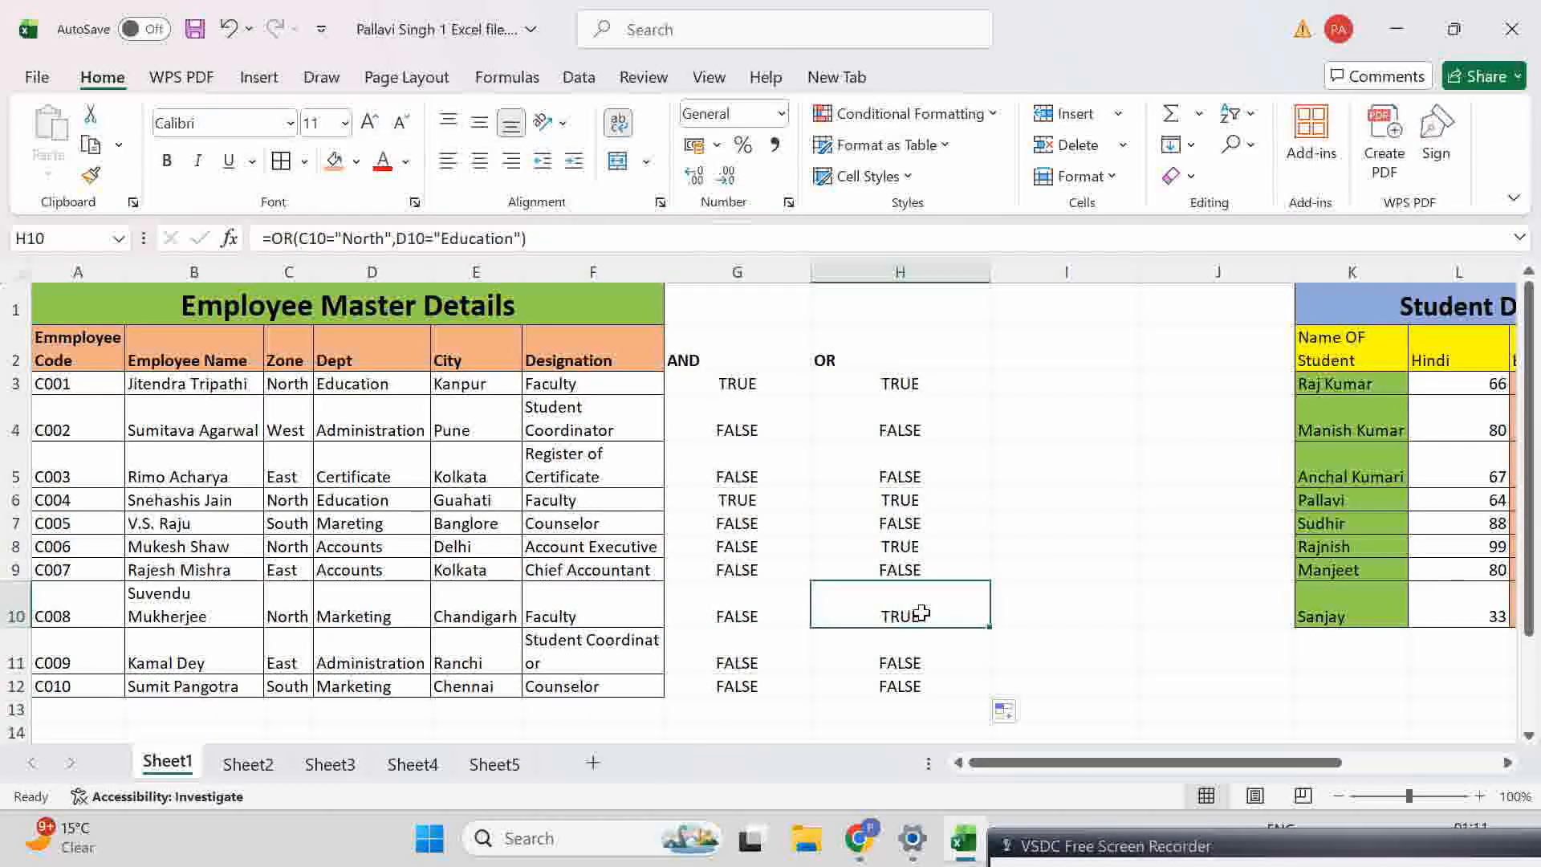
{"action": "left_click", "coordinate": [273, 618]}
{"action": "left_click", "coordinate": [816, 604]}
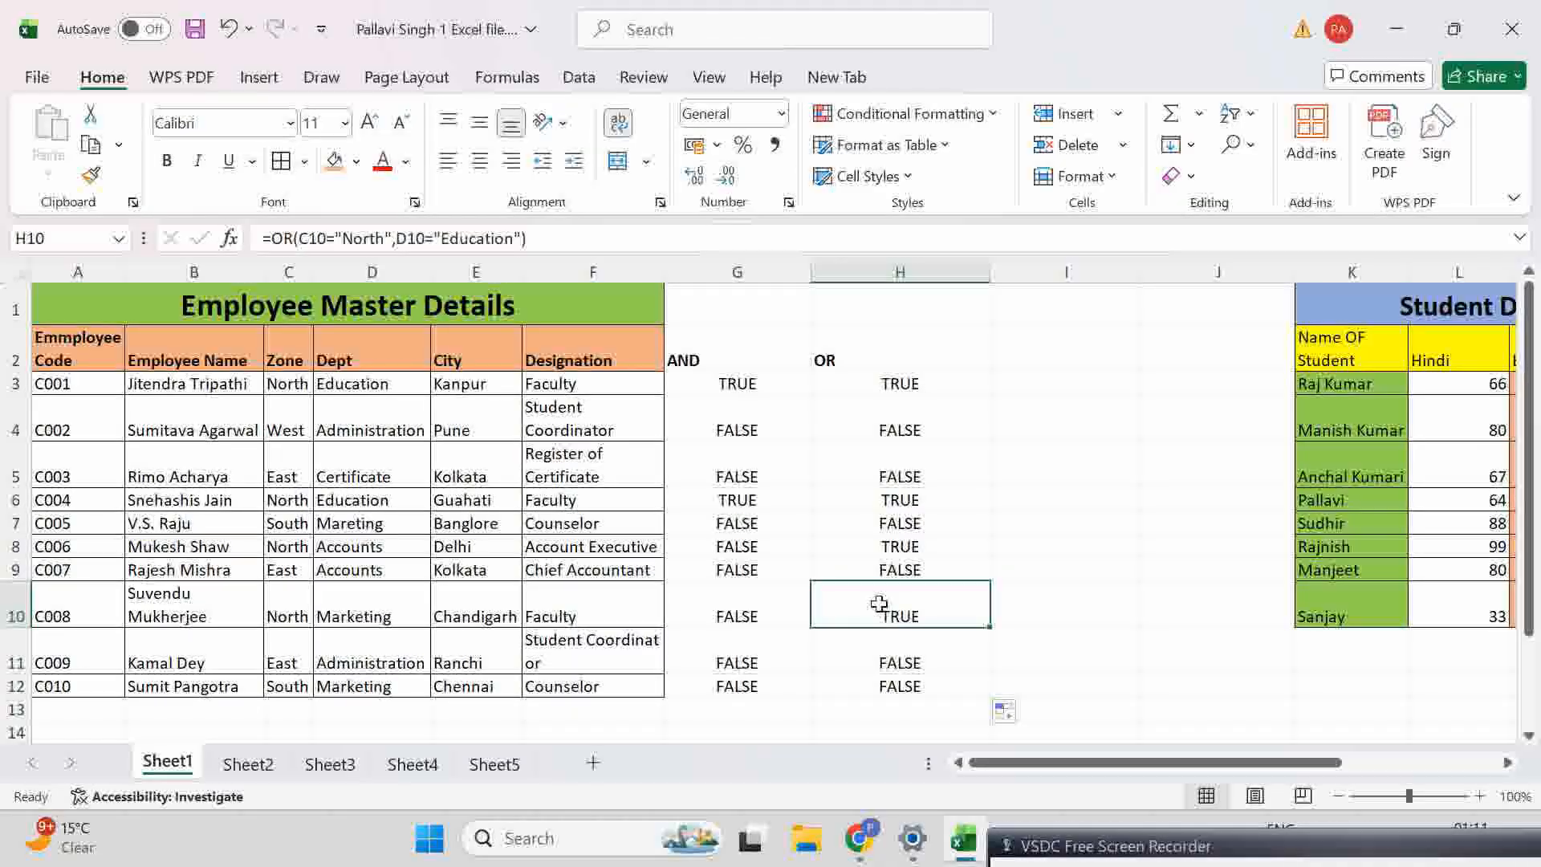
{"action": "left_click", "coordinate": [887, 547]}
{"action": "left_click", "coordinate": [732, 546]}
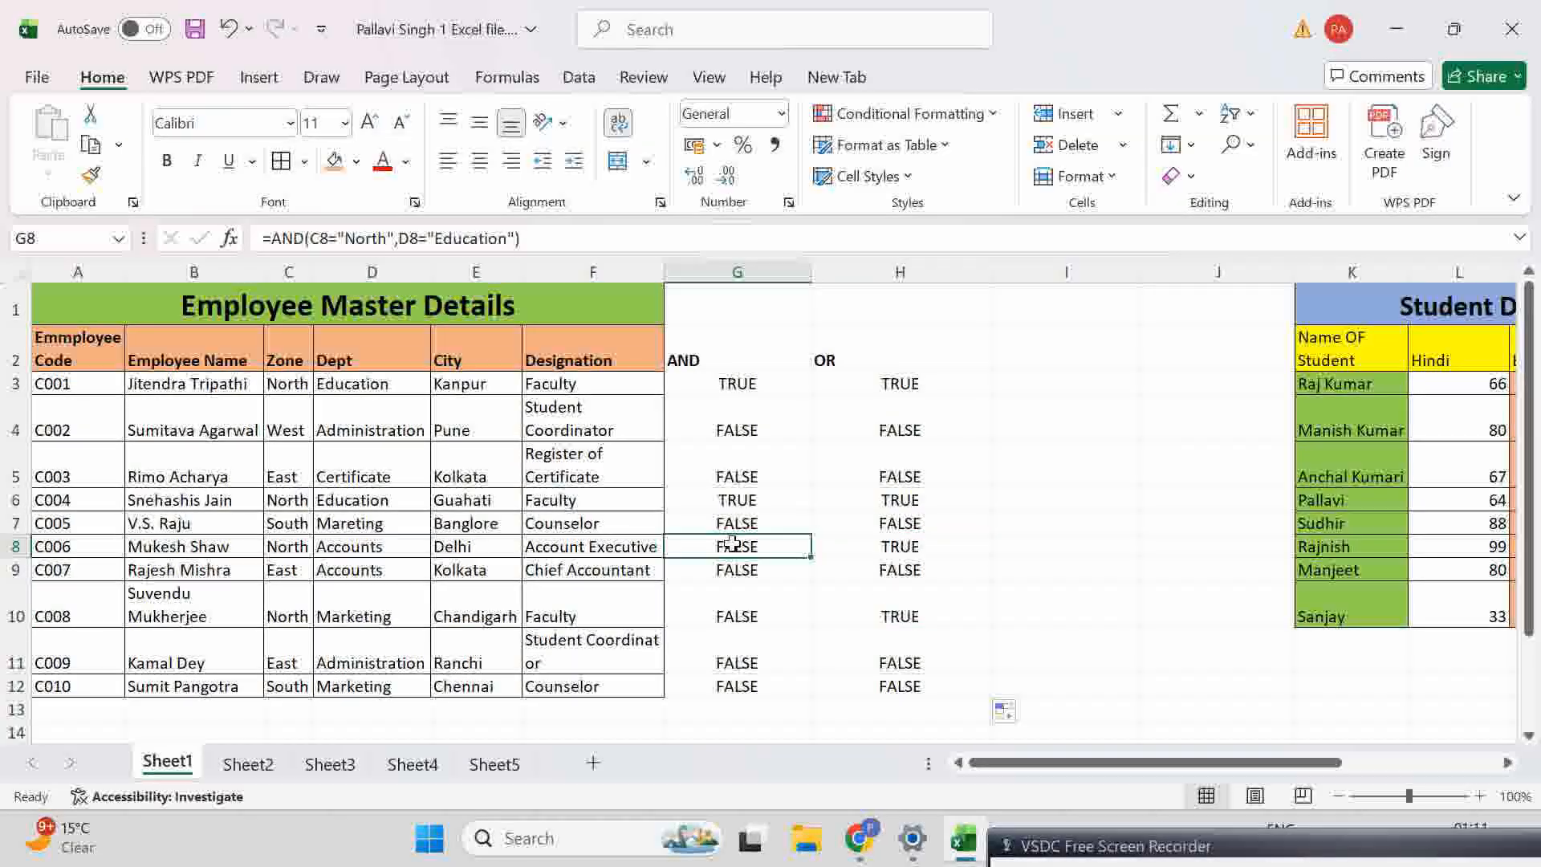
{"action": "left_click", "coordinate": [301, 546]}
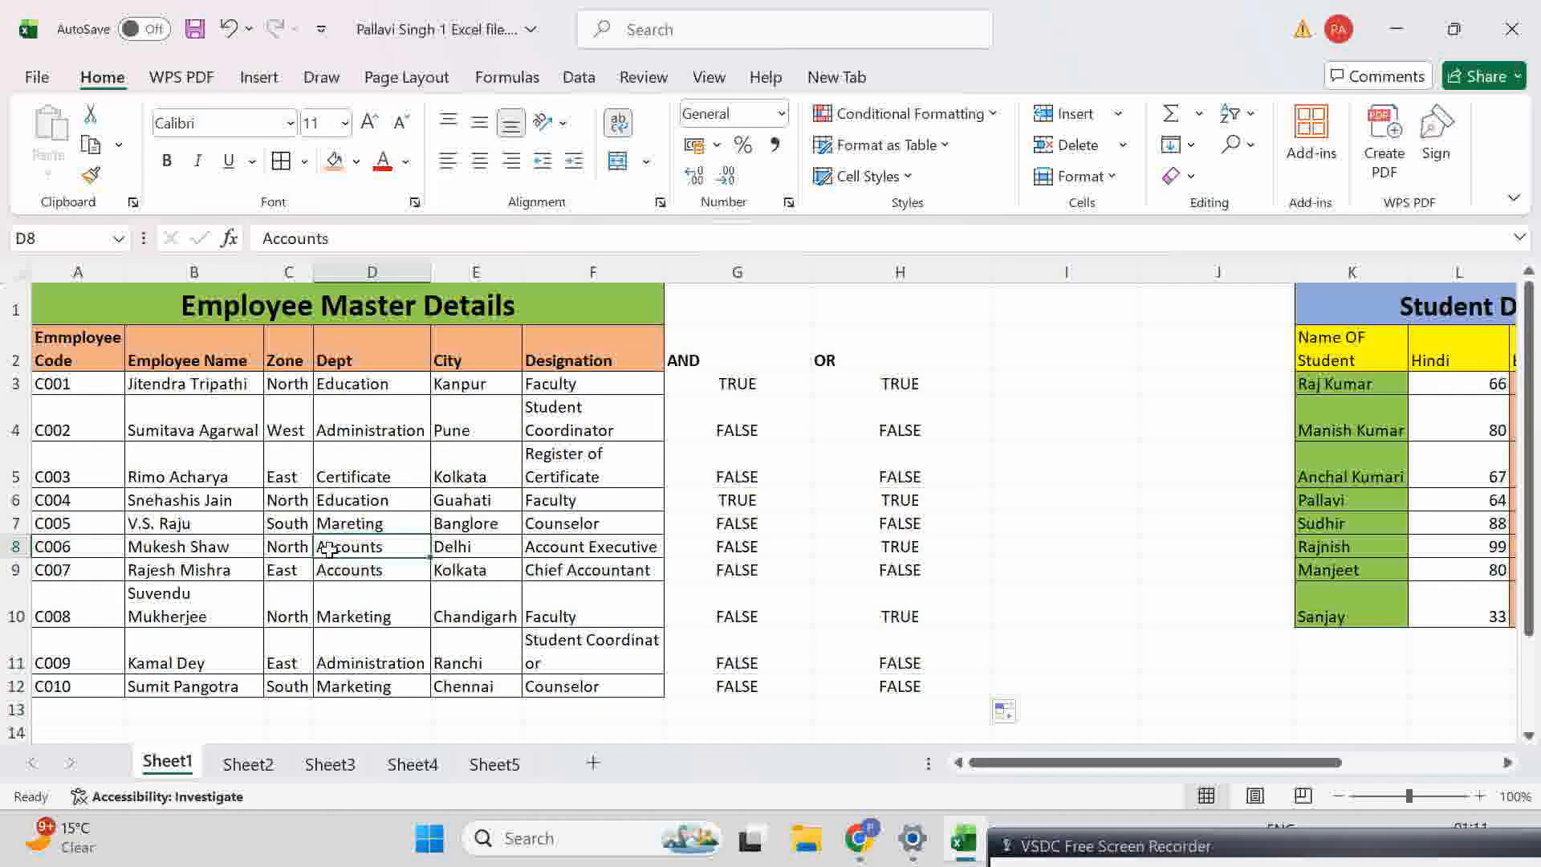
{"action": "left_click", "coordinate": [906, 545]}
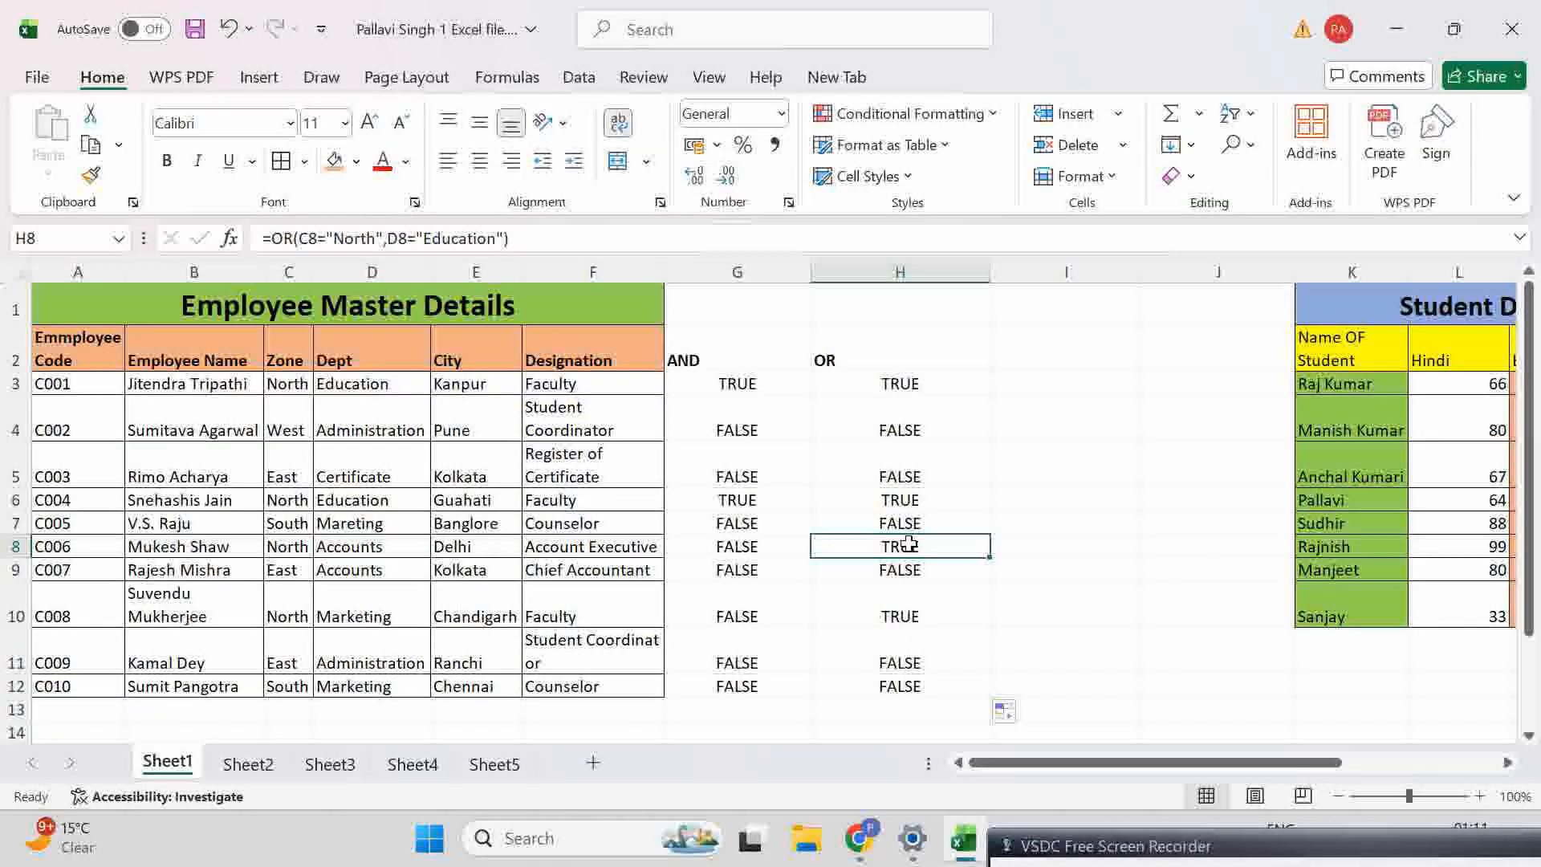
{"action": "left_click", "coordinate": [1043, 463]}
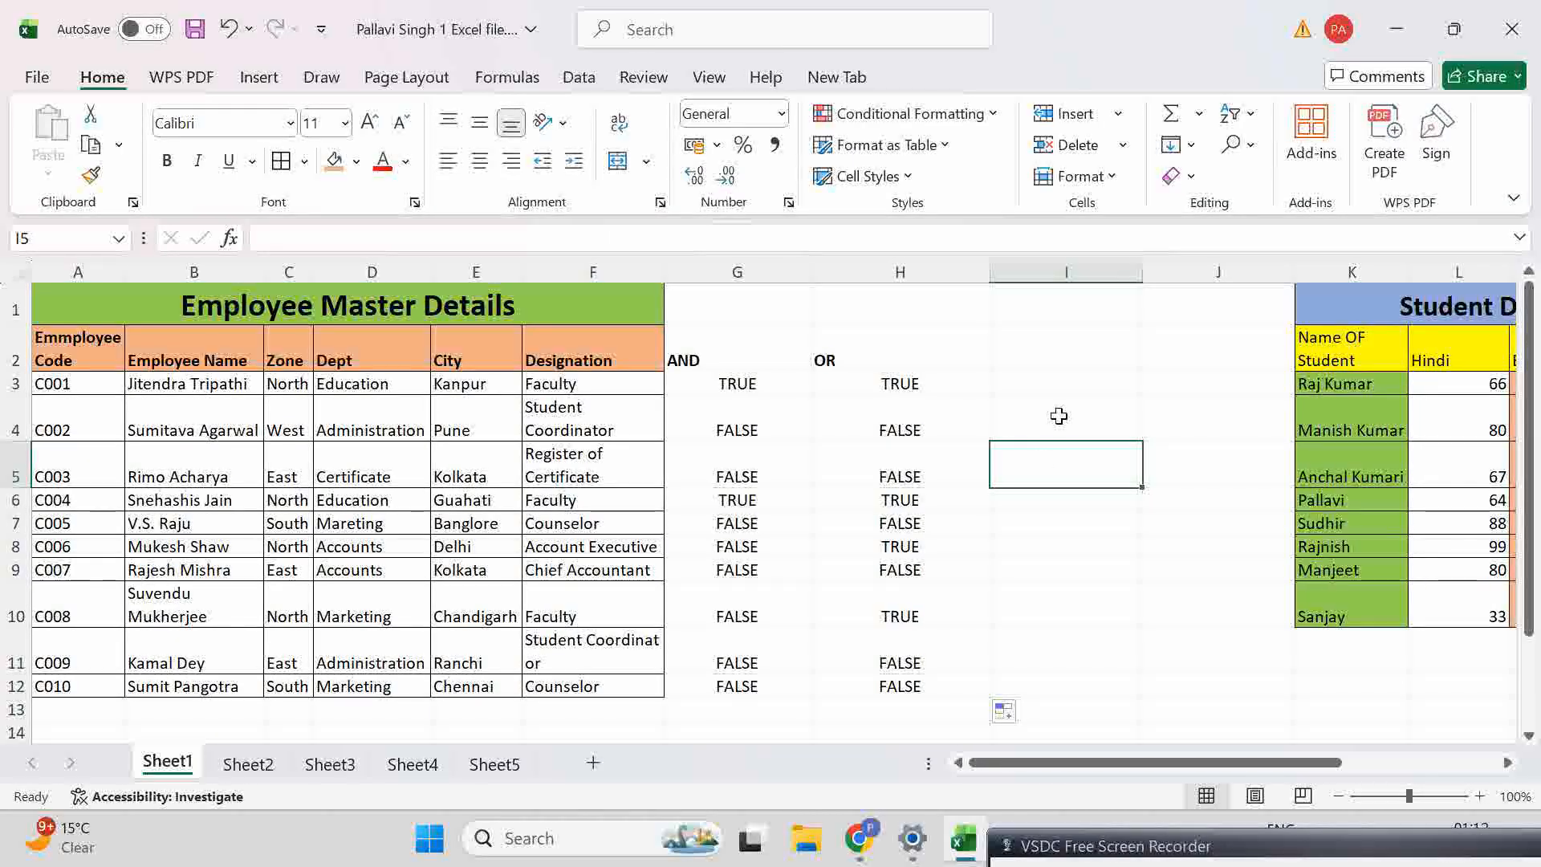
{"action": "left_click", "coordinate": [1055, 357]}
{"action": "type", "text": "="}
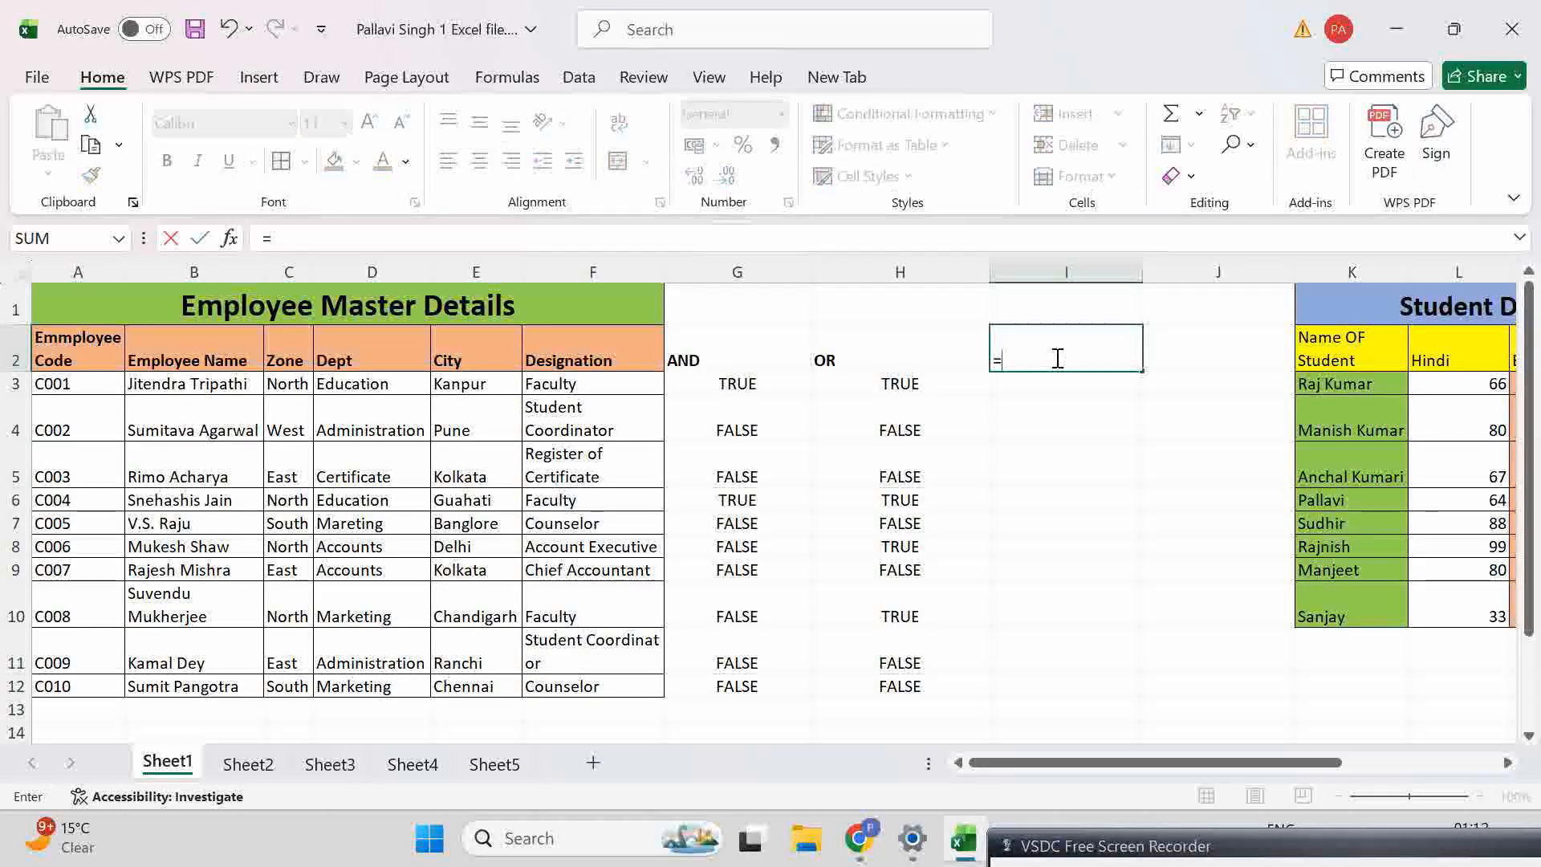
{"action": "type", "text": "if("}
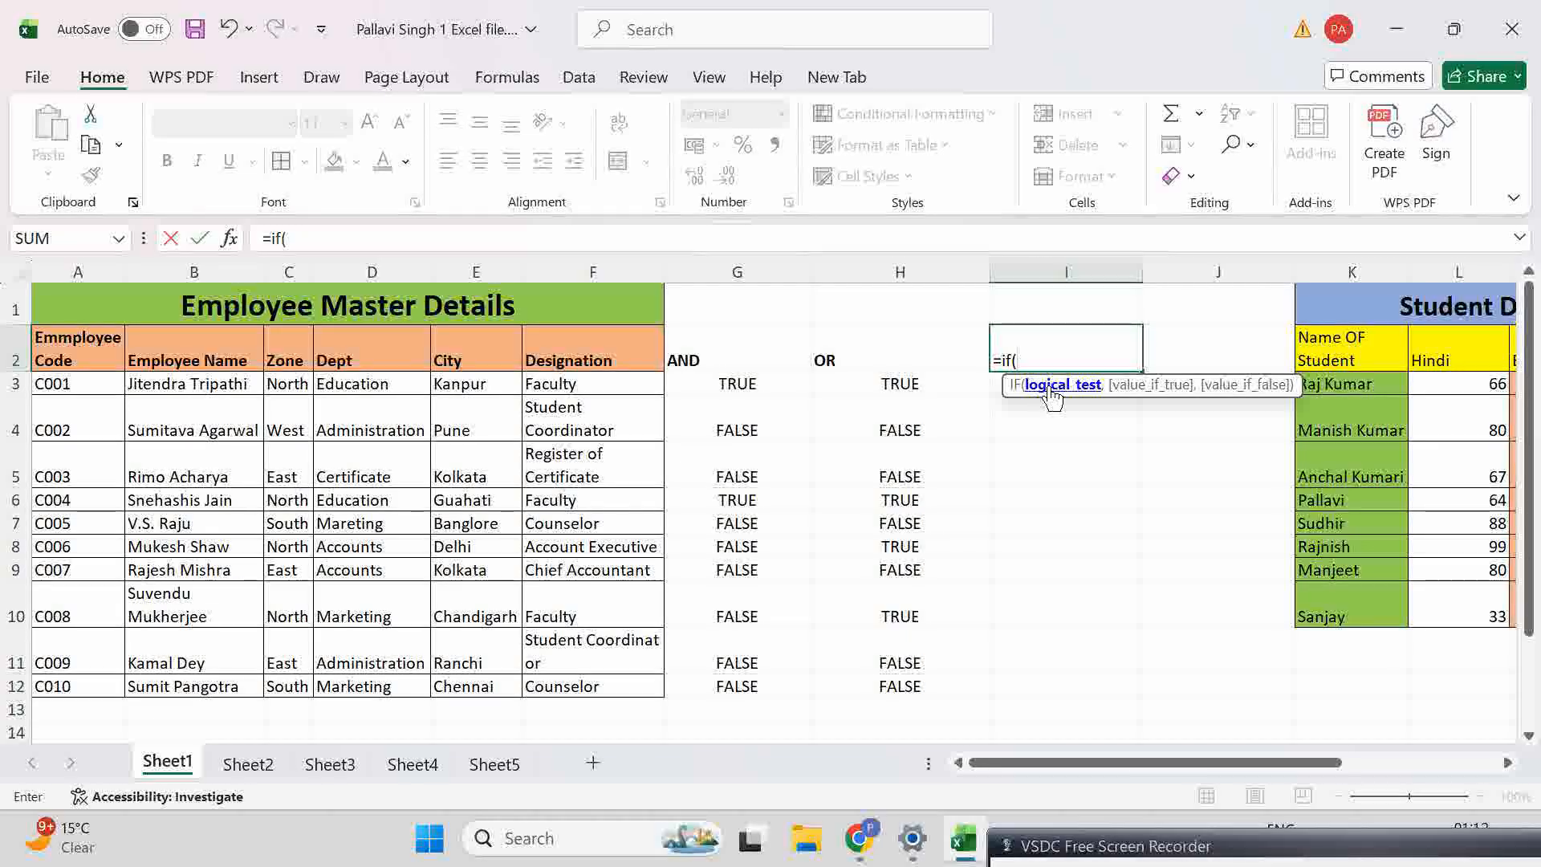
{"action": "key", "text": "BackSpace"}
{"action": "key", "text": "BackSpace"}
{"action": "key", "text": "BackSpace"}
{"action": "key", "text": "BackSpace"}
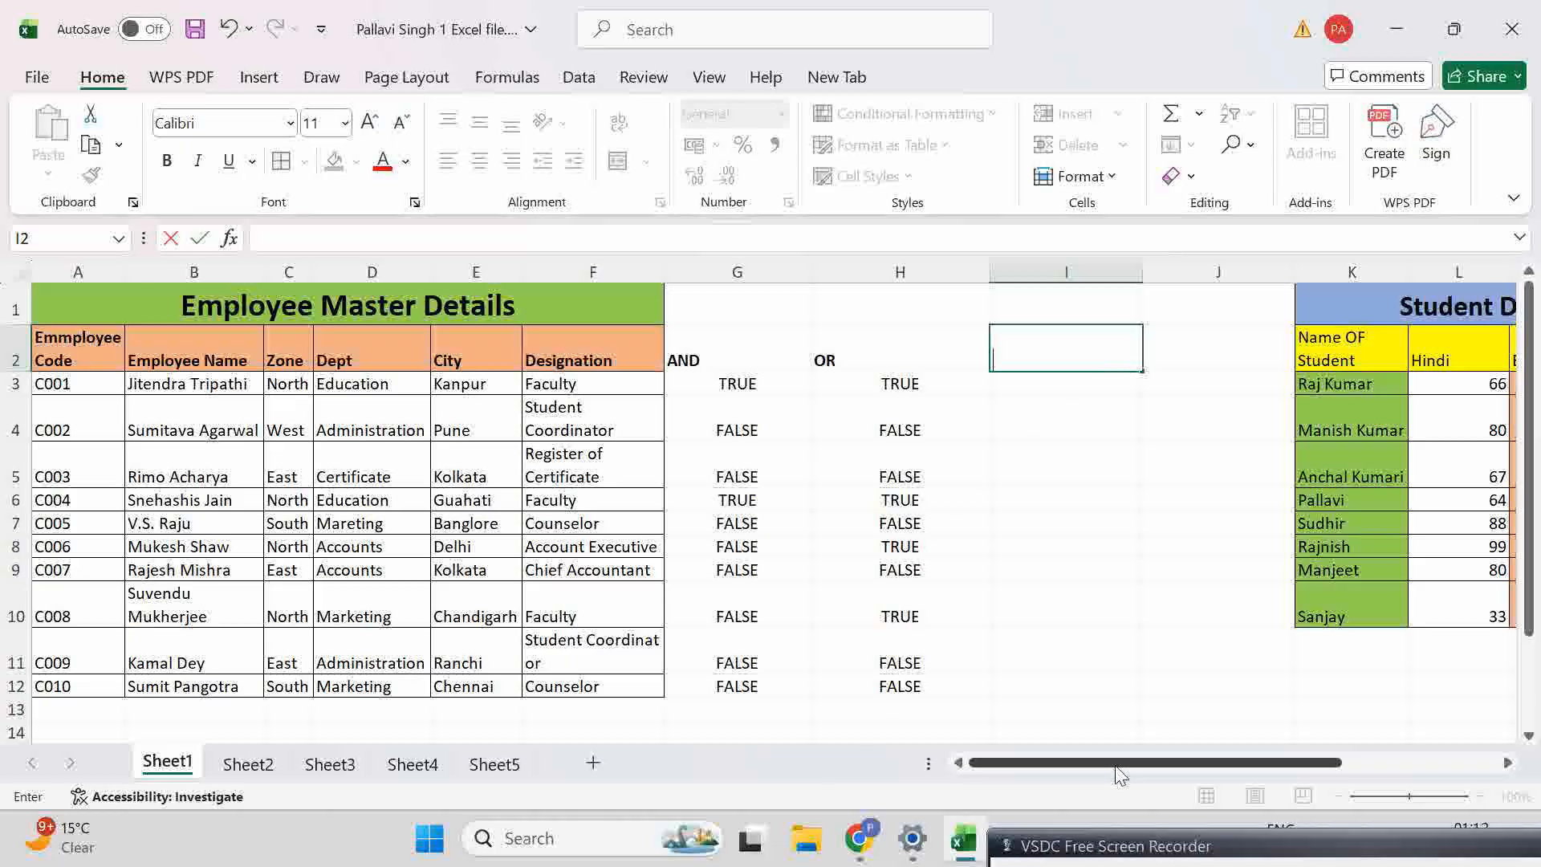
Step: Examine the Student Detail table and select its subject marks with their headers, L2:O10
{"action": "left_click_drag", "start_coordinate": [1134, 762], "coordinate": [1304, 758]}
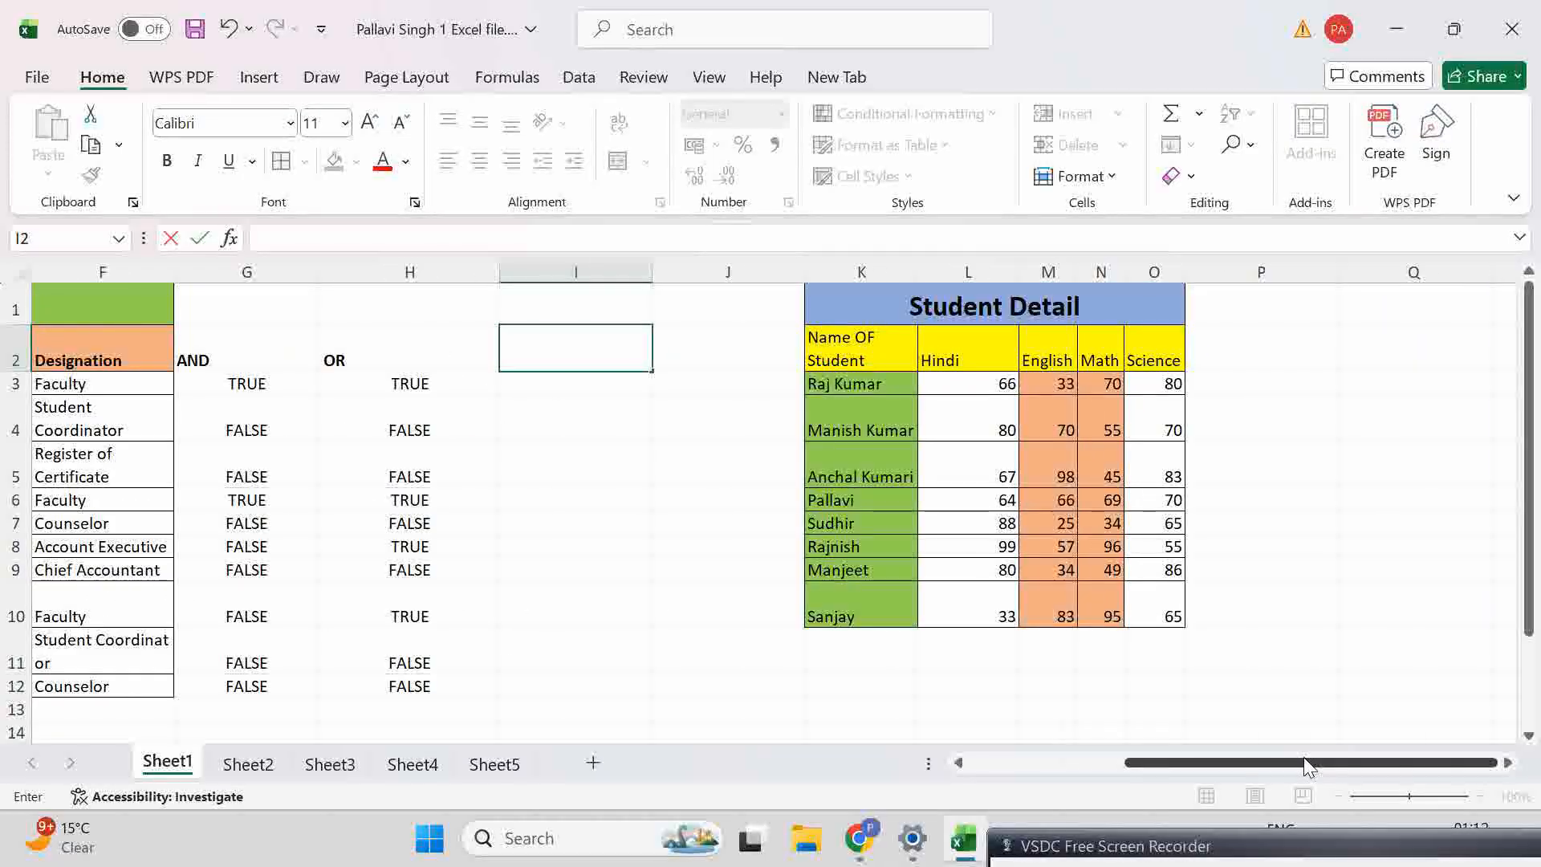
{"action": "left_click", "coordinate": [1327, 445]}
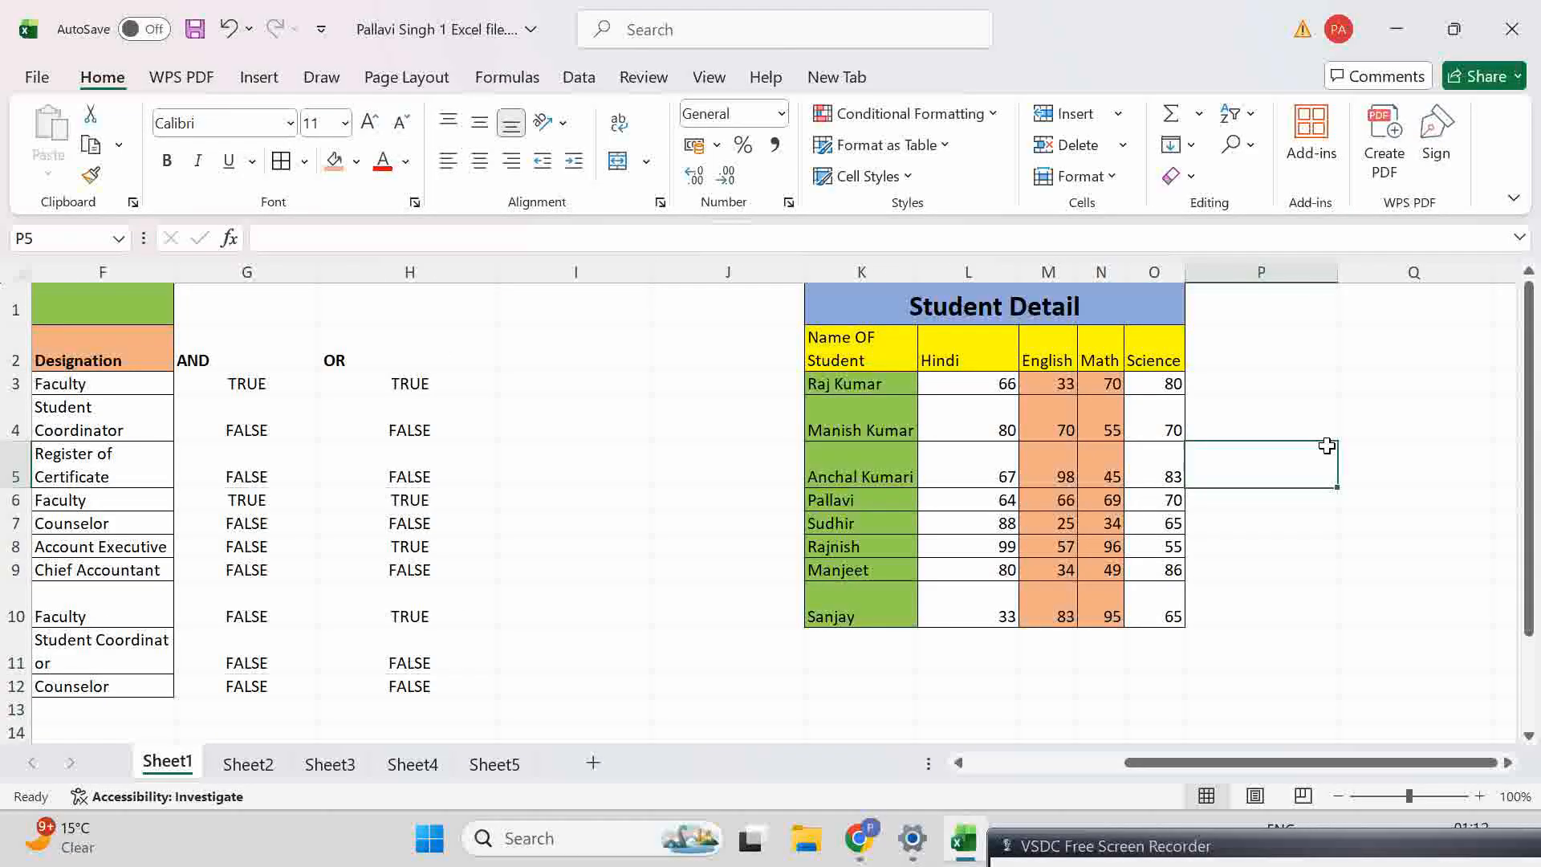
{"action": "left_click", "coordinate": [1110, 358]}
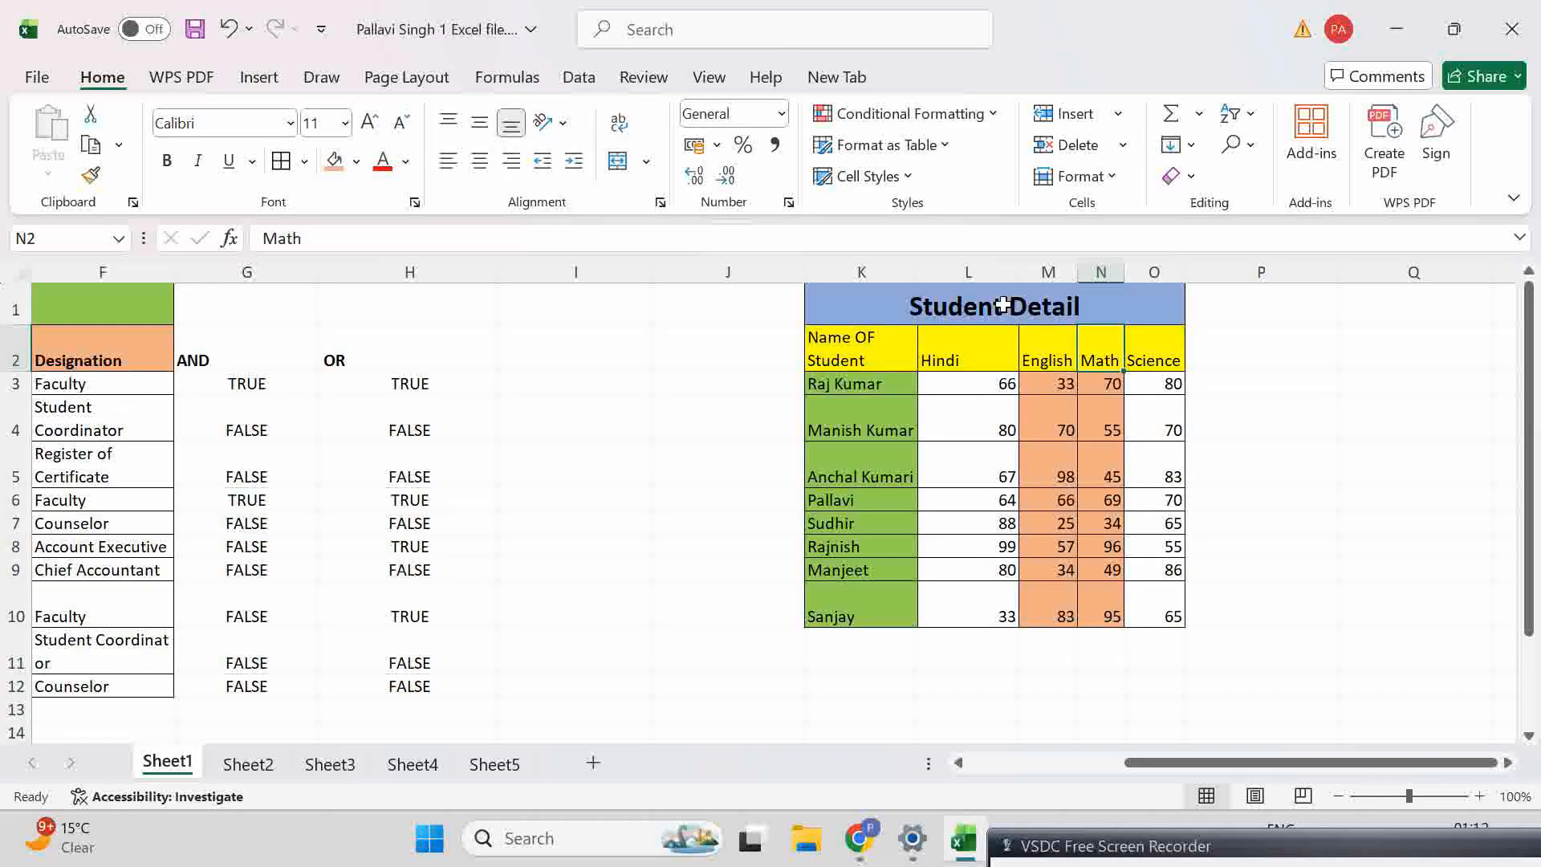
{"action": "left_click", "coordinate": [998, 303]}
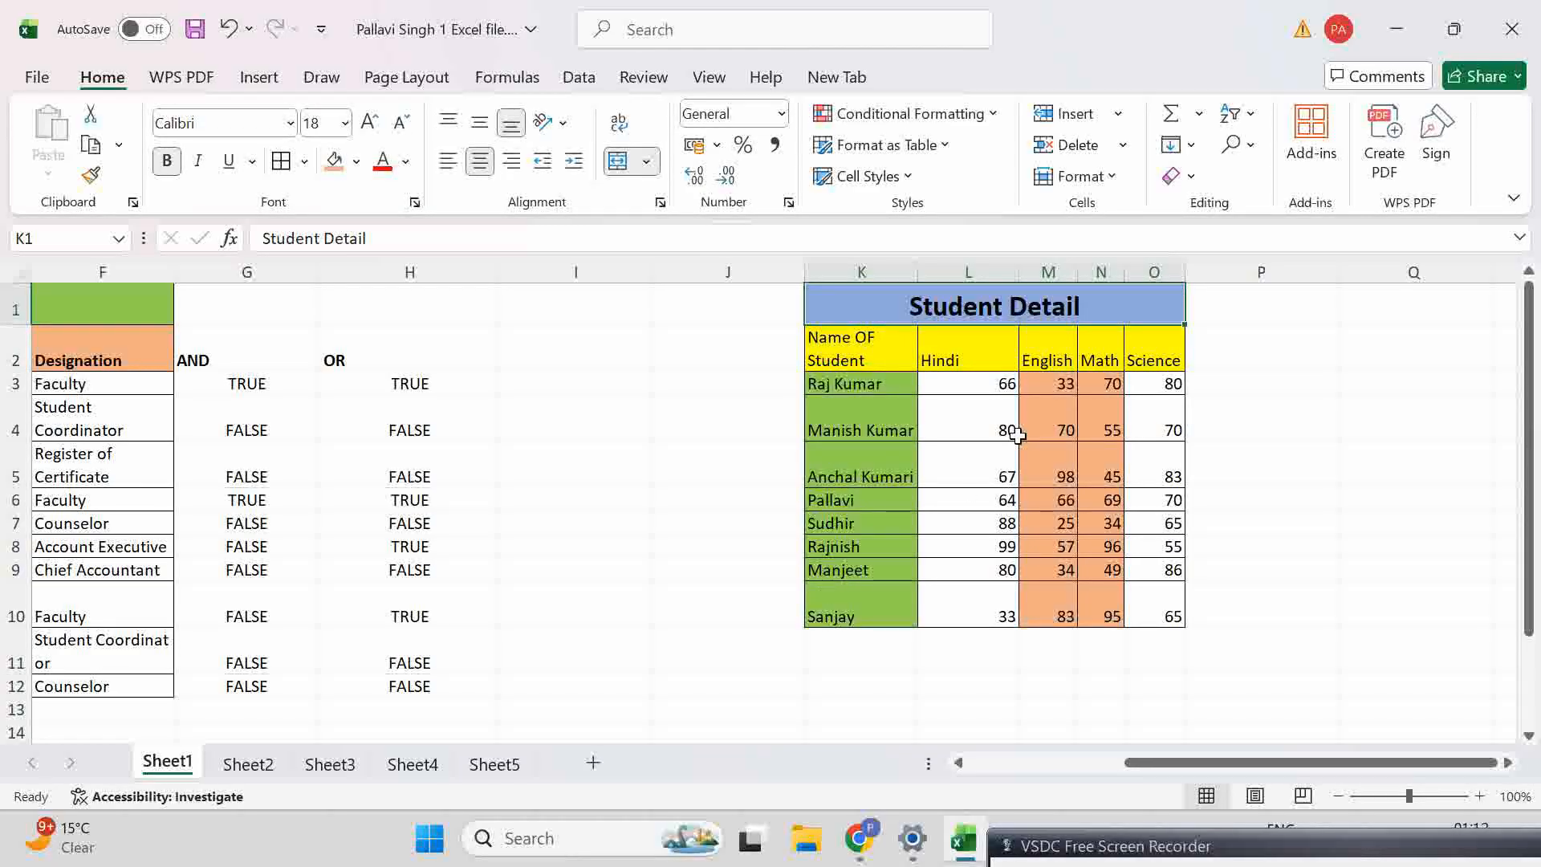
{"action": "left_click_drag", "start_coordinate": [981, 363], "coordinate": [1148, 619]}
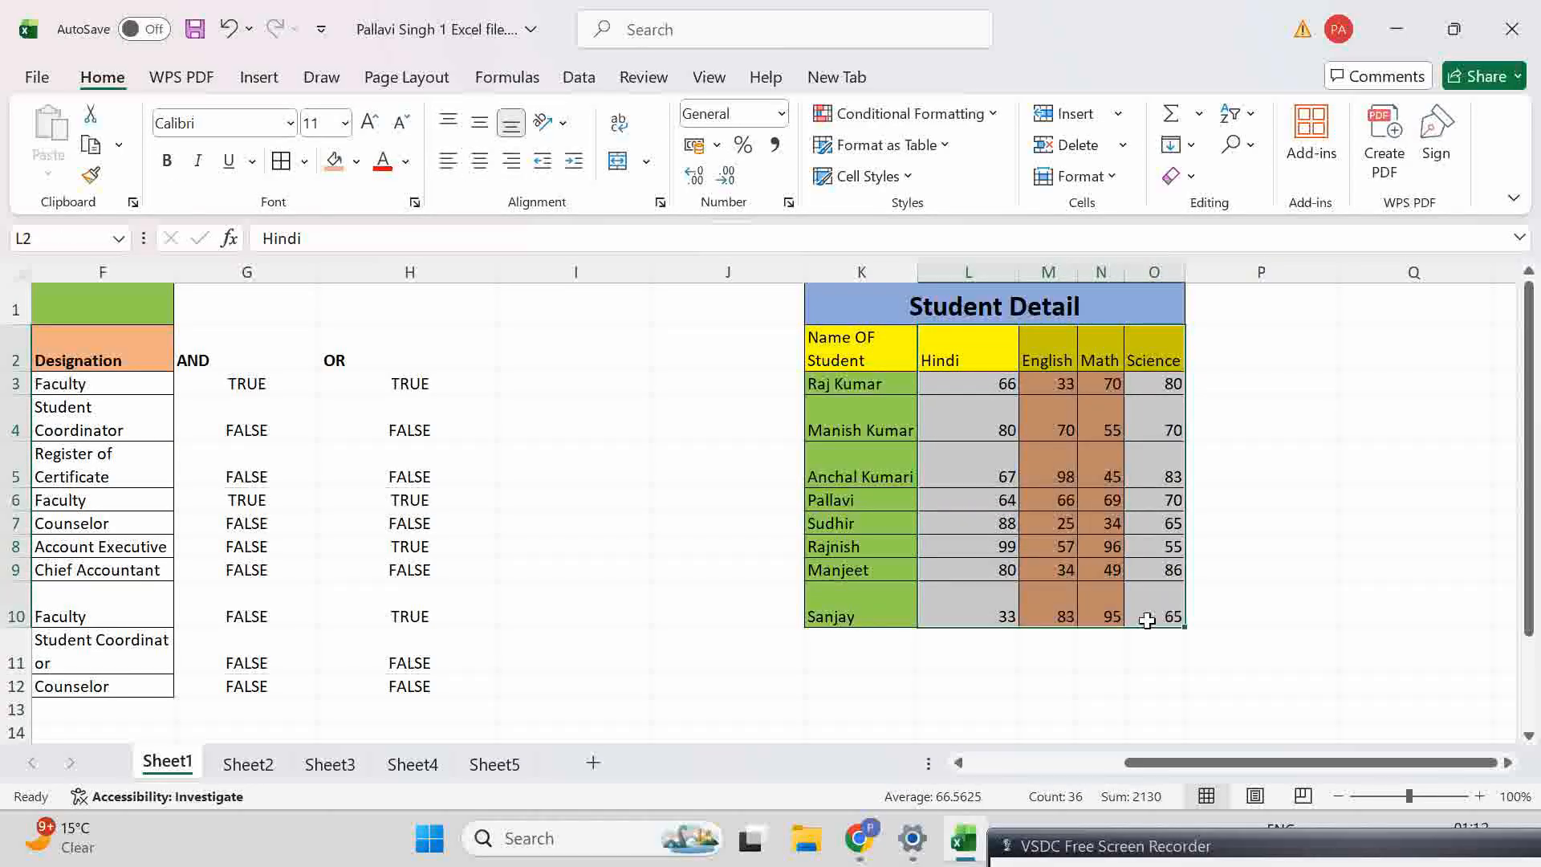
Step: Review the first student's marks in L3:O3 and start a formula in P3 with AND nested inside IF
{"action": "left_click", "coordinate": [1268, 374]}
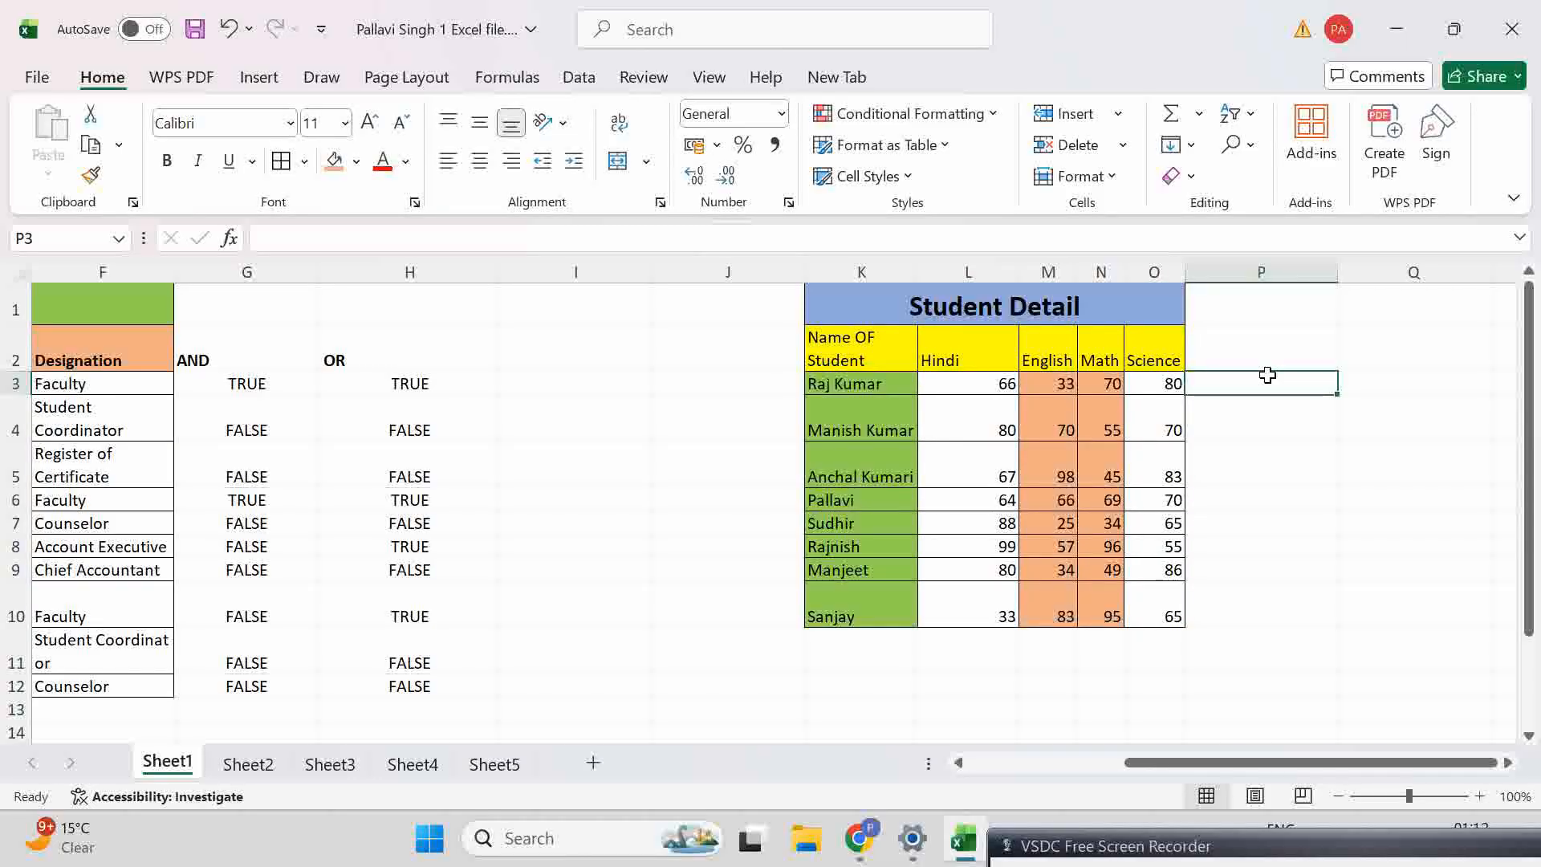
{"action": "left_click_drag", "start_coordinate": [1008, 383], "coordinate": [1141, 386]}
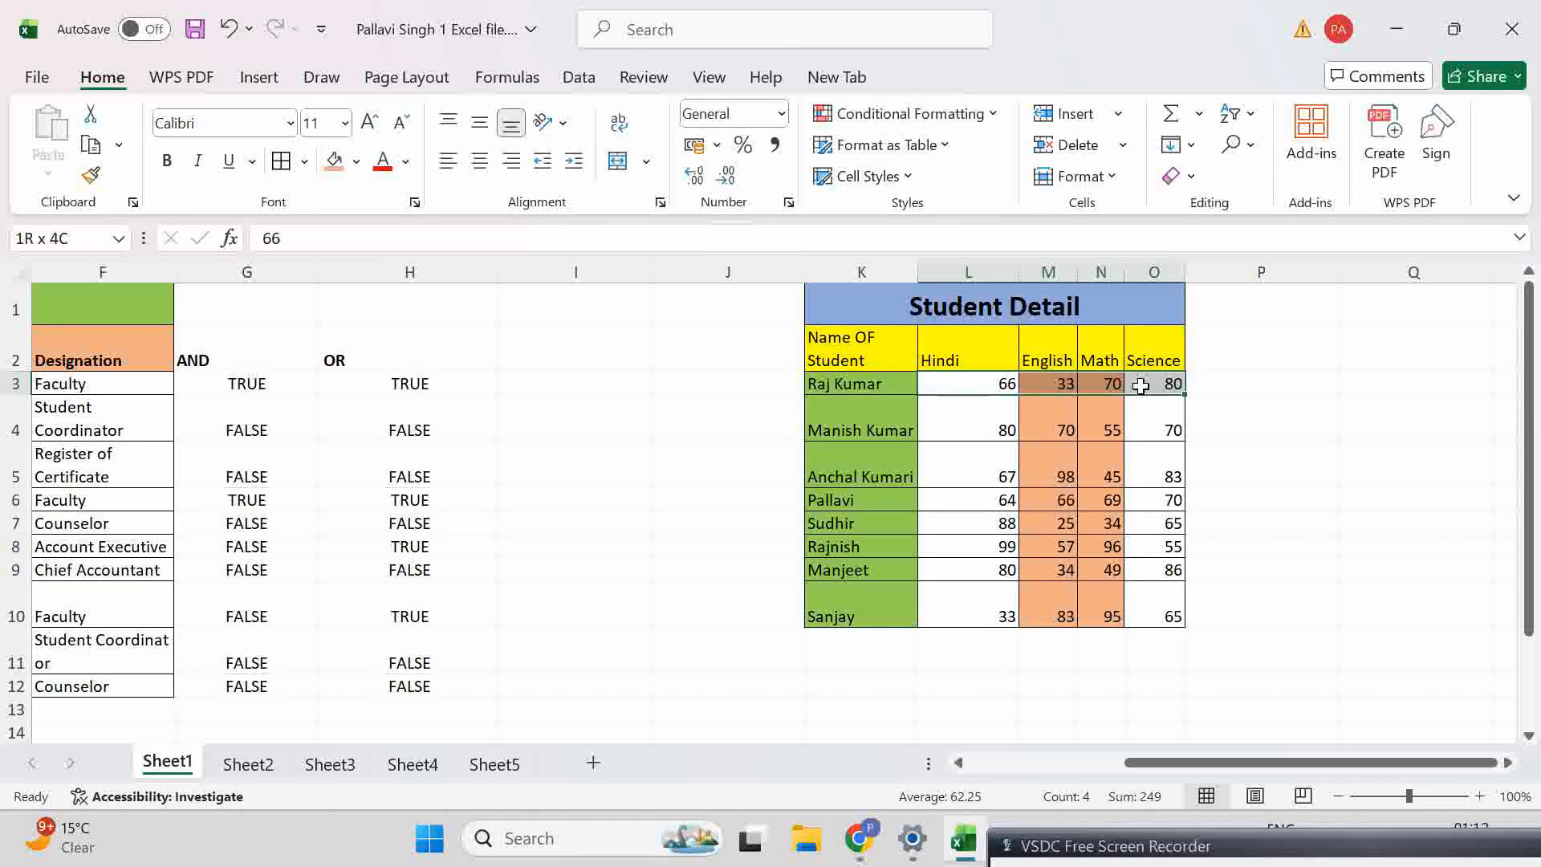
{"action": "left_click_drag", "start_coordinate": [1141, 386], "coordinate": [1140, 386]}
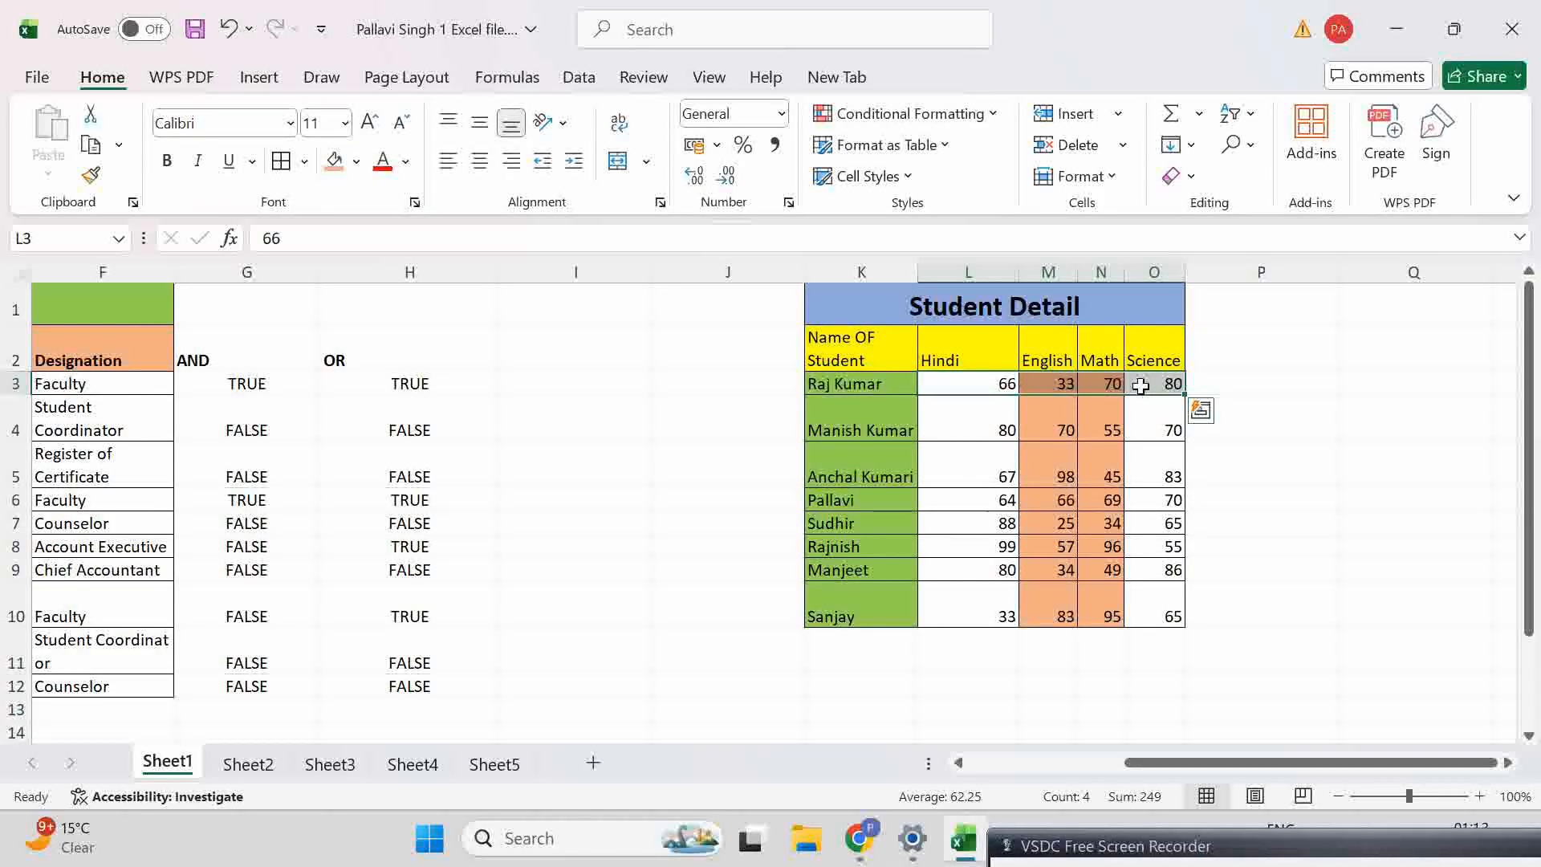
{"action": "left_click", "coordinate": [1292, 383]}
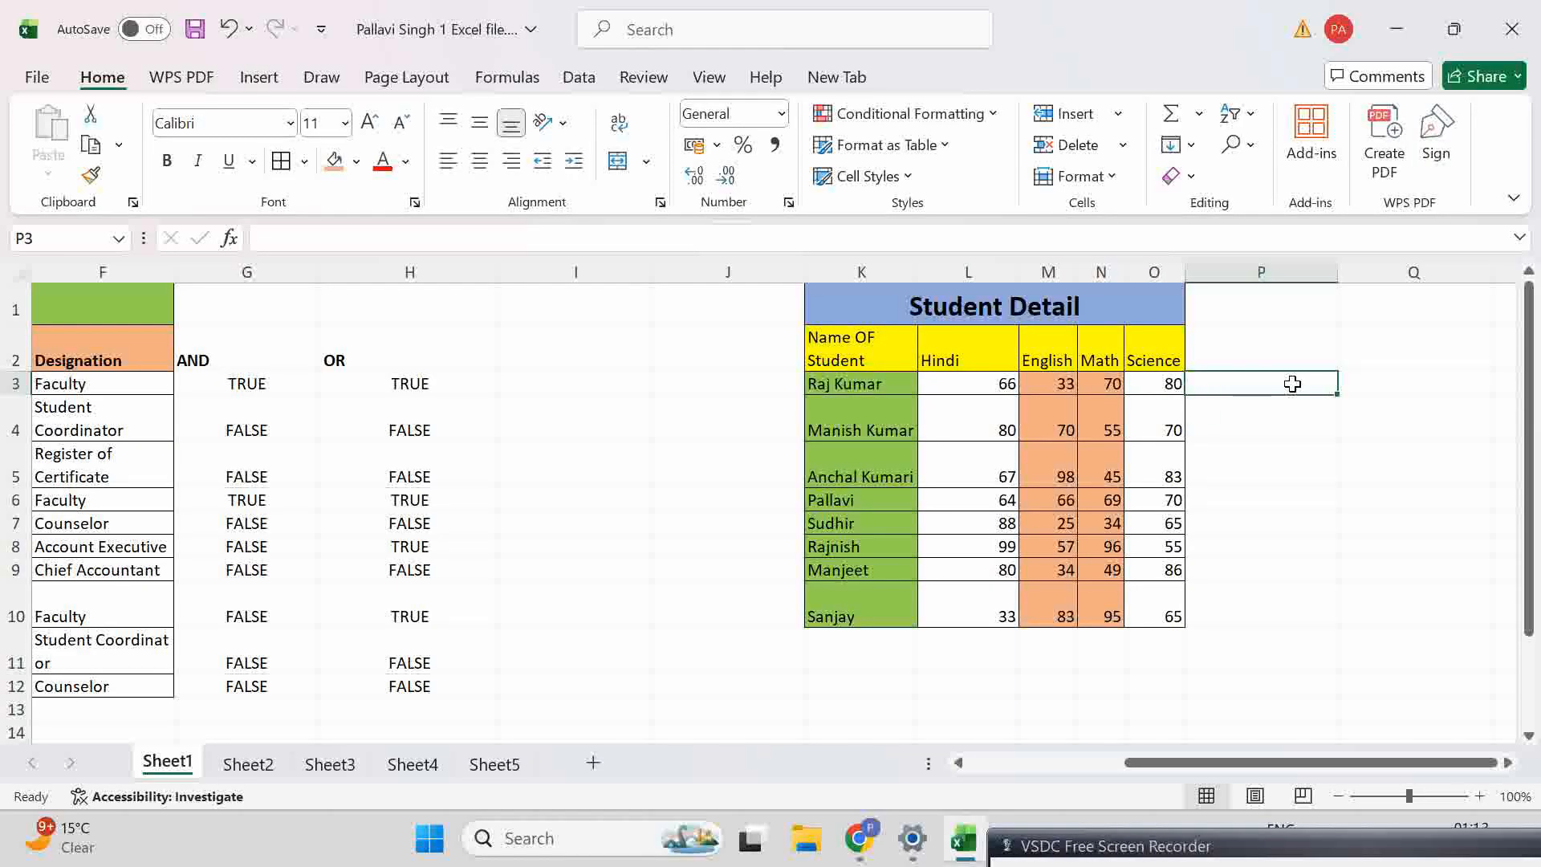
{"action": "type", "text": "=i"}
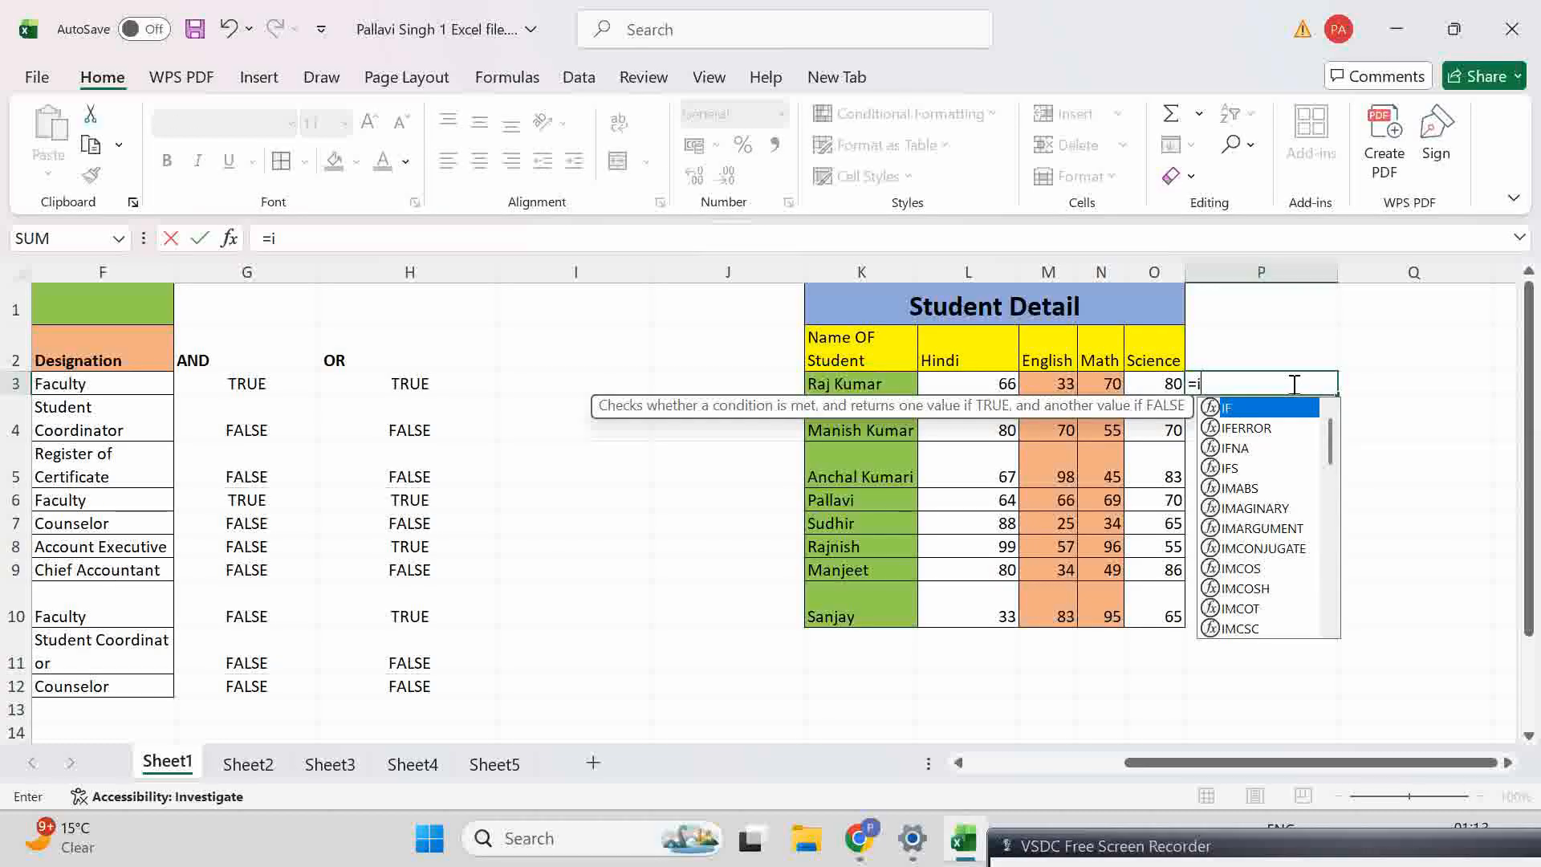
{"action": "type", "text": "f("}
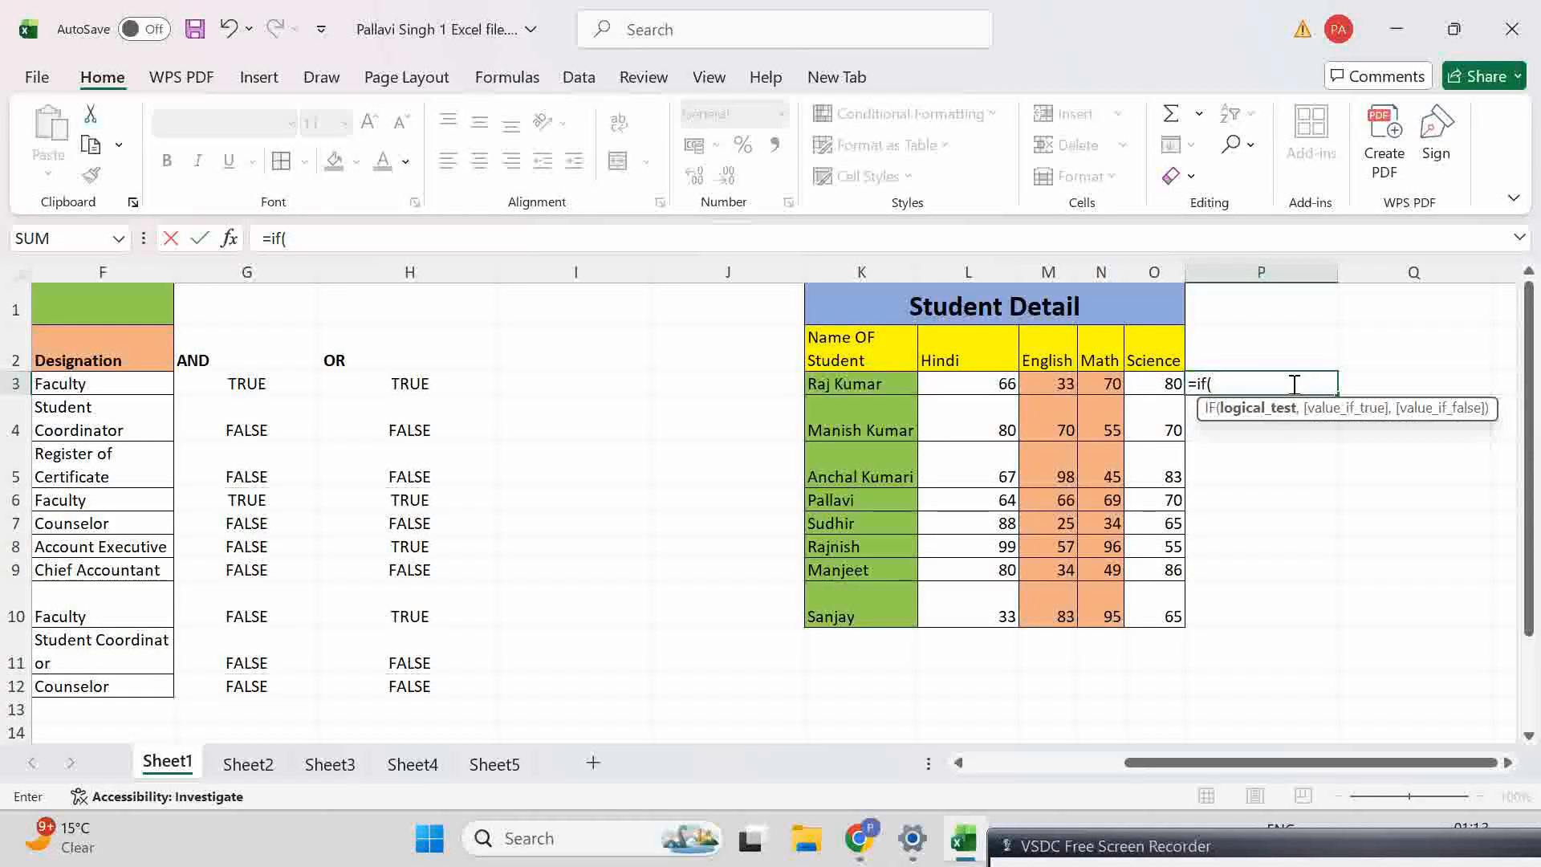
{"action": "type", "text": "and"}
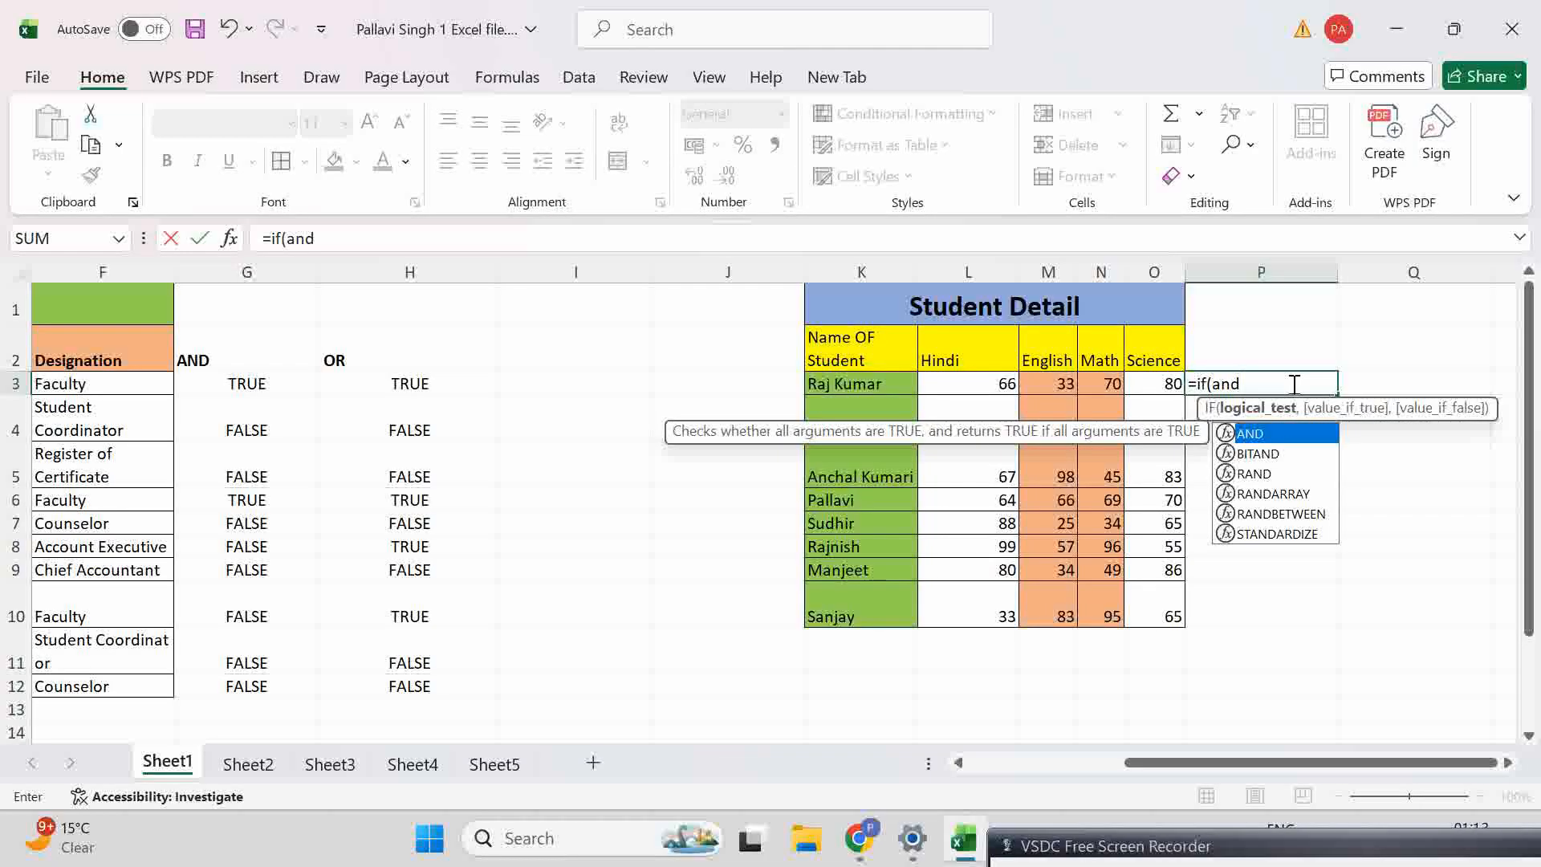
{"action": "type", "text": "("}
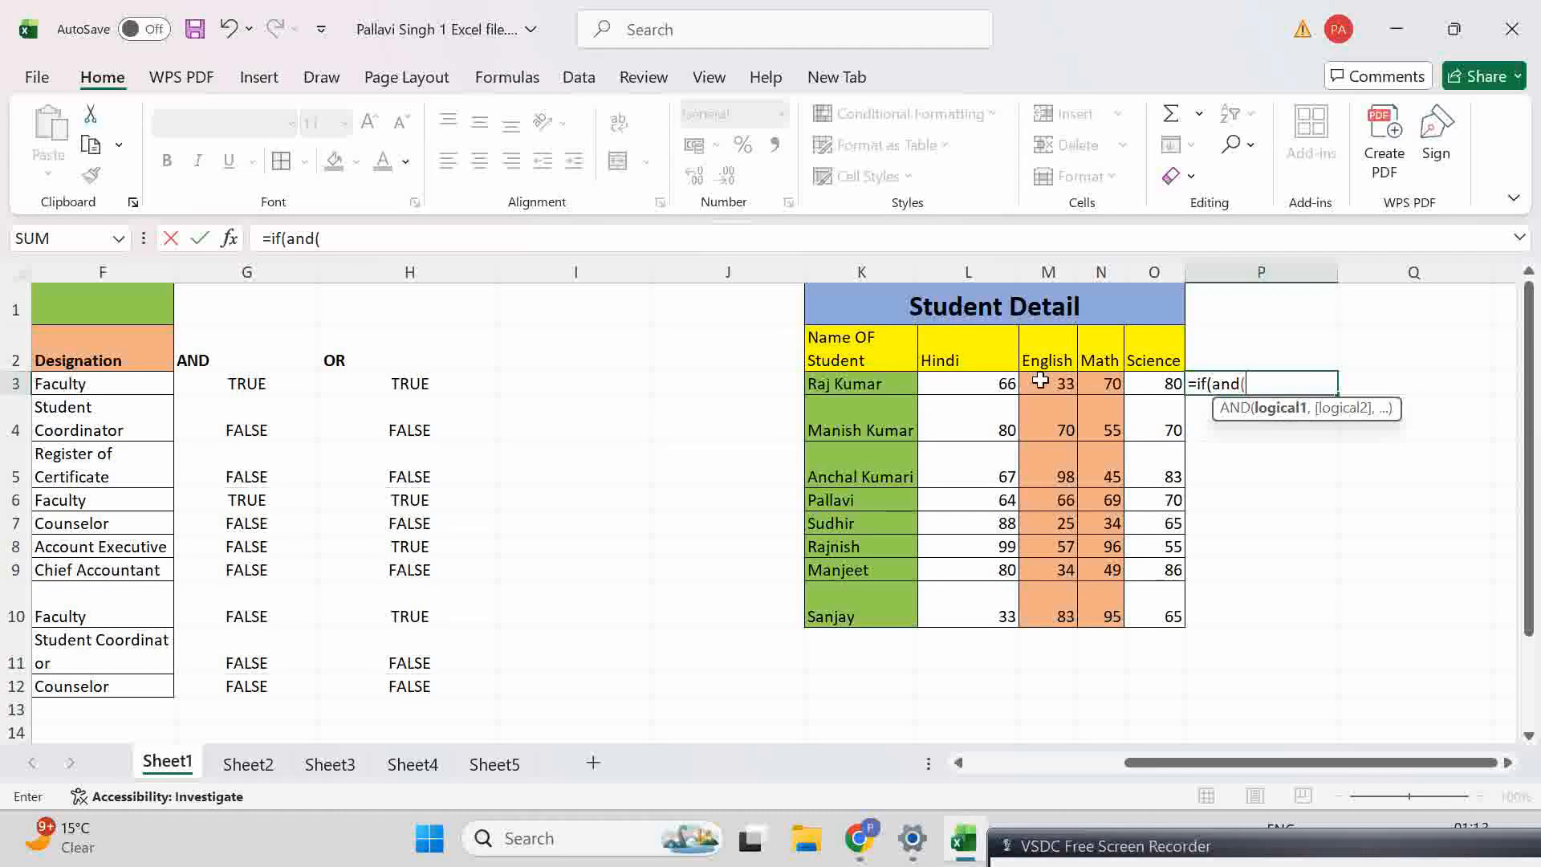
Step: Add L3>=50 and M3>=50 as the first two AND conditions for the Hindi and English marks
{"action": "left_click", "coordinate": [996, 389]}
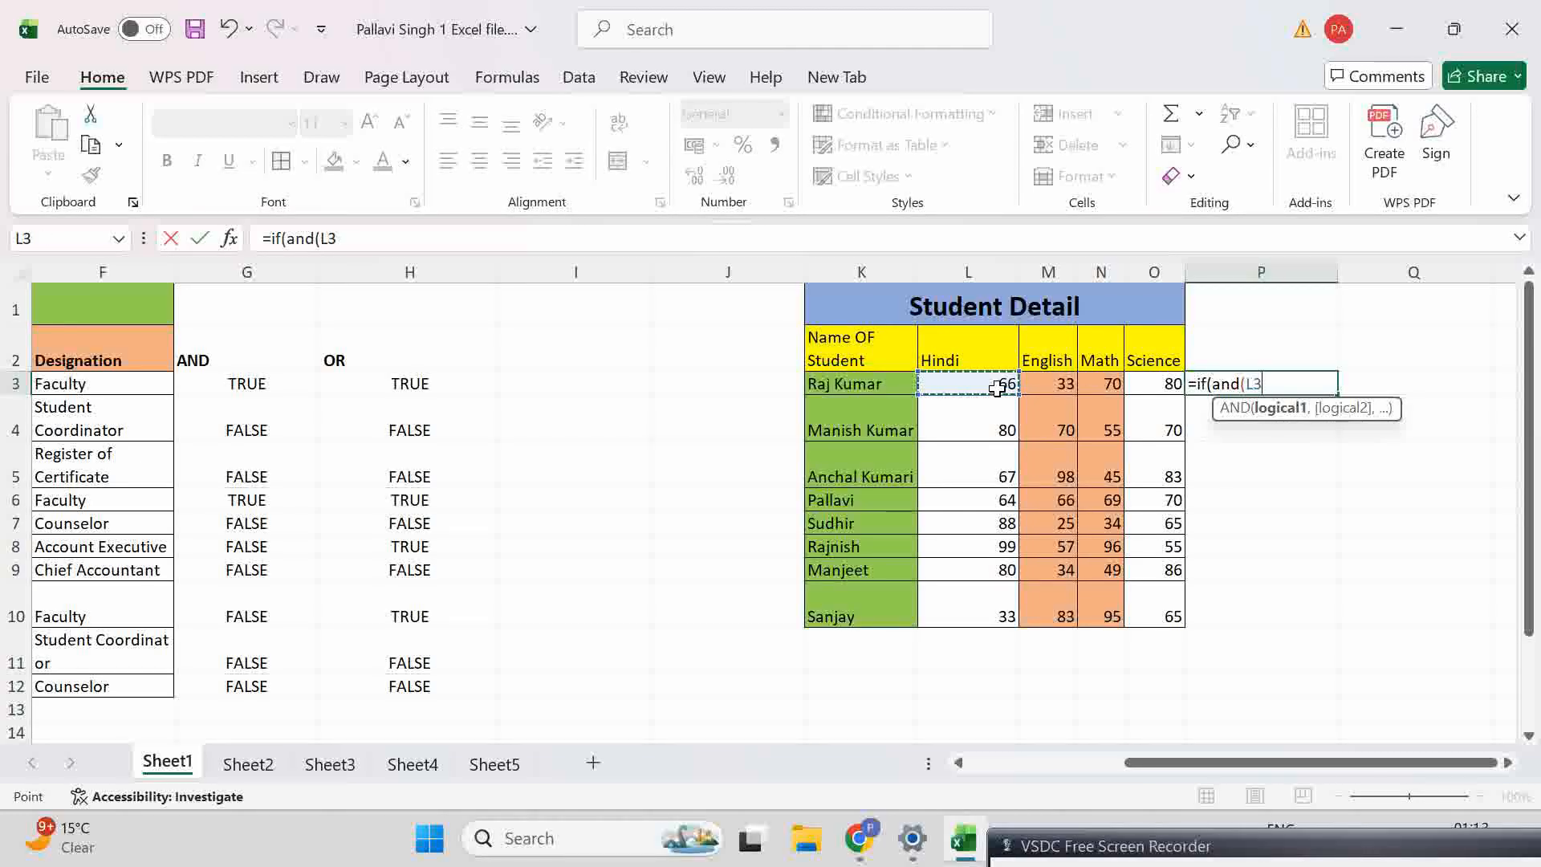
{"action": "type", "text": ">=50"}
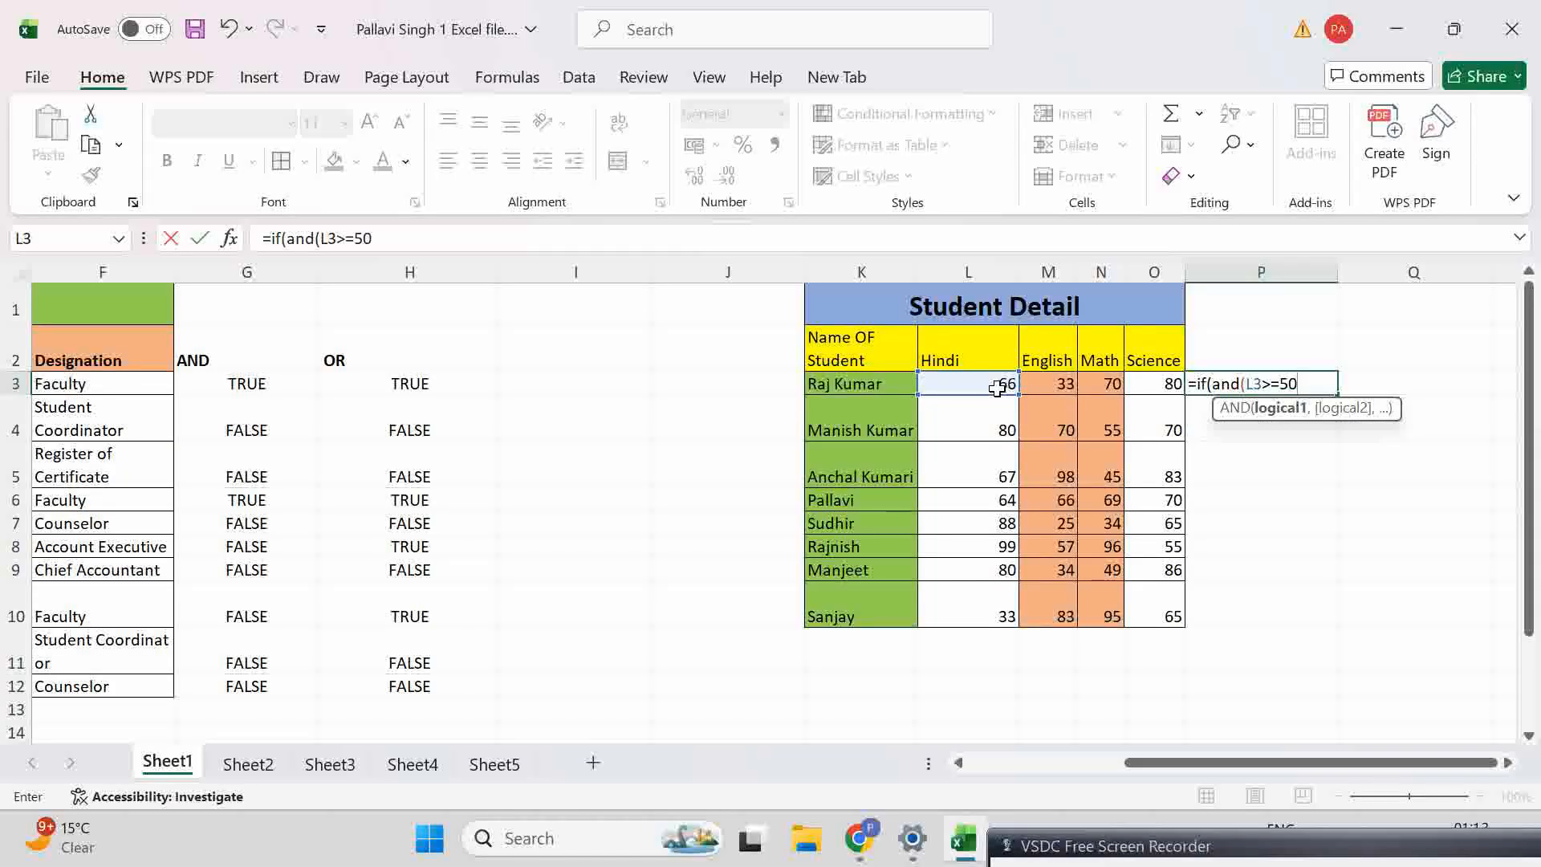
{"action": "type", "text": ","}
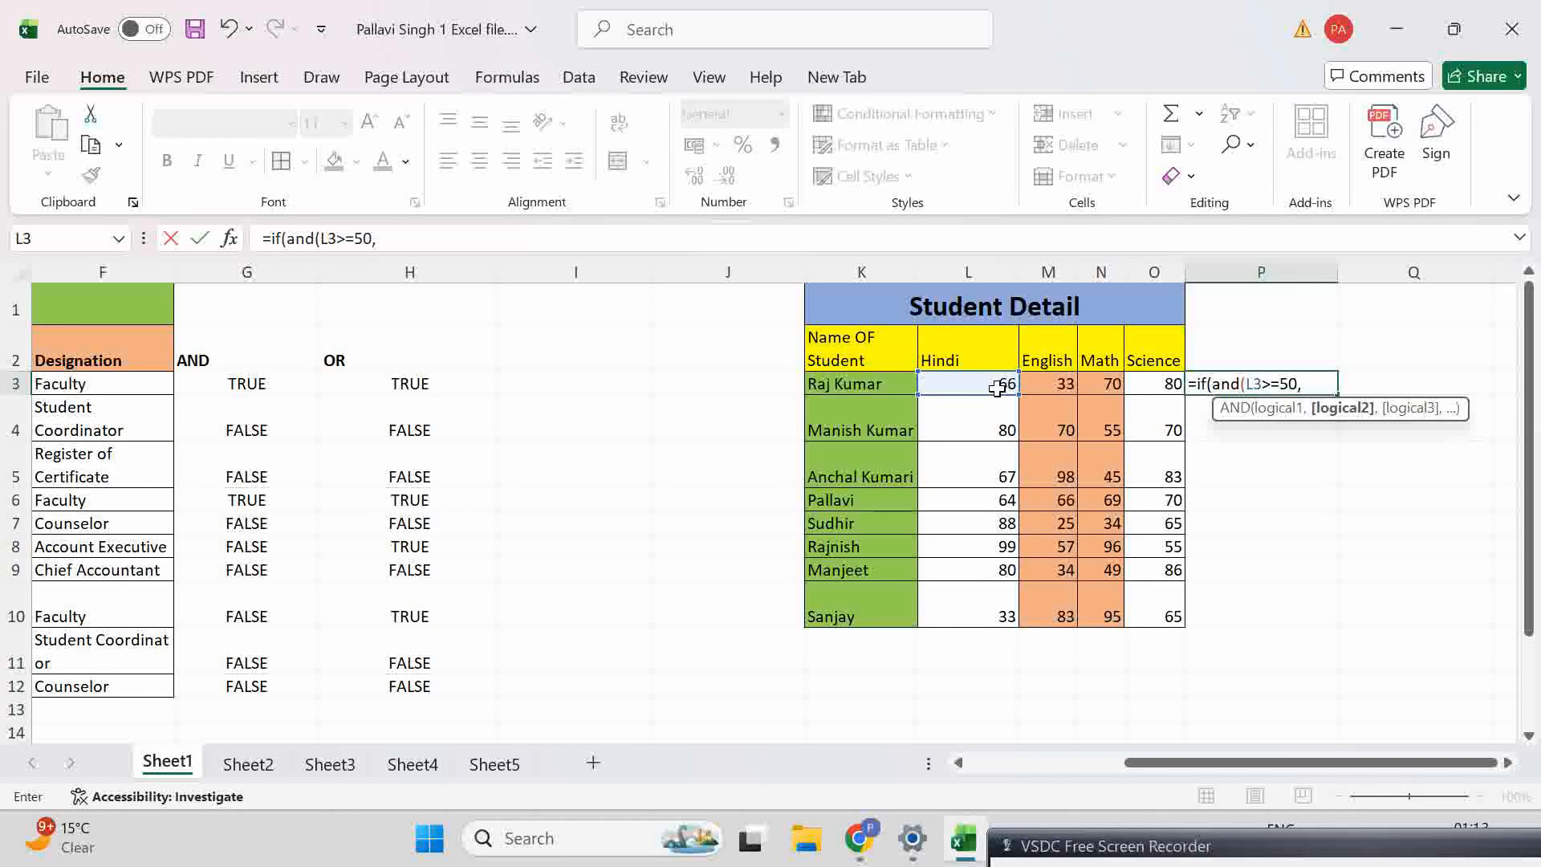
{"action": "left_click", "coordinate": [1066, 385]}
{"action": "type", "text": ">"}
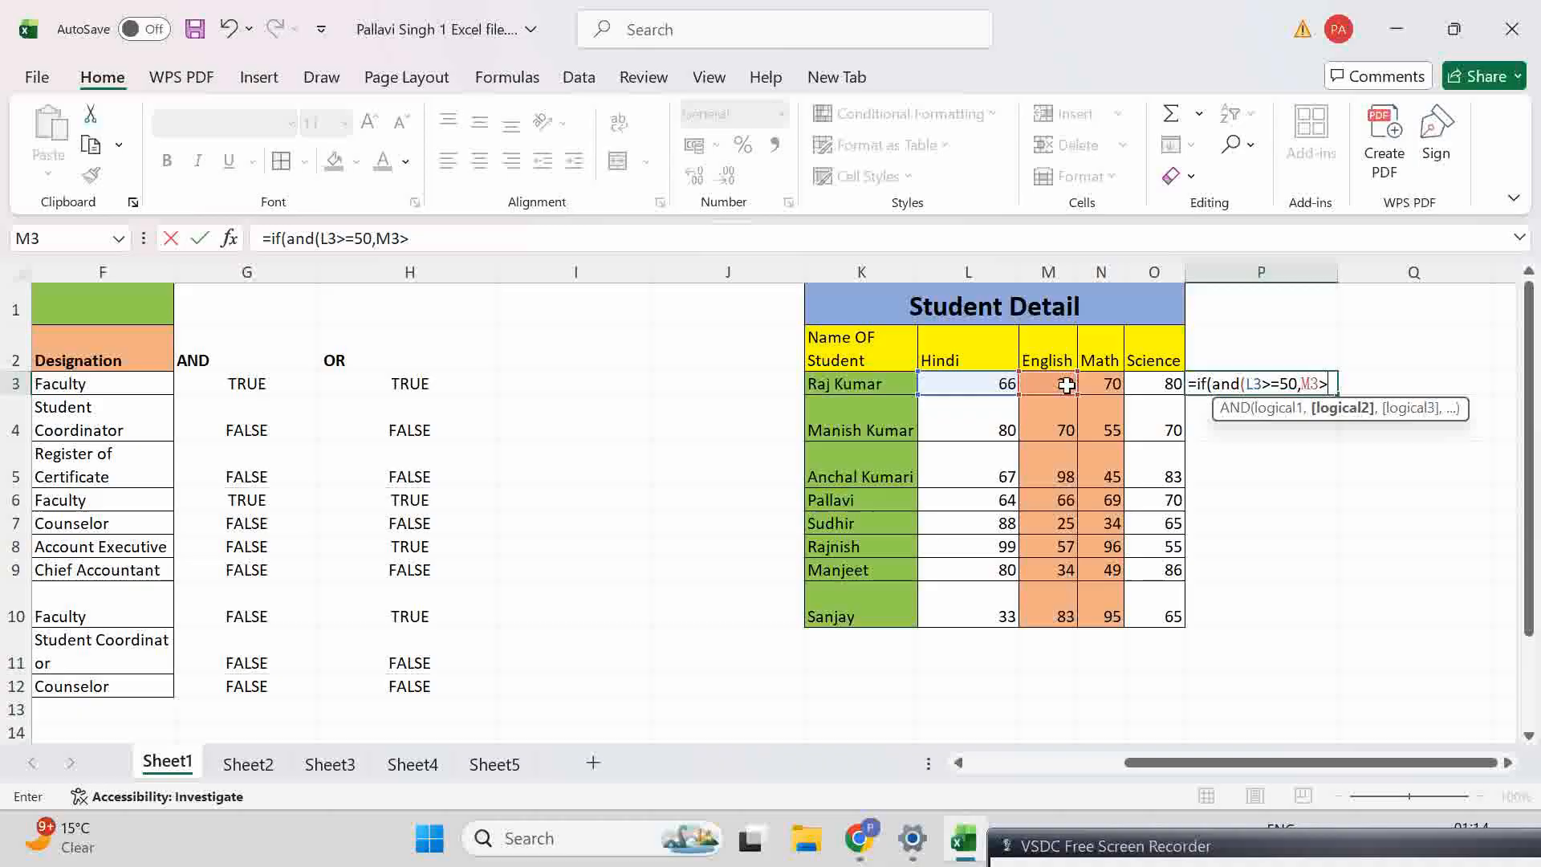
{"action": "type", "text": "=50,"}
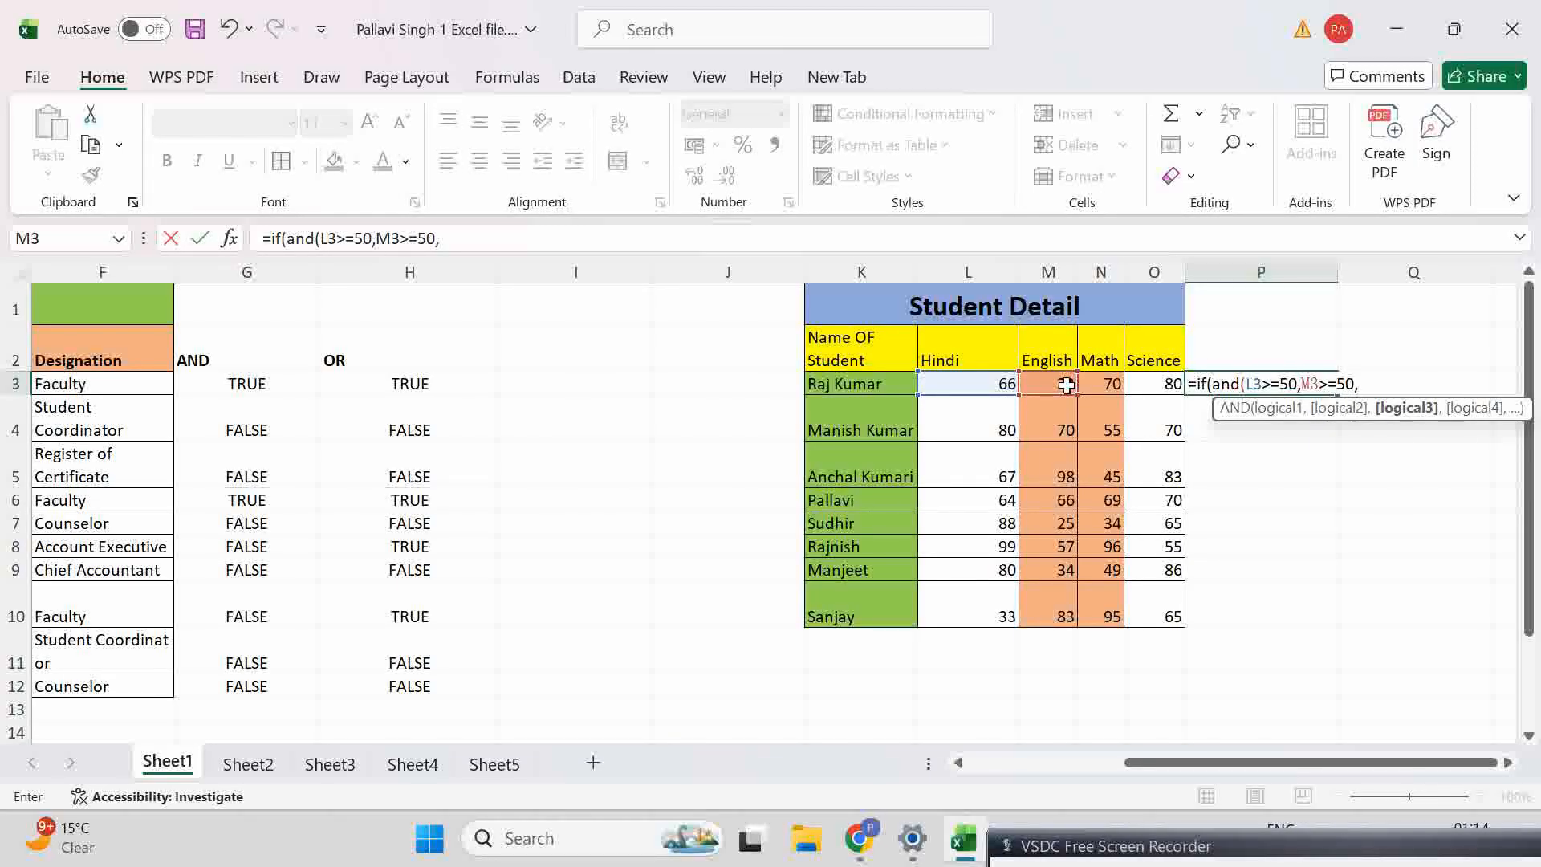
Step: Add N3>=50 and O3>=50 as the Math and Science conditions and close the AND test
{"action": "left_click", "coordinate": [1117, 383]}
{"action": "type", "text": ">=50"}
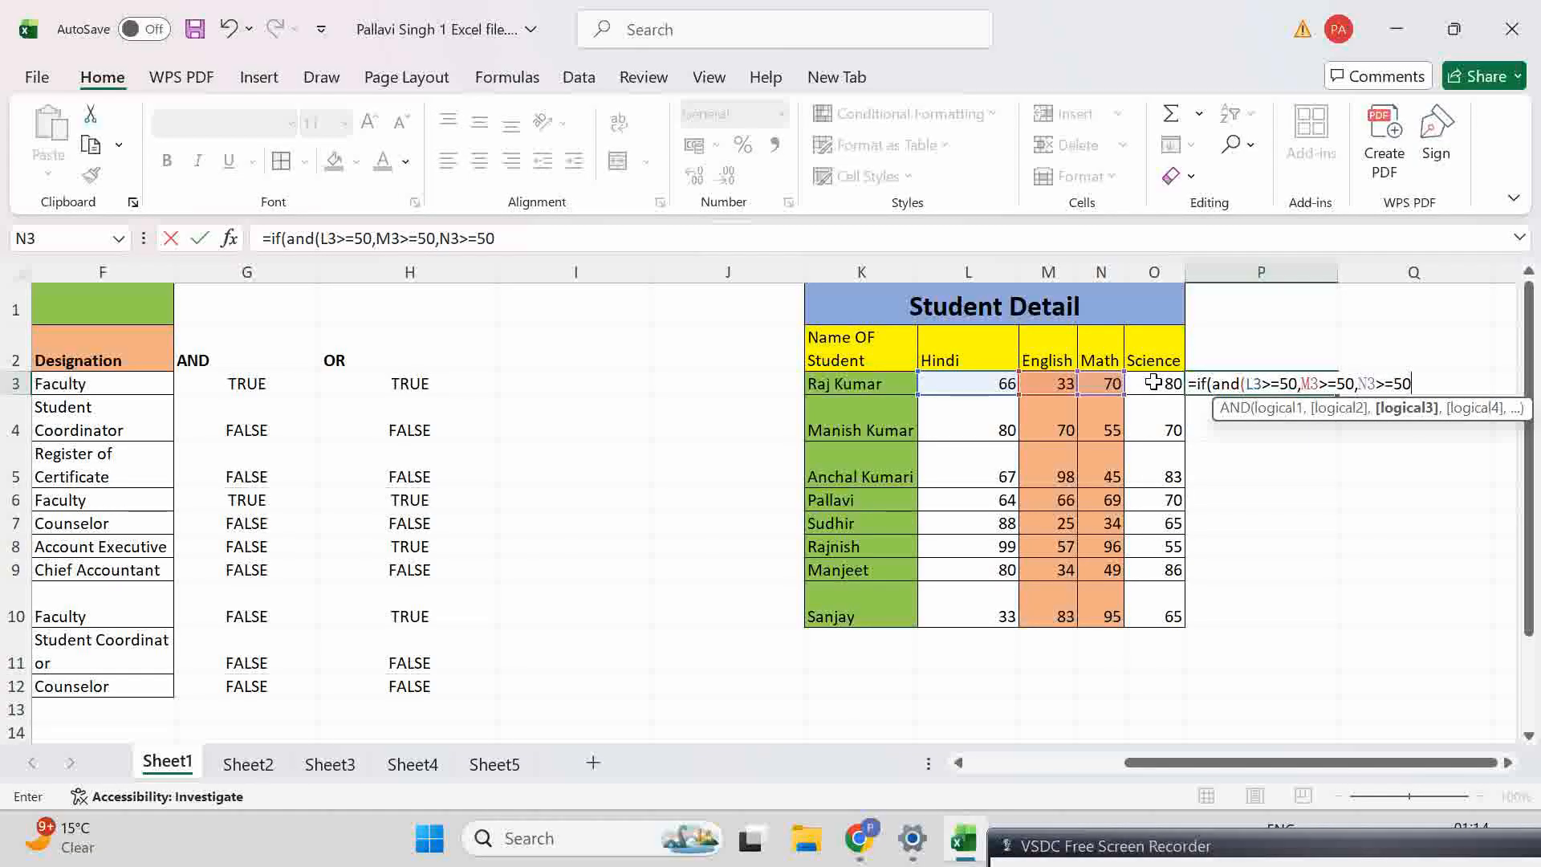
{"action": "key", "text": "Return"}
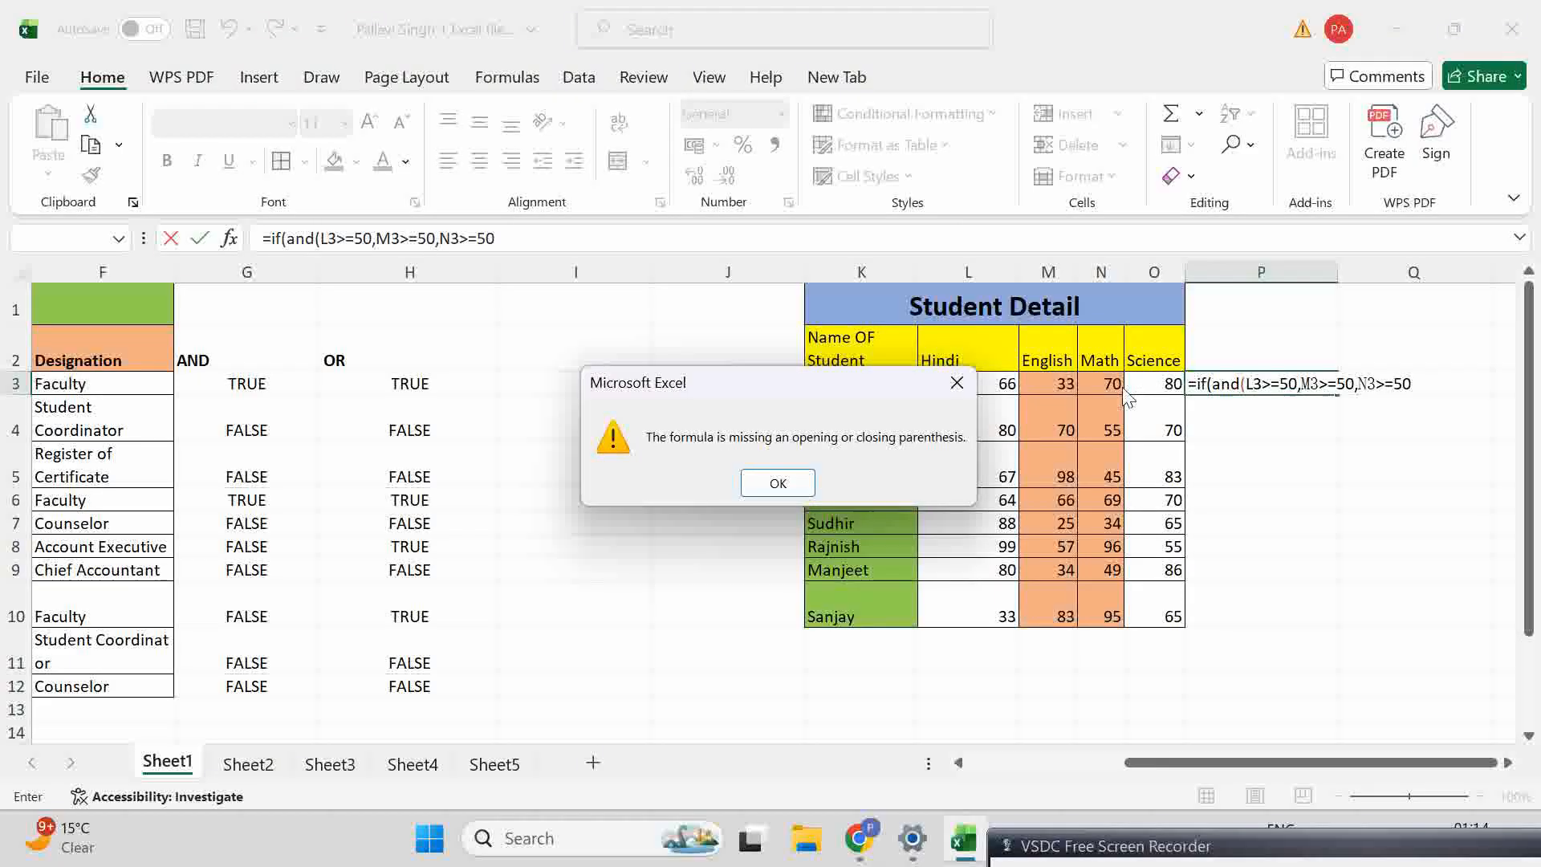
{"action": "left_click", "coordinate": [957, 383]}
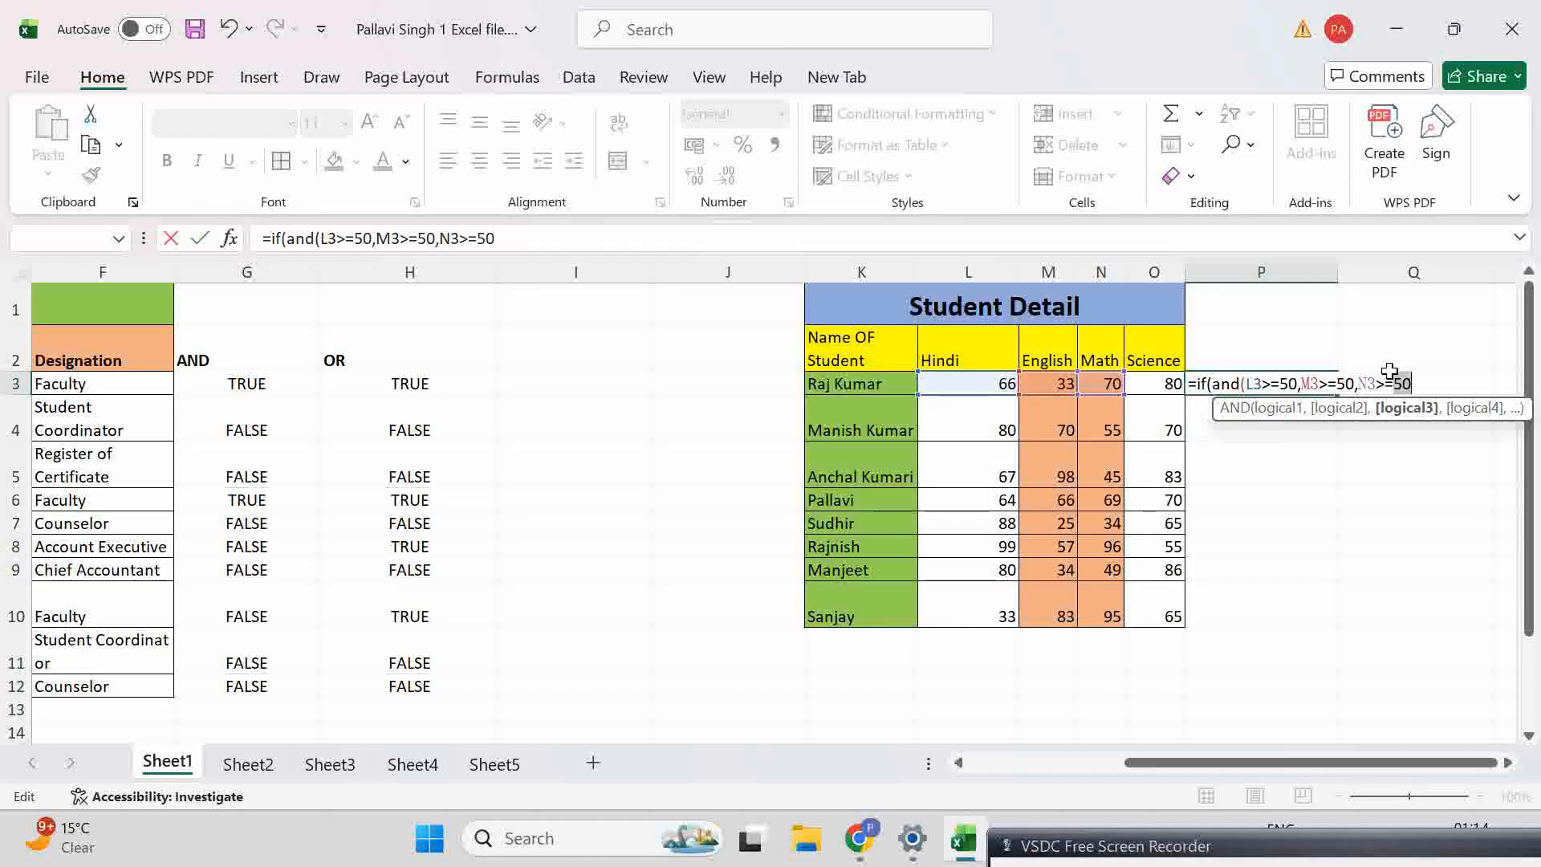
{"action": "type", "text": ","}
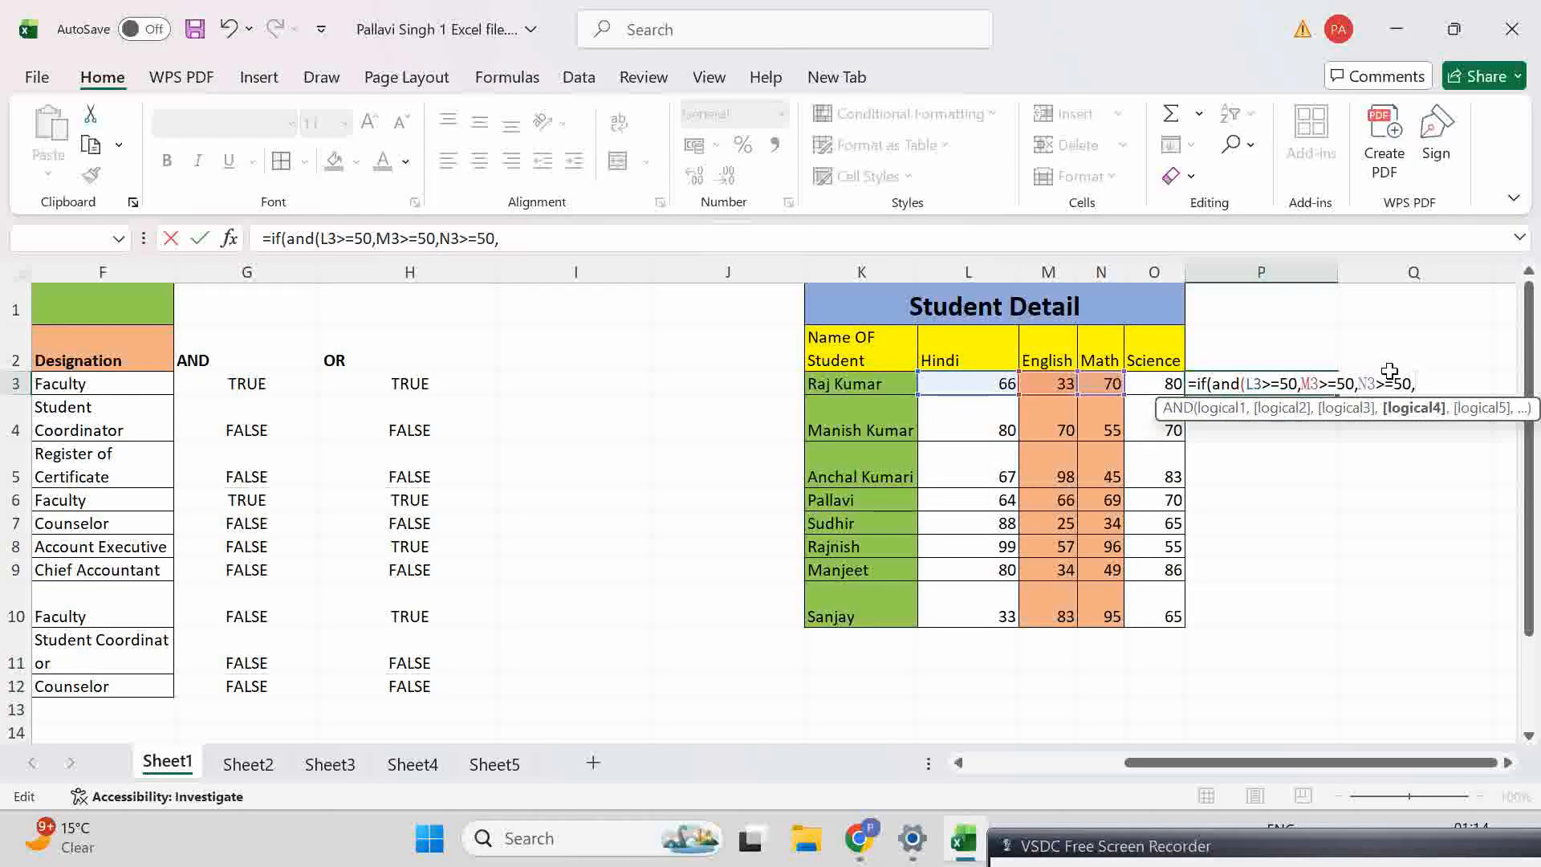
{"action": "left_click", "coordinate": [1146, 383]}
{"action": "type", "text": ">"}
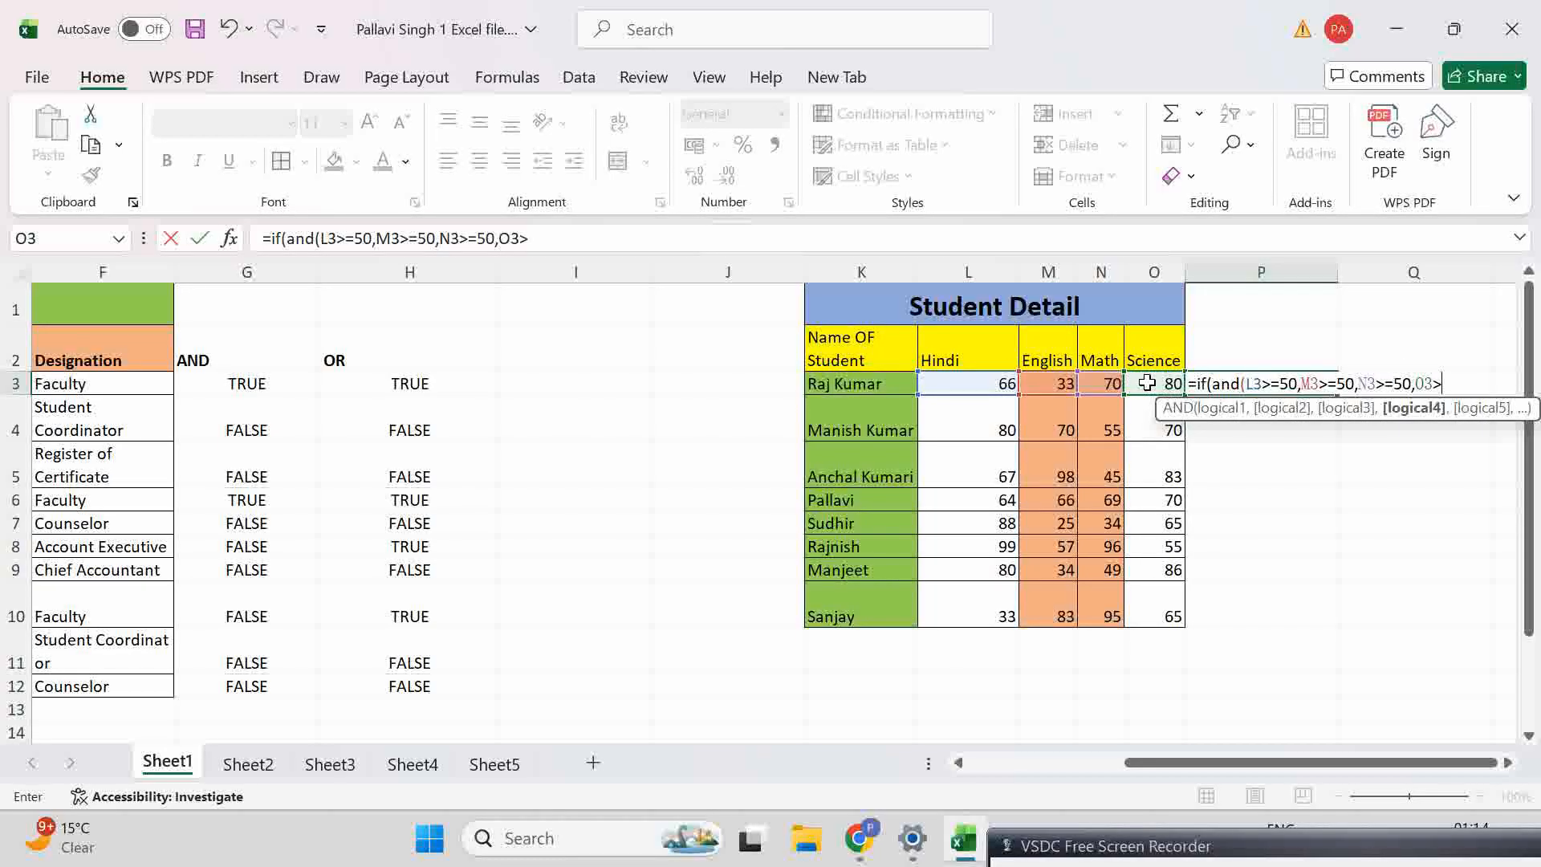
{"action": "type", "text": "=50)"}
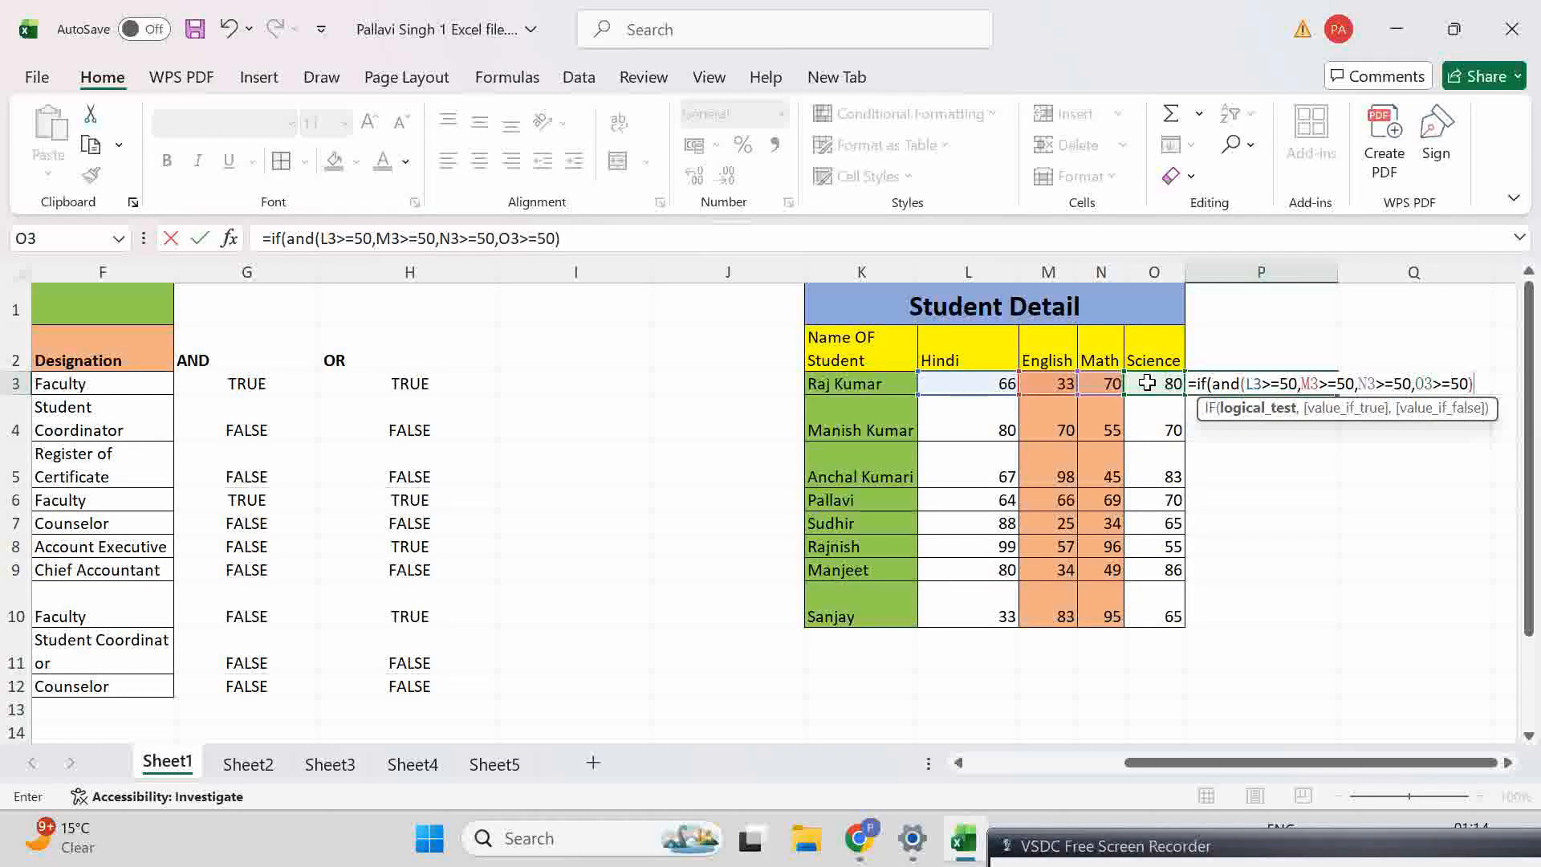
Step: Return "Passed" if the test is true and "Failed" if false, and complete the IF formula in P3
{"action": "type", "text": ","}
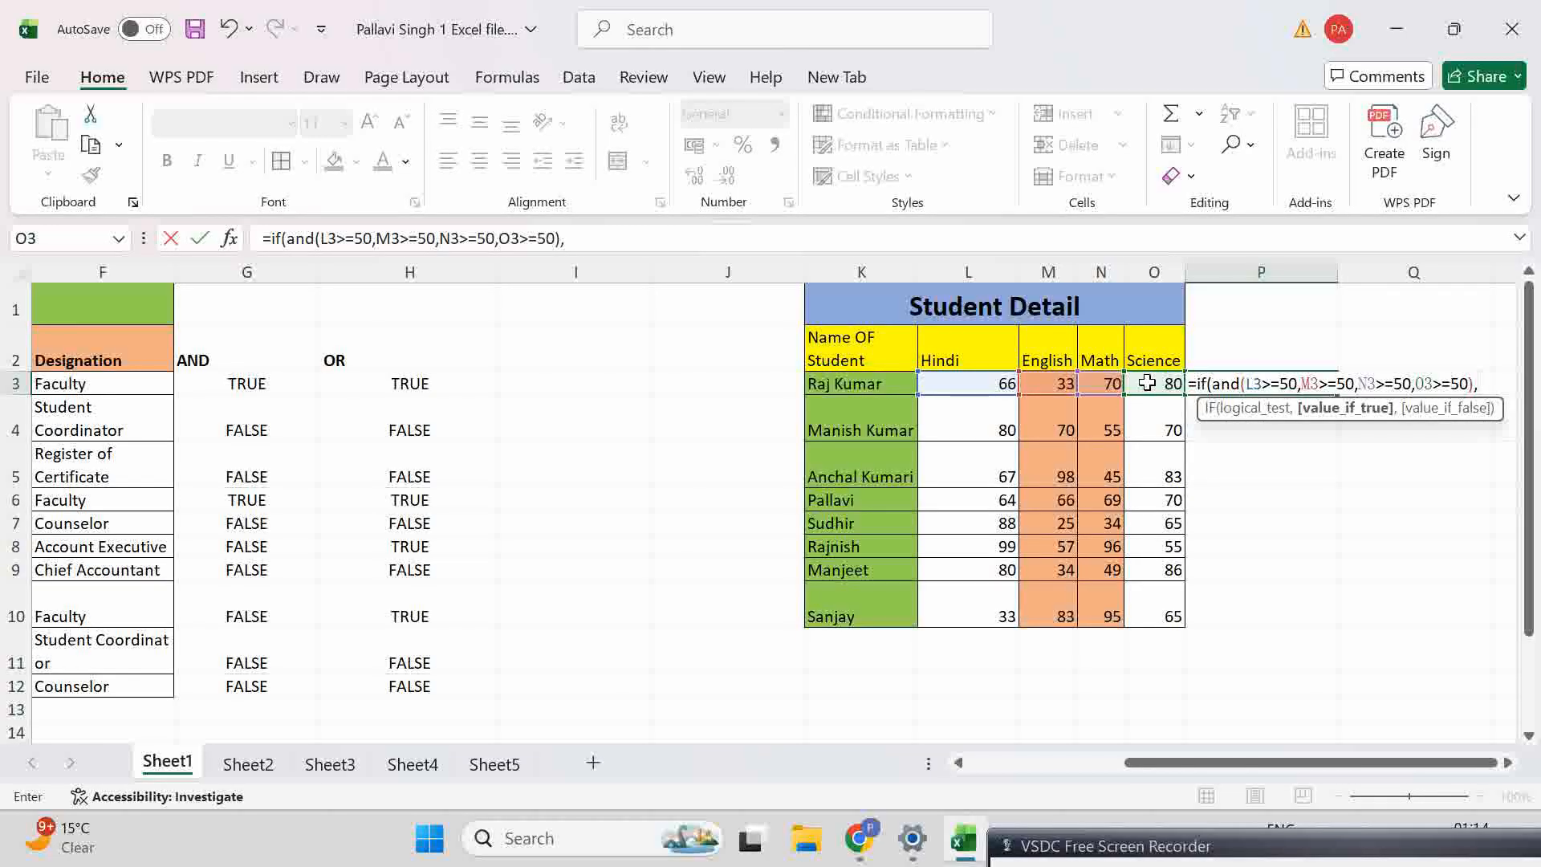
{"action": "type", "text": "\"Passe"}
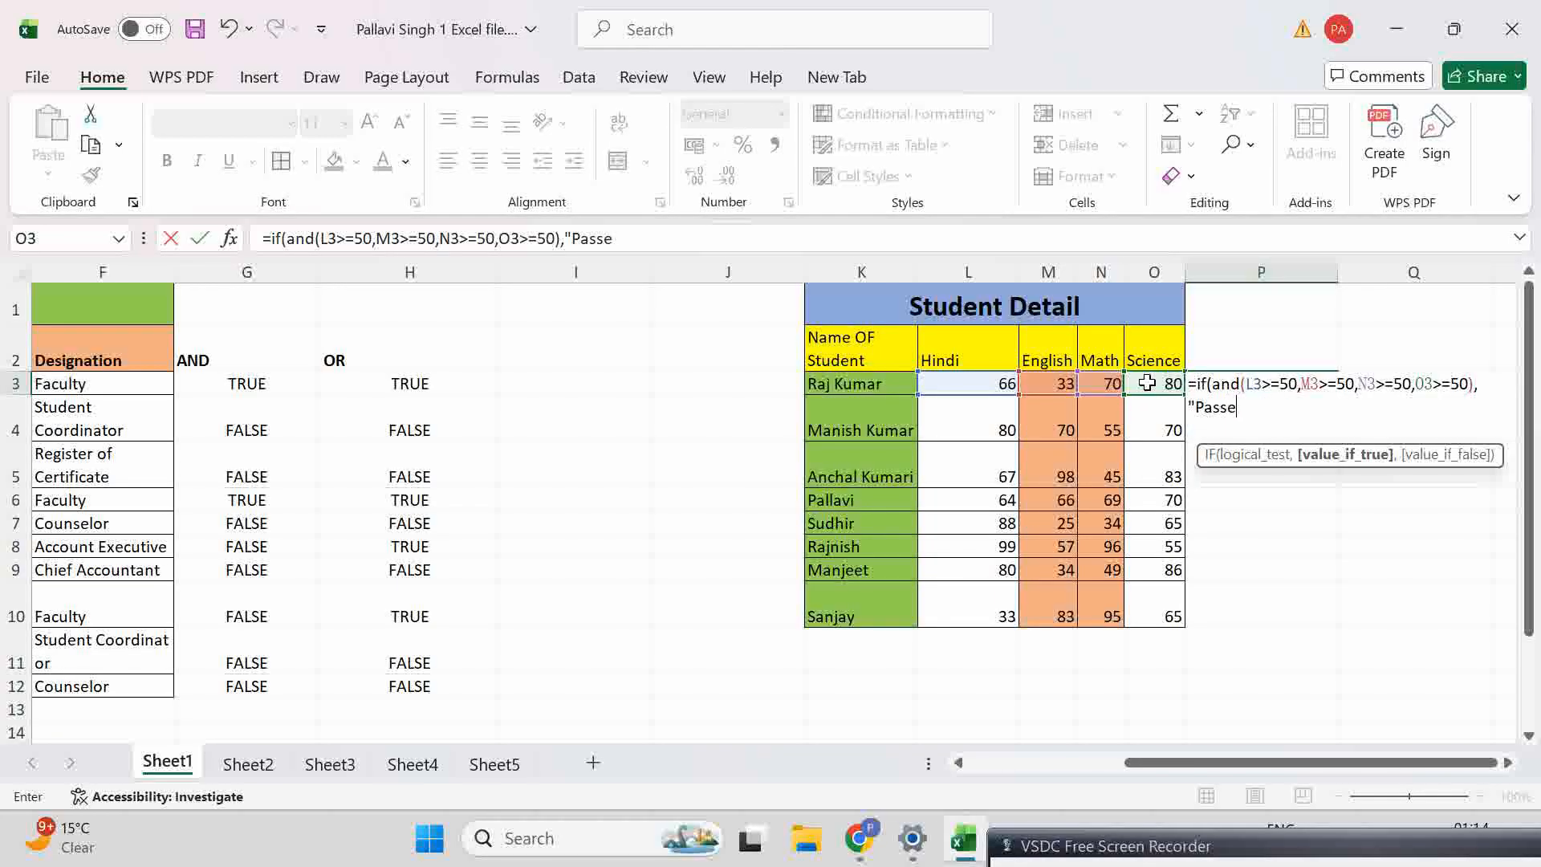
{"action": "type", "text": "d\","}
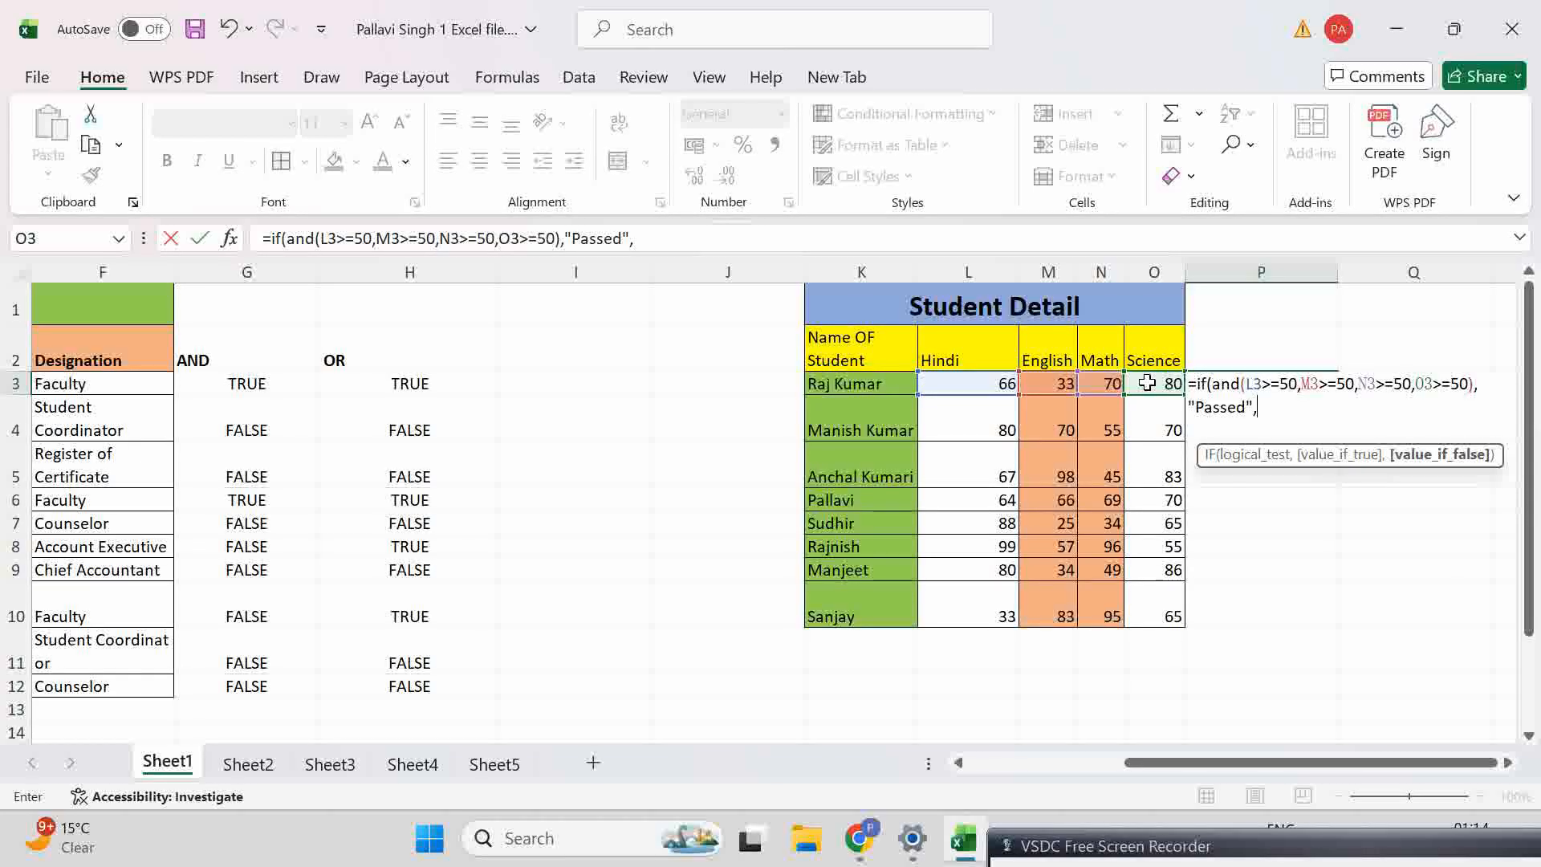
{"action": "type", "text": "\"Failed"}
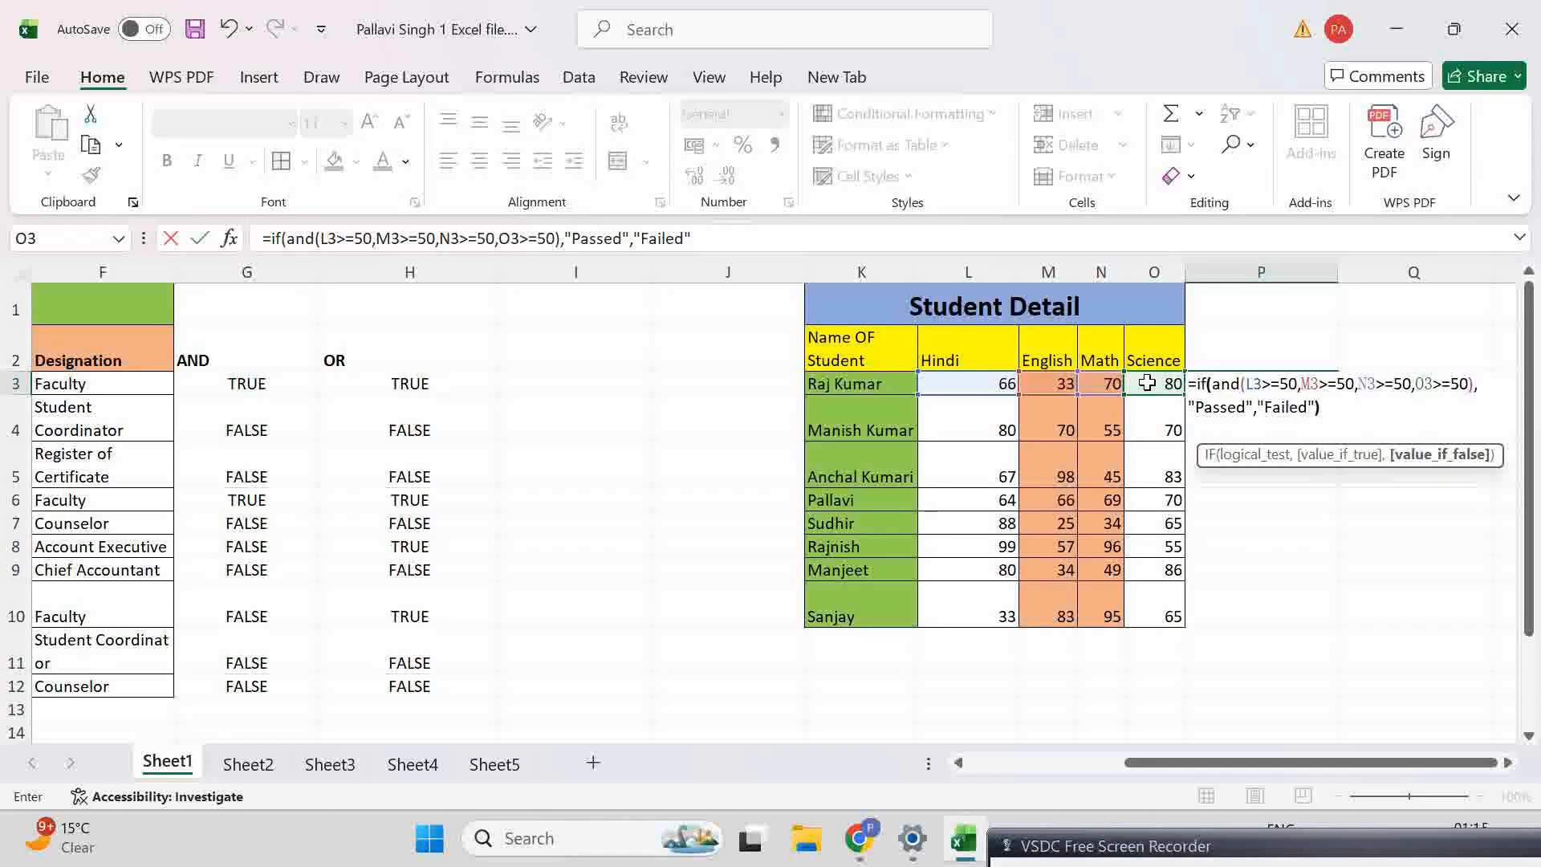
{"action": "type", "text": "\")"}
{"action": "key", "text": "Return"}
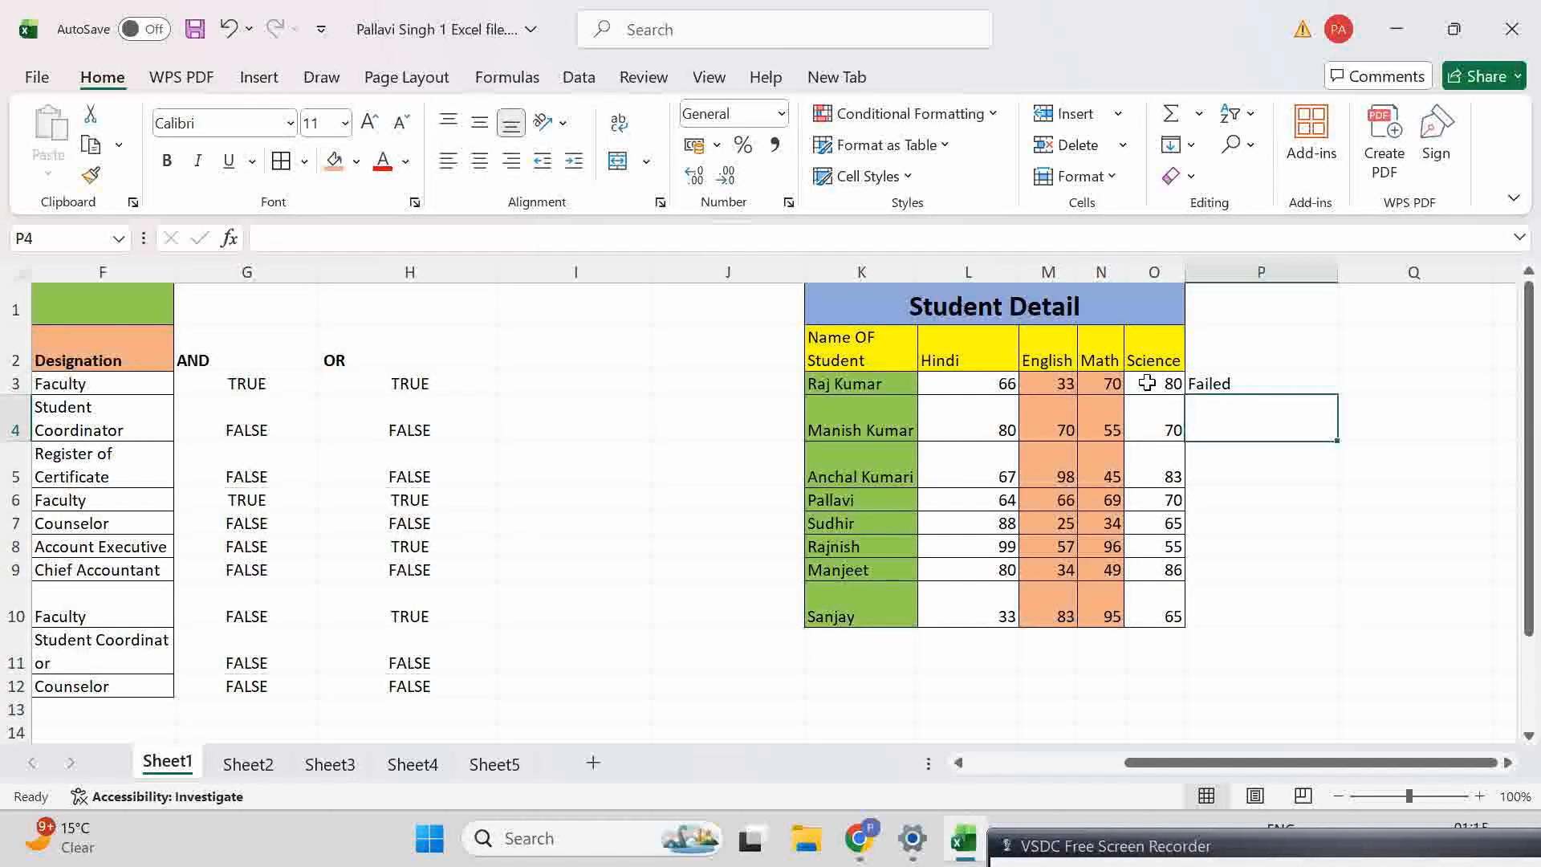
Step: Check the P3 result against the English mark in M3, and copy the formula down the column to P10
{"action": "left_click", "coordinate": [1236, 387]}
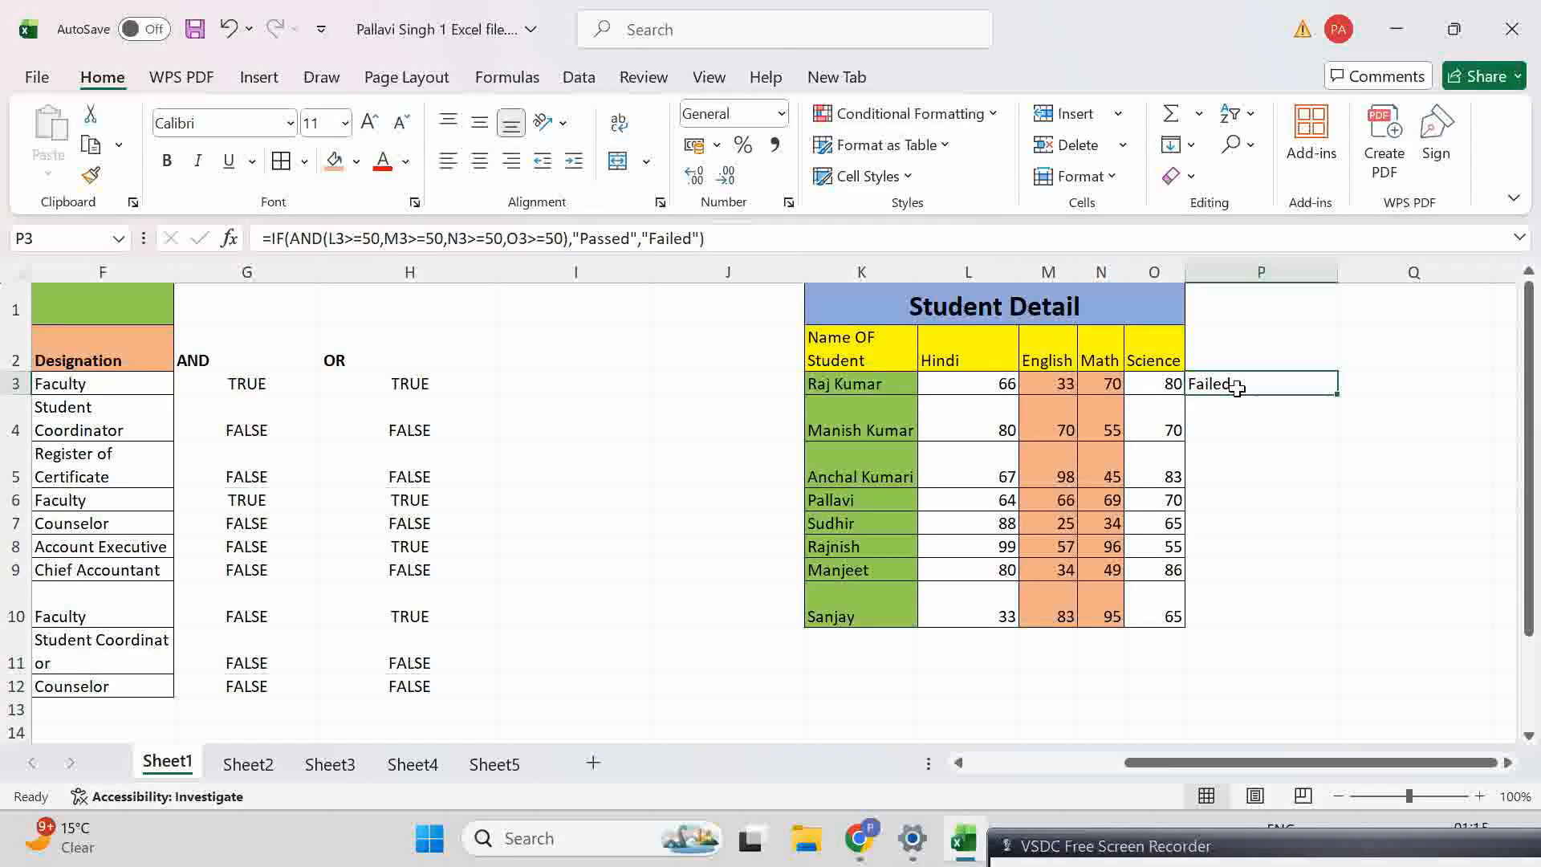
{"action": "left_click", "coordinate": [1066, 377]}
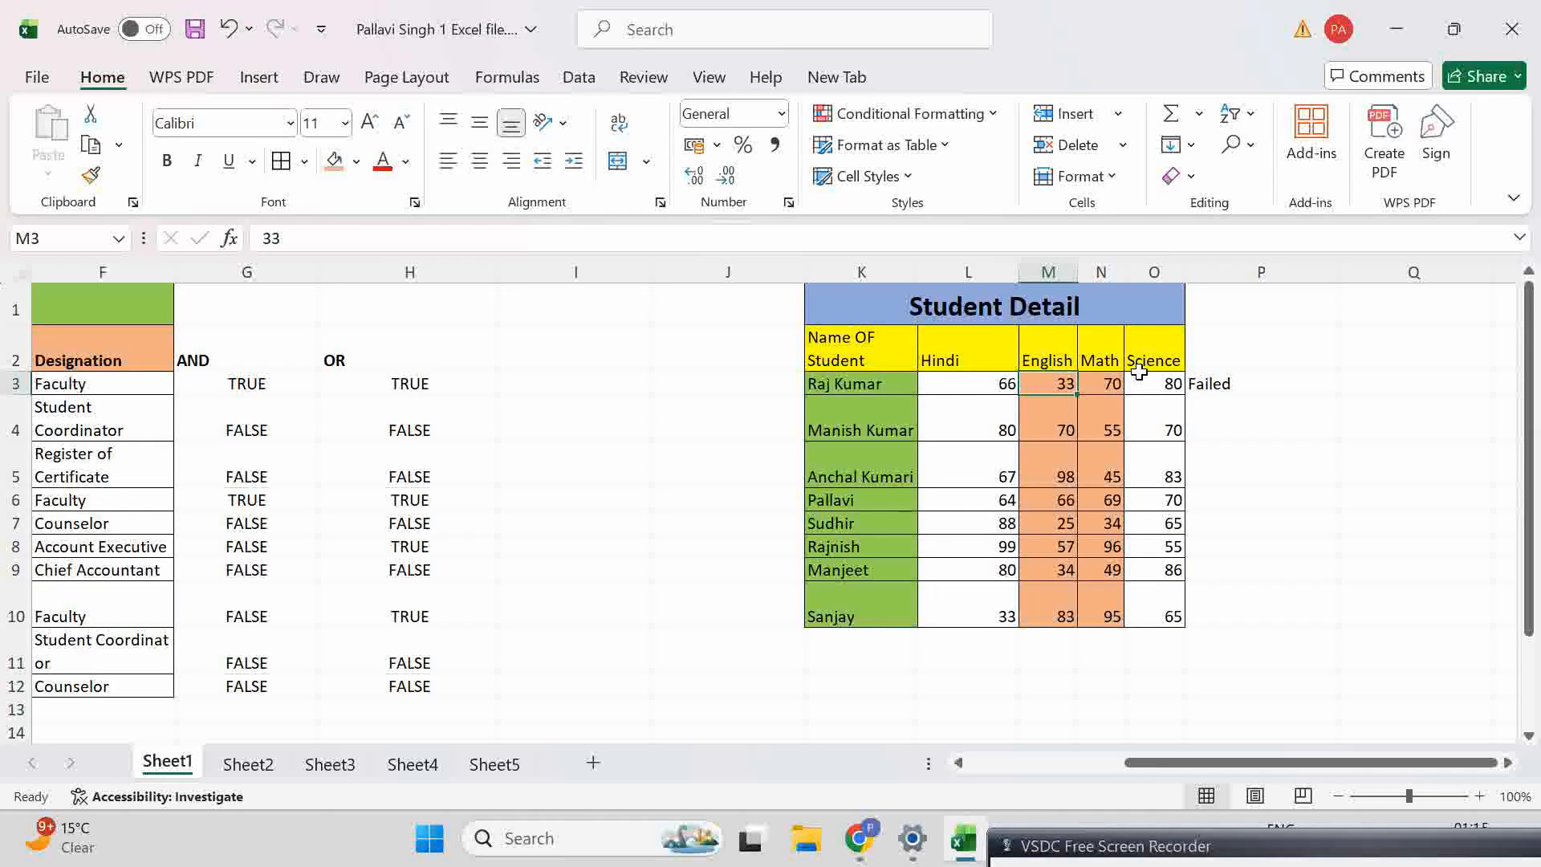
{"action": "left_click", "coordinate": [1267, 382]}
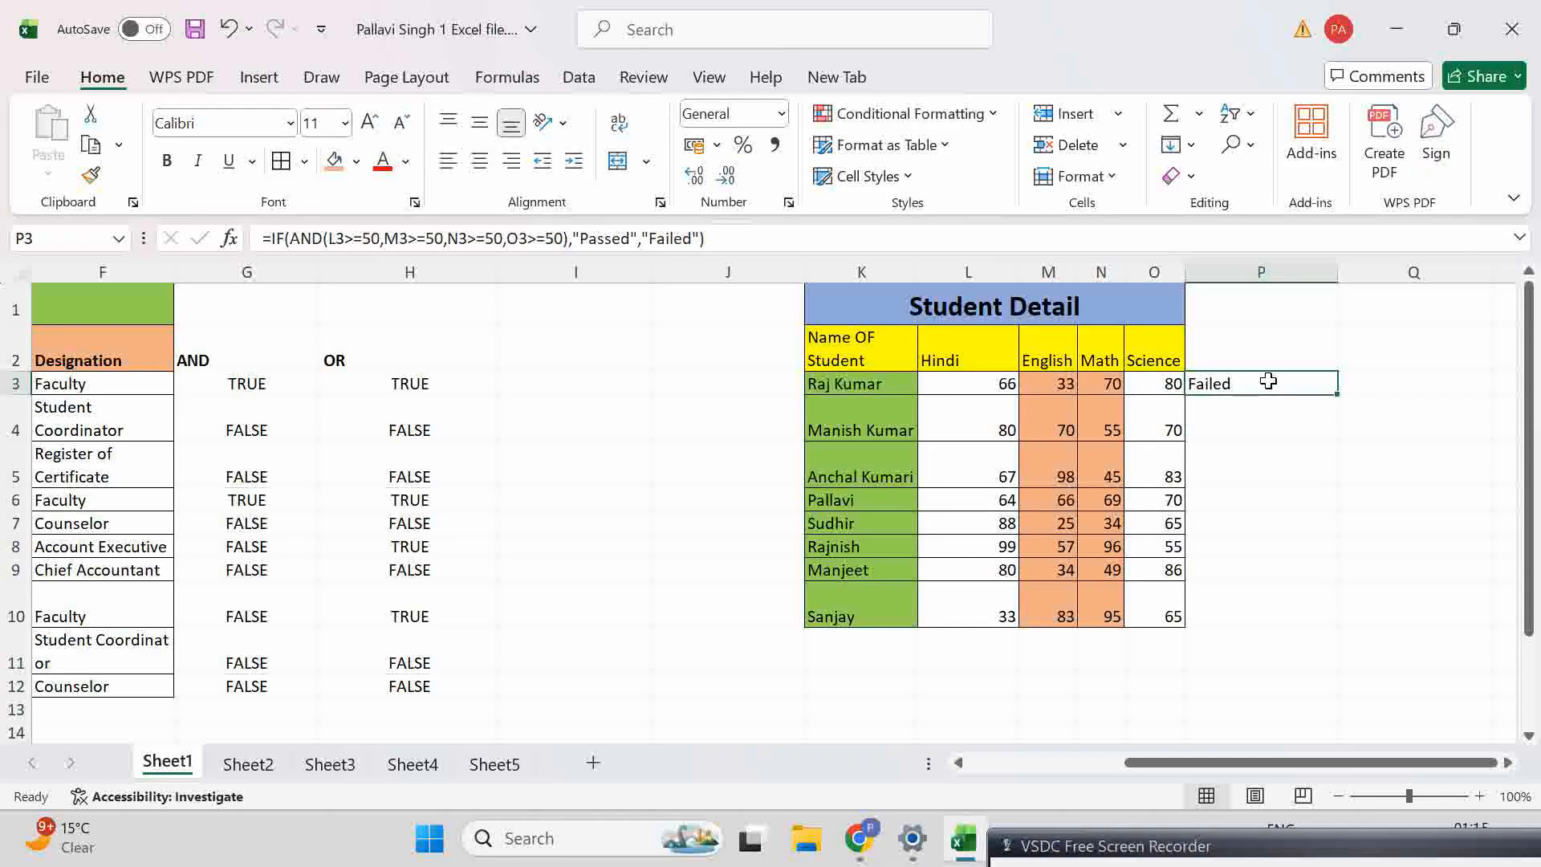
{"action": "left_click_drag", "start_coordinate": [1338, 395], "coordinate": [1322, 621]}
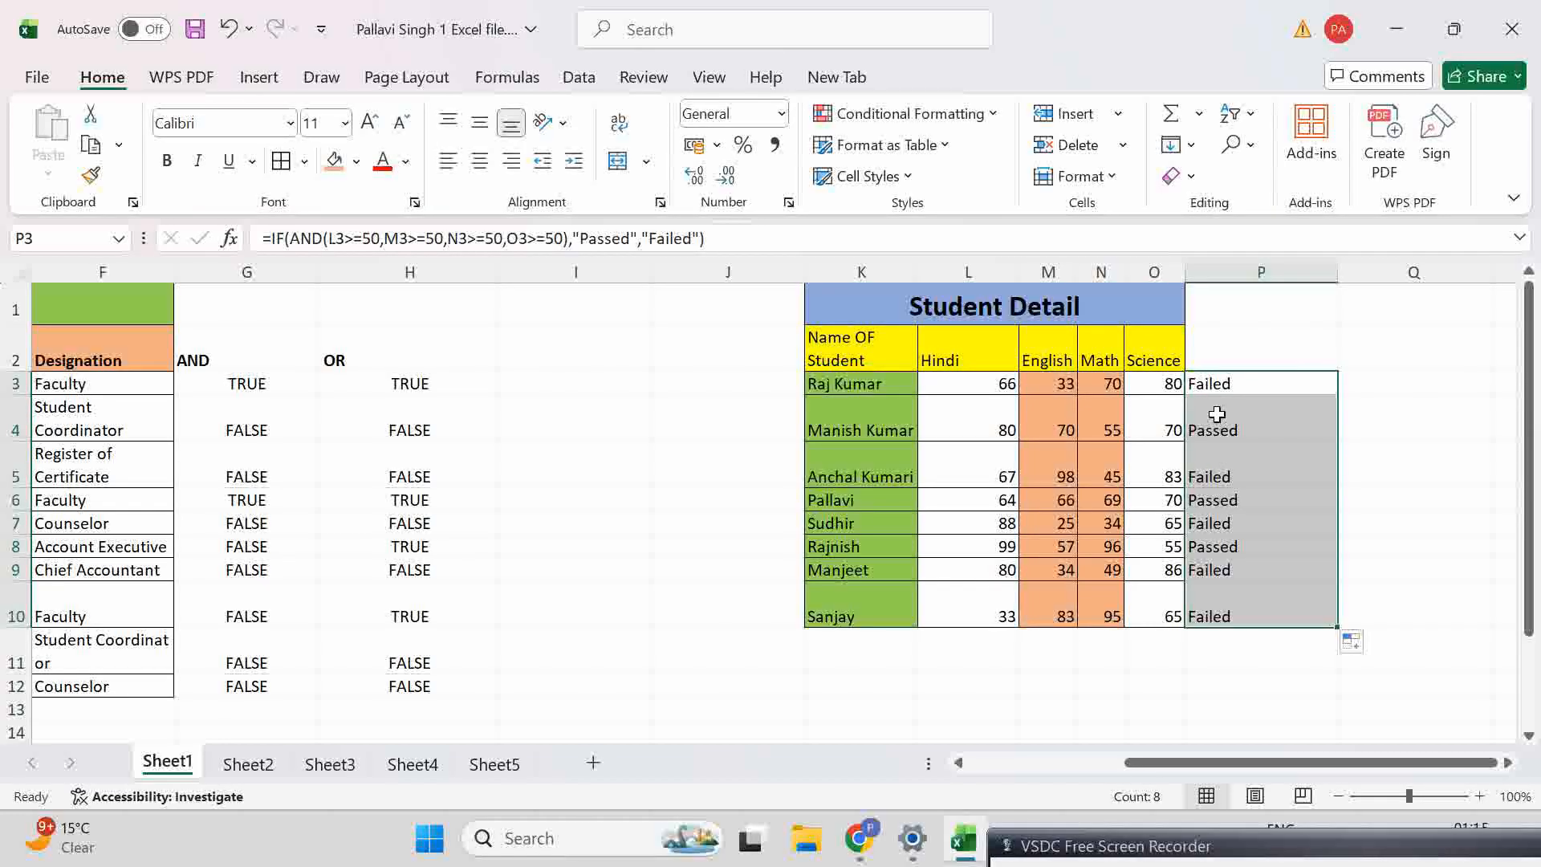
Step: Compare the IF results in column P with the students' subject marks, including the English mark in M3 and the Math mark in N5
{"action": "left_click", "coordinate": [1225, 383]}
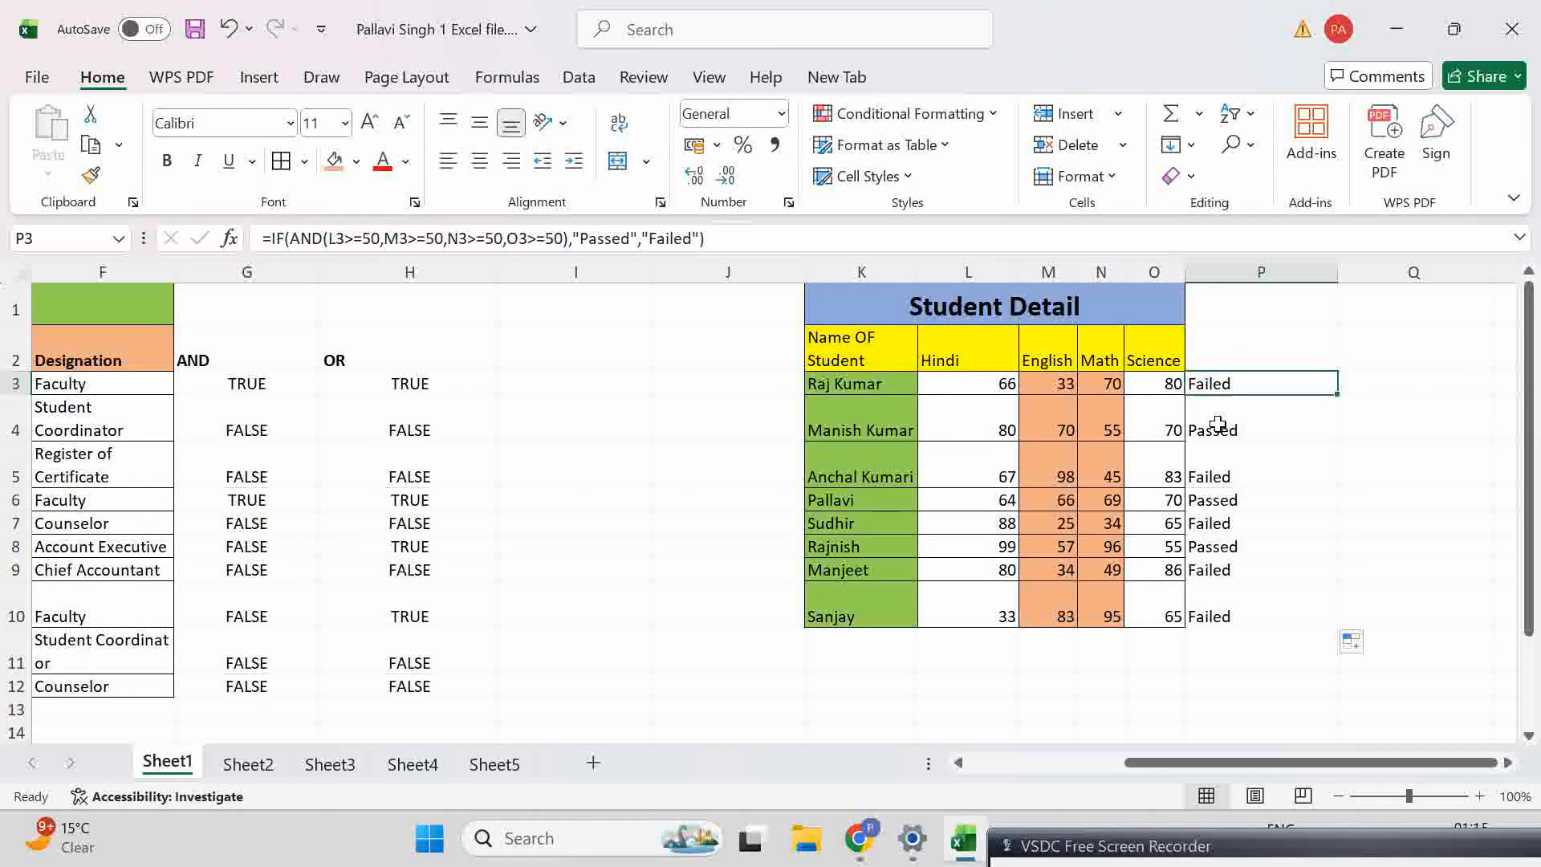
{"action": "left_click", "coordinate": [1218, 421]}
{"action": "left_click", "coordinate": [1207, 500]}
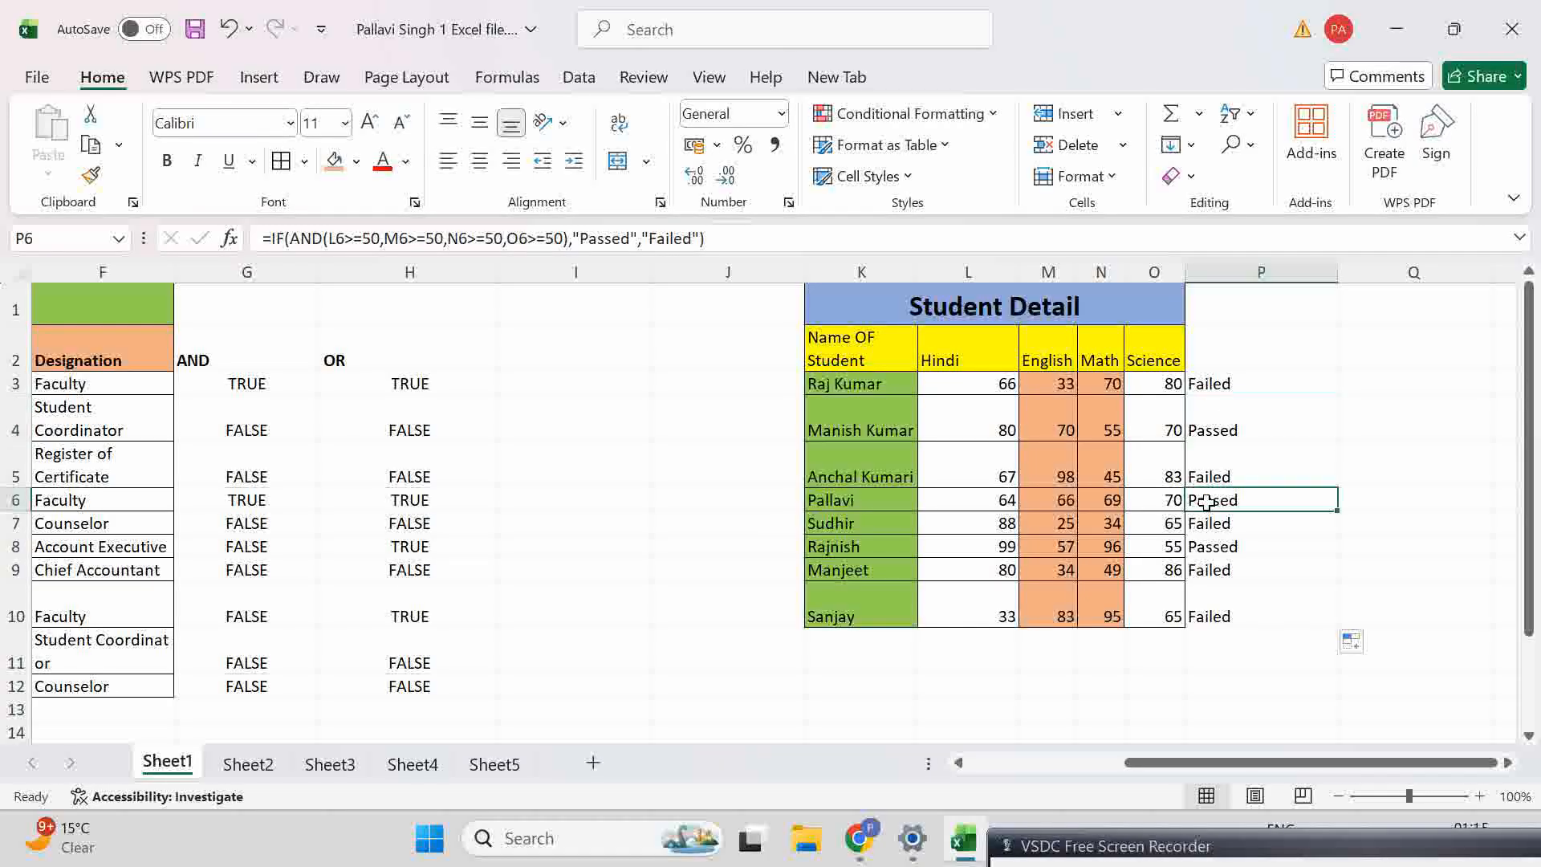
{"action": "left_click", "coordinate": [1205, 547]}
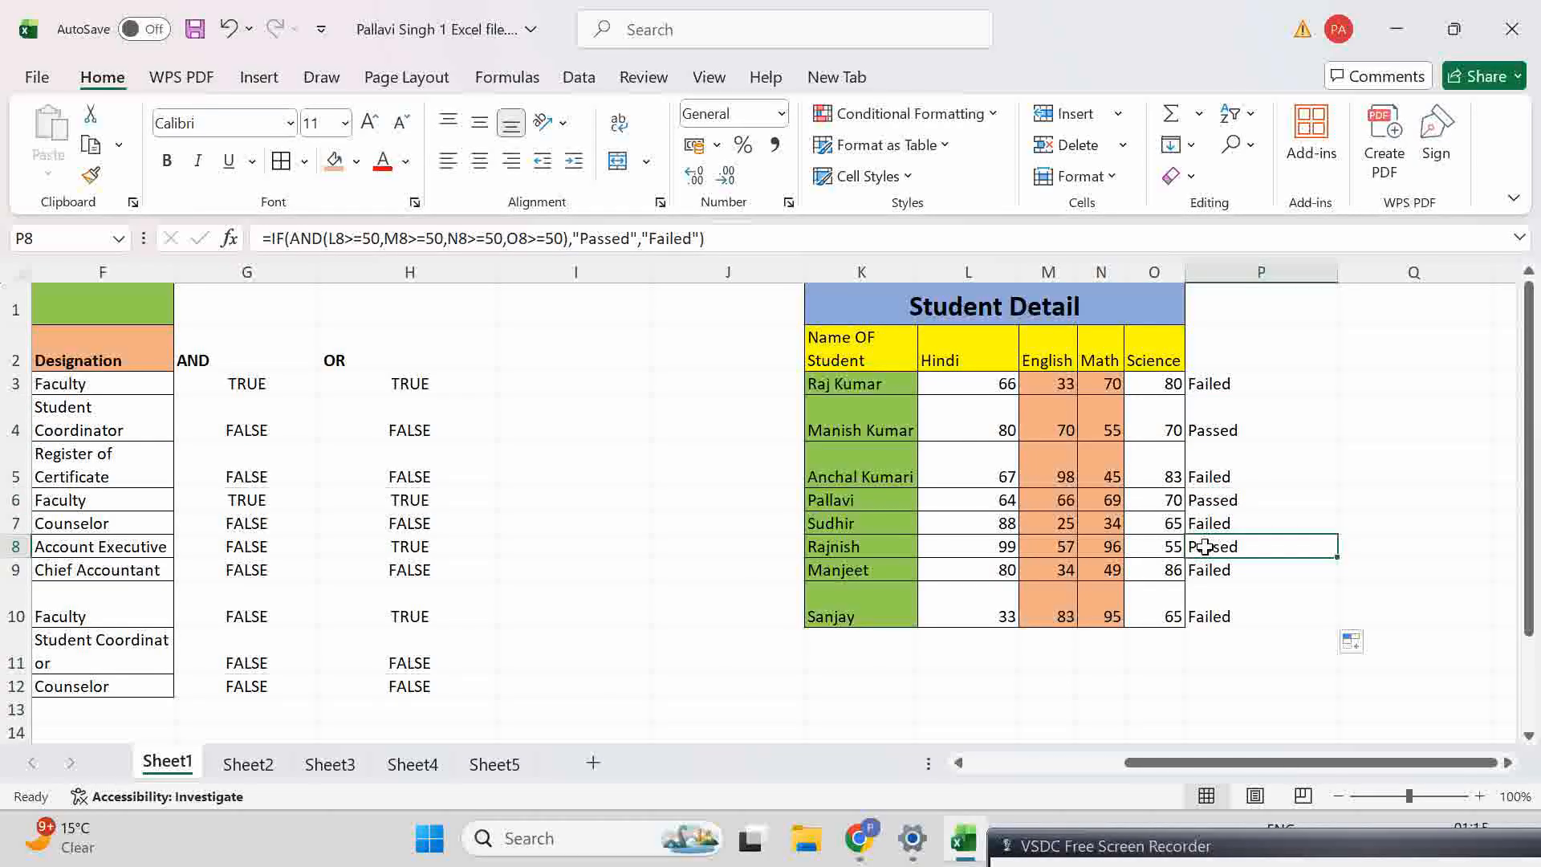
{"action": "left_click", "coordinate": [1223, 386]}
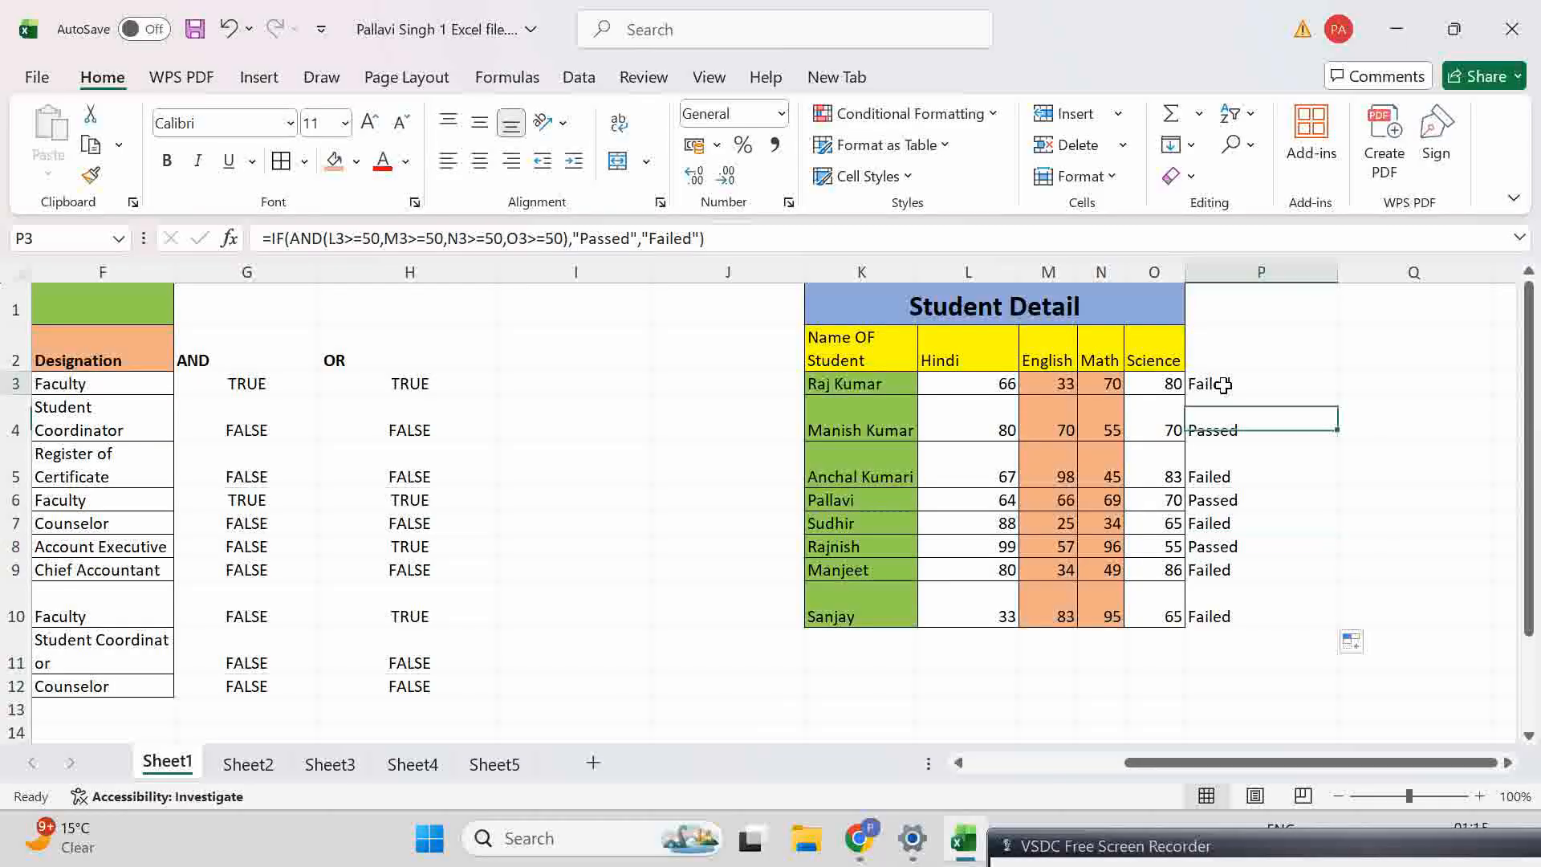
{"action": "left_click", "coordinate": [1065, 385]}
{"action": "left_click", "coordinate": [1213, 467]}
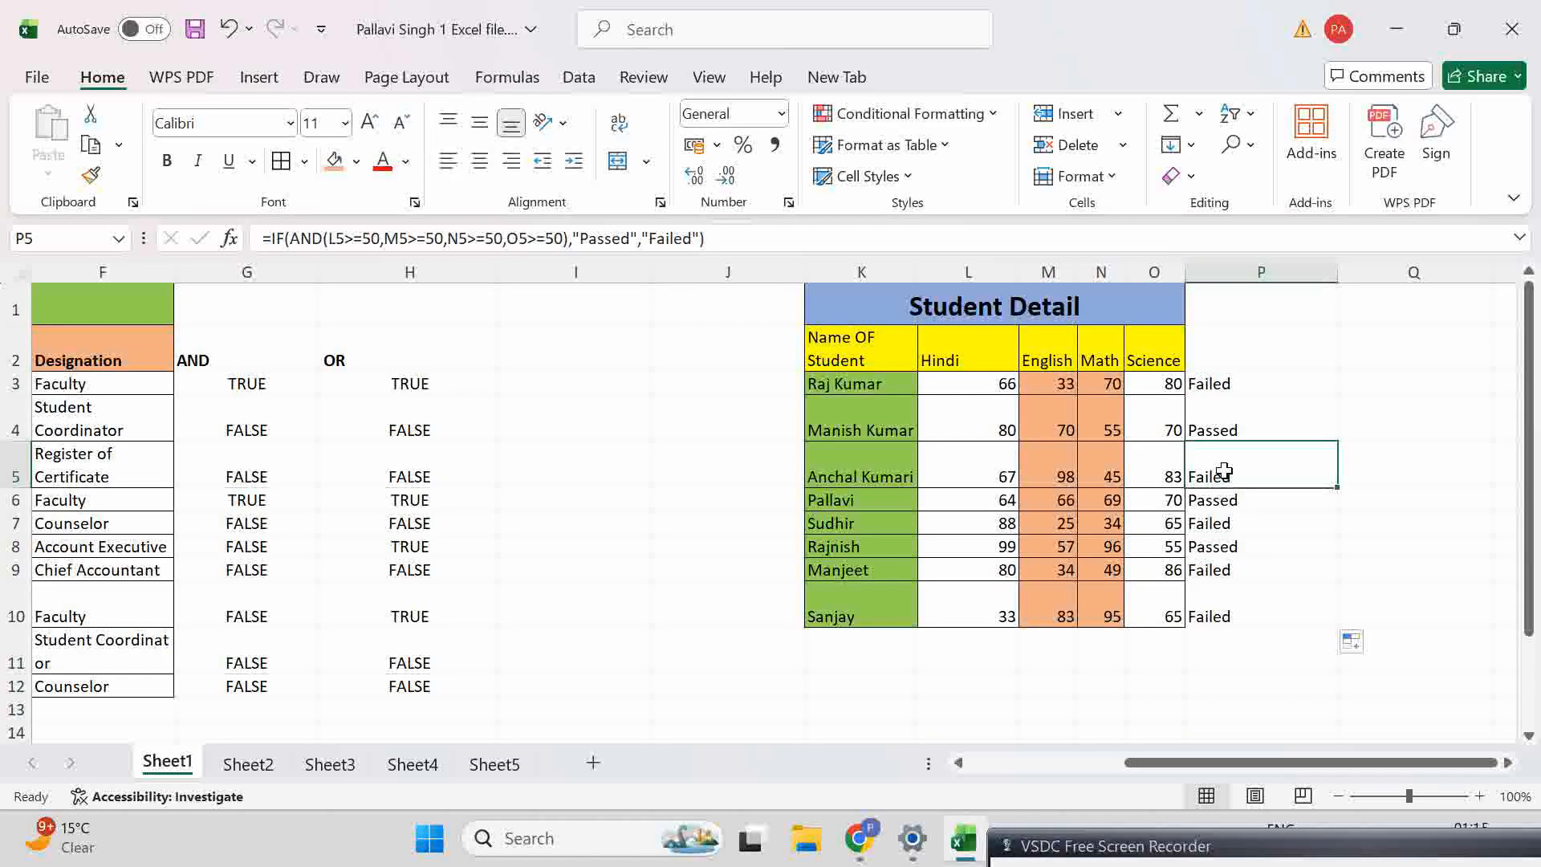
{"action": "left_click", "coordinate": [1117, 480]}
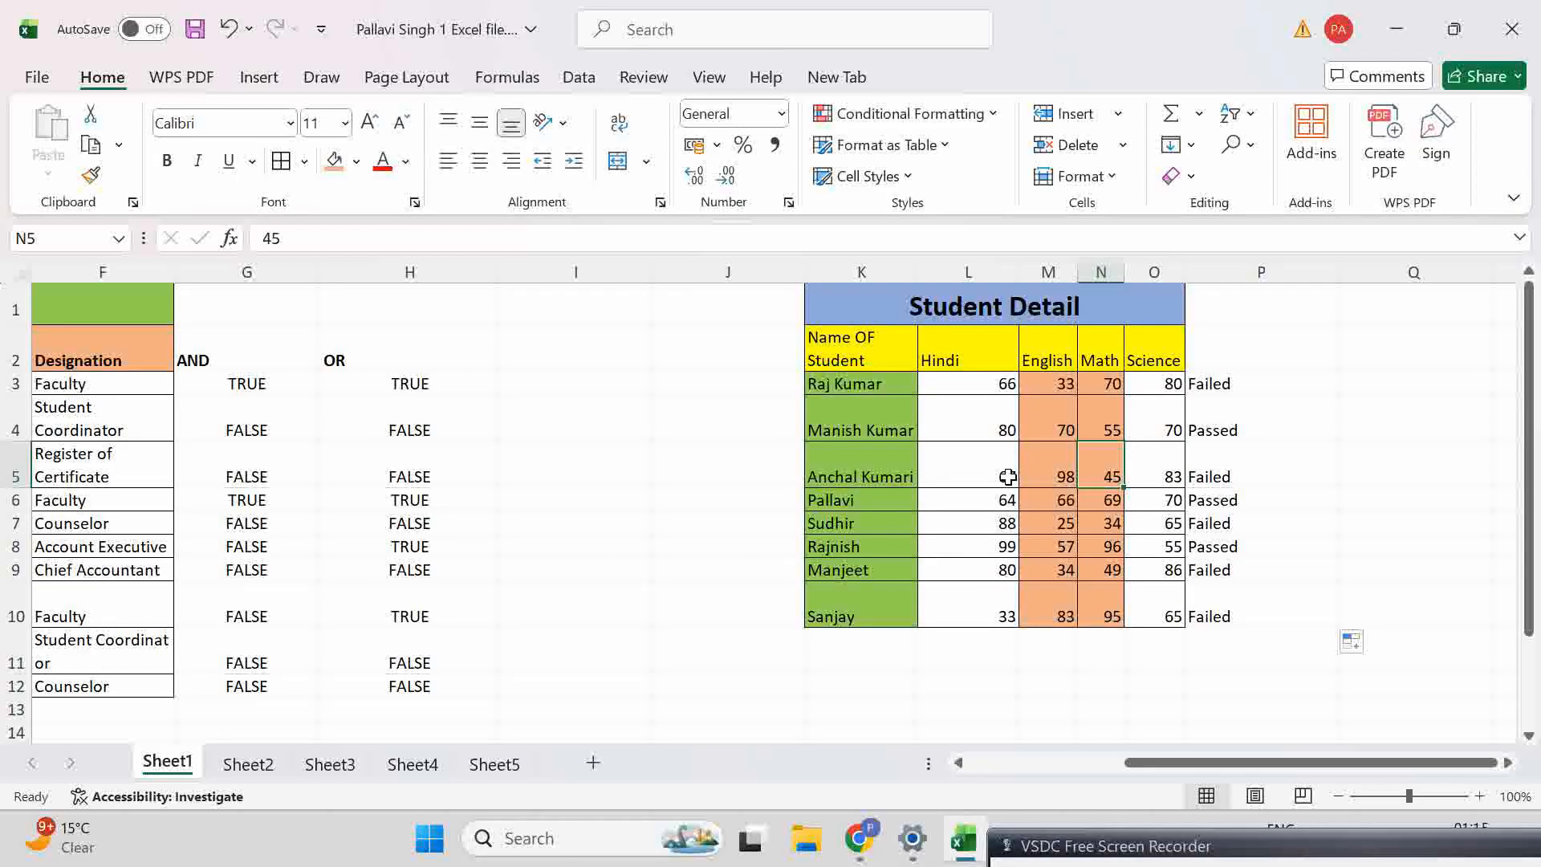
{"action": "left_click", "coordinate": [1214, 585]}
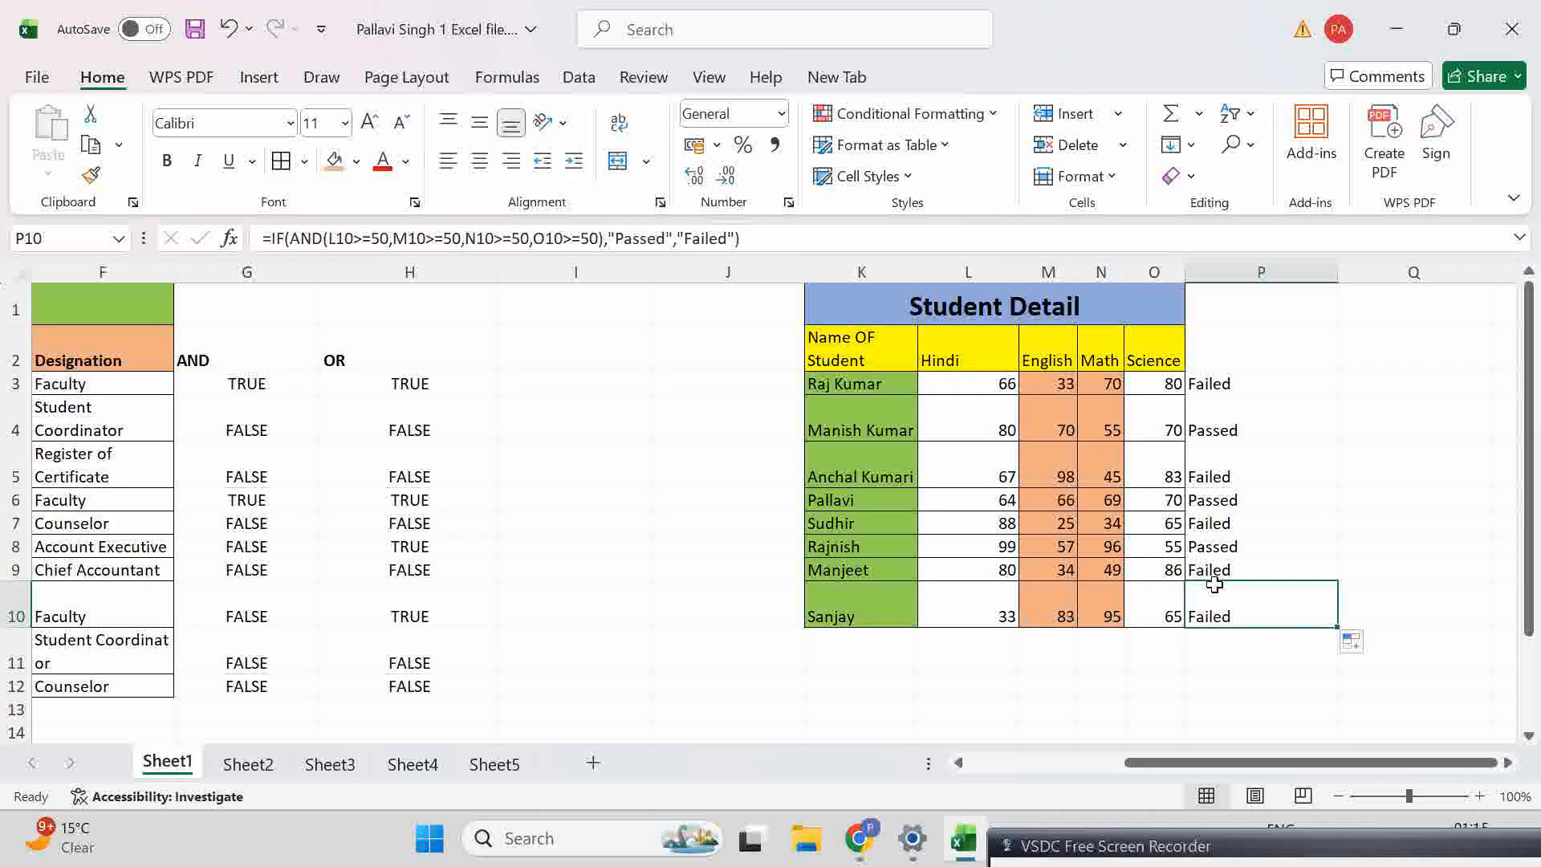
Step: Compare the results in P9 and P10 with the marks in M9:O10 and the Hindi mark in L10
{"action": "left_click", "coordinate": [1073, 560]}
{"action": "left_click_drag", "start_coordinate": [1073, 559], "coordinate": [1170, 585]}
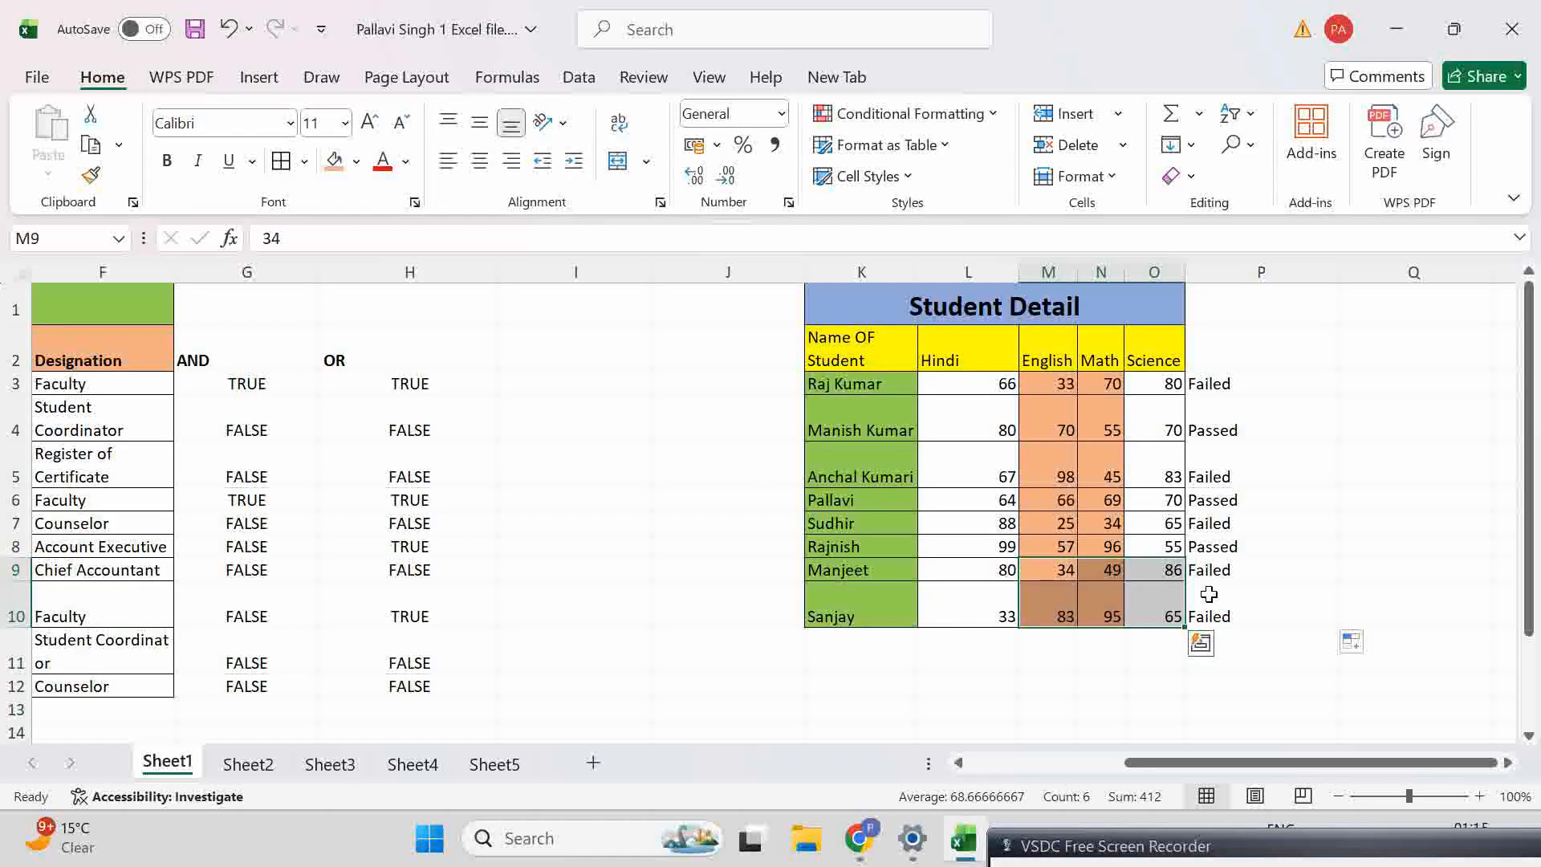
{"action": "left_click", "coordinate": [1203, 591]}
{"action": "left_click", "coordinate": [984, 599]}
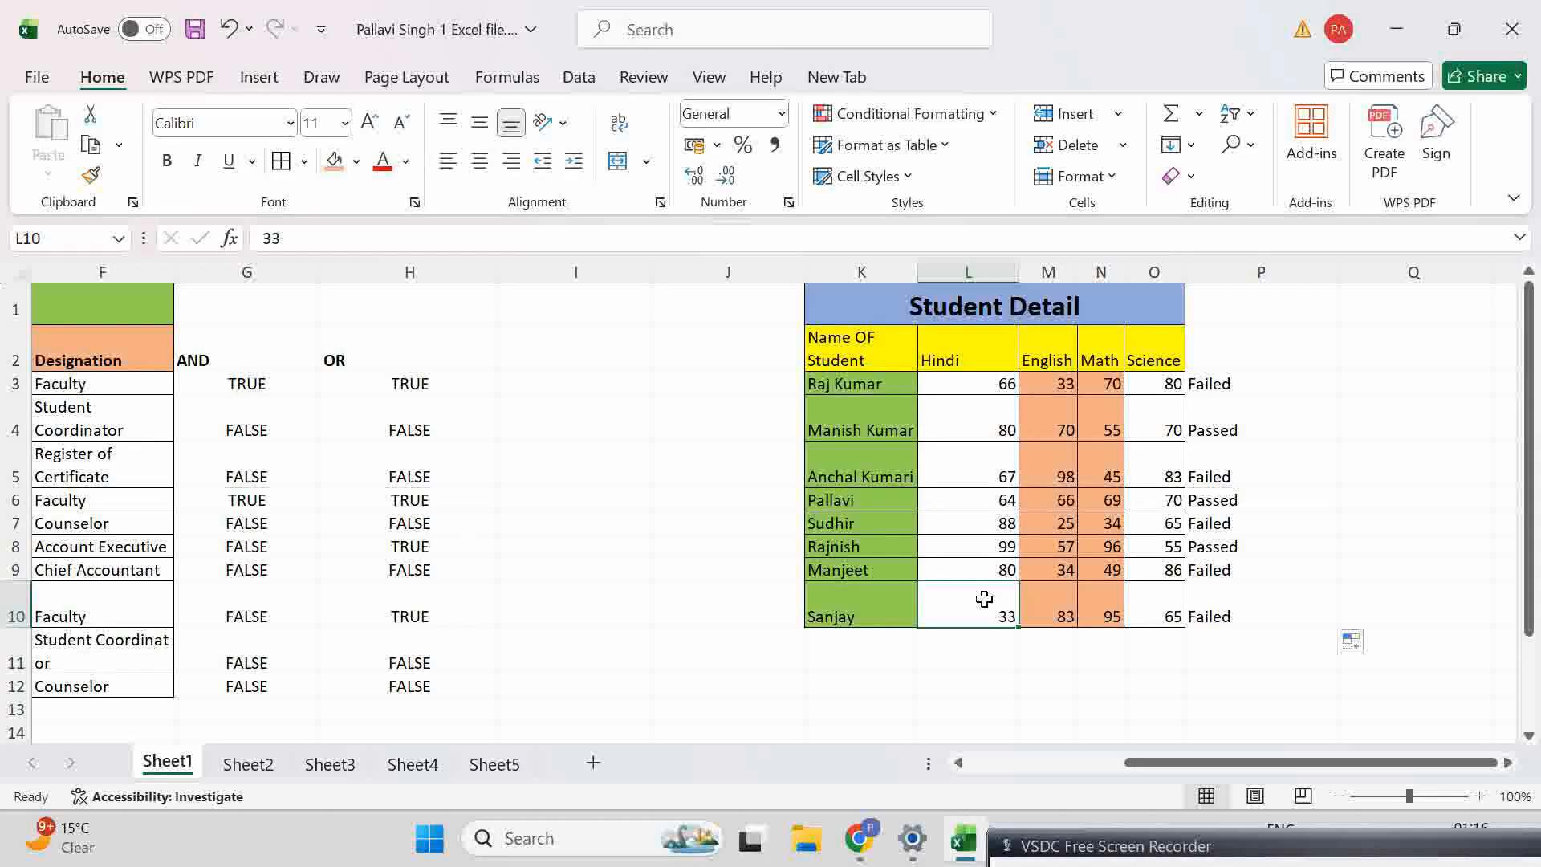
Step: Label the AND-based result column by entering "if(and(" as the heading in P2
{"action": "left_click", "coordinate": [1229, 332]}
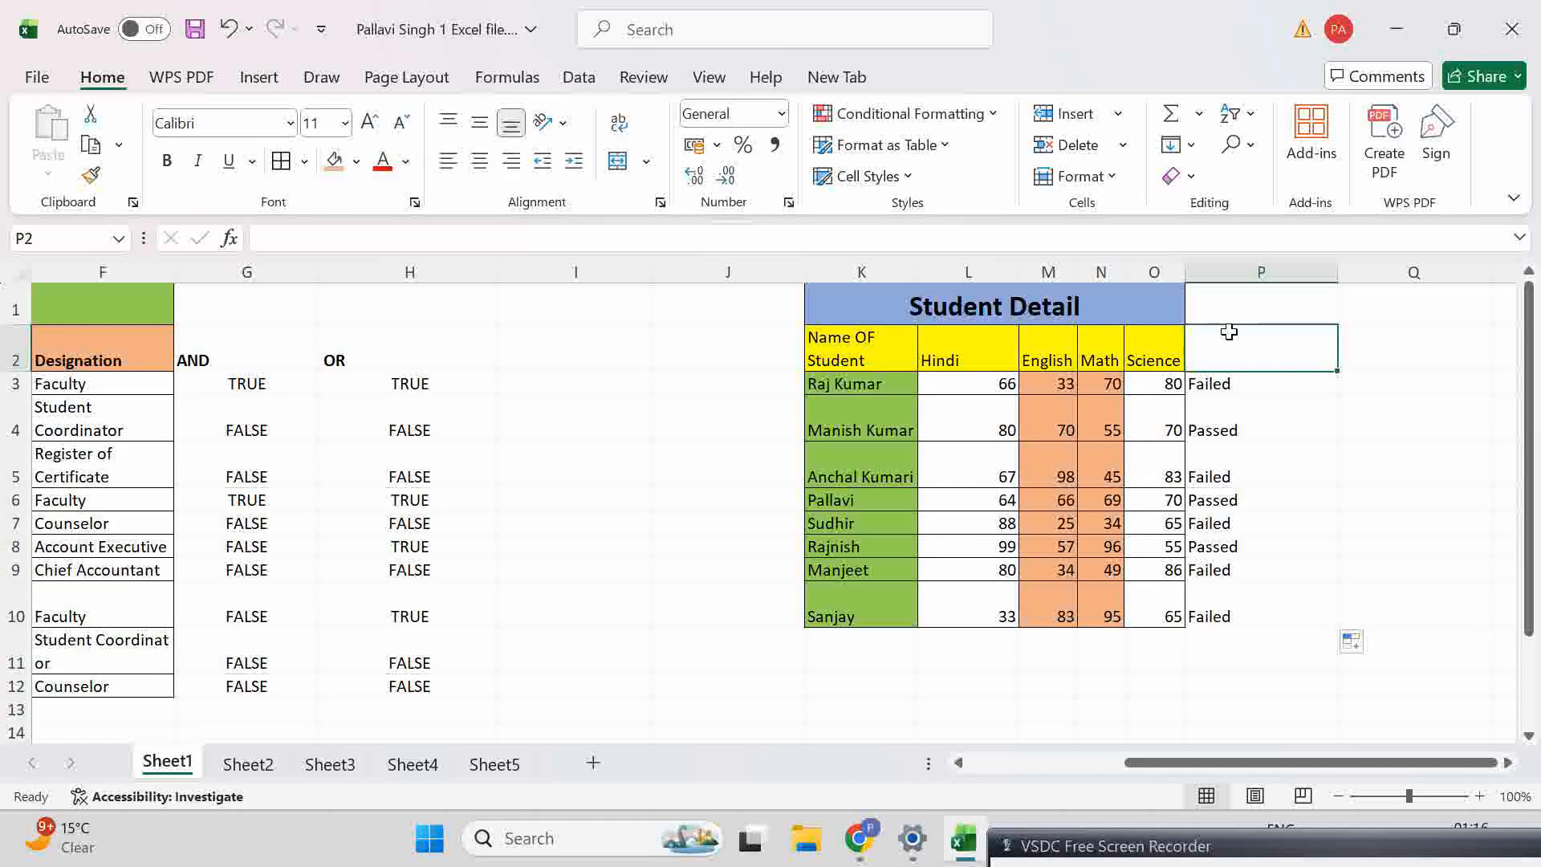
{"action": "type", "text": "if"}
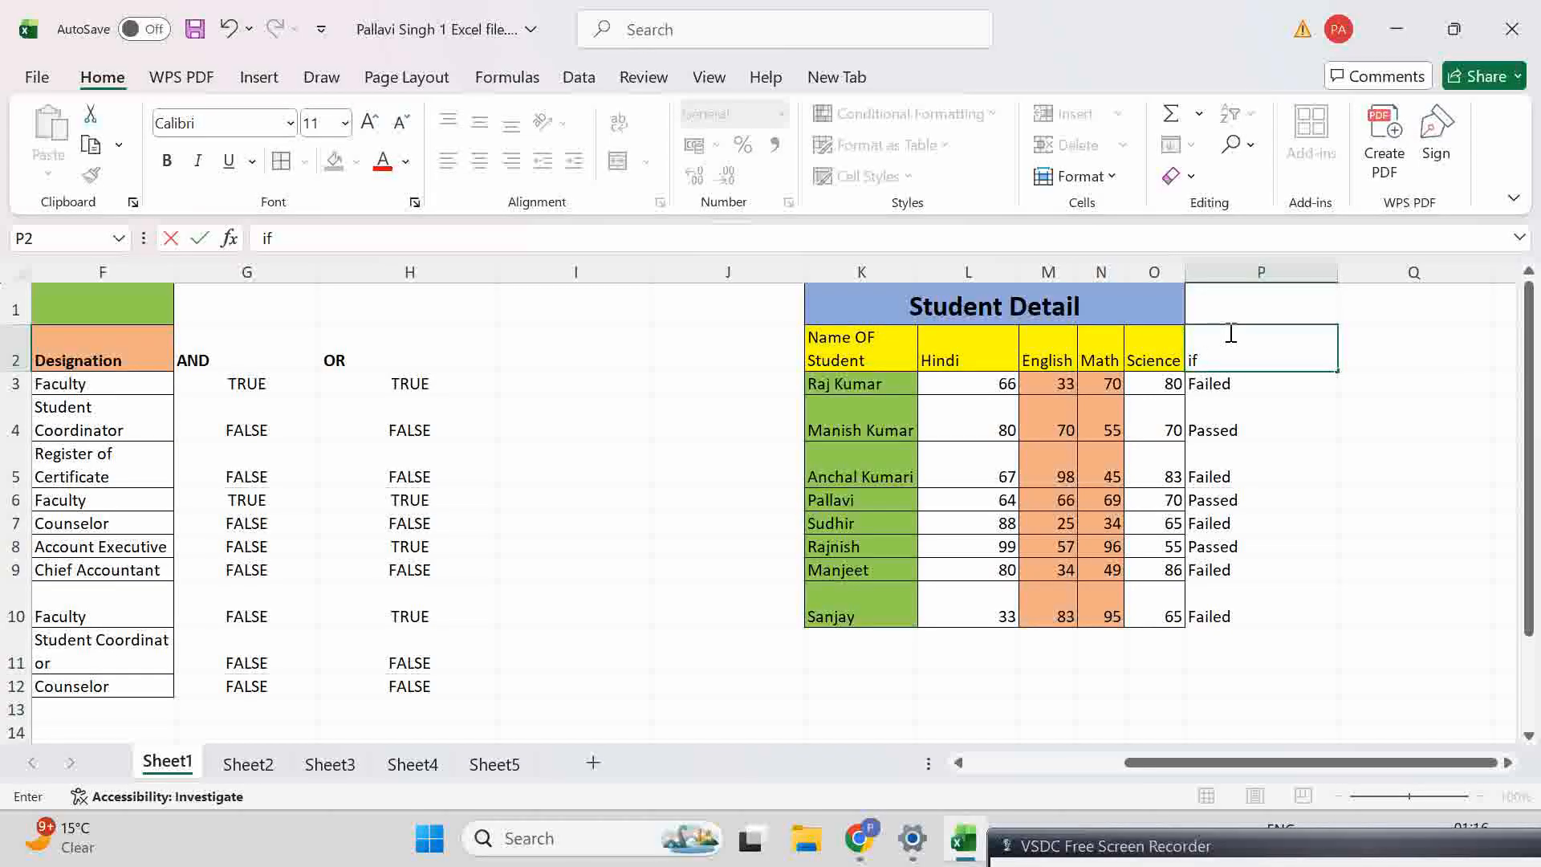
{"action": "type", "text": " ("}
{"action": "key", "text": "BackSpace"}
{"action": "key", "text": "BackSpace"}
{"action": "type", "text": "(and("}
{"action": "left_click", "coordinate": [1390, 353]}
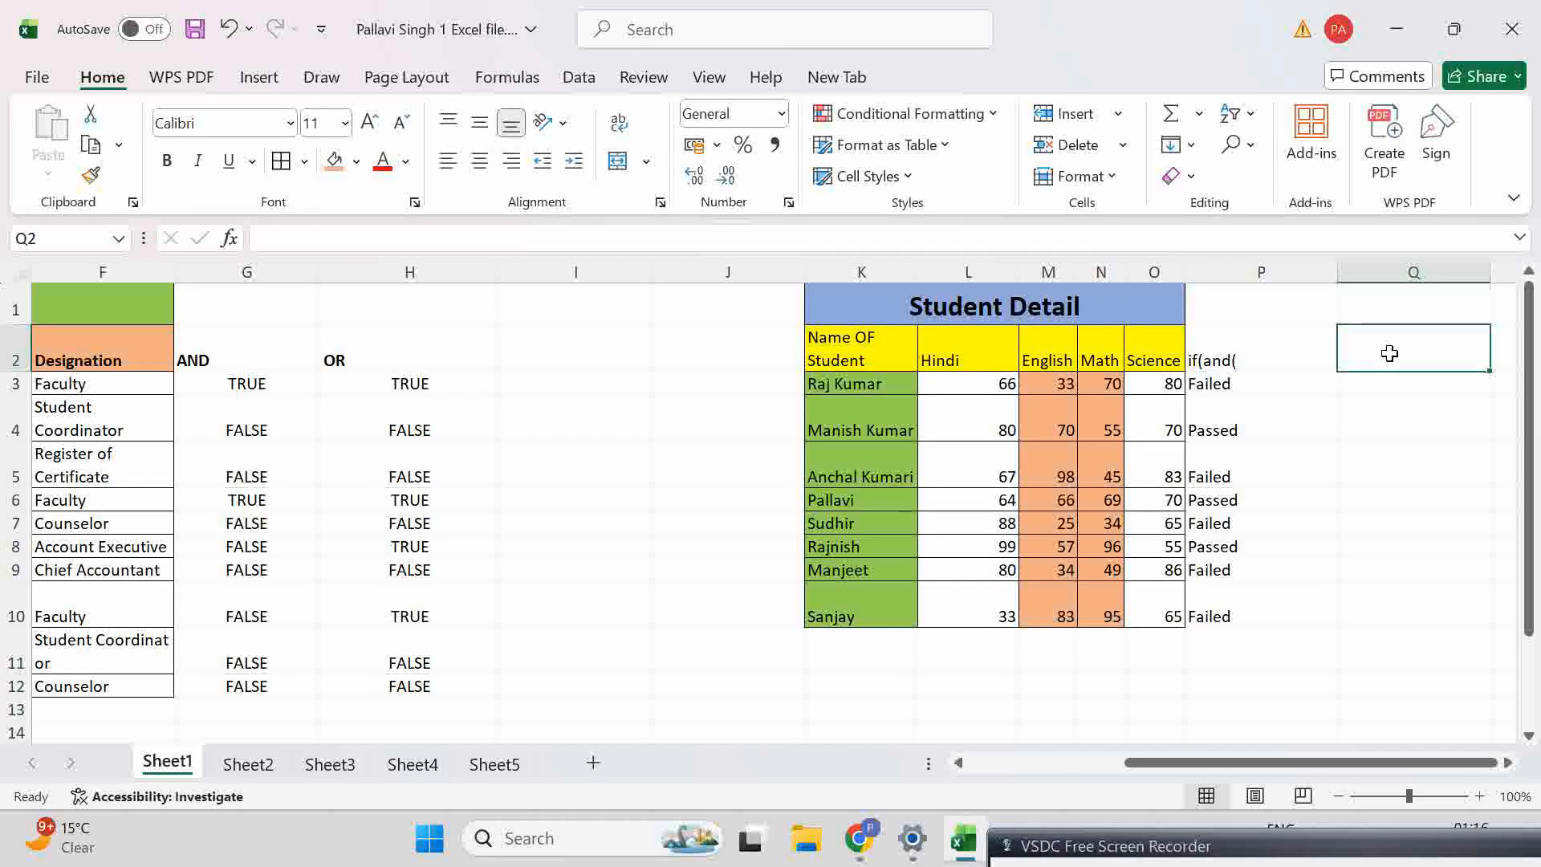
Step: Enter "if(or(" as the heading in Q2 for a second result column
{"action": "type", "text": "if"}
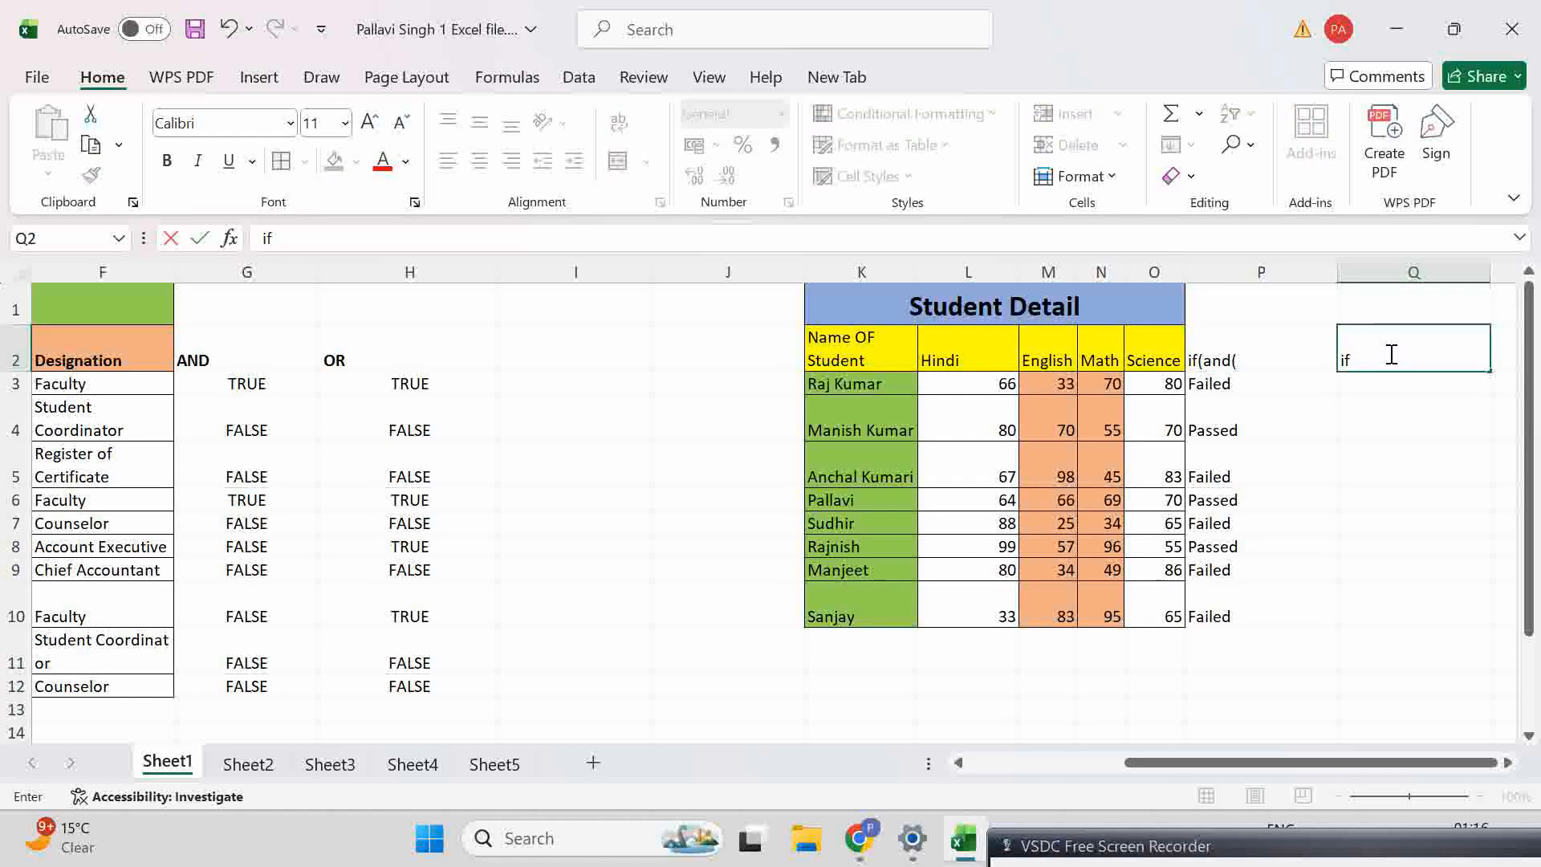
{"action": "type", "text": "(or("}
{"action": "left_click", "coordinate": [1509, 763]}
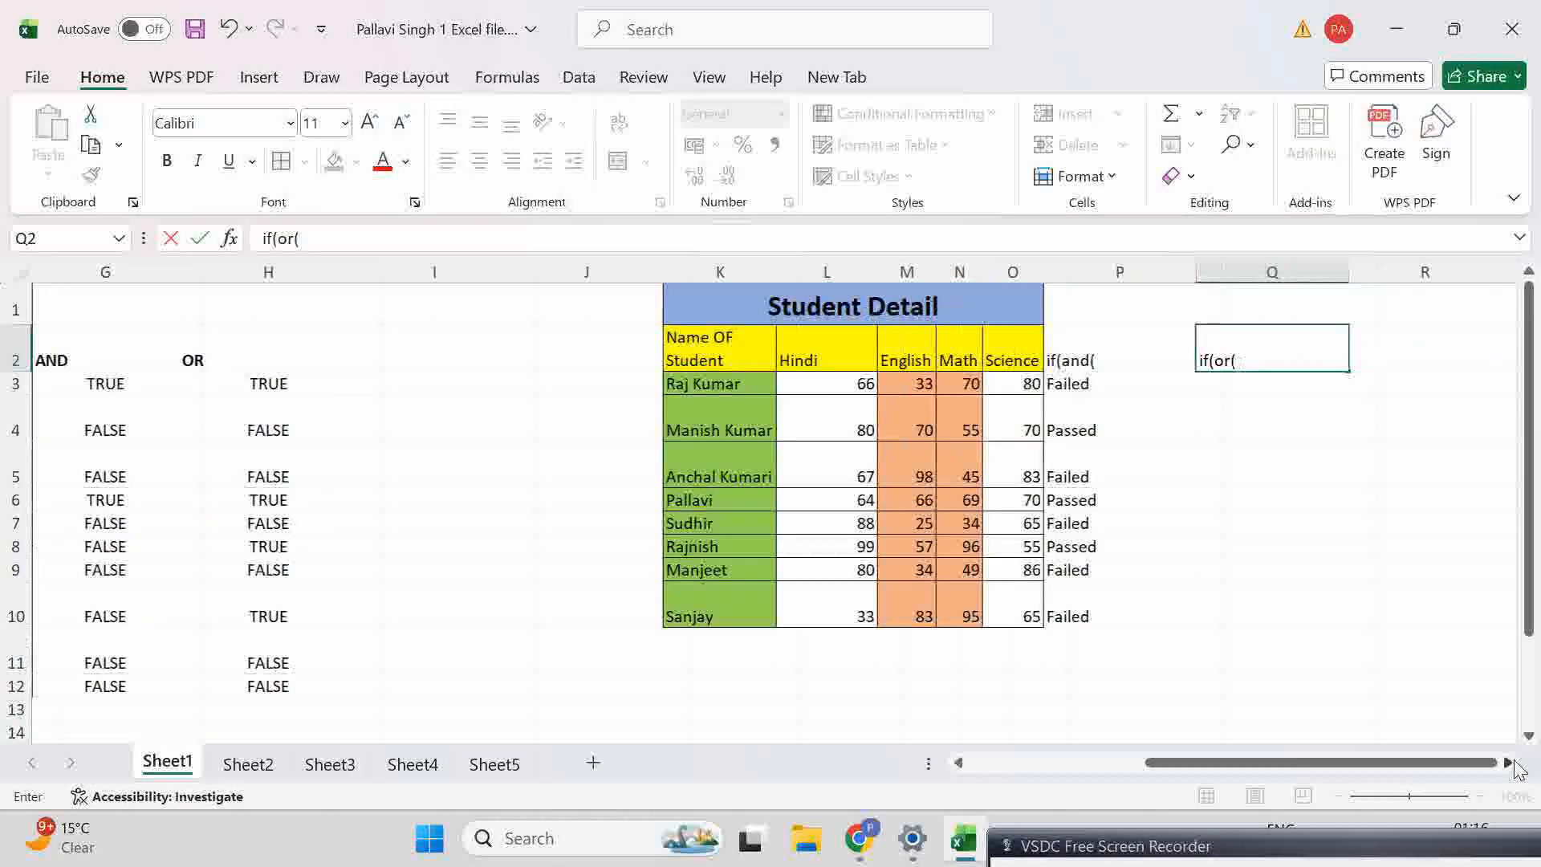
{"action": "left_click", "coordinate": [1513, 764]}
{"action": "left_click", "coordinate": [1513, 764]}
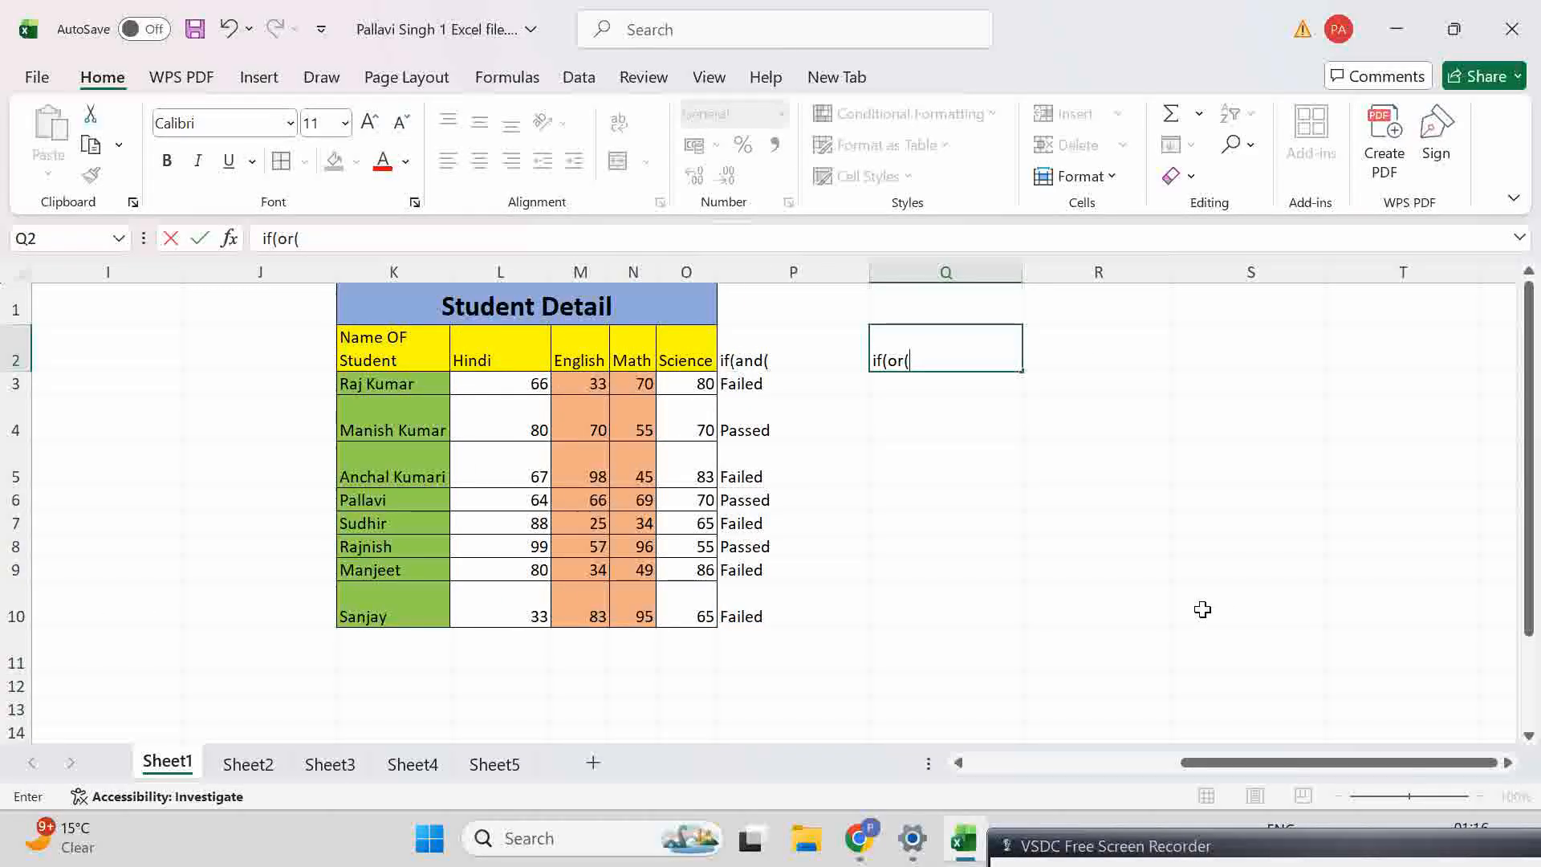
{"action": "key", "text": "Return"}
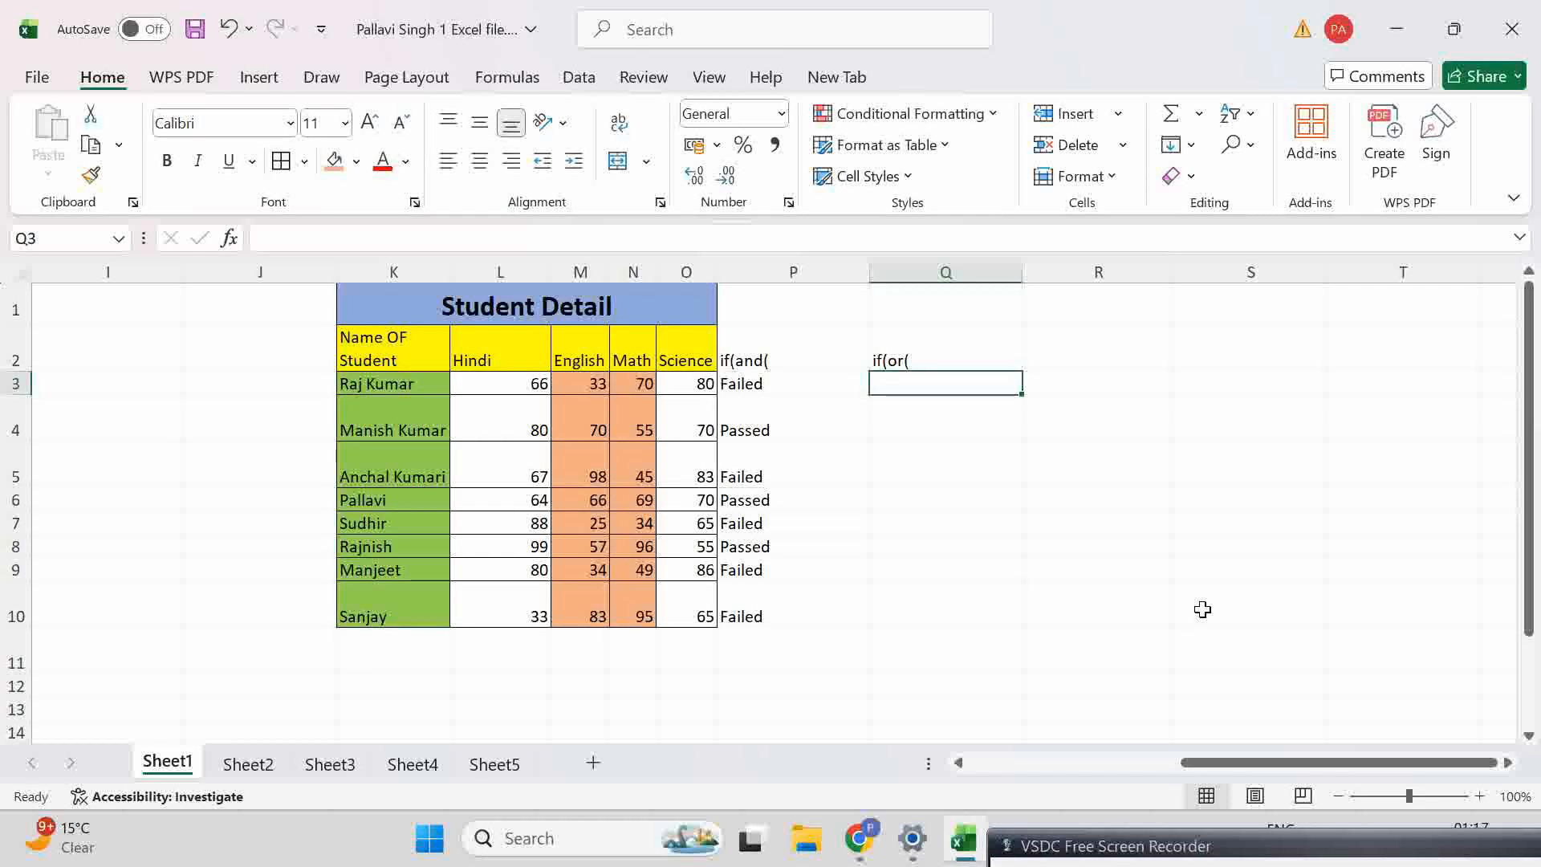
Step: Start an IF formula with a nested OR in Q3, using M3>=50 as the English condition
{"action": "type", "text": "="}
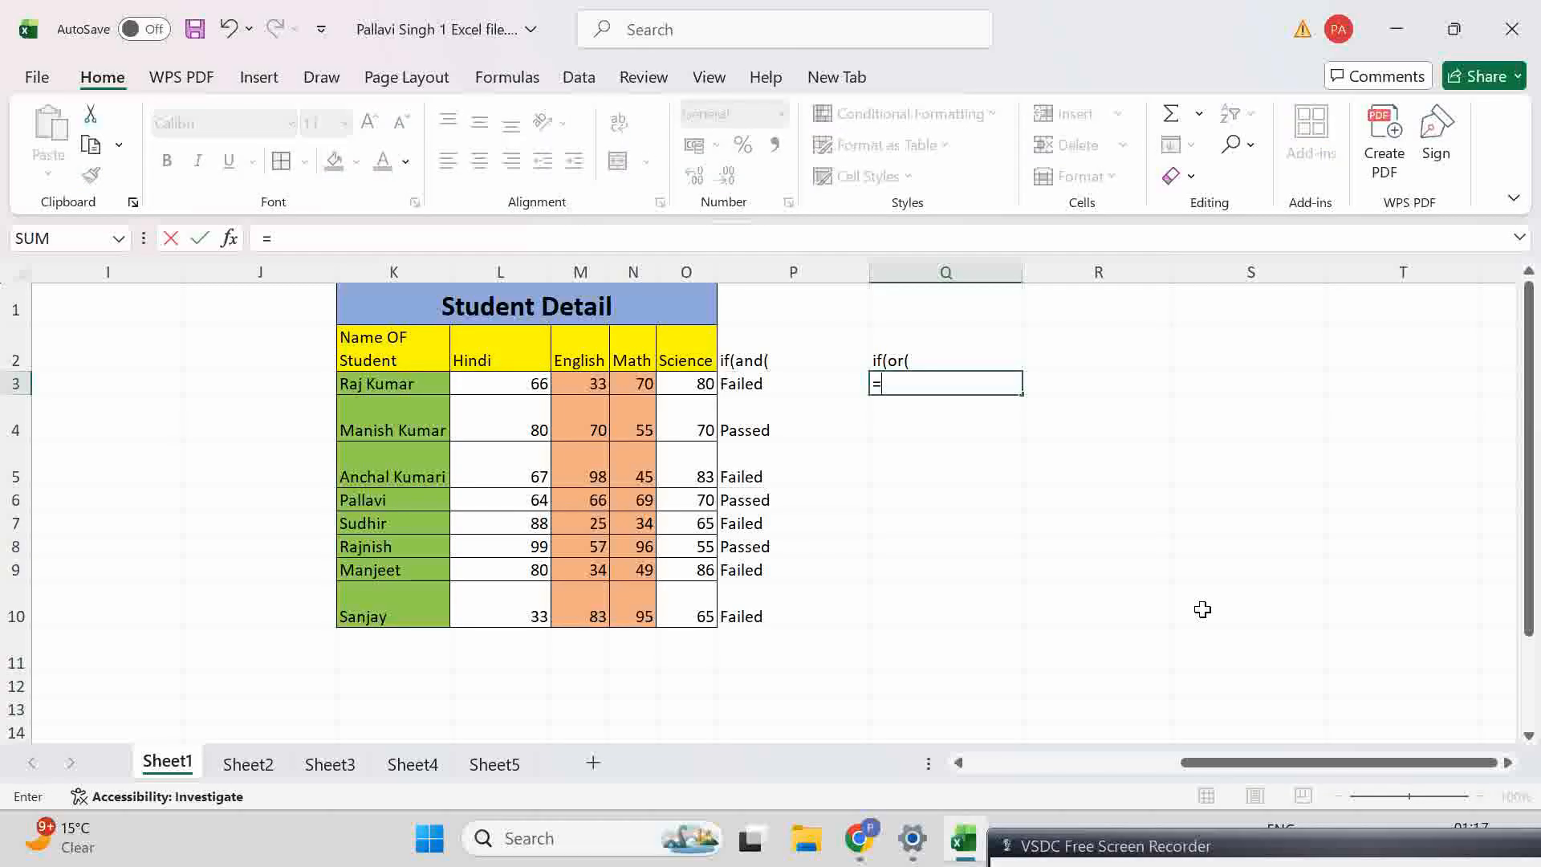
{"action": "type", "text": "if("}
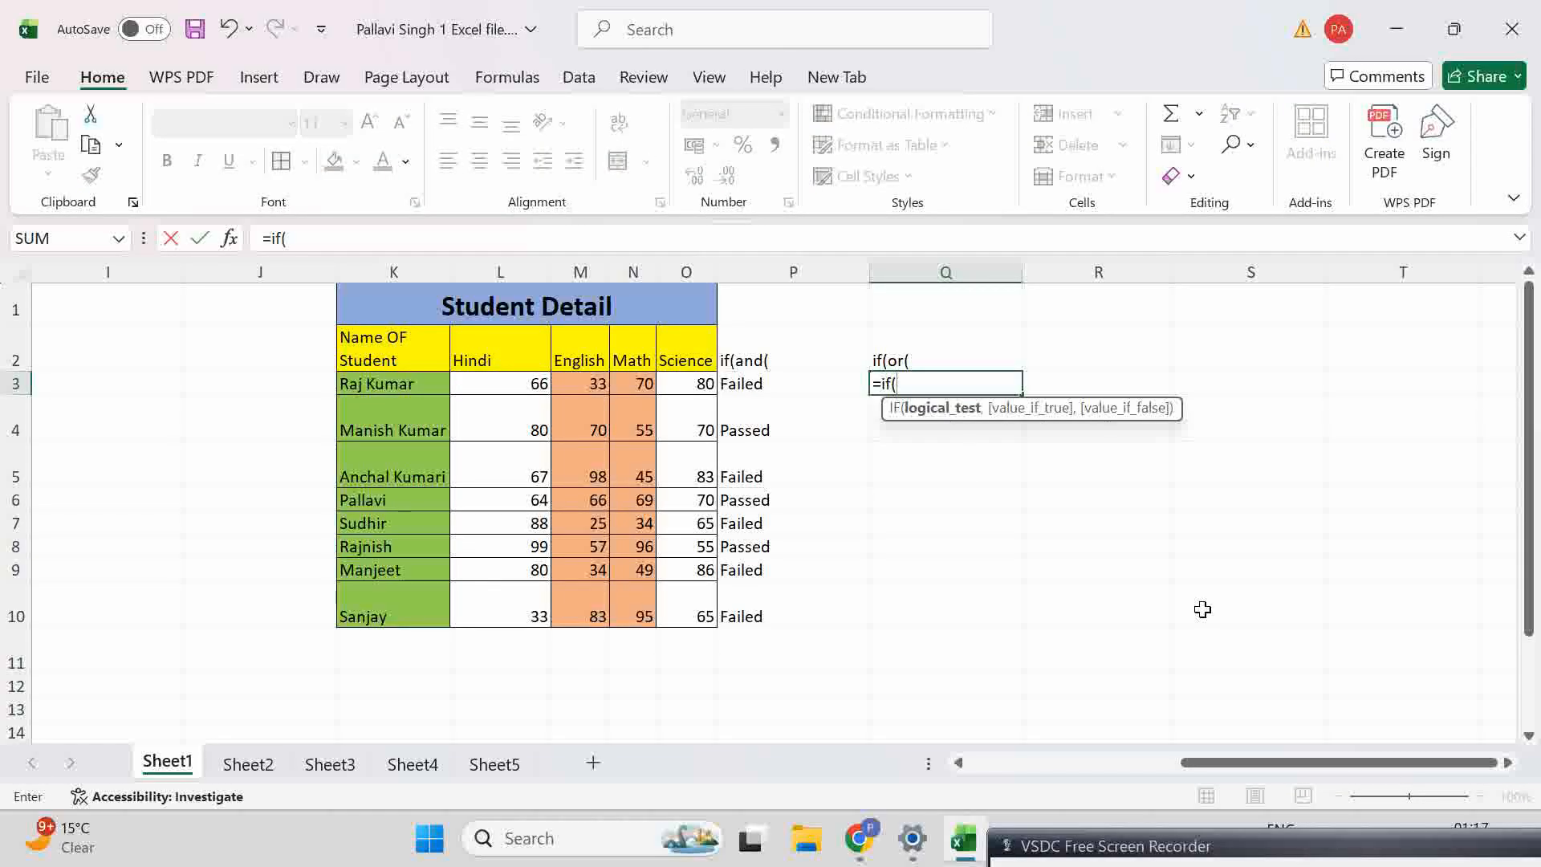
{"action": "type", "text": "or"}
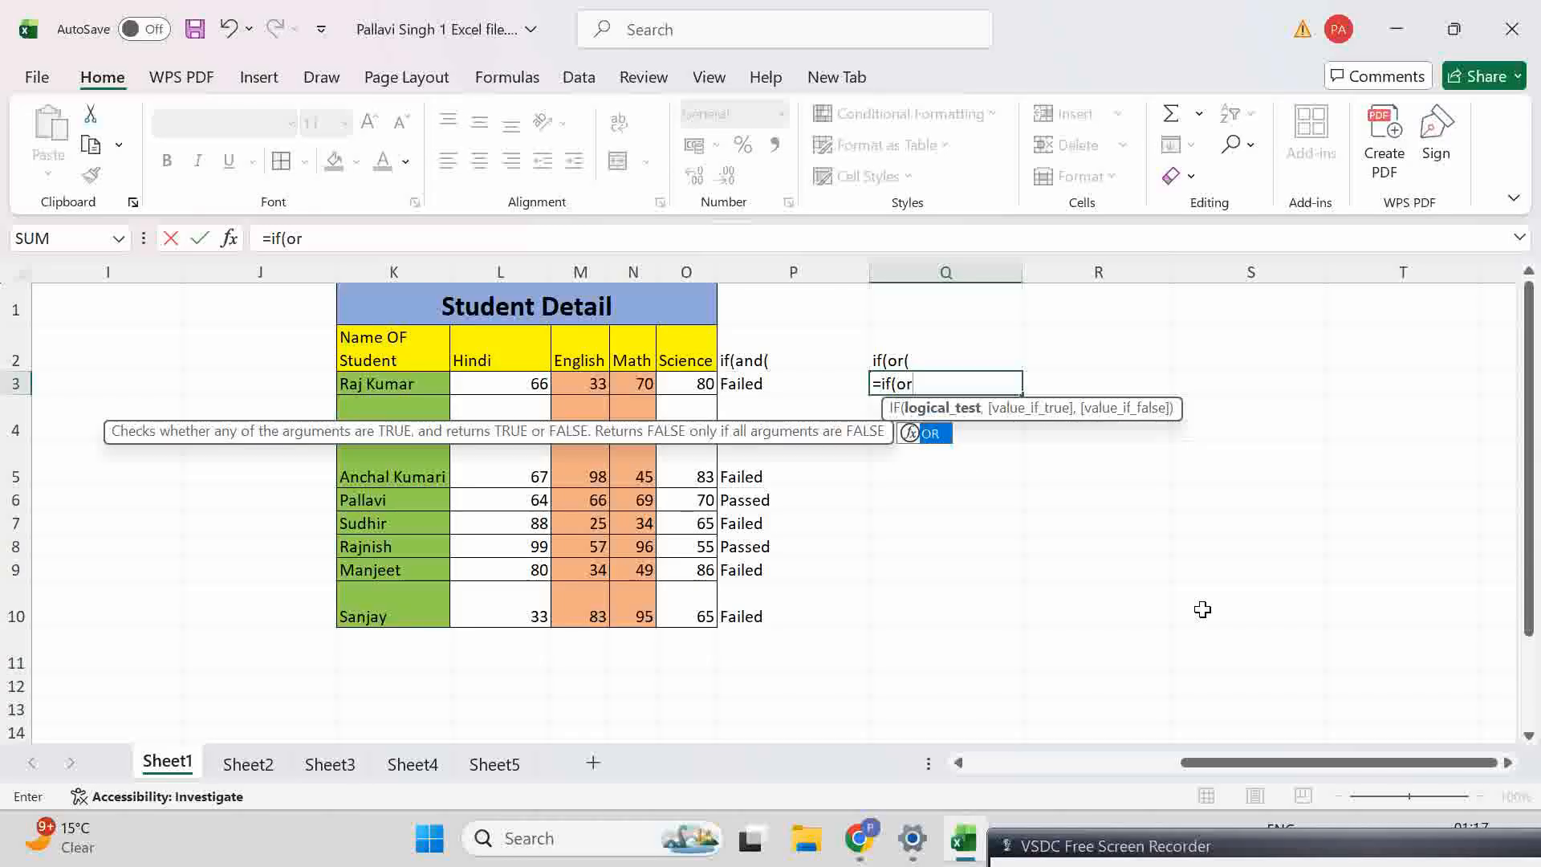
{"action": "type", "text": "("}
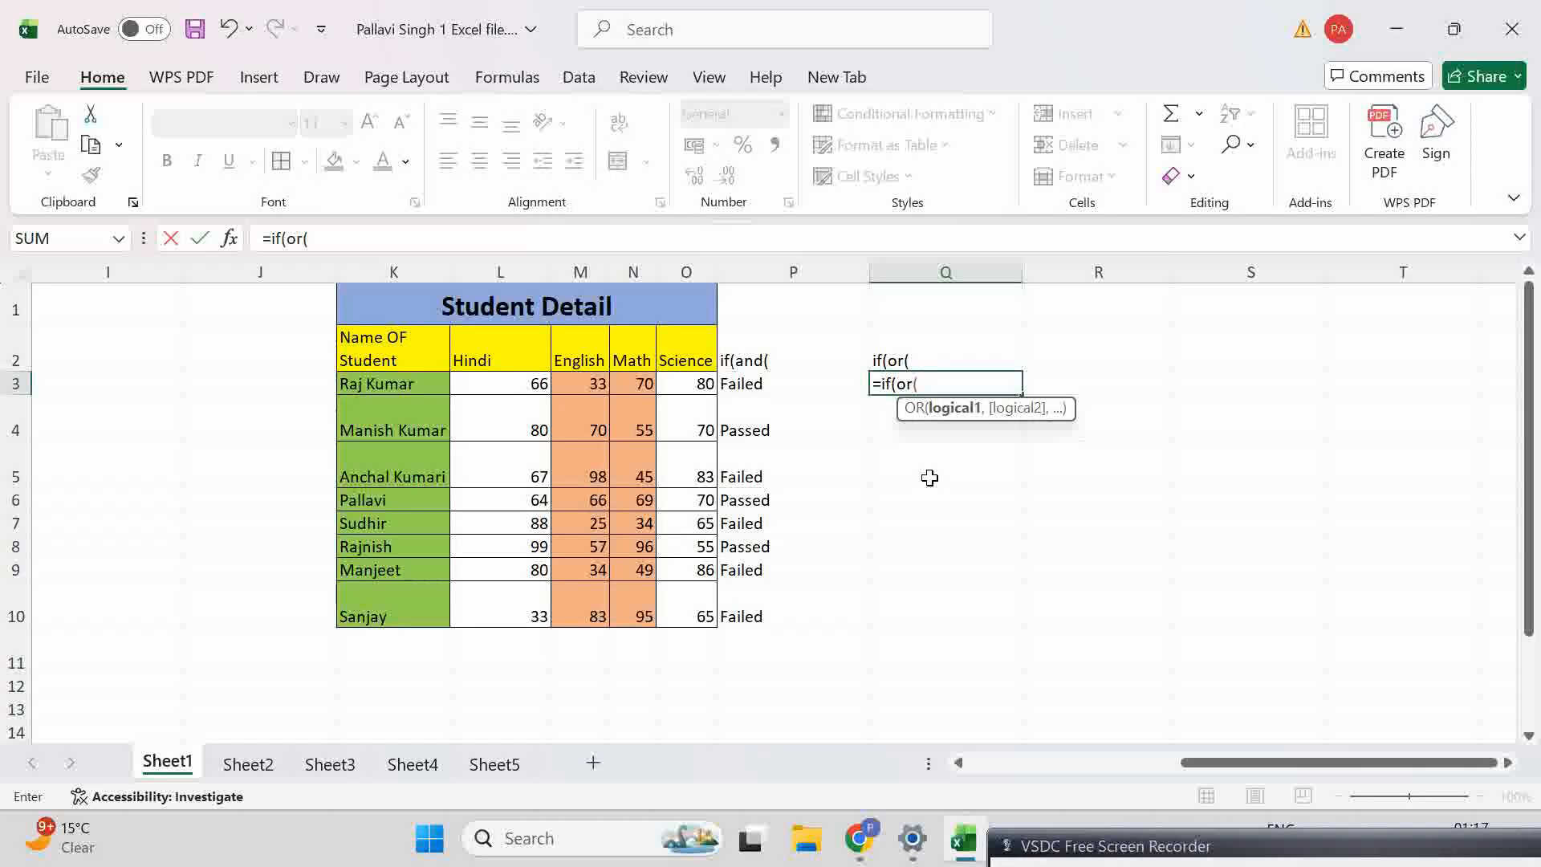
{"action": "left_click", "coordinate": [570, 384]}
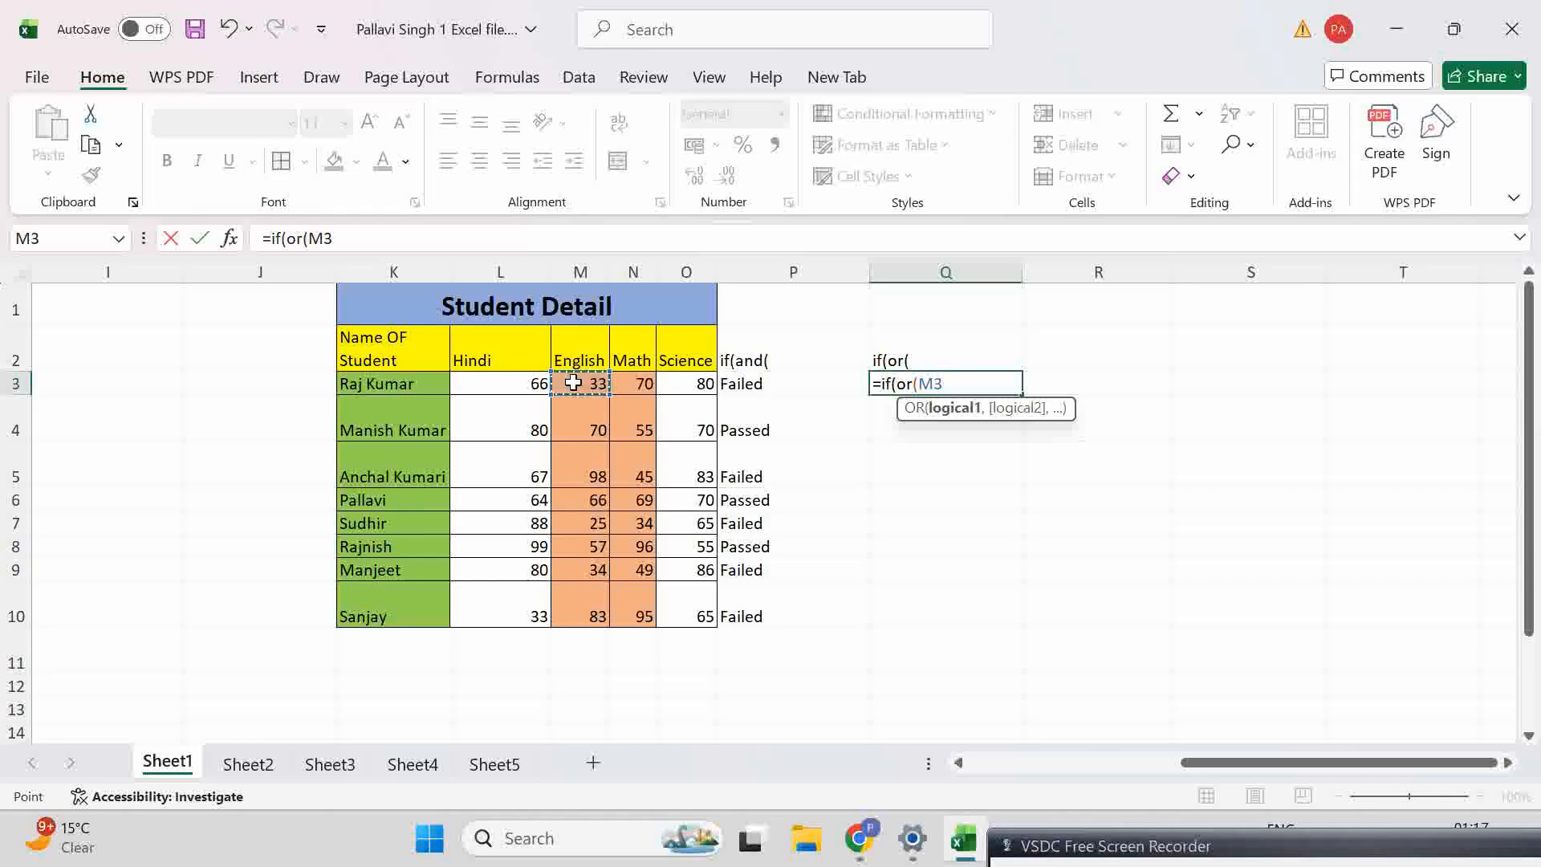
{"action": "type", "text": ">=50"}
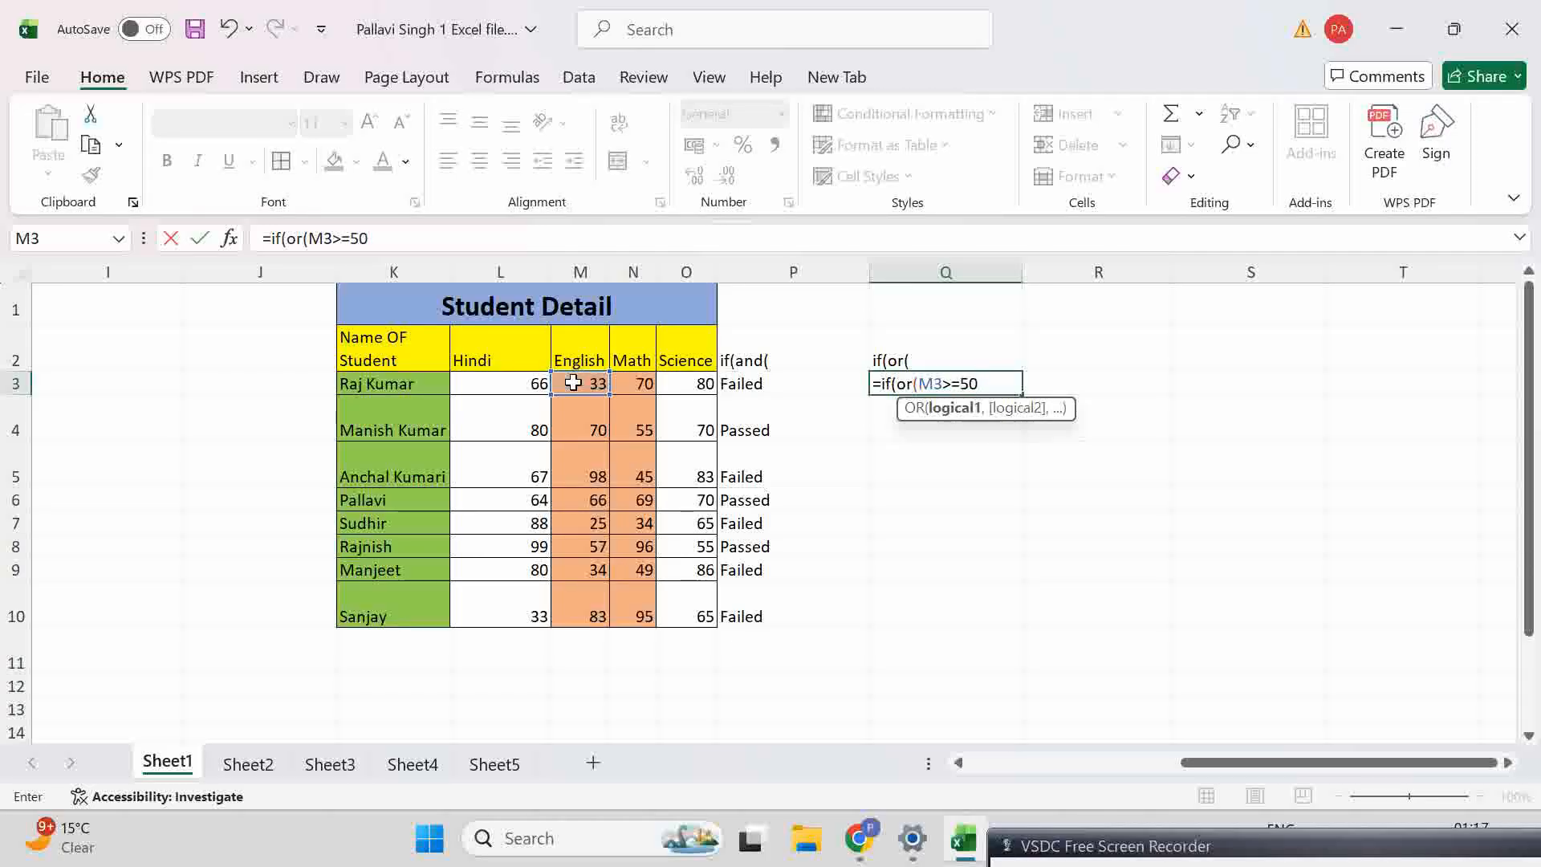
Step: Add N3>=50 as the Math condition and close the OR test
{"action": "type", "text": ","}
{"action": "left_click", "coordinate": [629, 383]}
{"action": "type", "text": ">"}
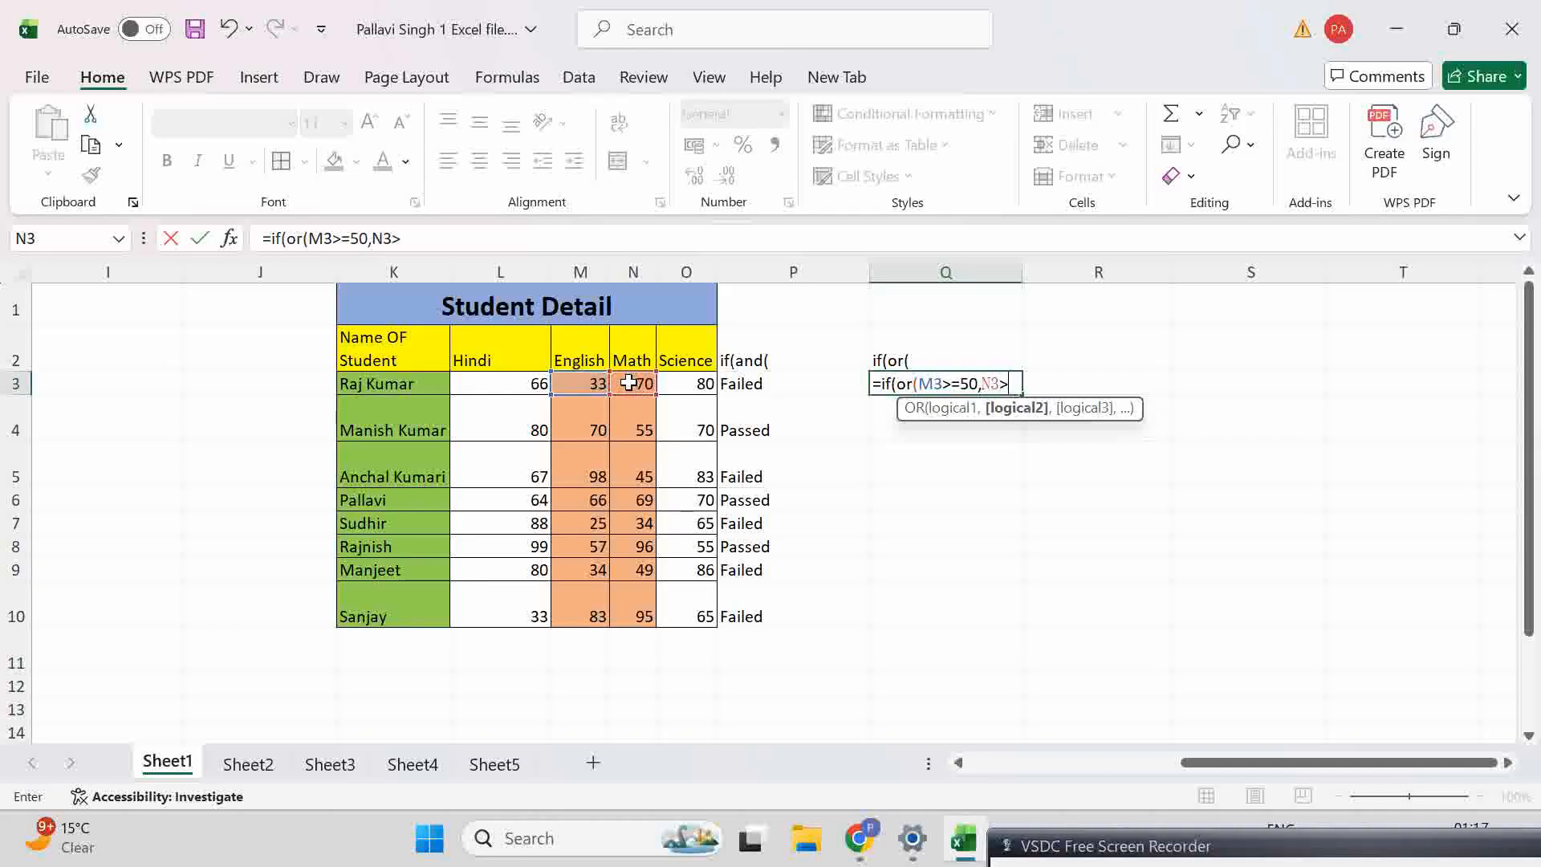
{"action": "type", "text": "="}
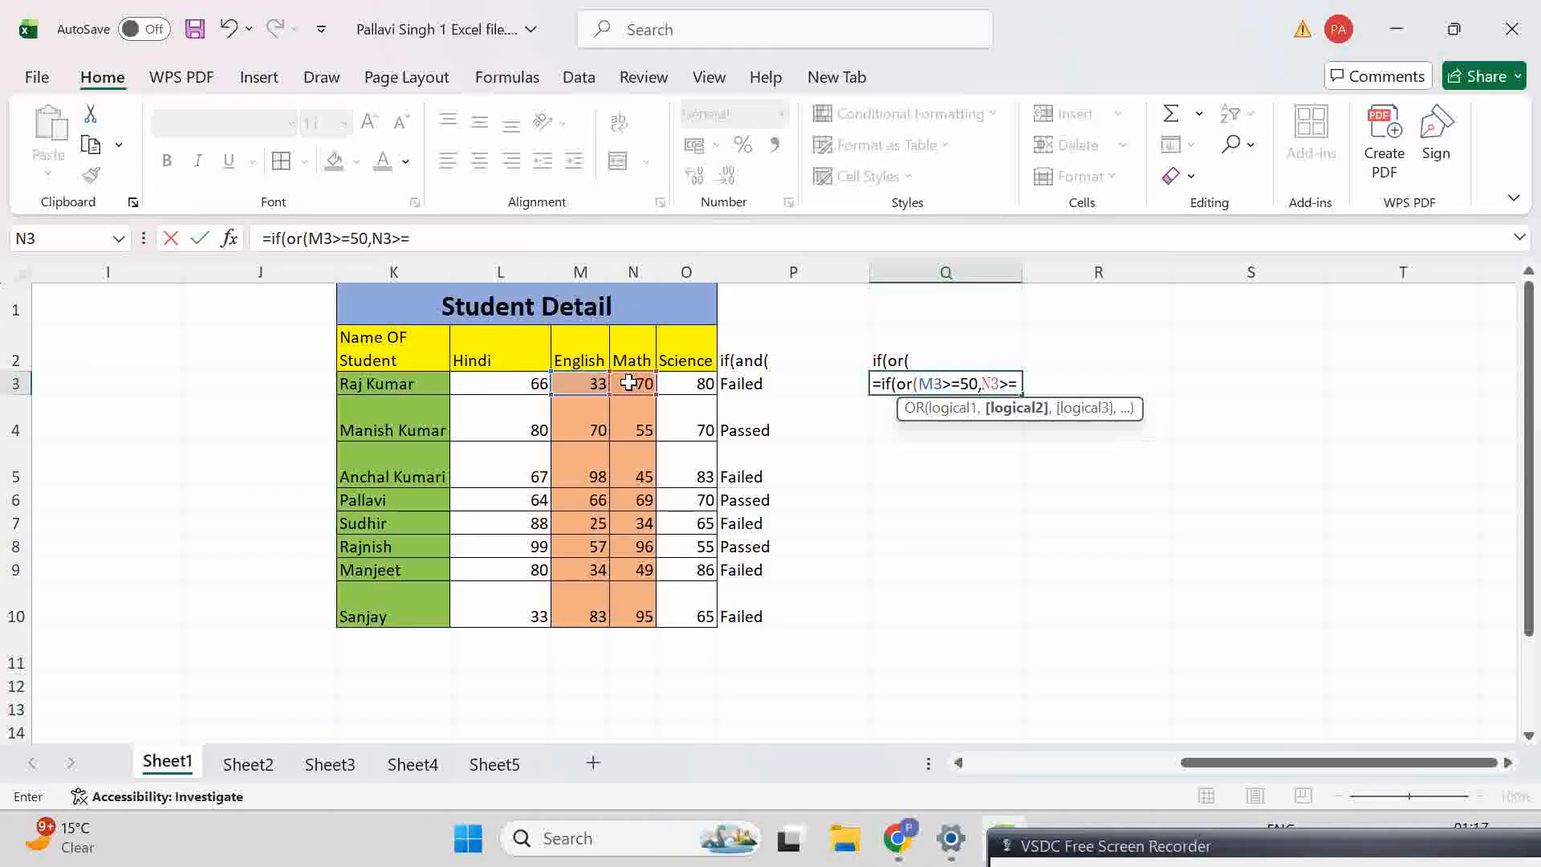
{"action": "type", "text": "50)"}
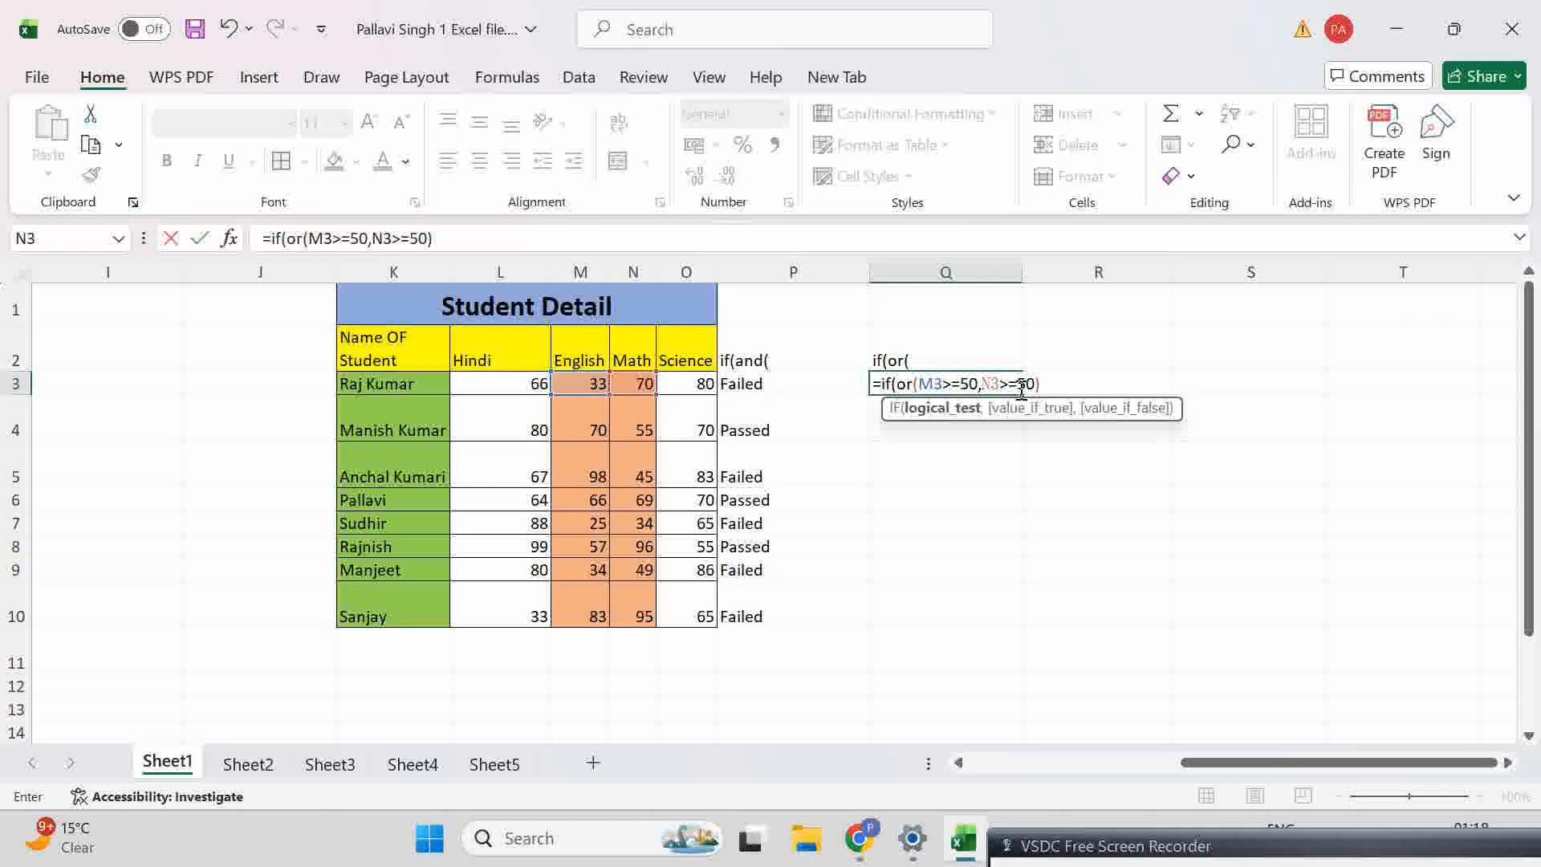
Step: Return "Passed" if the OR test is true and "Failed" if false, and complete the formula in Q3
{"action": "type", "text": ","}
{"action": "type", "text": "\"Pa"}
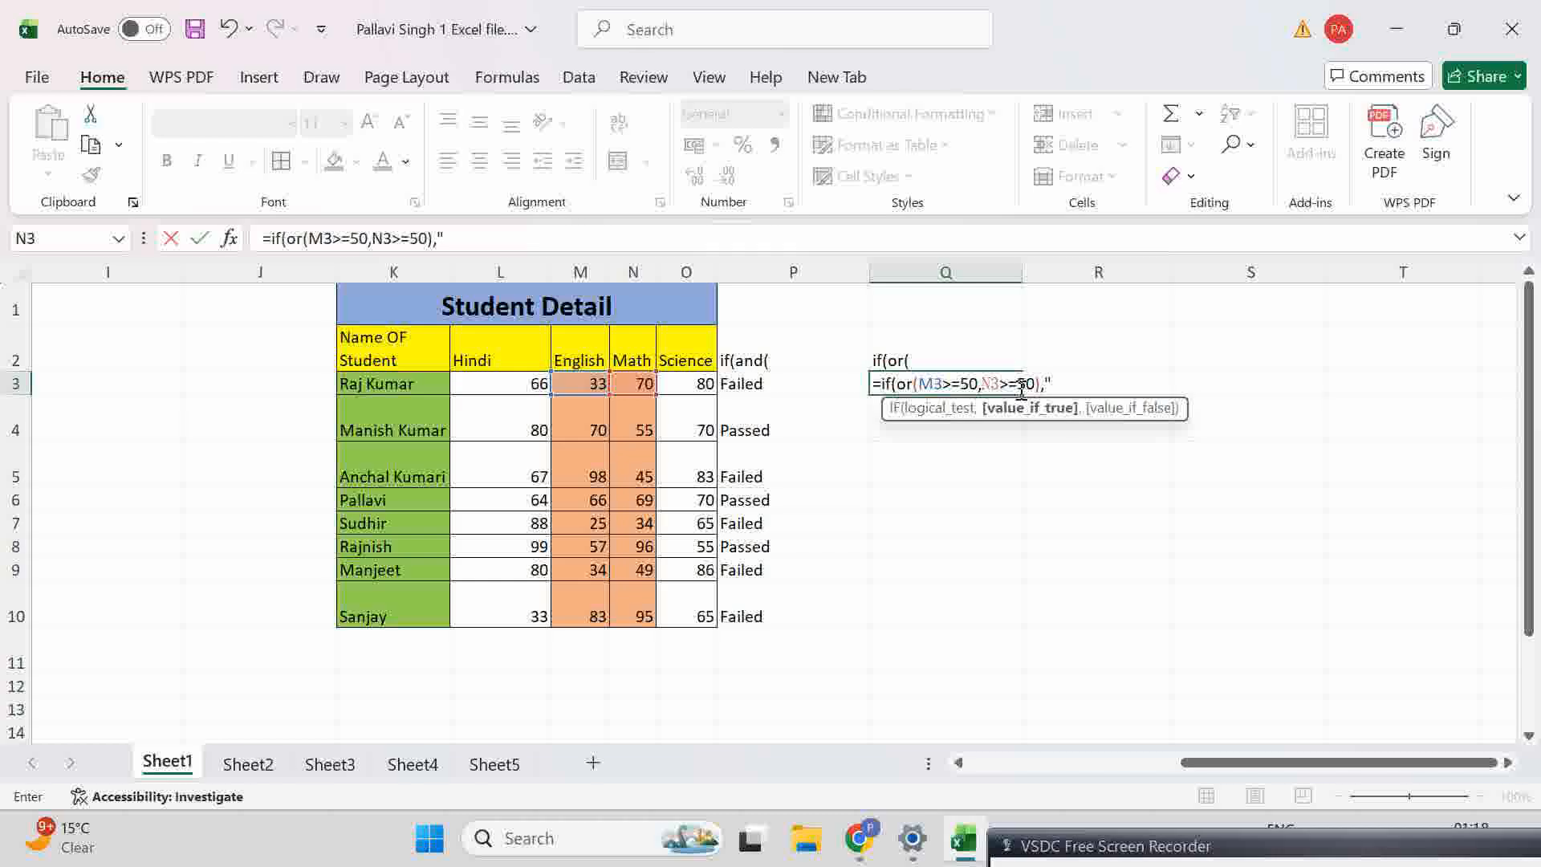
{"action": "type", "text": "ssed\""}
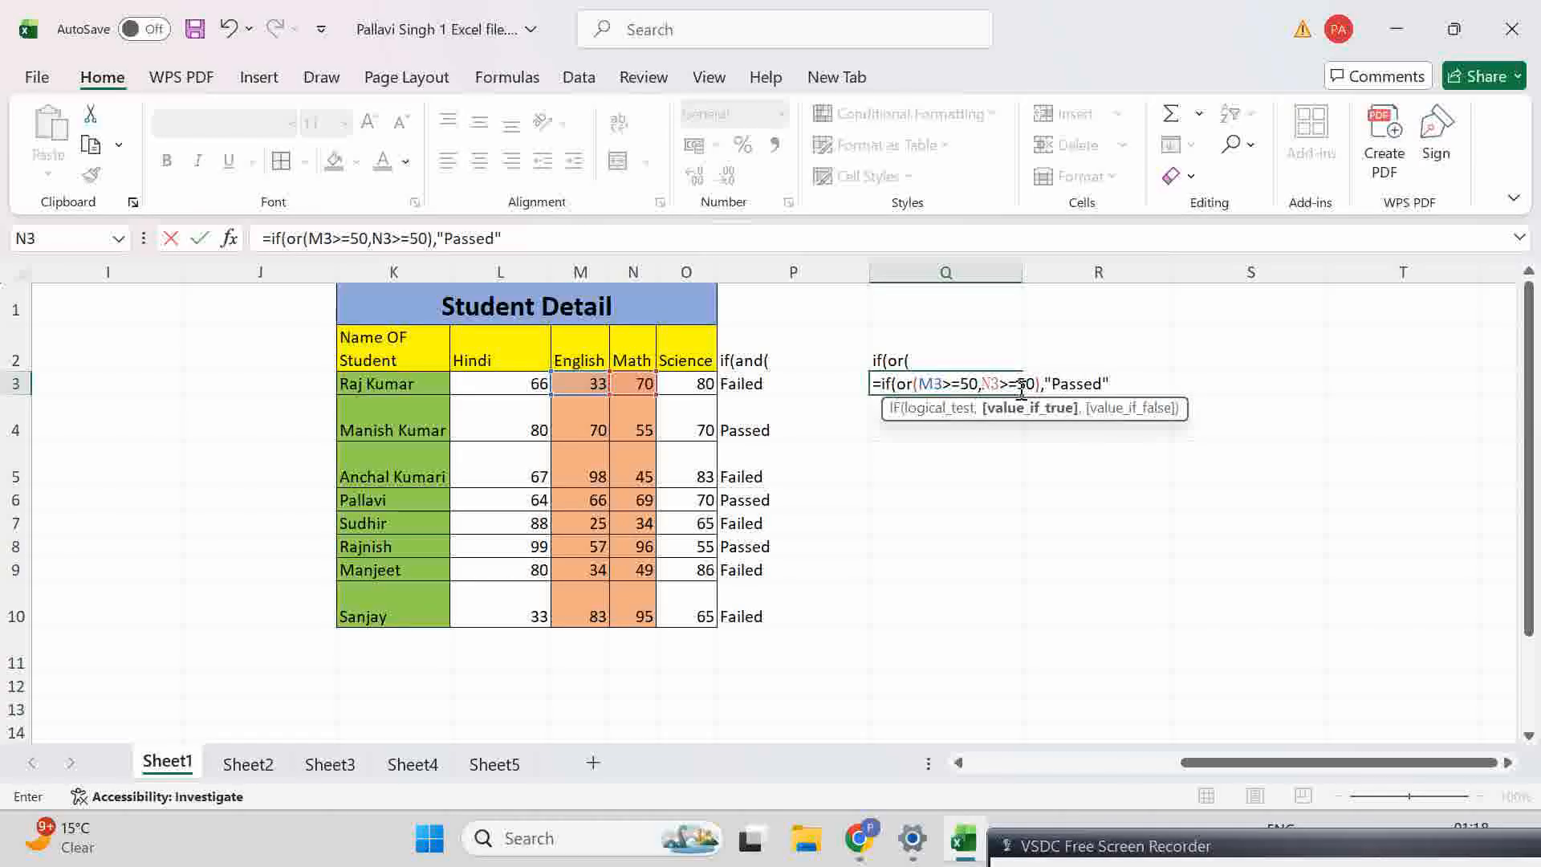
{"action": "type", "text": ",Failed"}
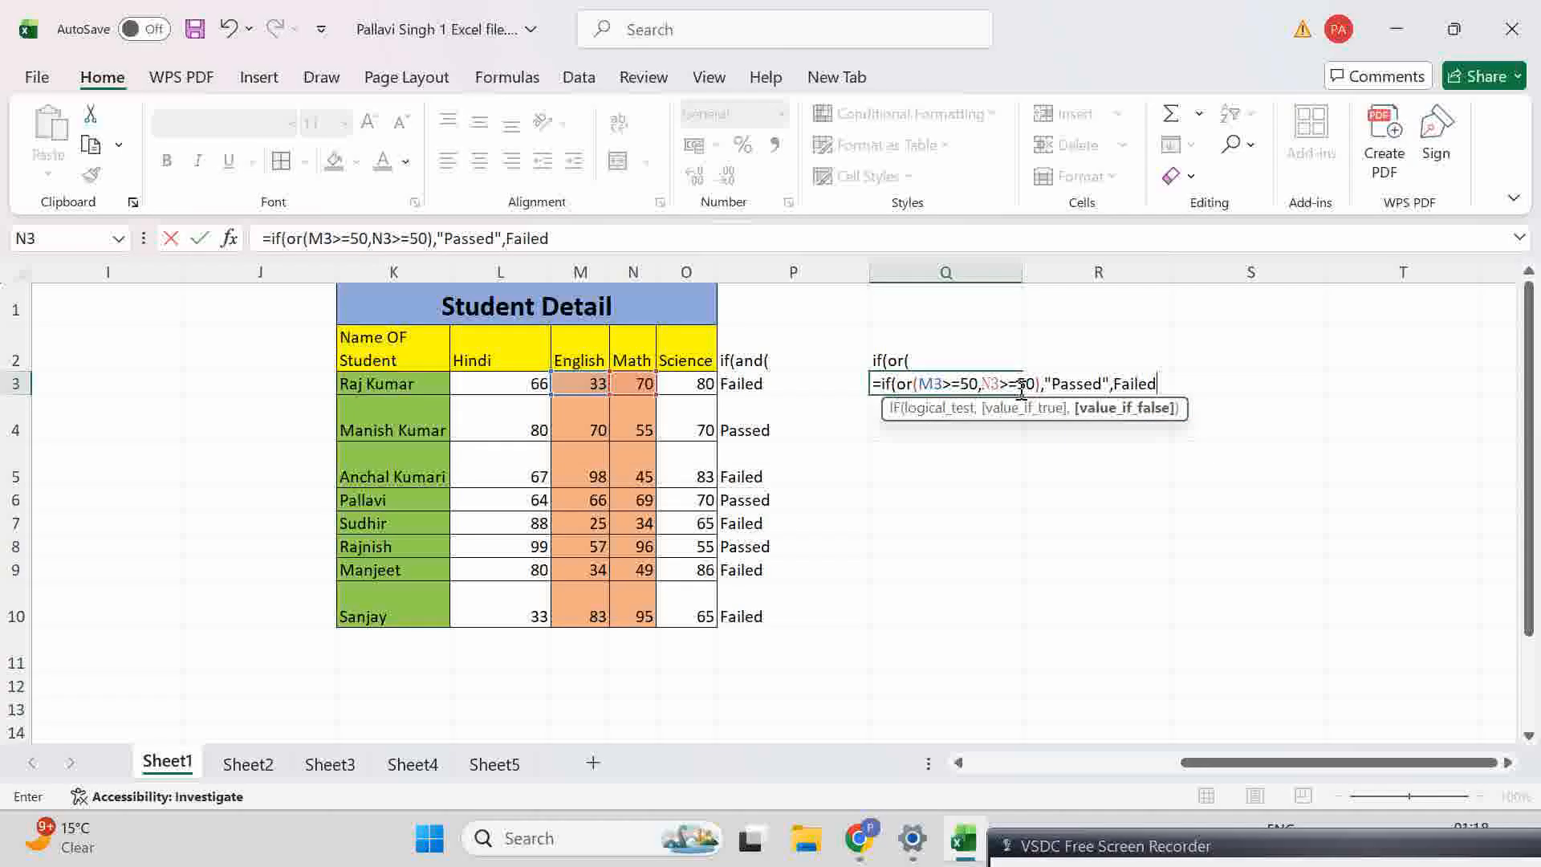
{"action": "key", "text": "BackSpace"}
{"action": "key", "text": "BackSpace"}
{"action": "key", "text": "BackSpace"}
{"action": "key", "text": "BackSpace"}
{"action": "key", "text": "BackSpace"}
{"action": "key", "text": "BackSpace"}
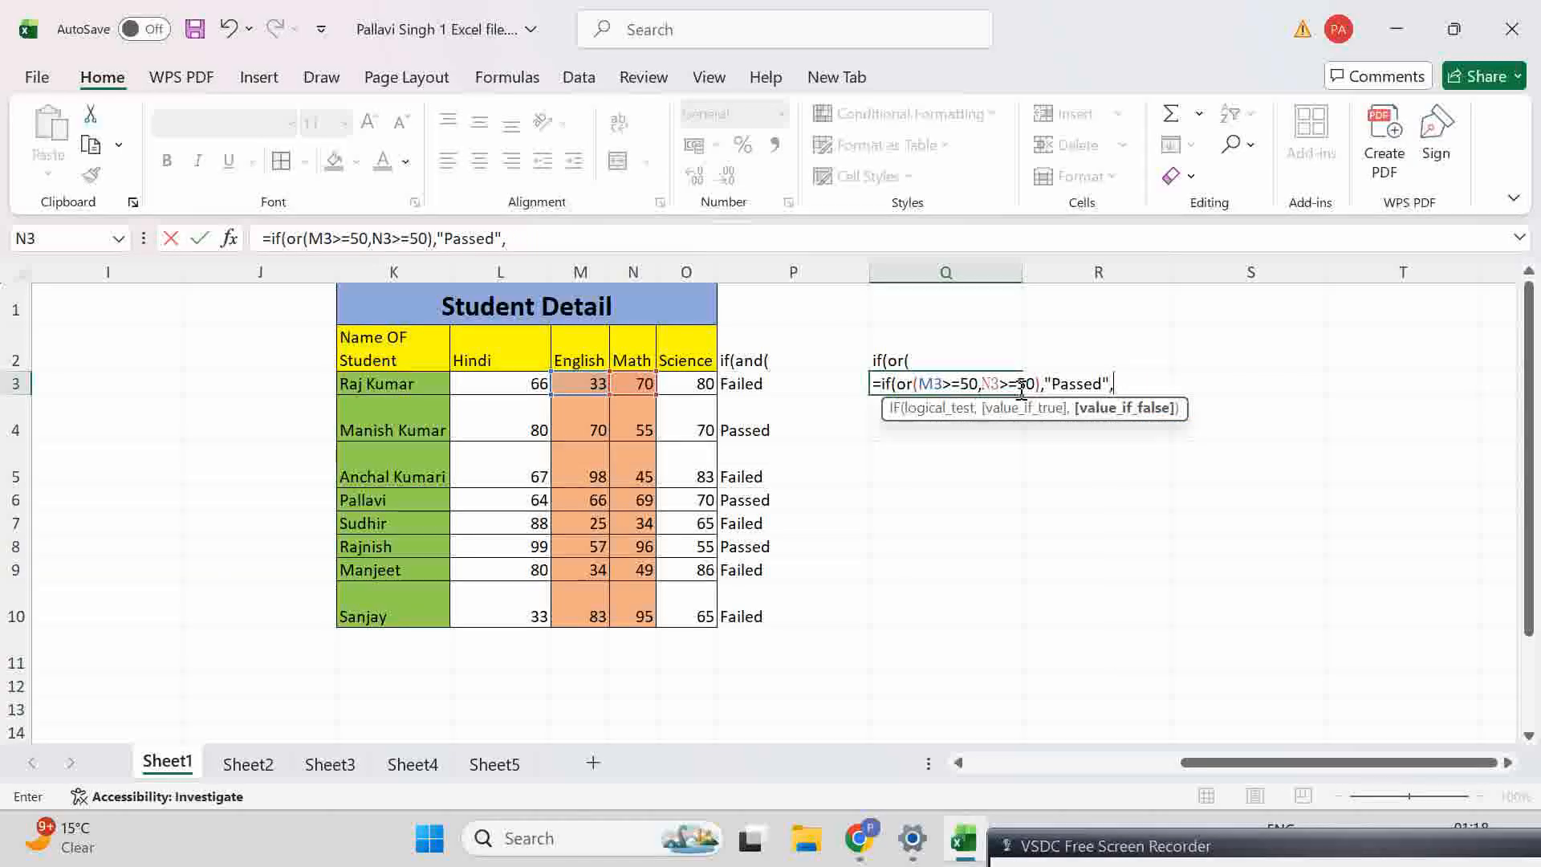
{"action": "type", "text": "\"Failed"}
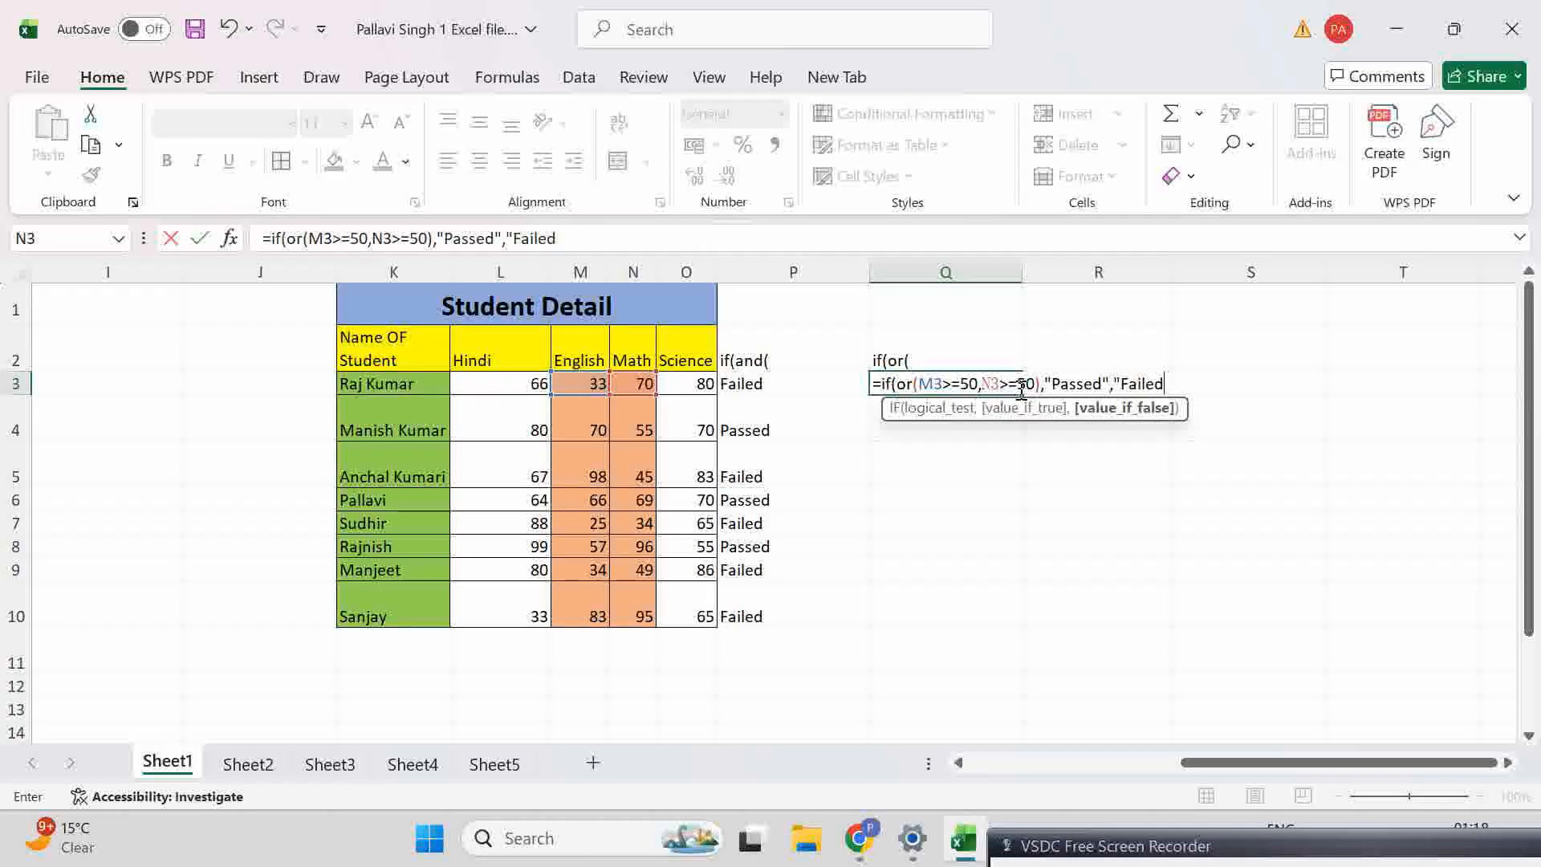
{"action": "type", "text": "\")"}
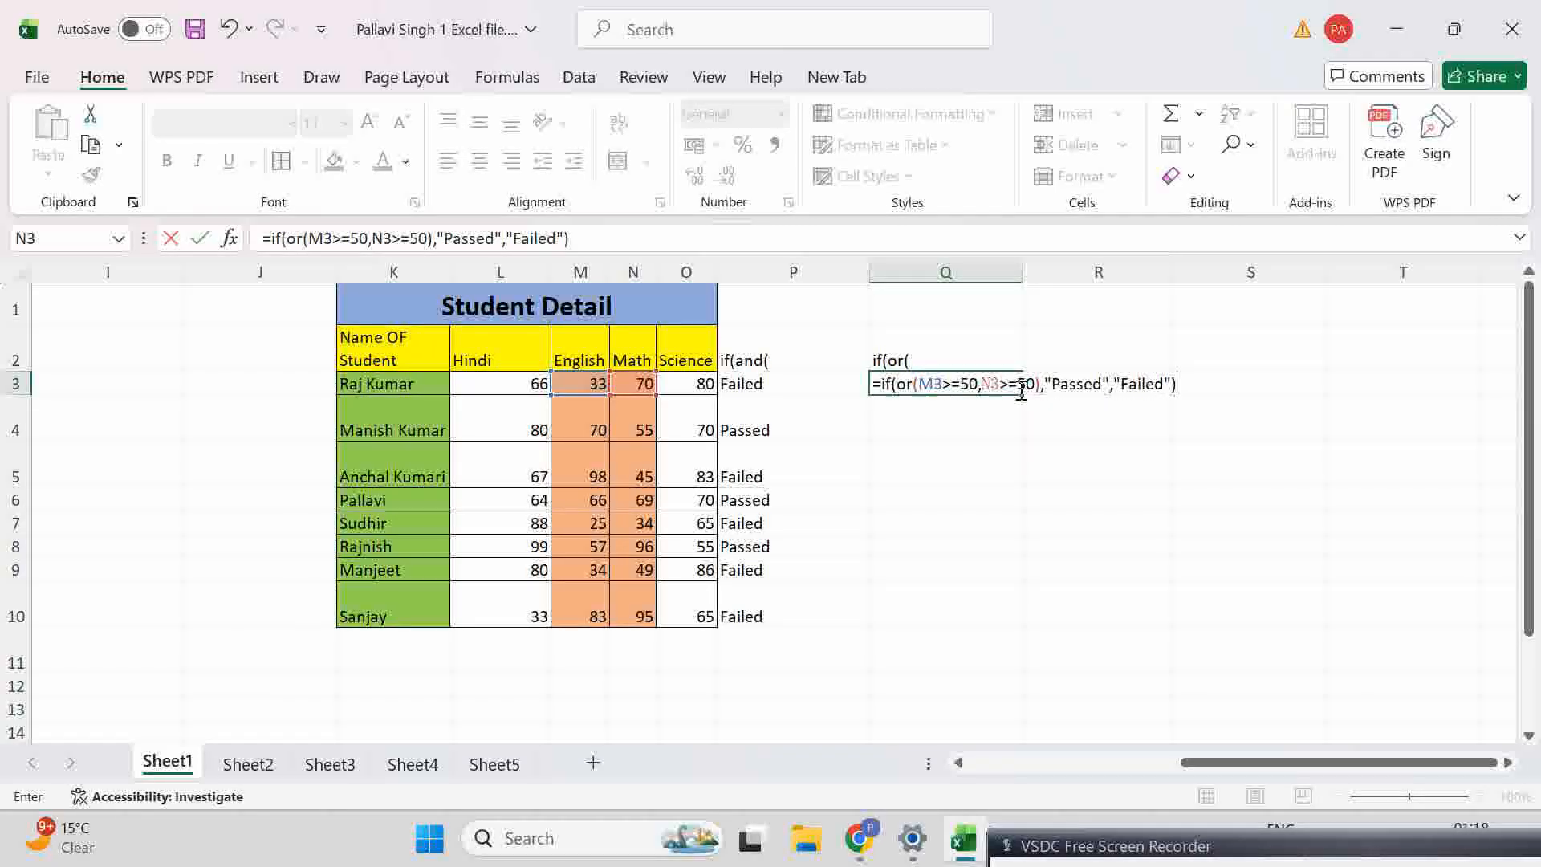
{"action": "key", "text": "Return"}
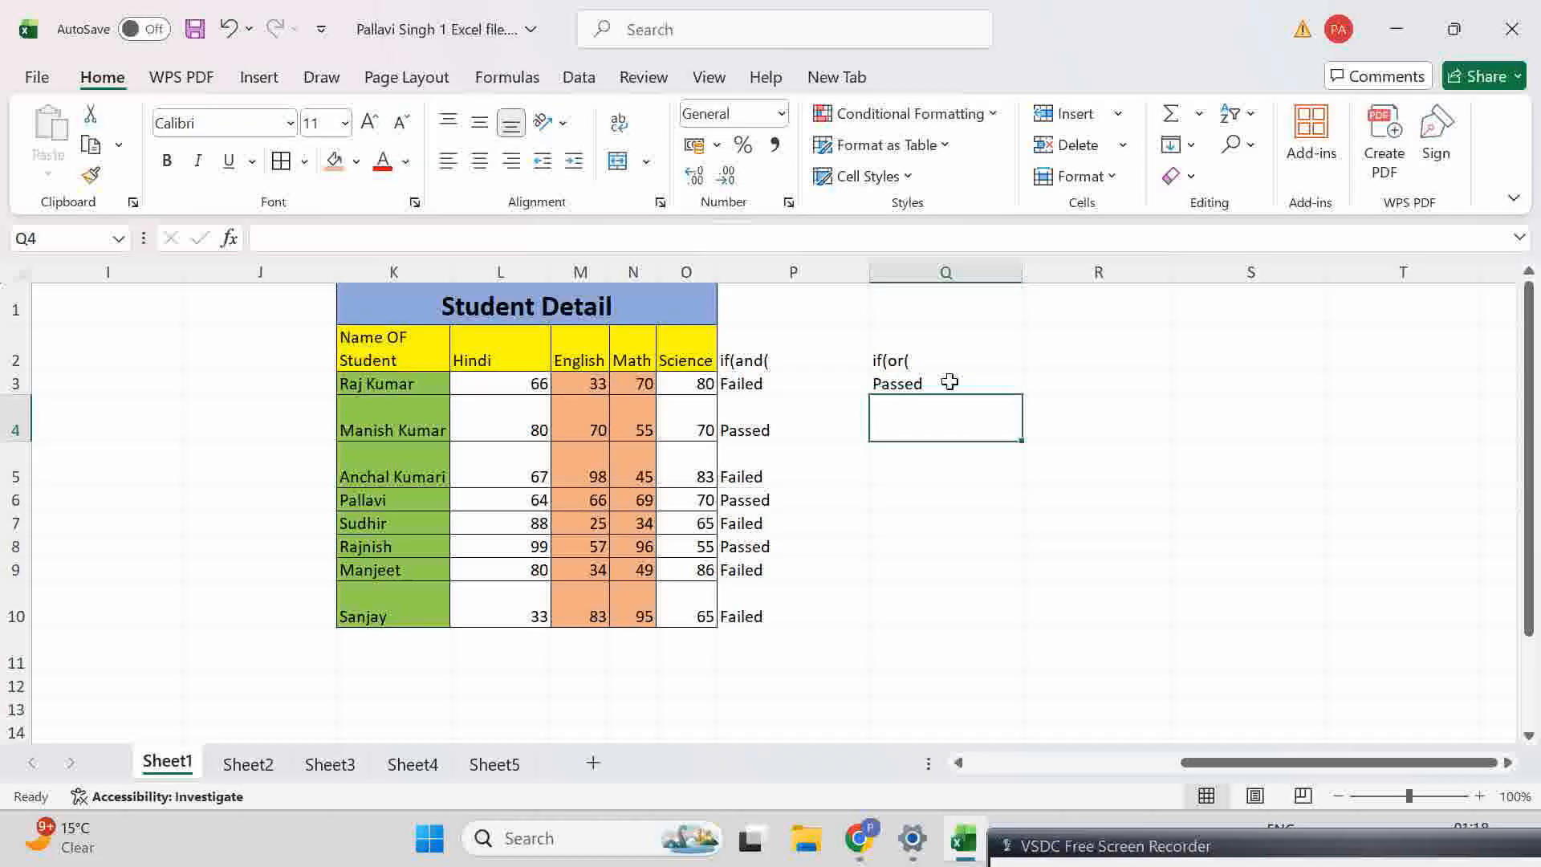
Step: Check the Q3 result against the marks in M3 and N3, and copy the formula down the column to Q10
{"action": "left_click", "coordinate": [950, 383]}
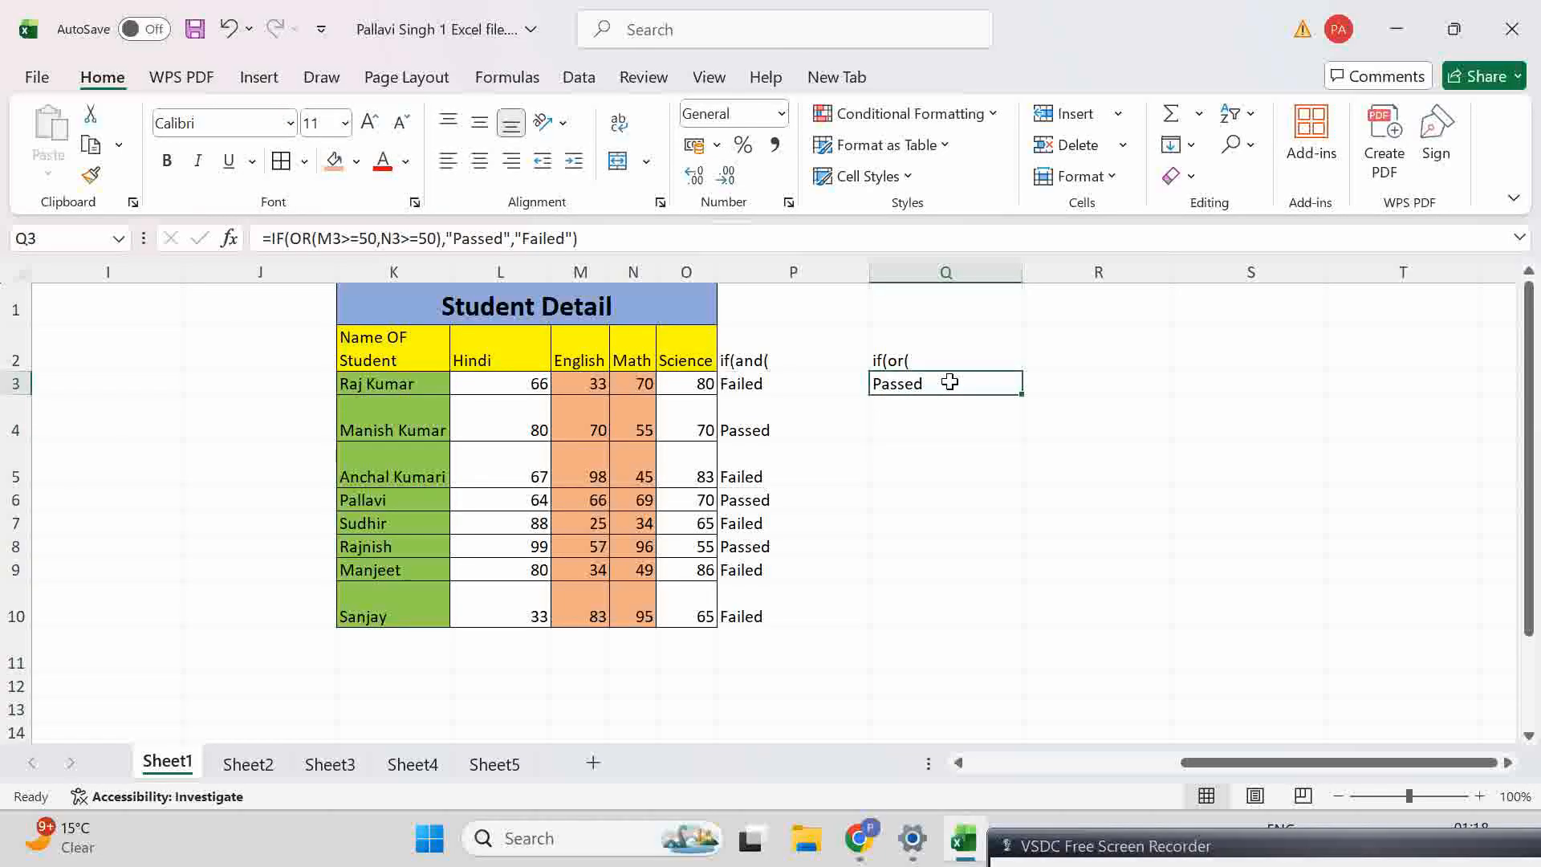
{"action": "left_click", "coordinate": [574, 386]}
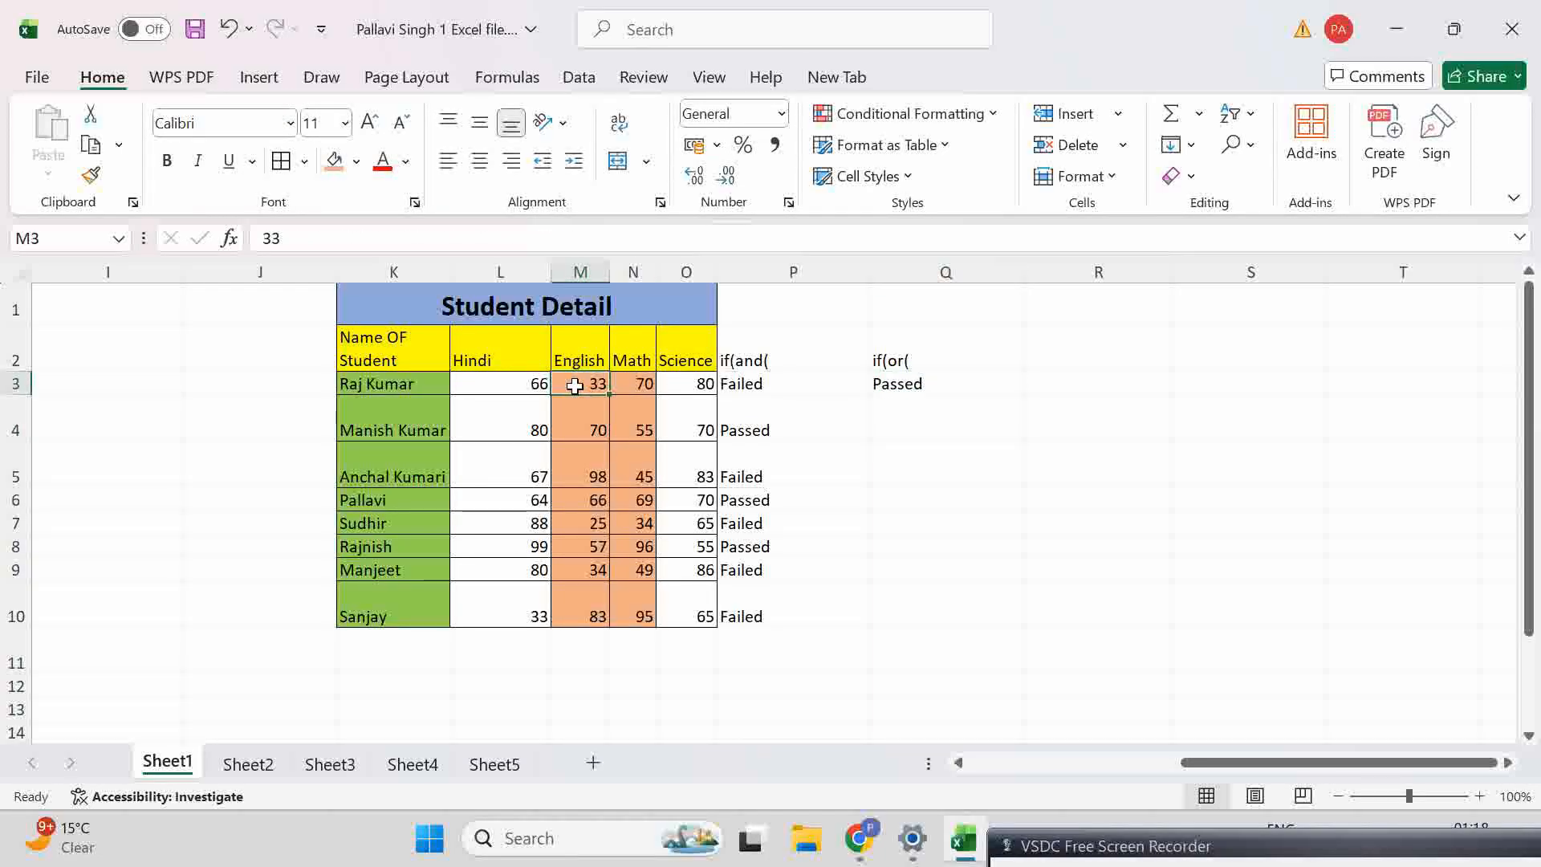
{"action": "left_click", "coordinate": [879, 388]}
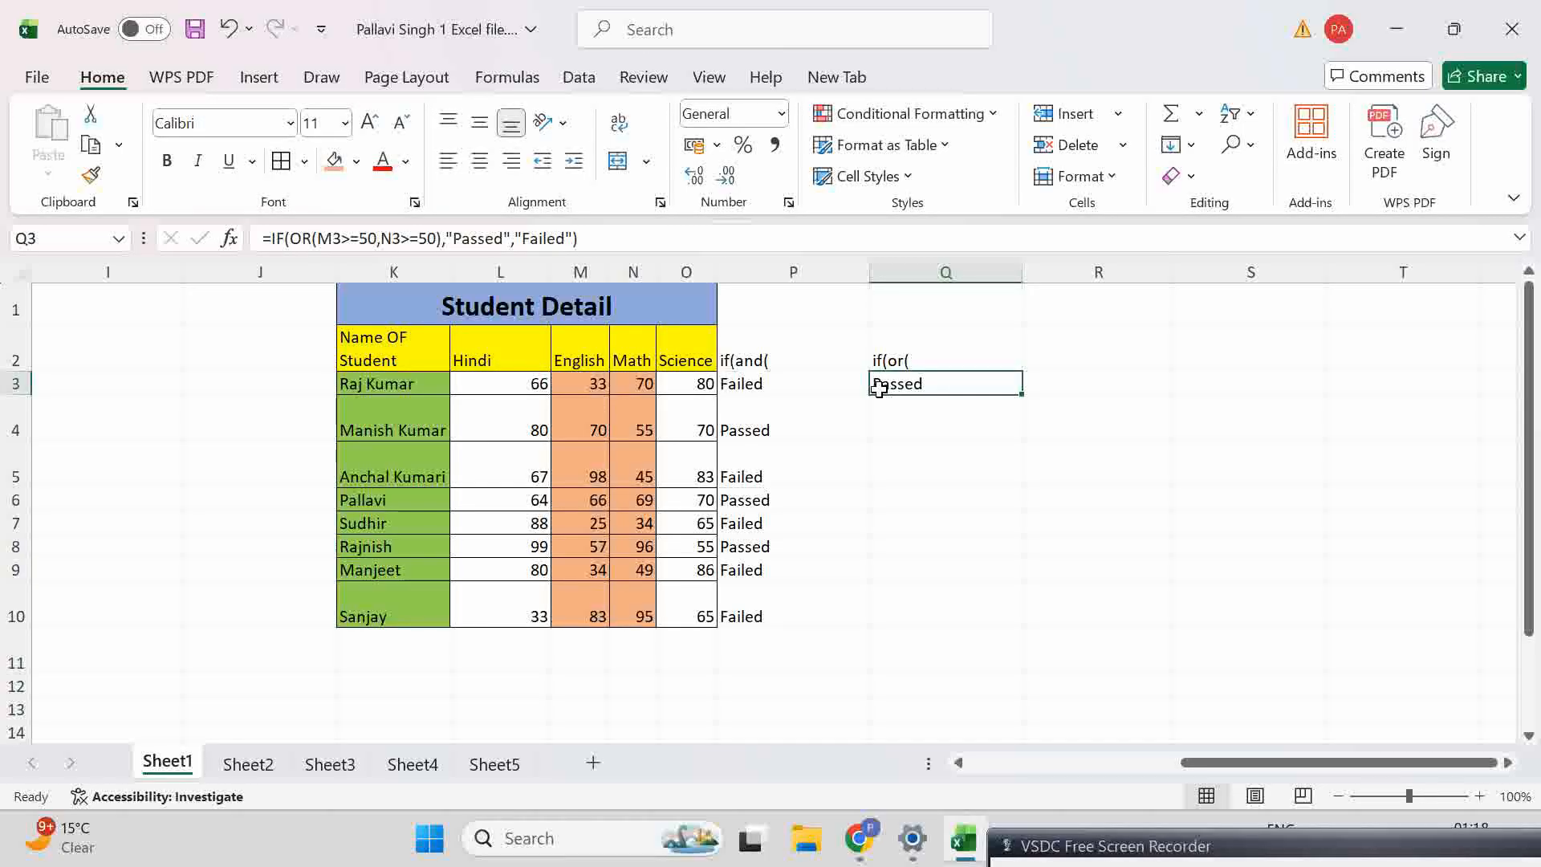
{"action": "left_click", "coordinate": [598, 384]}
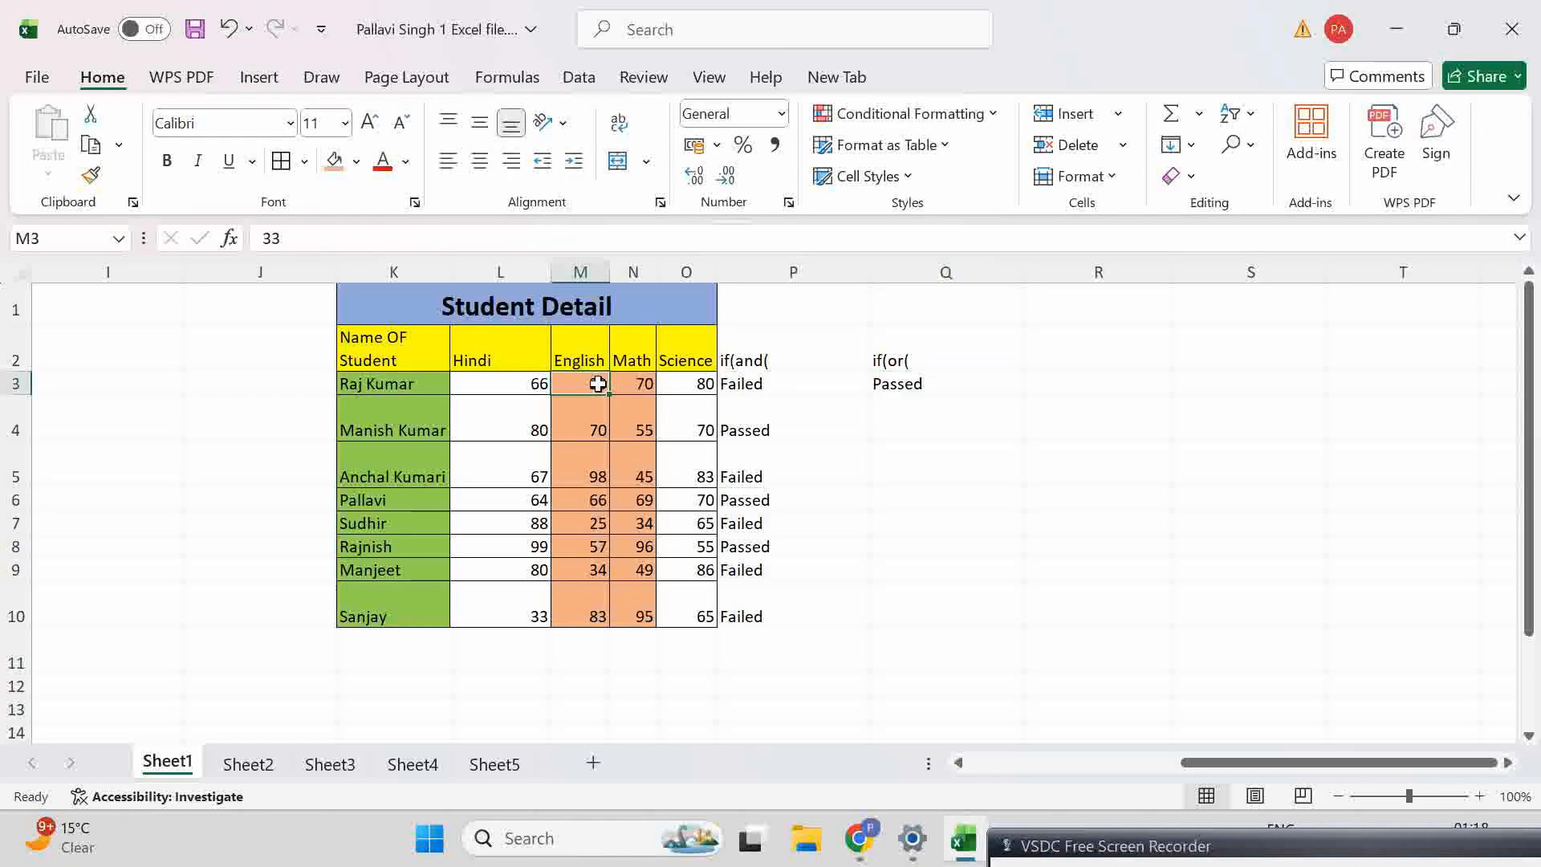
{"action": "left_click", "coordinate": [636, 385]}
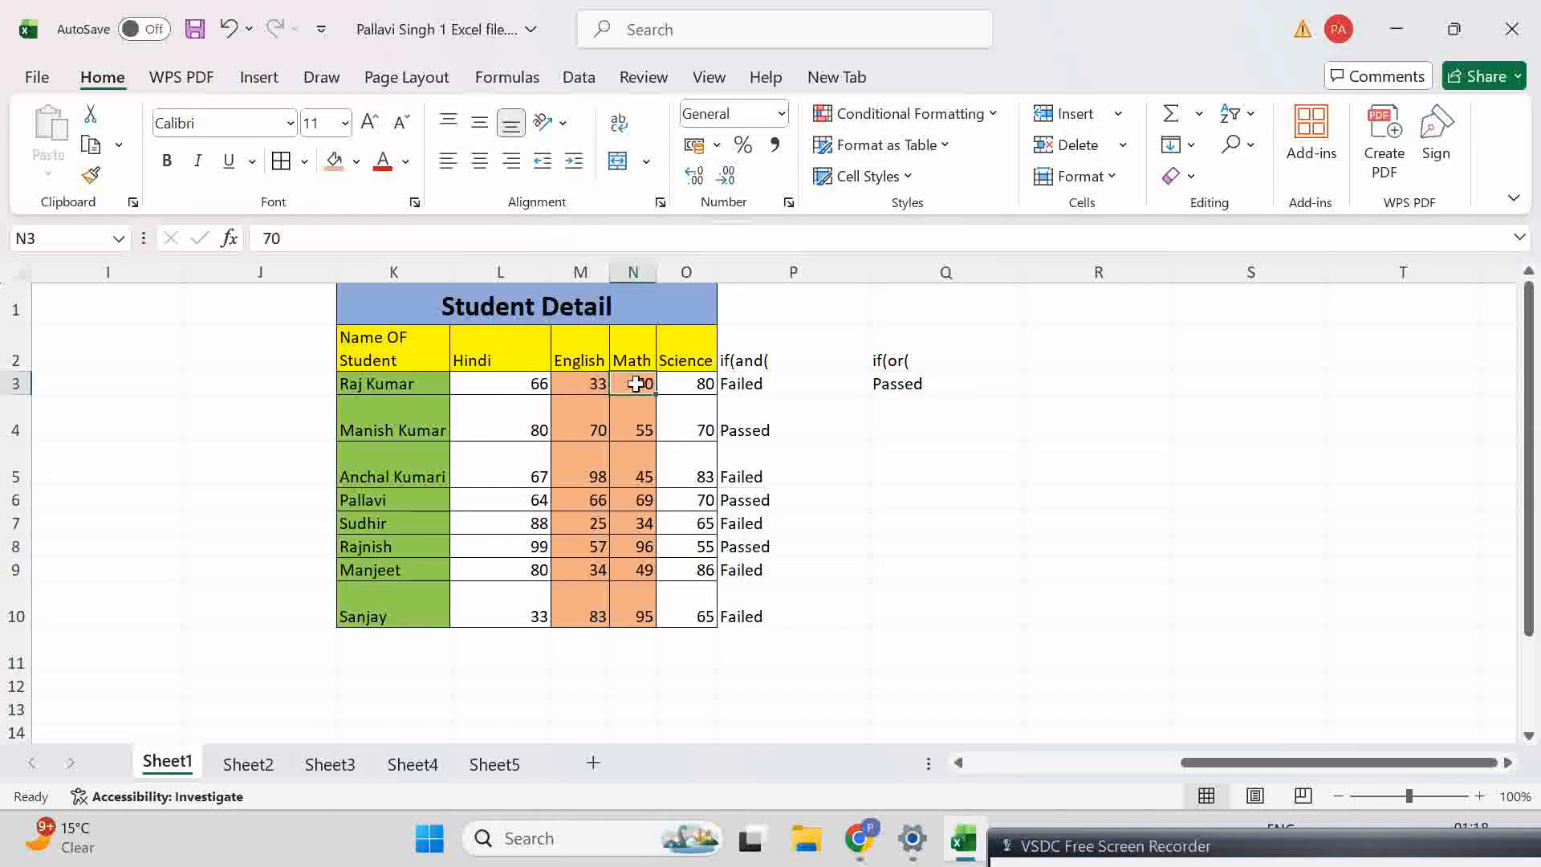
{"action": "left_click", "coordinate": [899, 385]}
{"action": "left_click_drag", "start_coordinate": [1026, 394], "coordinate": [1019, 634]}
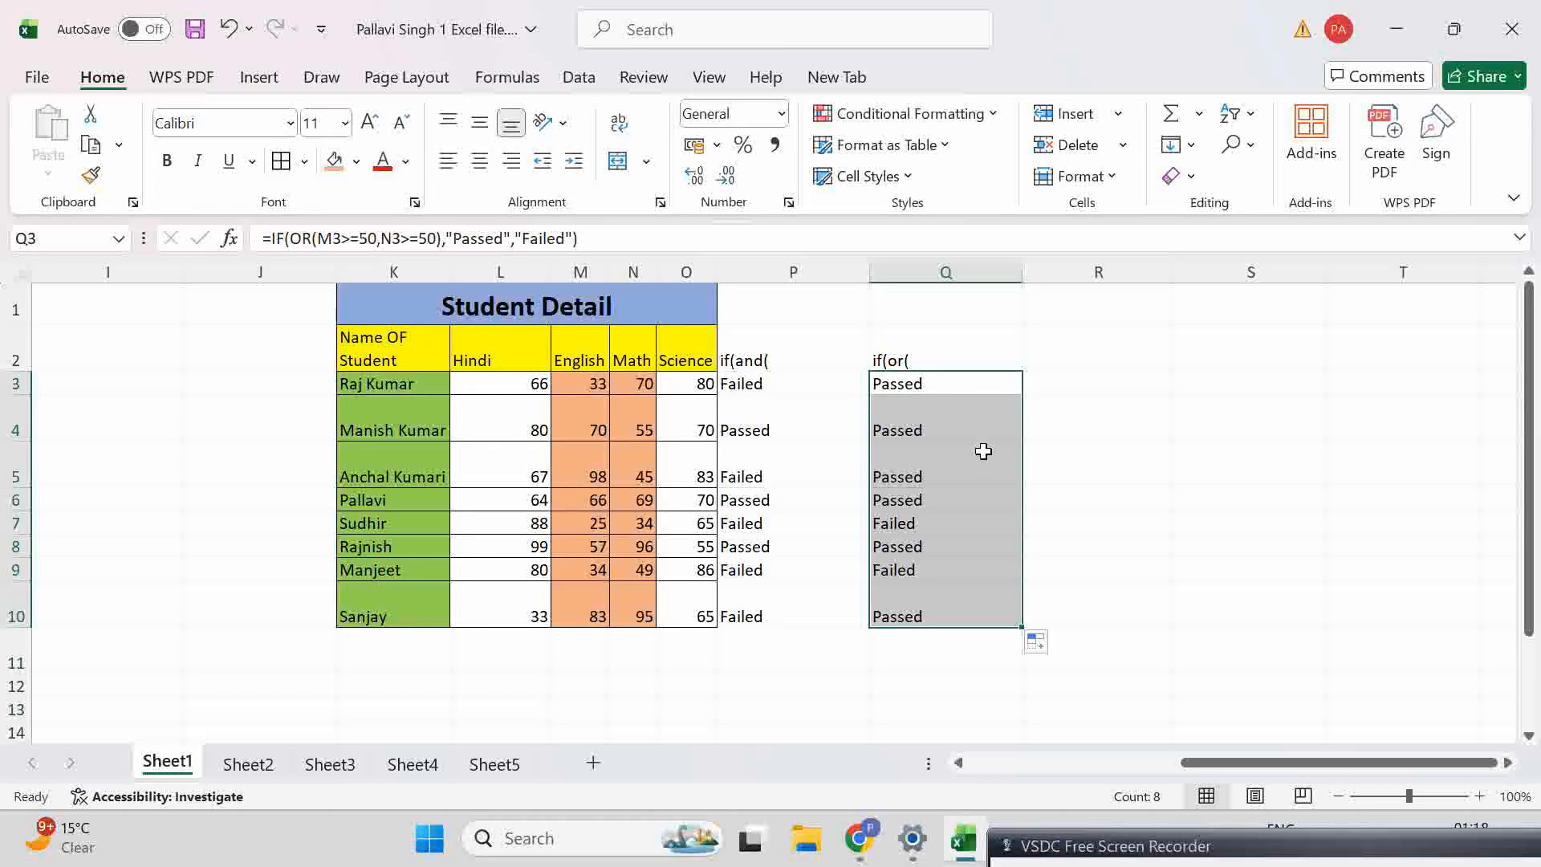
Step: Inspect the copied formulas in Q4 and Q7, and compare the Q7 result with the Math and English marks in row 7
{"action": "double_click", "coordinate": [960, 420]}
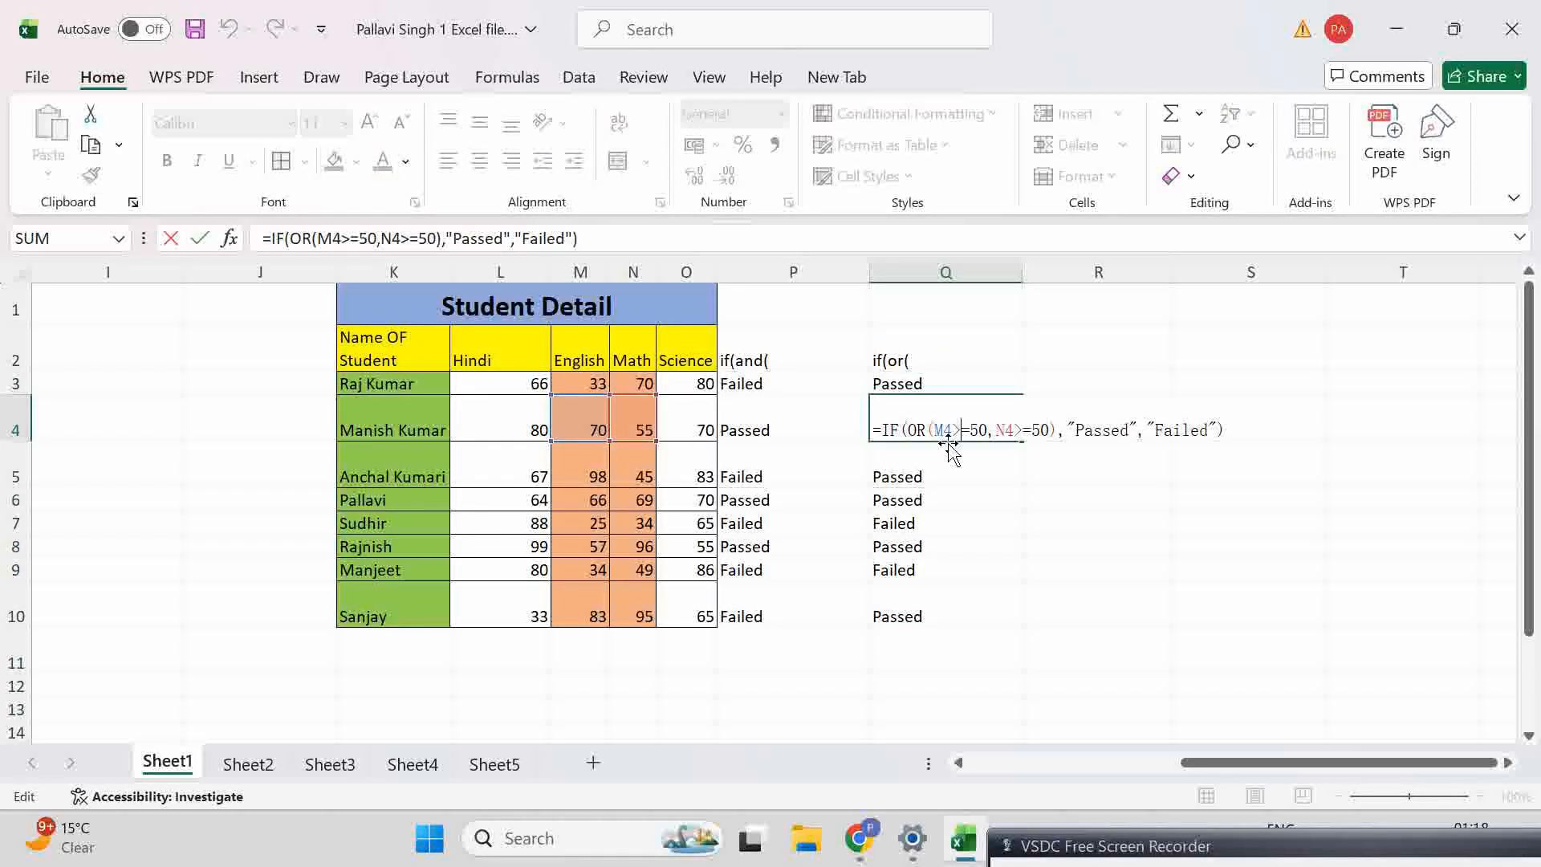
{"action": "left_click", "coordinate": [923, 523]}
{"action": "key", "text": "Escape"}
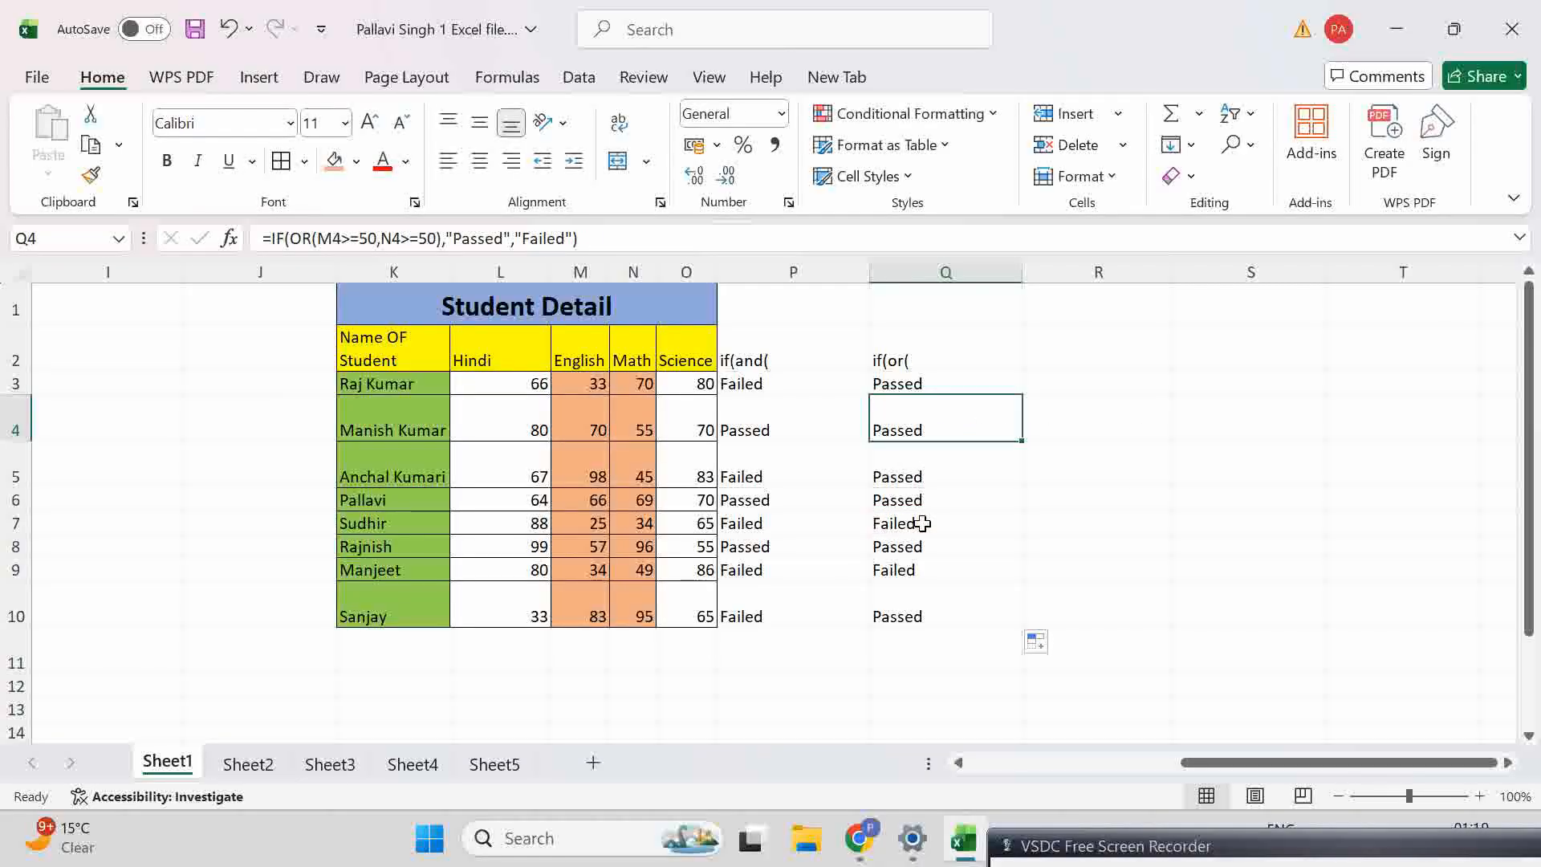
{"action": "key", "text": "Down"}
{"action": "key", "text": "Down"}
{"action": "key", "text": "Down"}
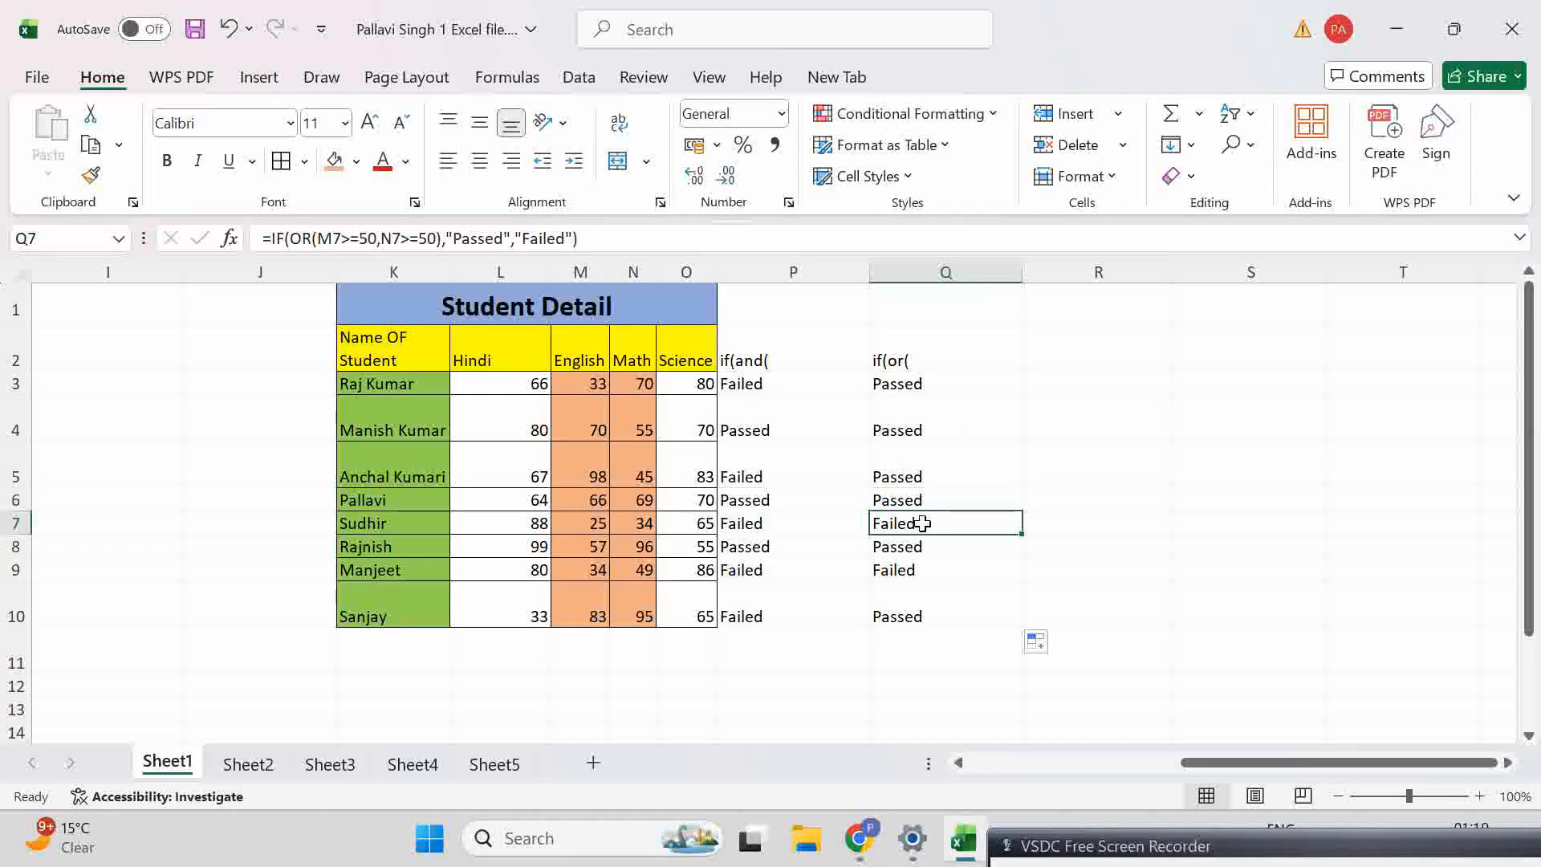
{"action": "left_click", "coordinate": [642, 526]}
{"action": "left_click", "coordinate": [592, 526]}
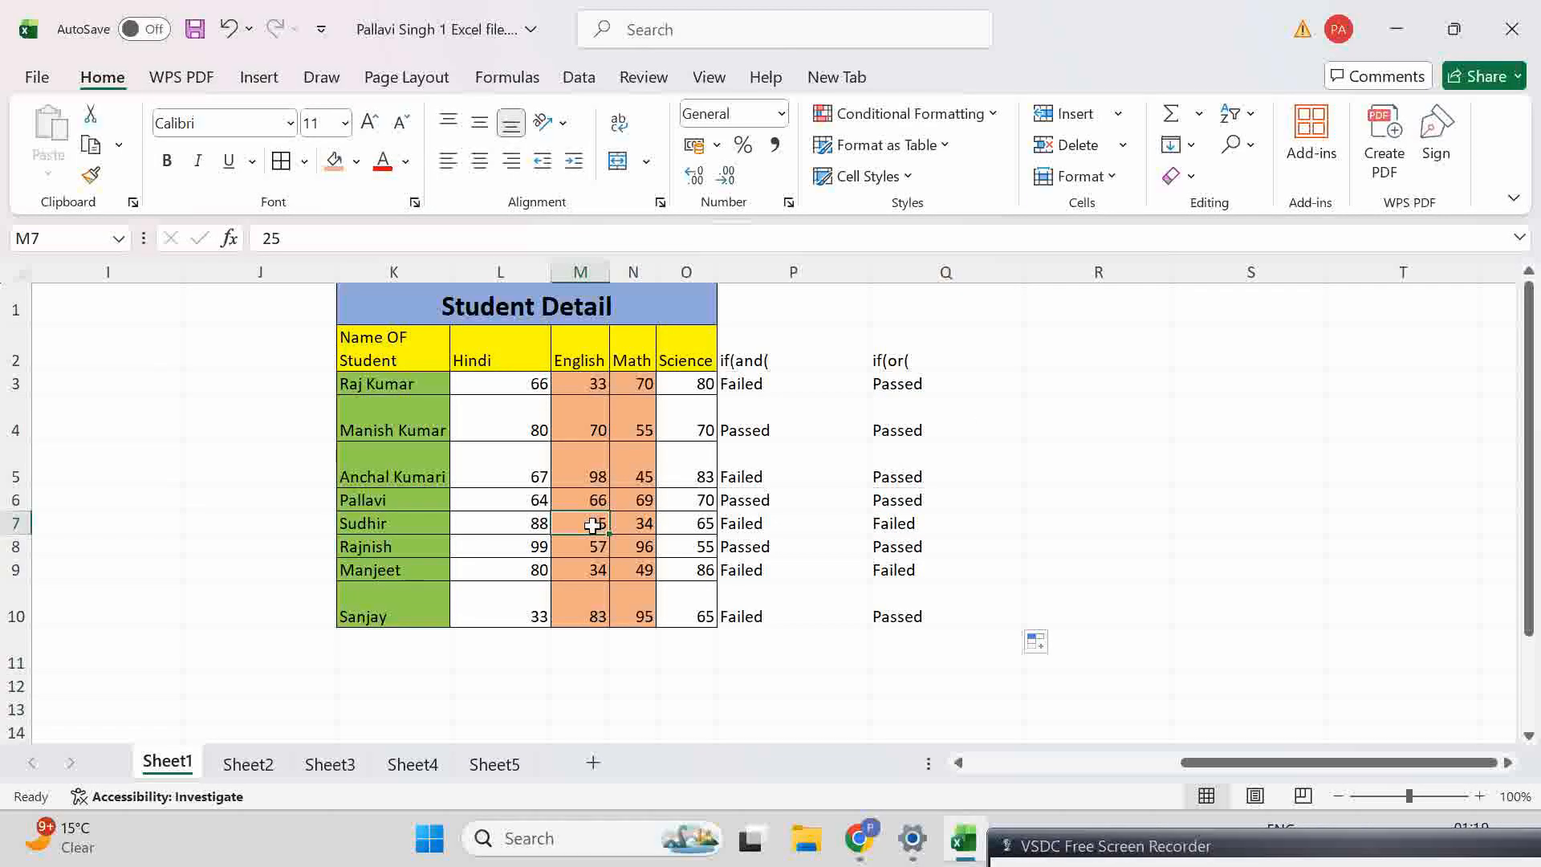
Step: Compare the English and Math marks in rows 7 and 9 with the IF/OR result in Q9
{"action": "key", "text": "Right"}
{"action": "left_click", "coordinate": [591, 525]}
{"action": "left_click", "coordinate": [632, 568]}
{"action": "left_click", "coordinate": [580, 571]}
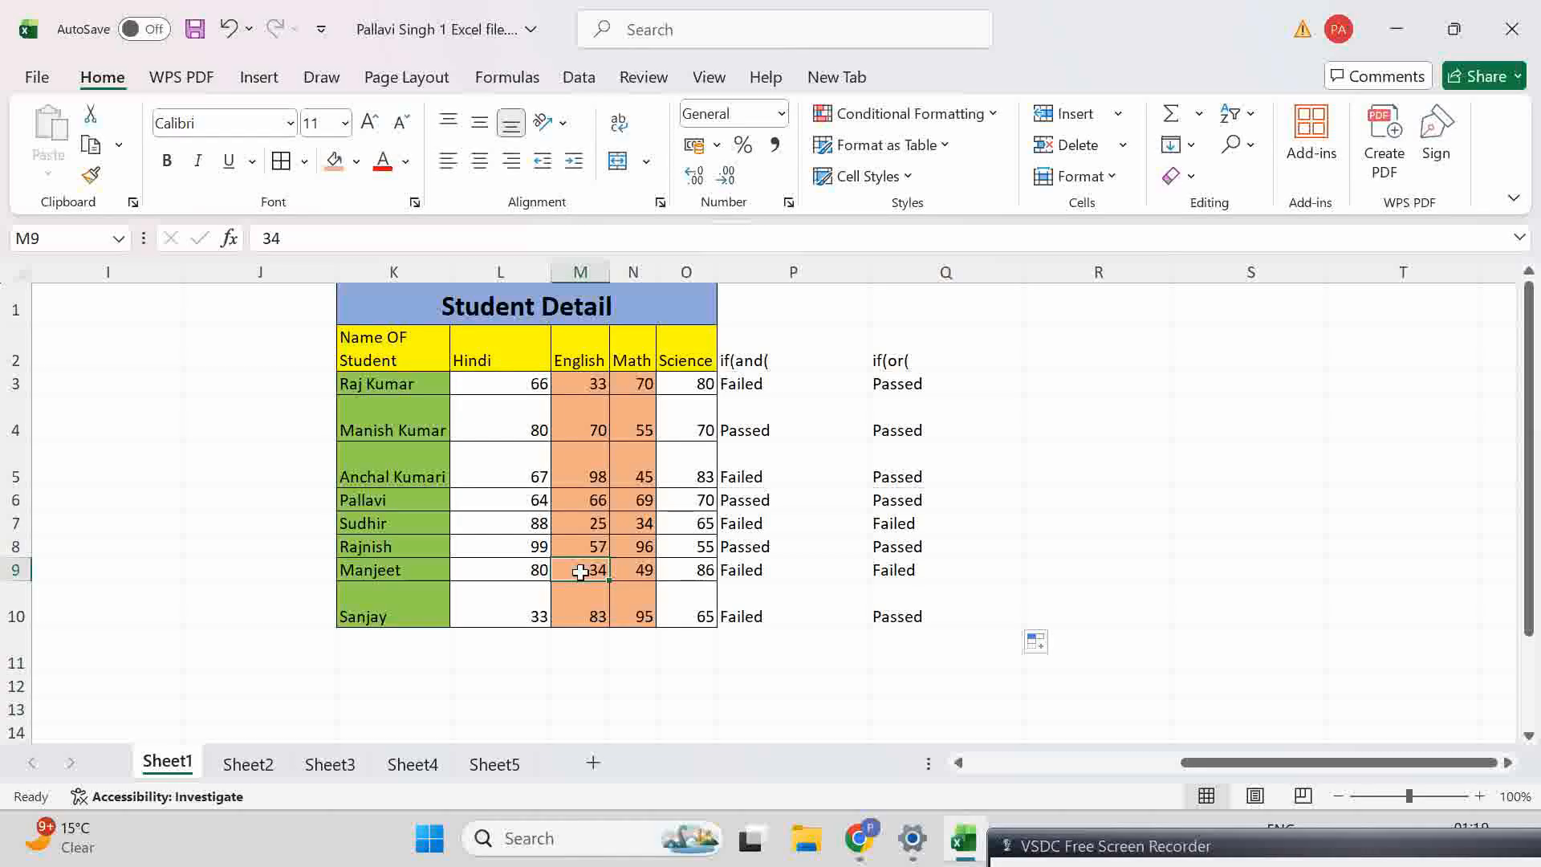
{"action": "left_click", "coordinate": [885, 576]}
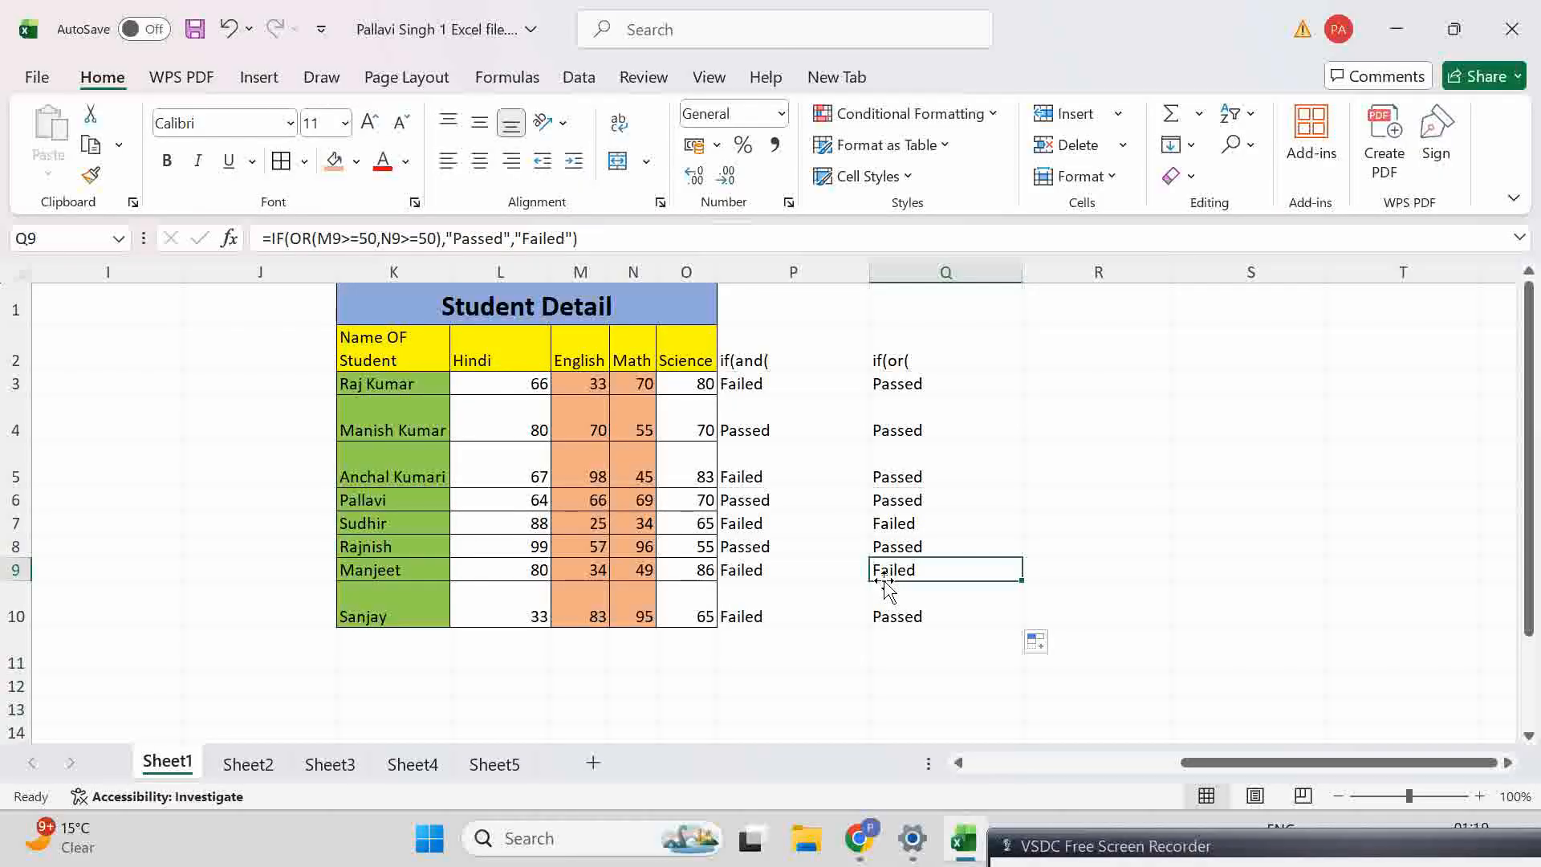
Step: In I3 beside the employee table, start an IF formula that returns 1000 when the department in D3 is "Education"
{"action": "left_click_drag", "start_coordinate": [1304, 766], "coordinate": [1043, 792]}
{"action": "left_click", "coordinate": [1043, 500]}
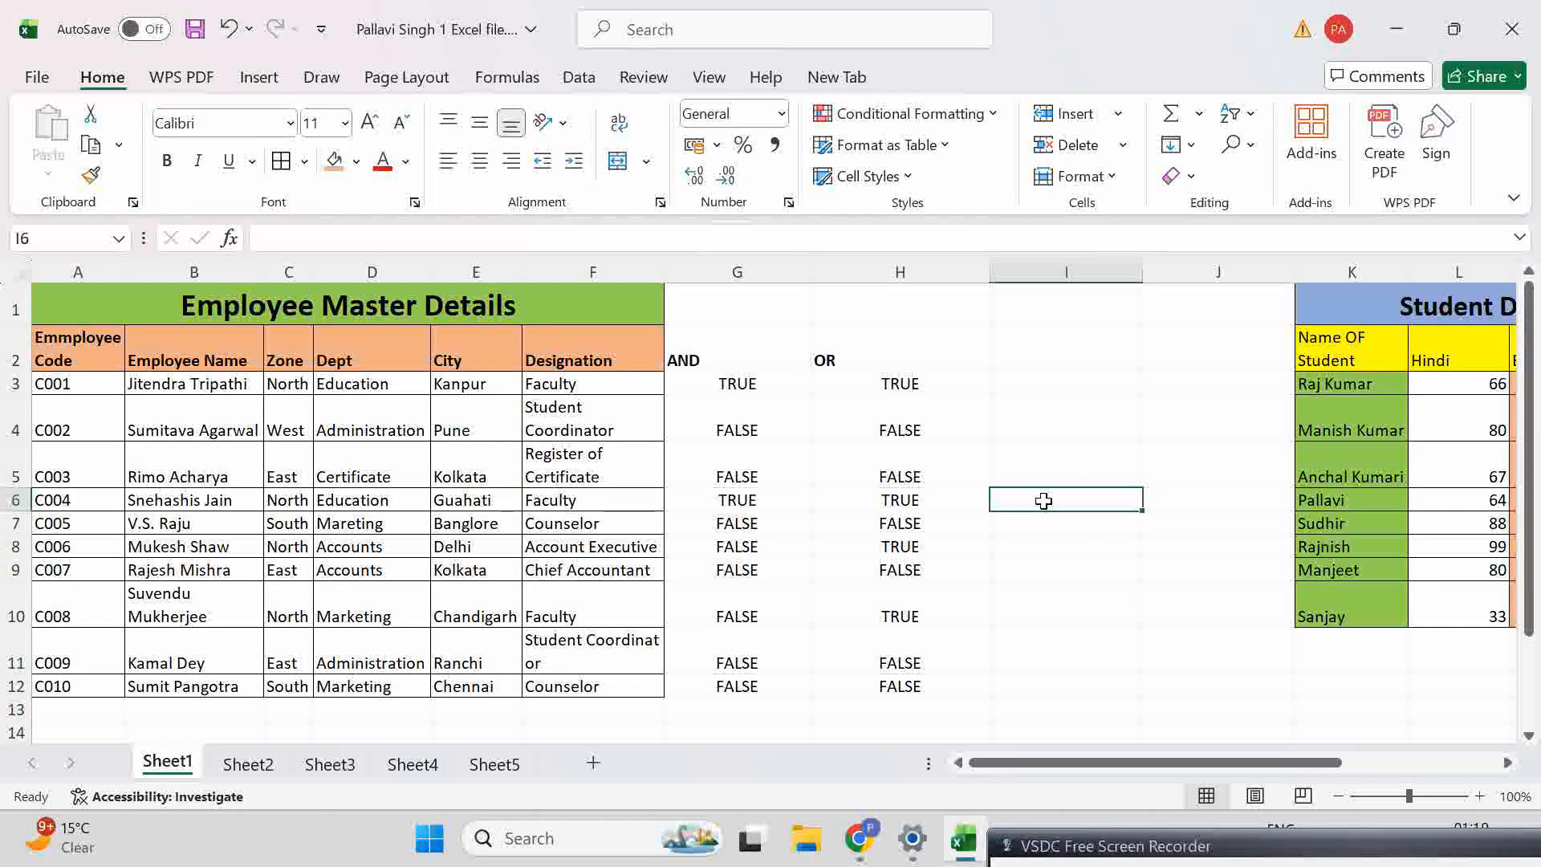
{"action": "left_click", "coordinate": [1007, 386]}
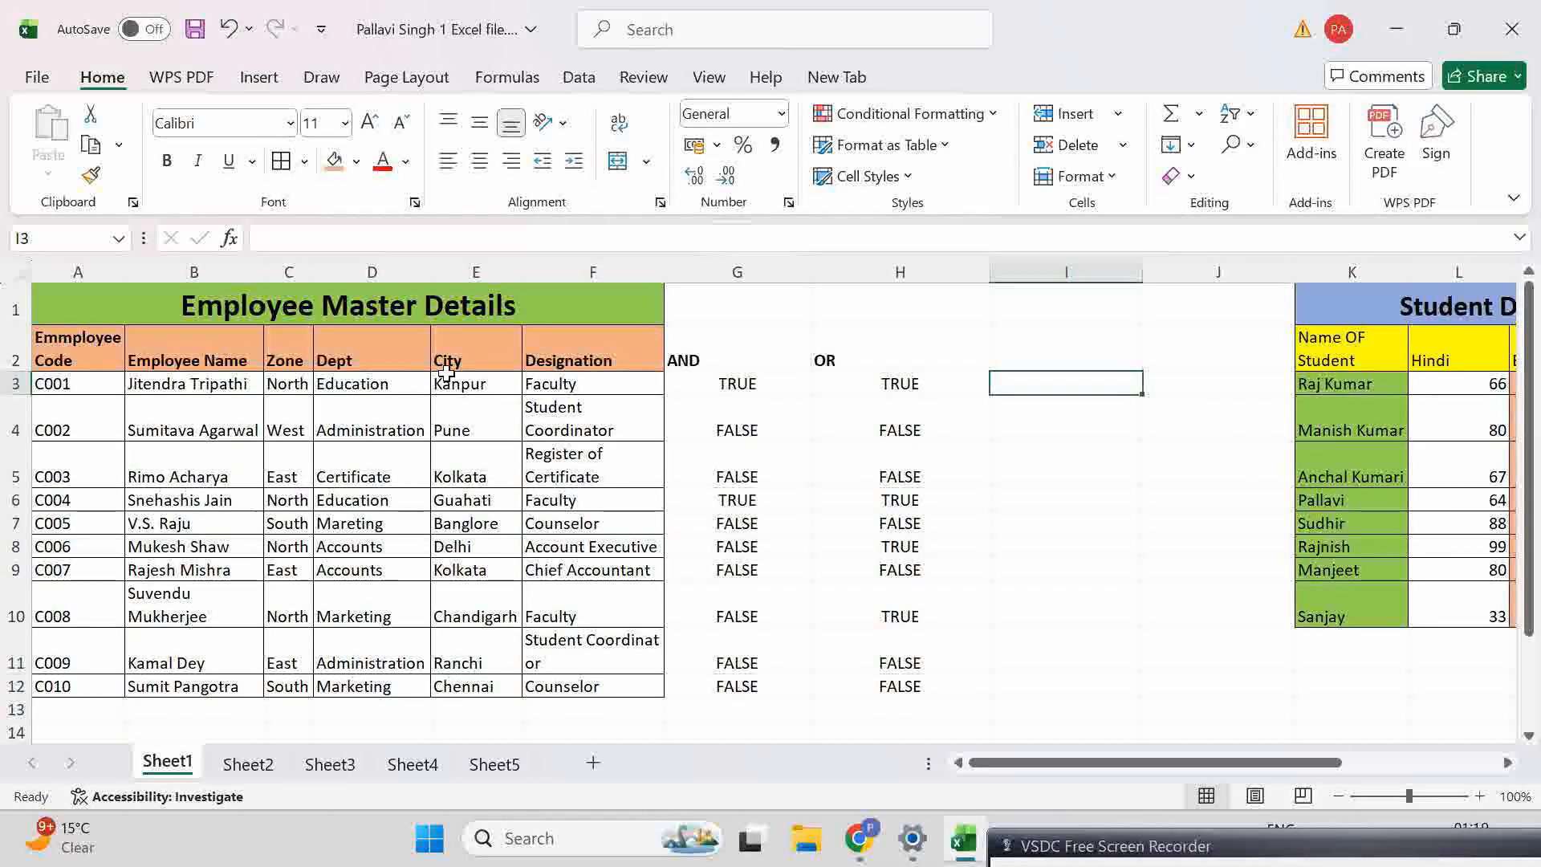
{"action": "left_click", "coordinate": [362, 389]}
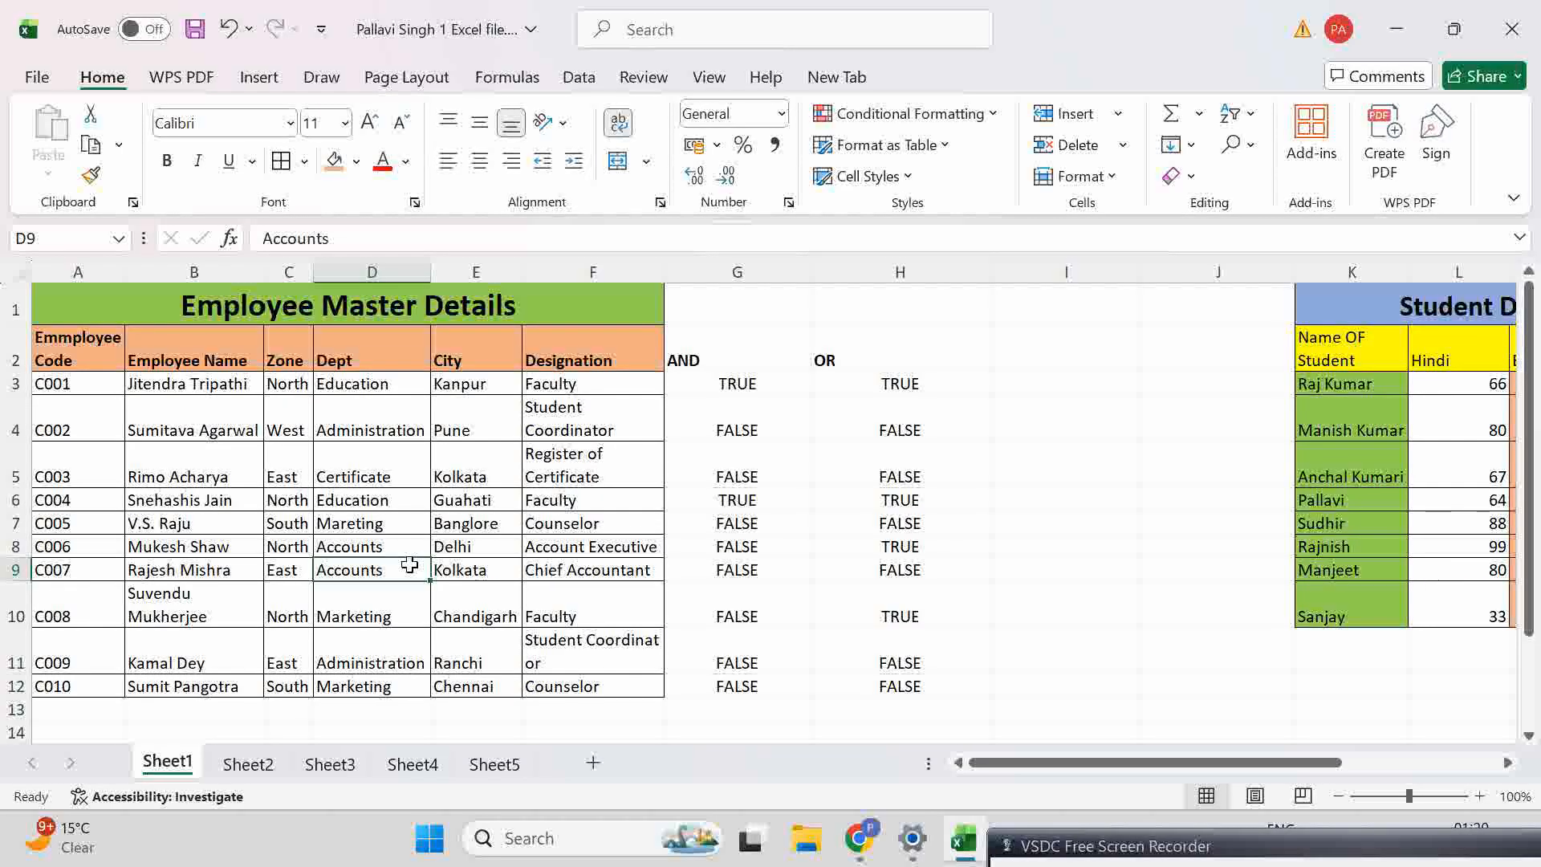
{"action": "left_click", "coordinate": [1018, 388]}
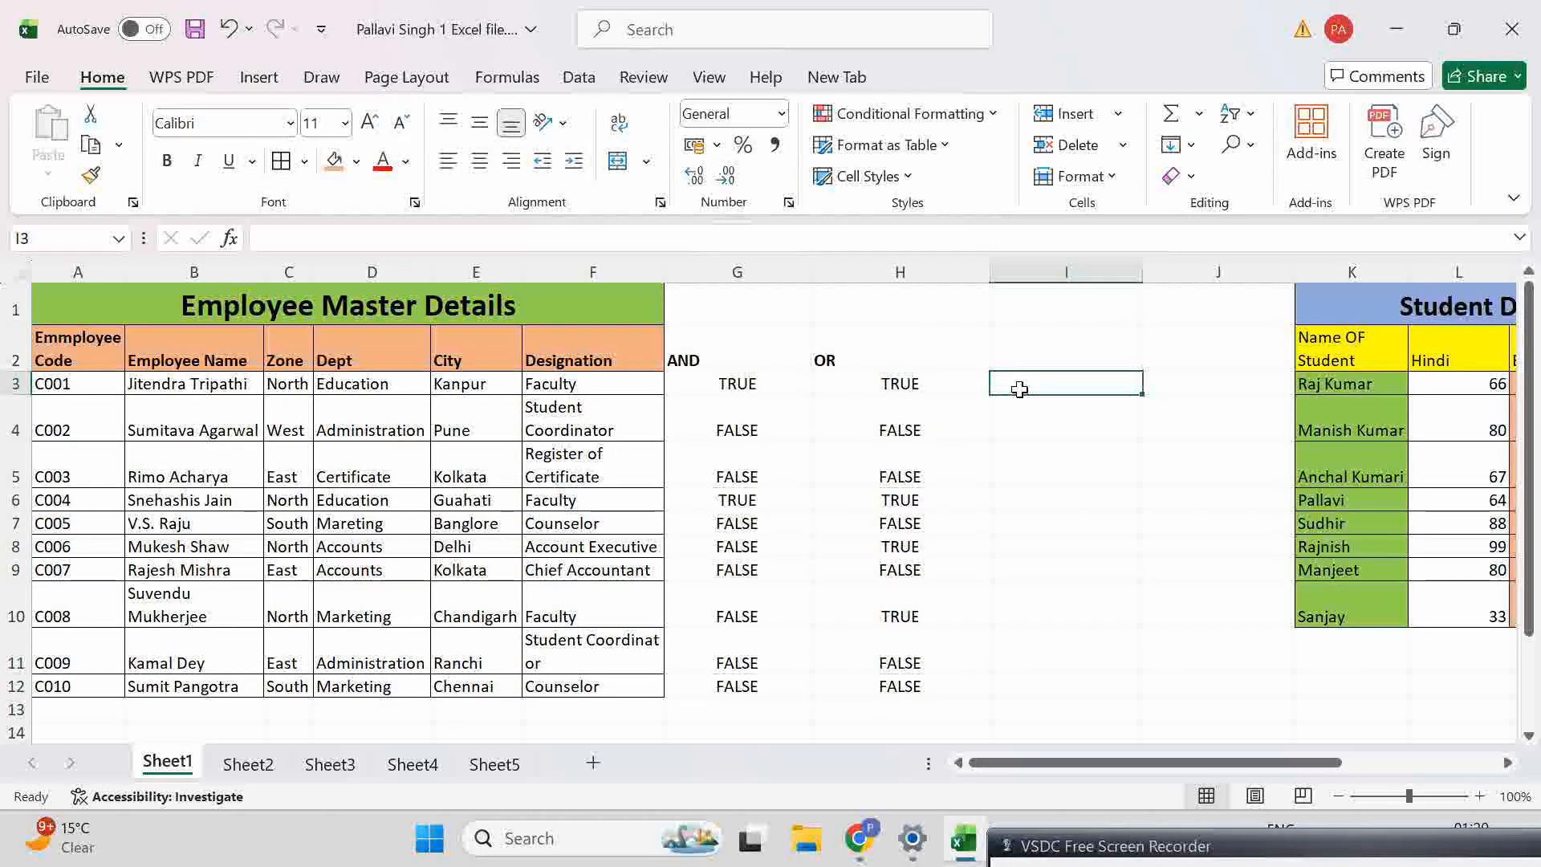
{"action": "type", "text": "=if("}
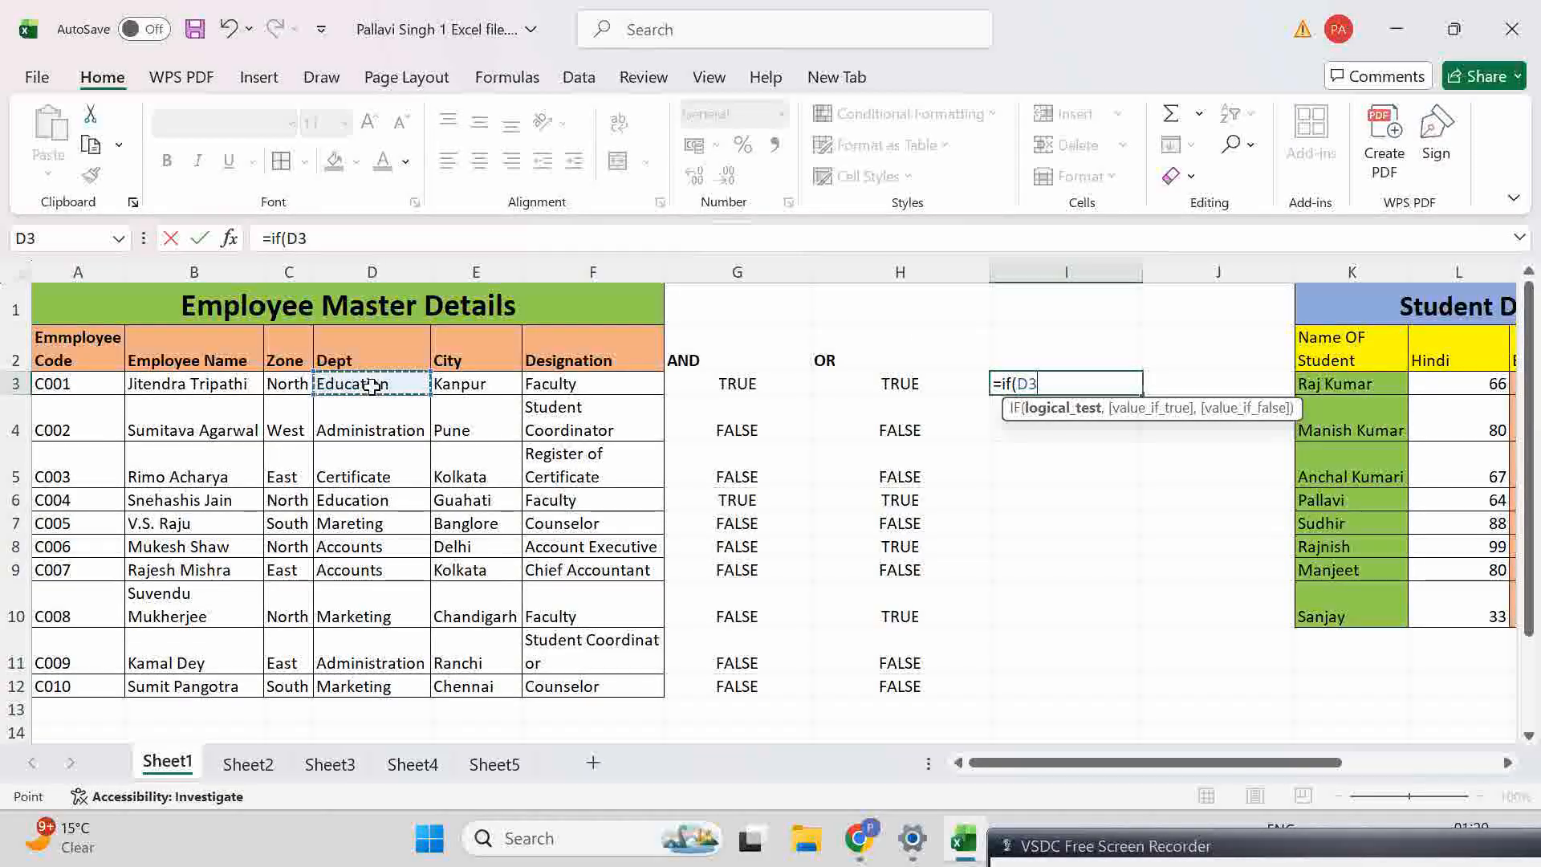
{"action": "type", "text": "+"}
{"action": "type", "text": "\"Educa"}
{"action": "type", "text": "tion"}
{"action": "type", "text": ","}
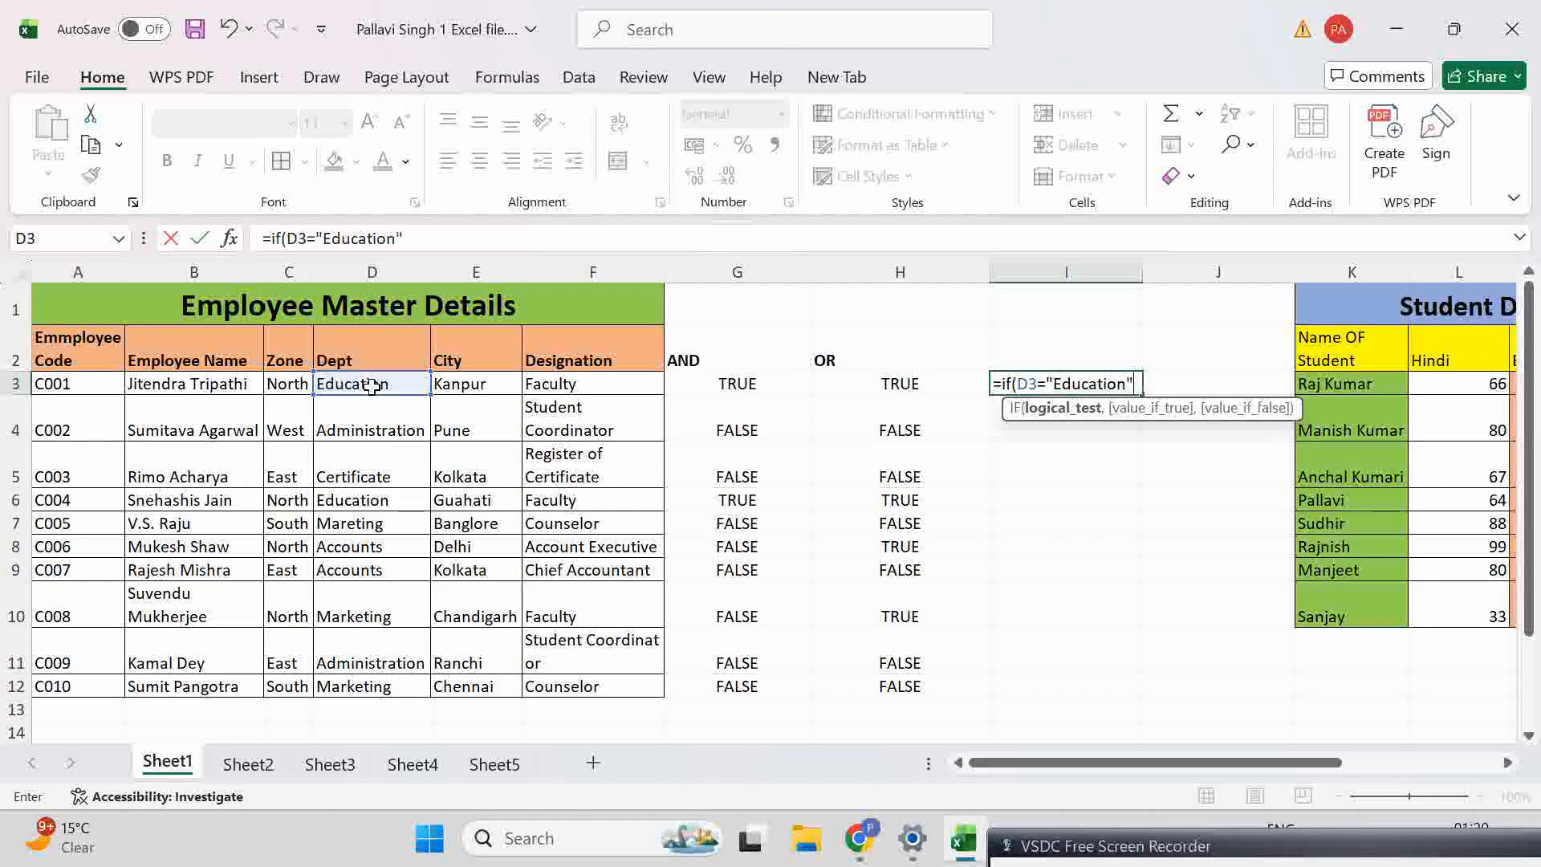
{"action": "type", "text": "1000"}
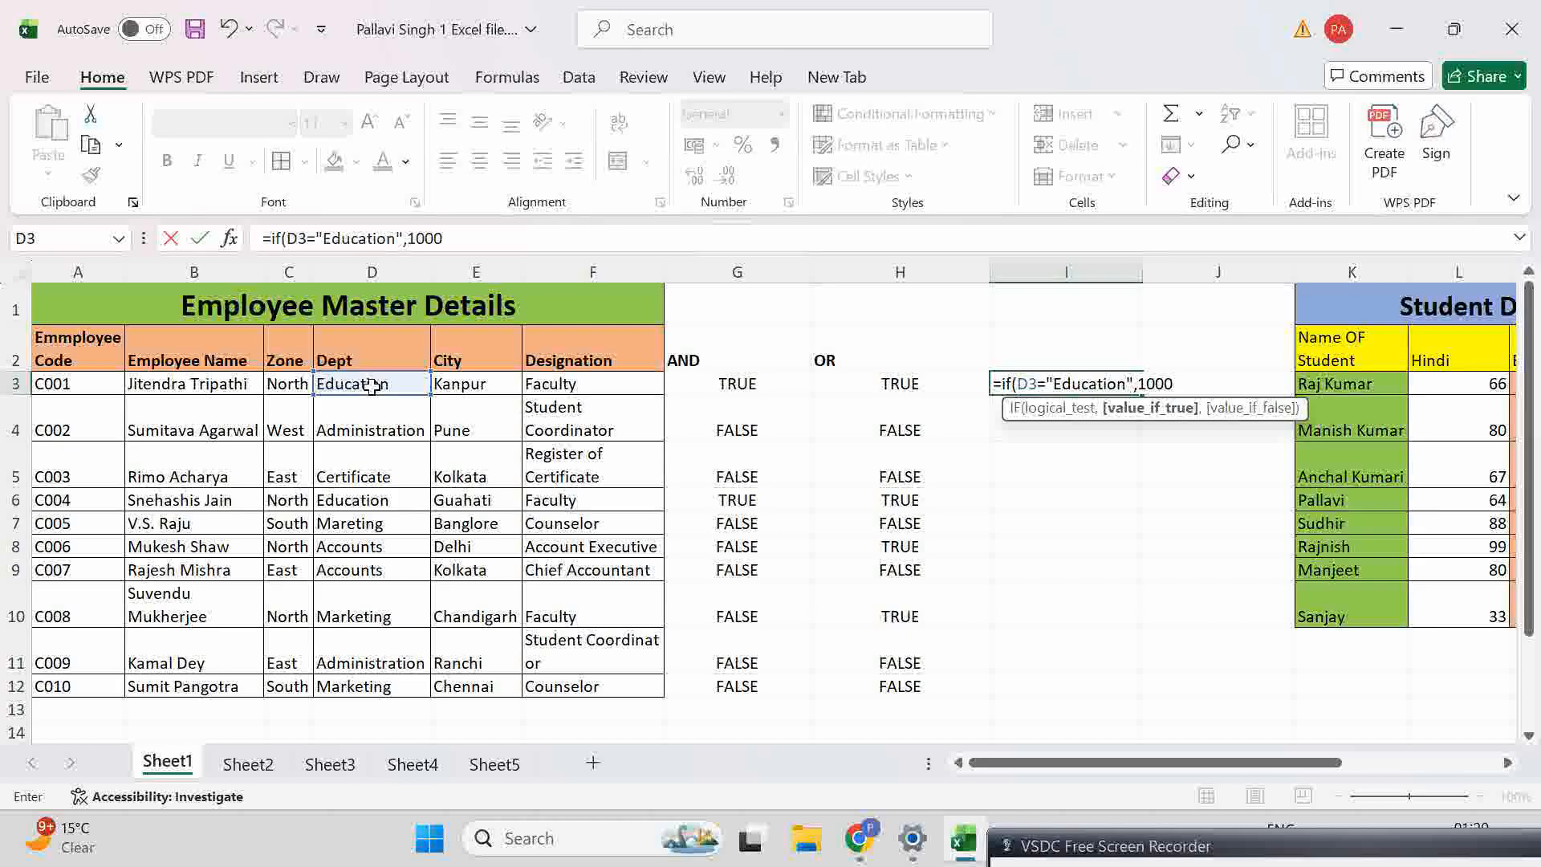
Step: Nest a second IF returning 500 when D3 is "Accounts" and an empty string otherwise, and complete the I3 formula
{"action": "type", "text": ",if"}
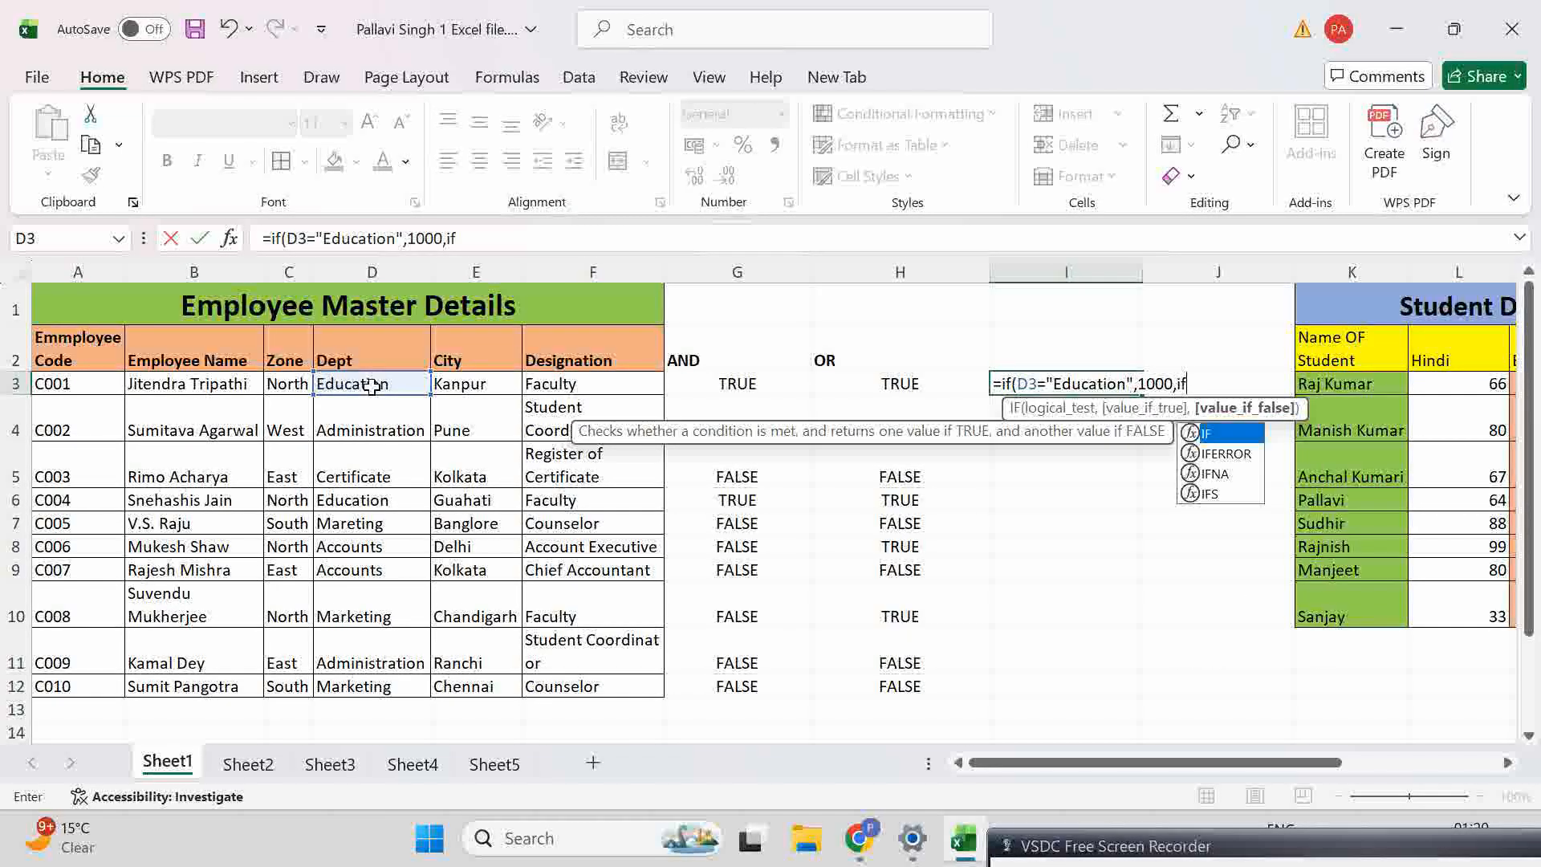
{"action": "type", "text": "("}
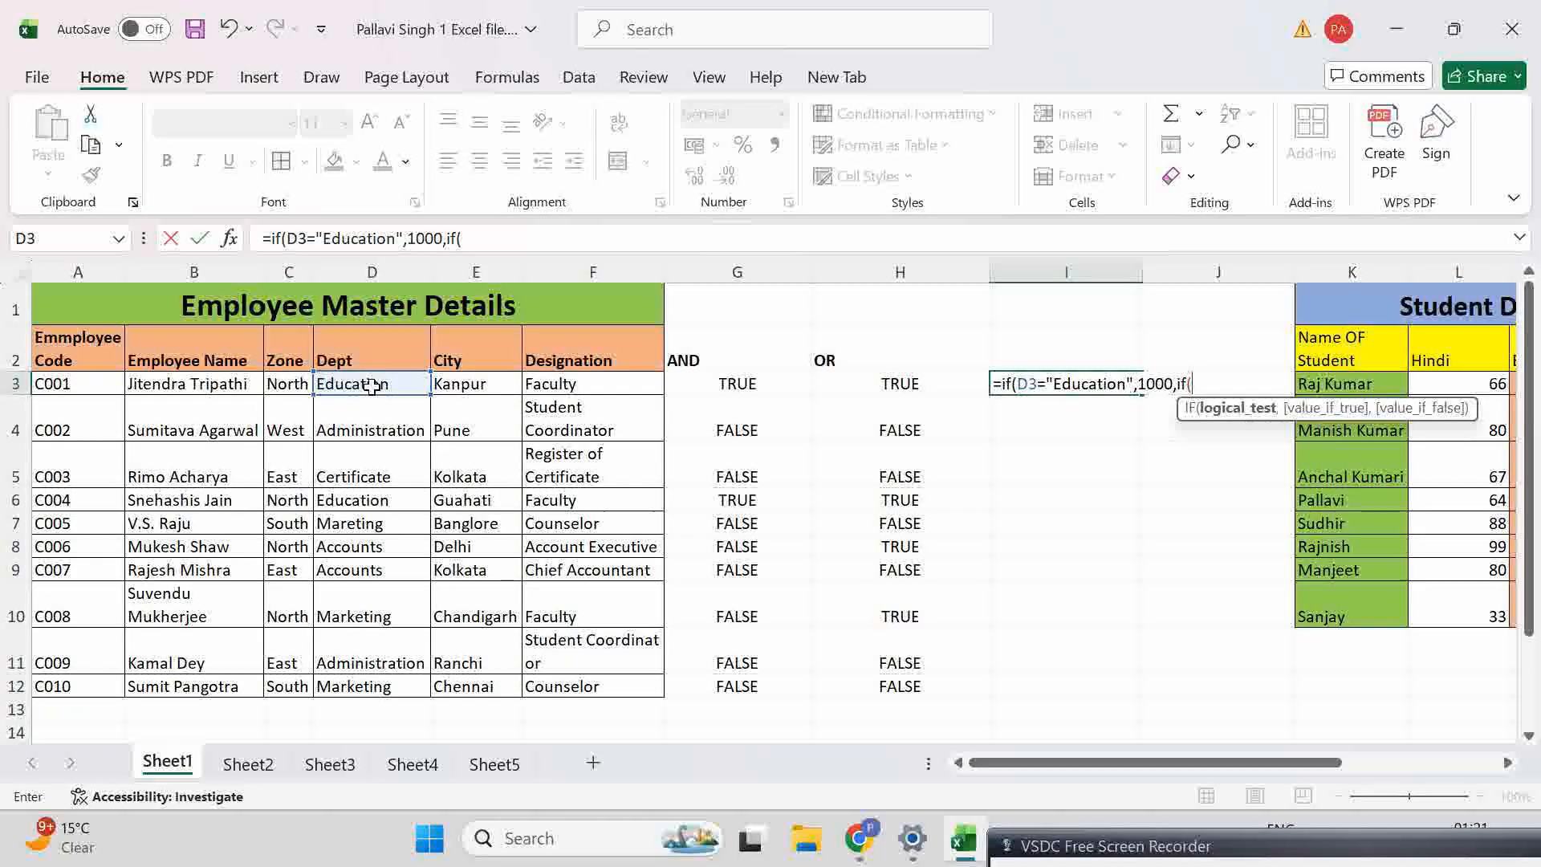
{"action": "left_click", "coordinate": [371, 387]}
{"action": "type", "text": "="}
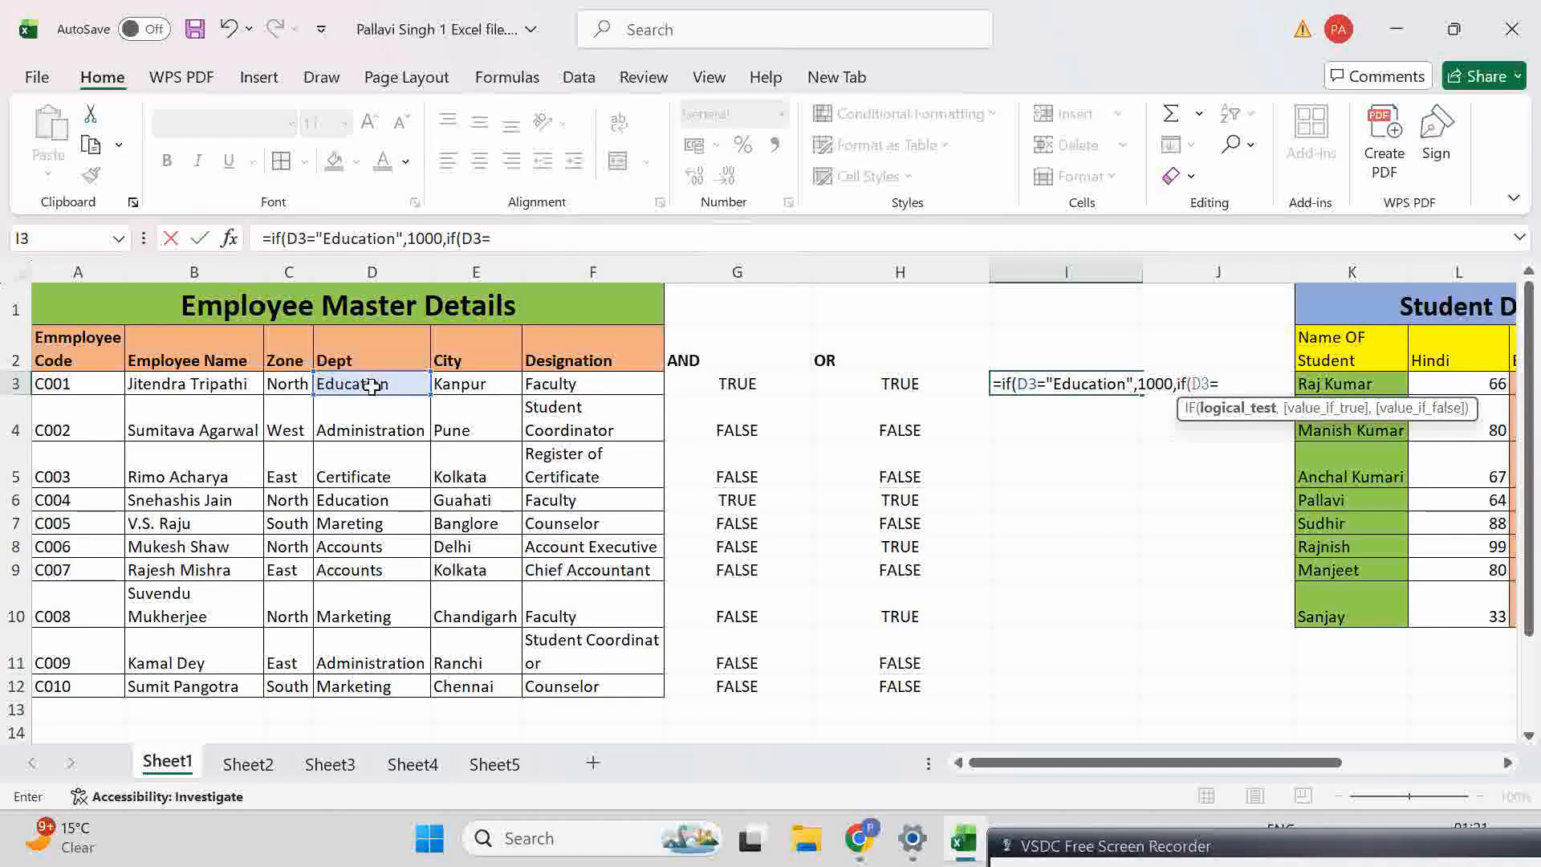
{"action": "type", "text": "\"Accoun"}
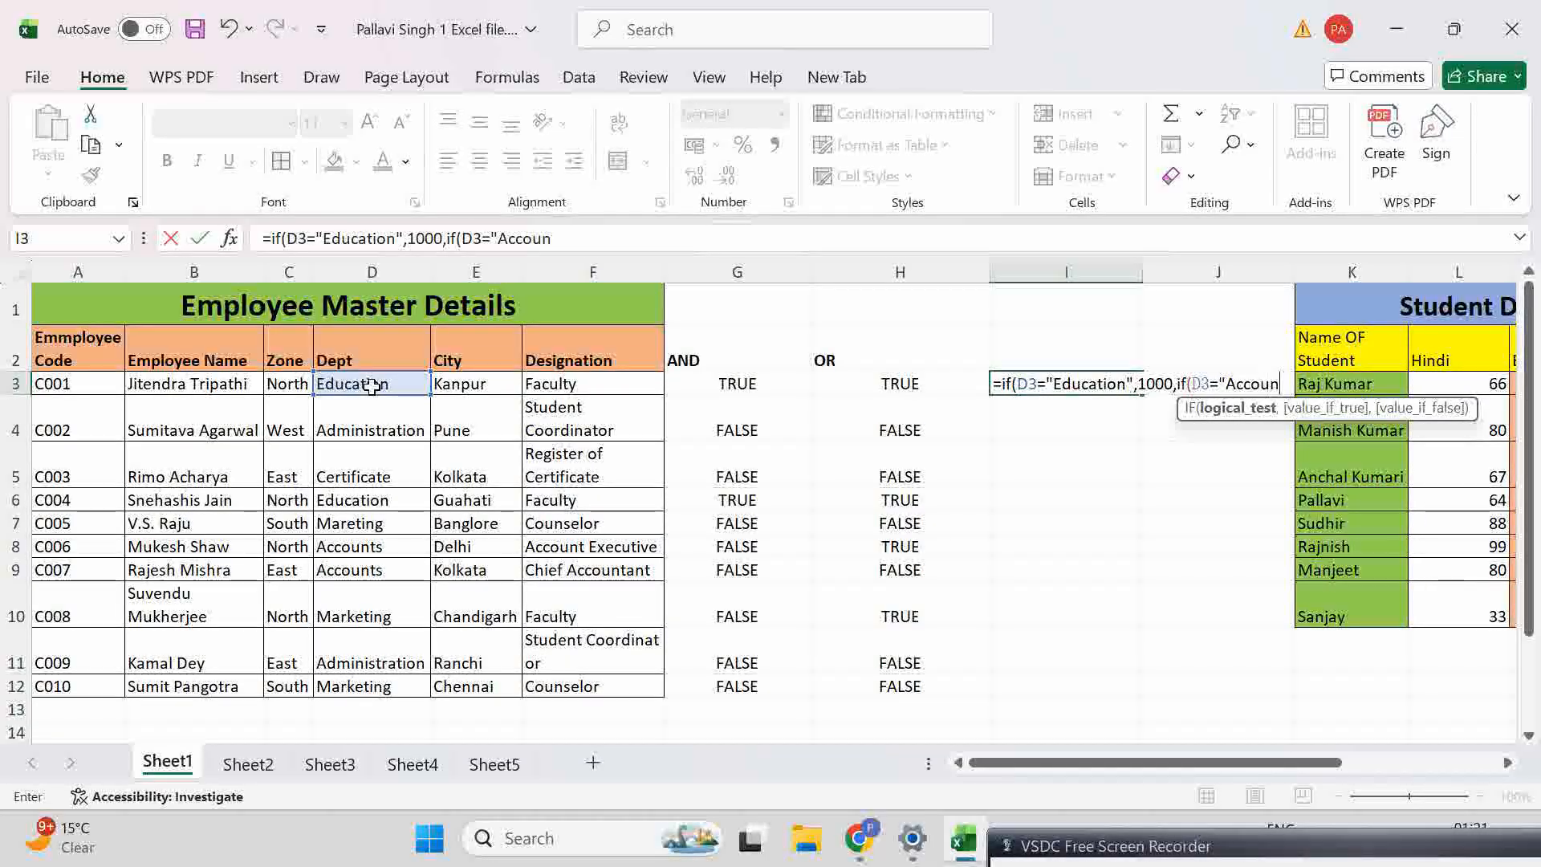
{"action": "type", "text": "ts"}
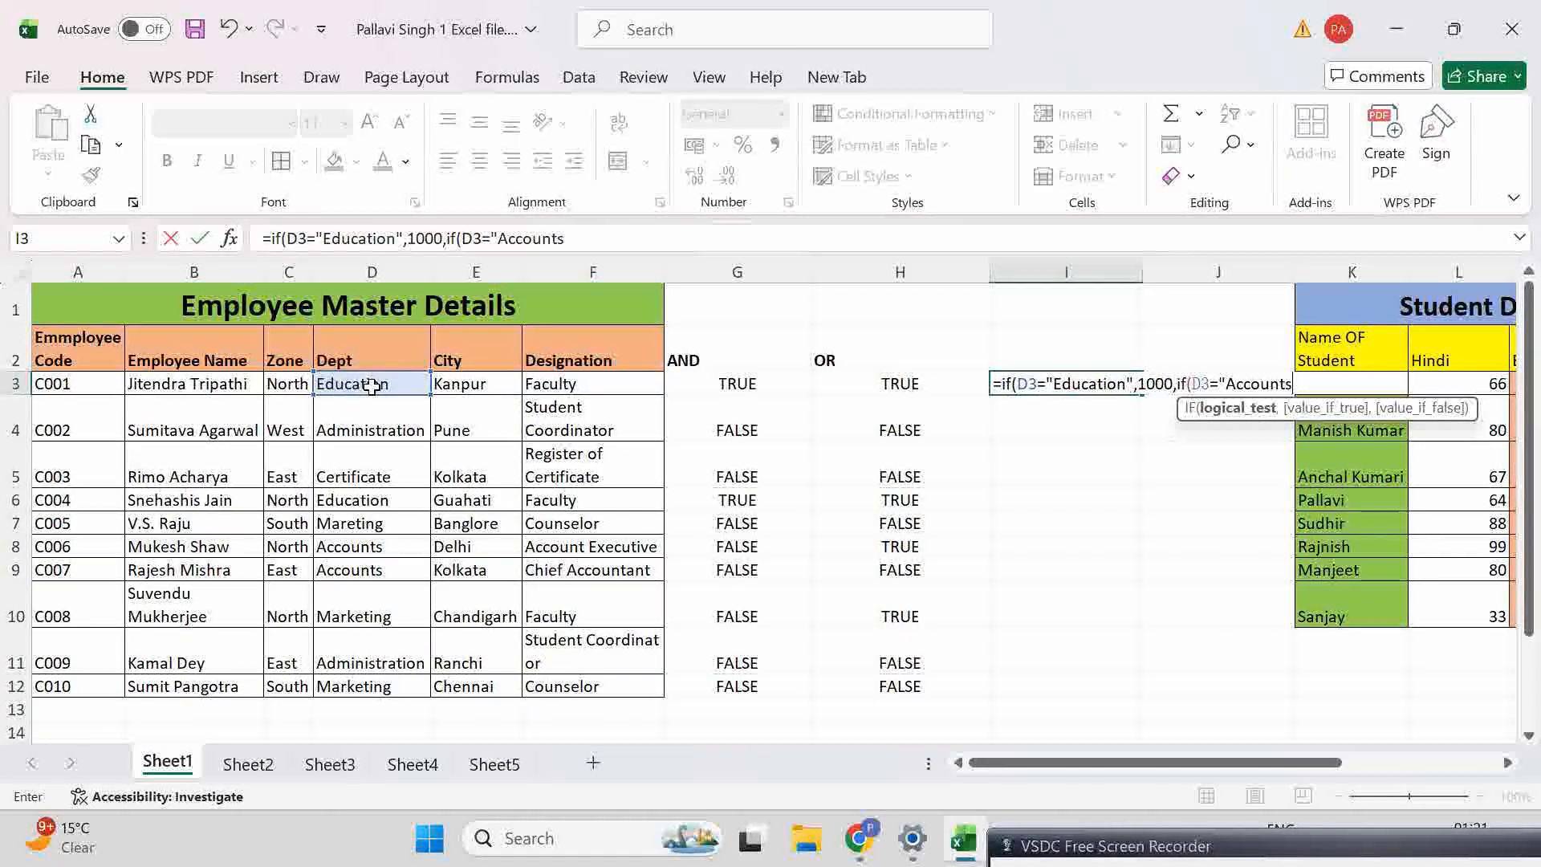
{"action": "type", "text": "\","}
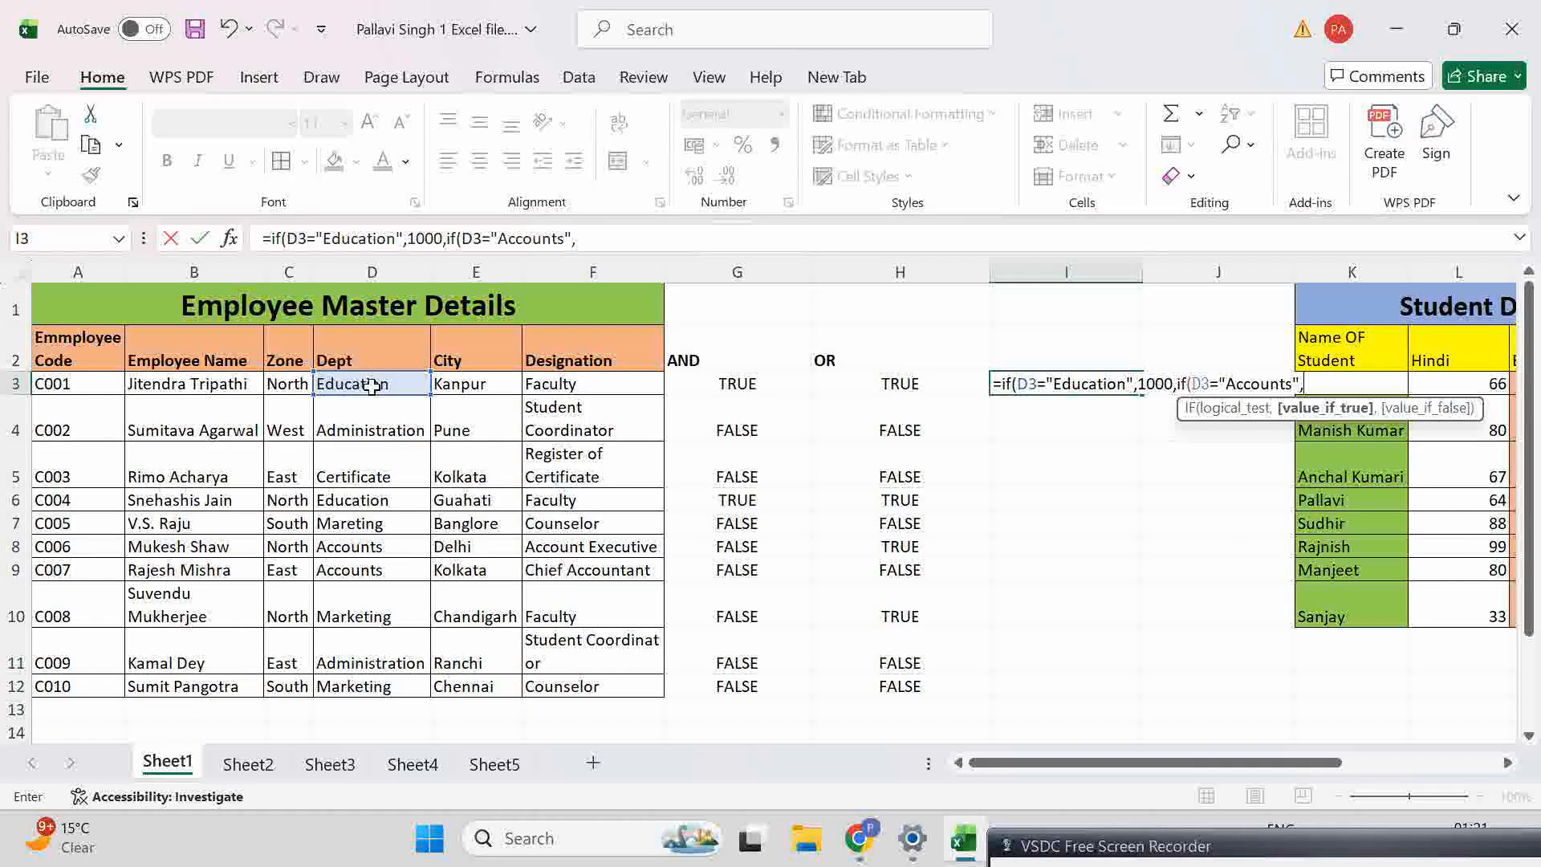
{"action": "type", "text": "500,"}
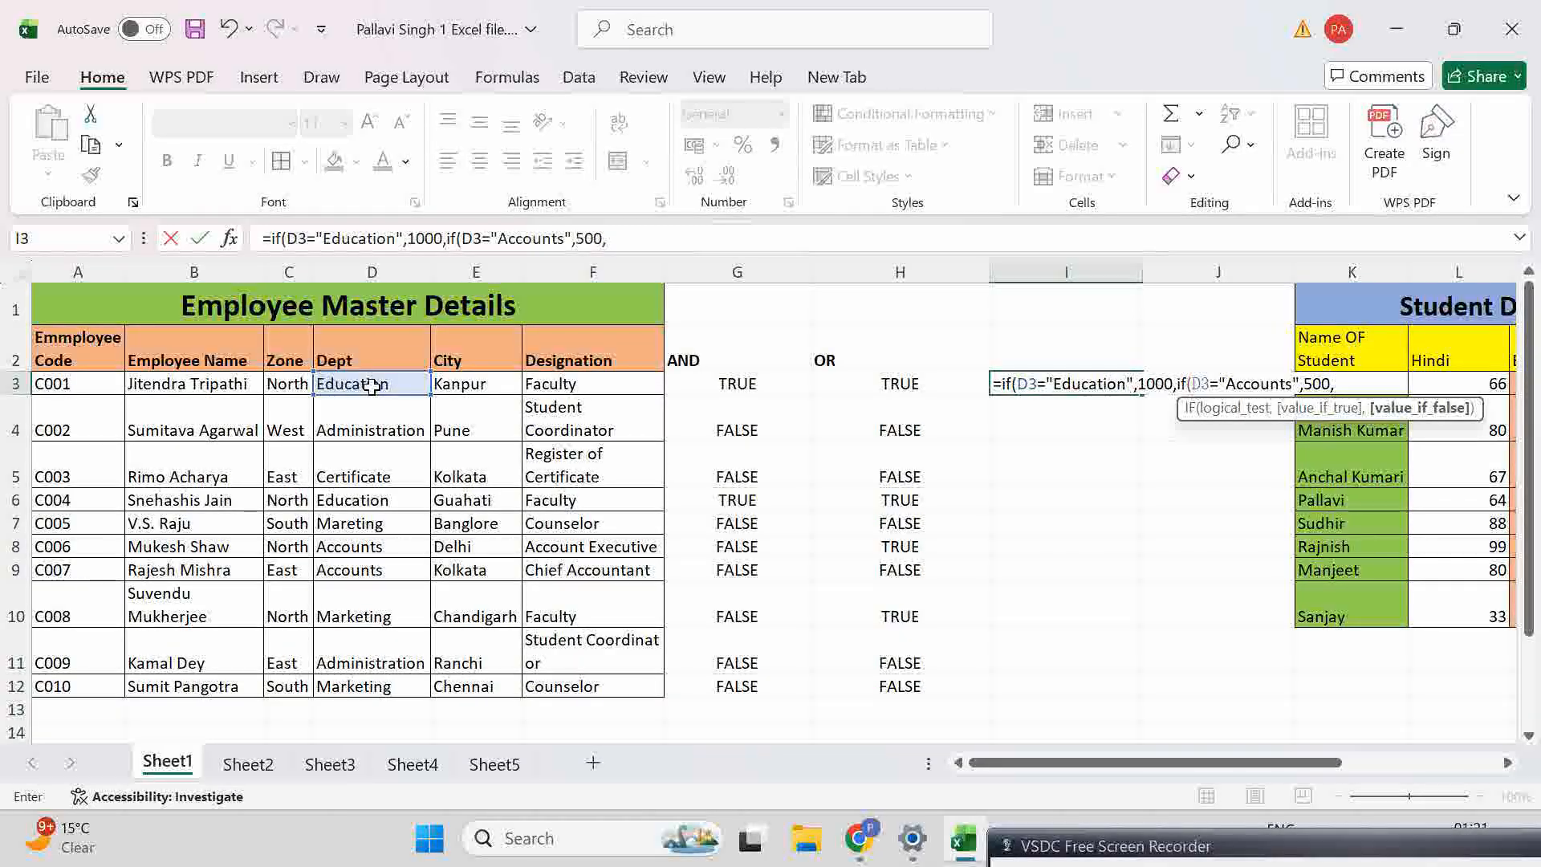
{"action": "type", "text": "\")"}
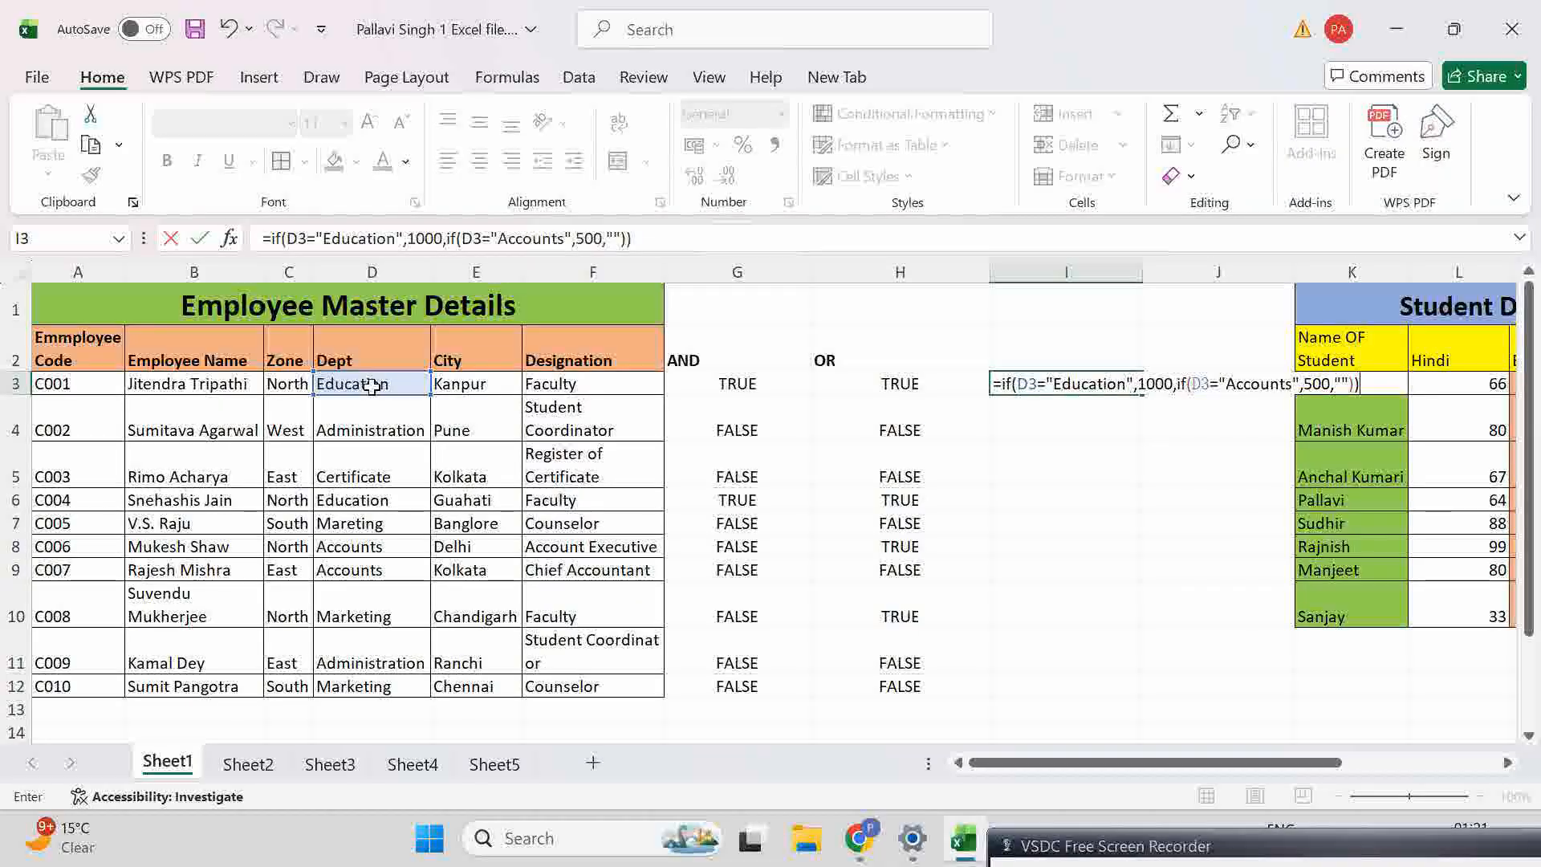
{"action": "key", "text": "Return"}
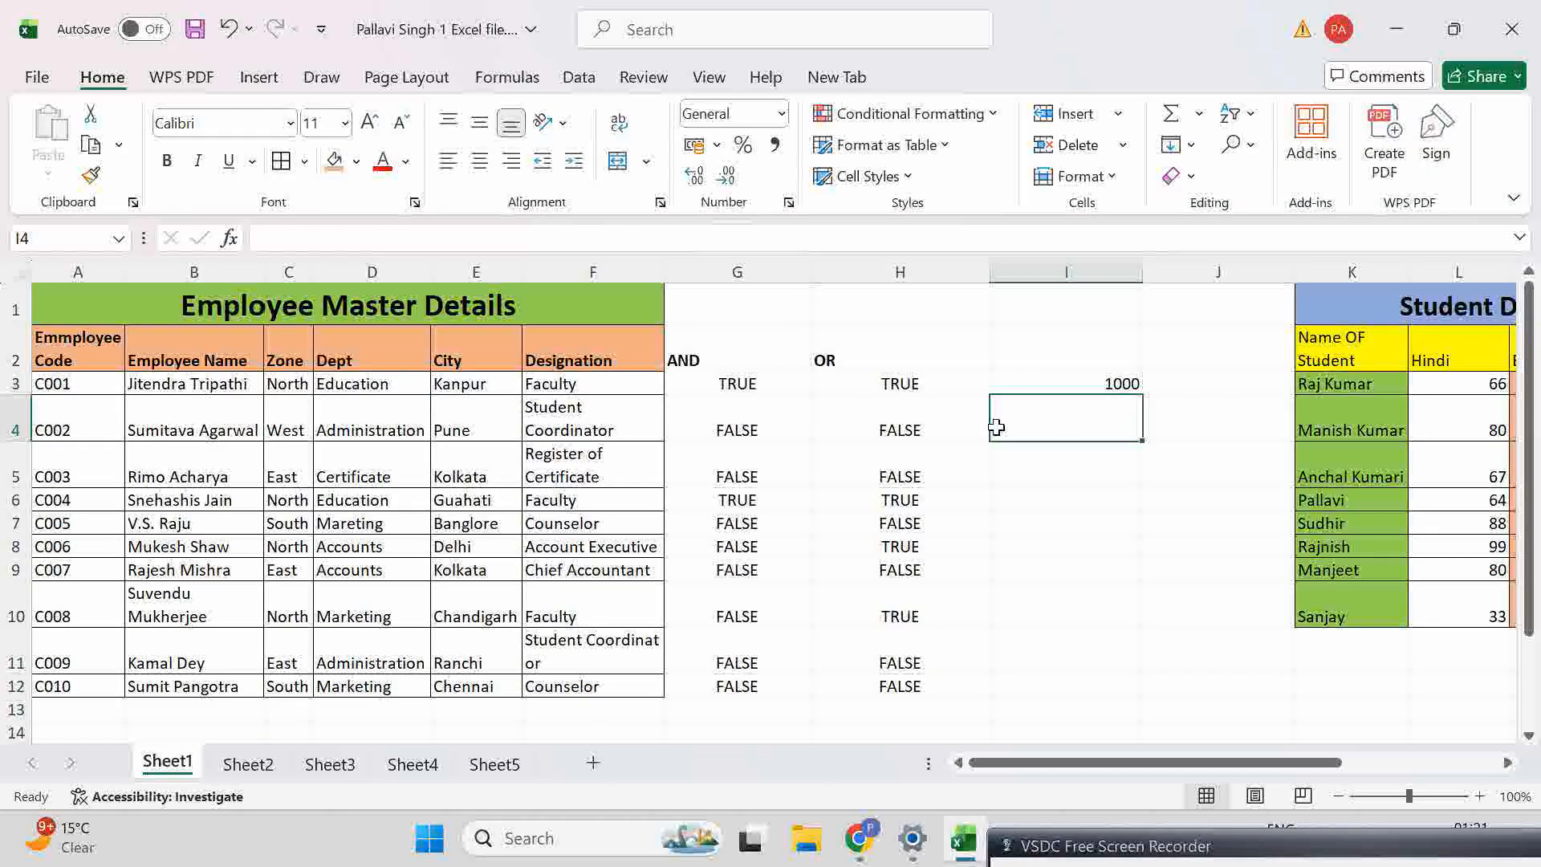
Step: Copy the nested IF formula from I3 down to I12 and inspect the copied formula in I6
{"action": "left_click", "coordinate": [1083, 375]}
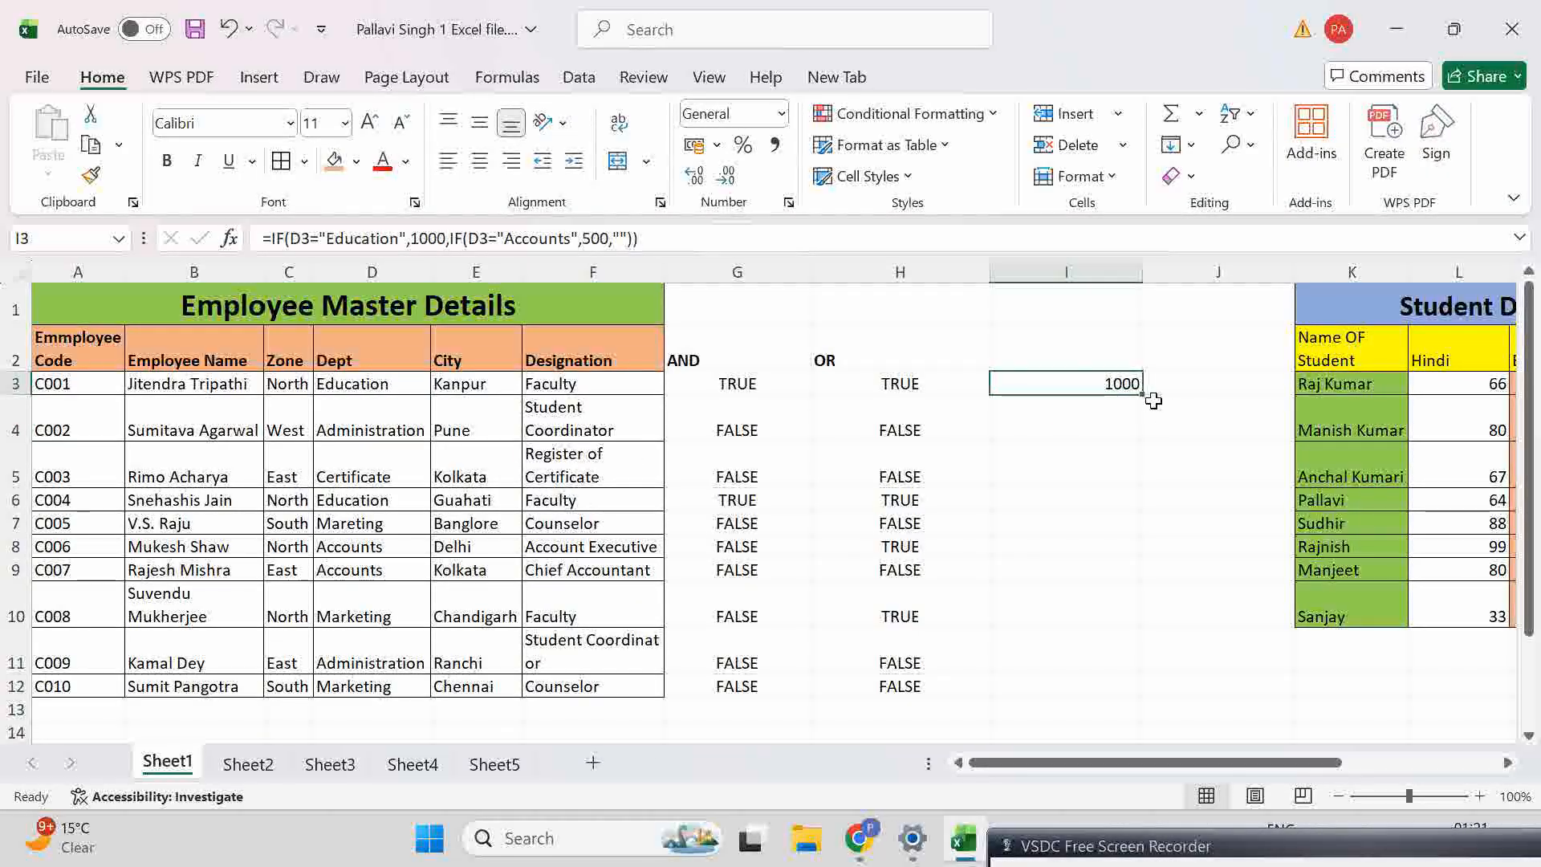
{"action": "left_click_drag", "start_coordinate": [1146, 398], "coordinate": [1108, 700]}
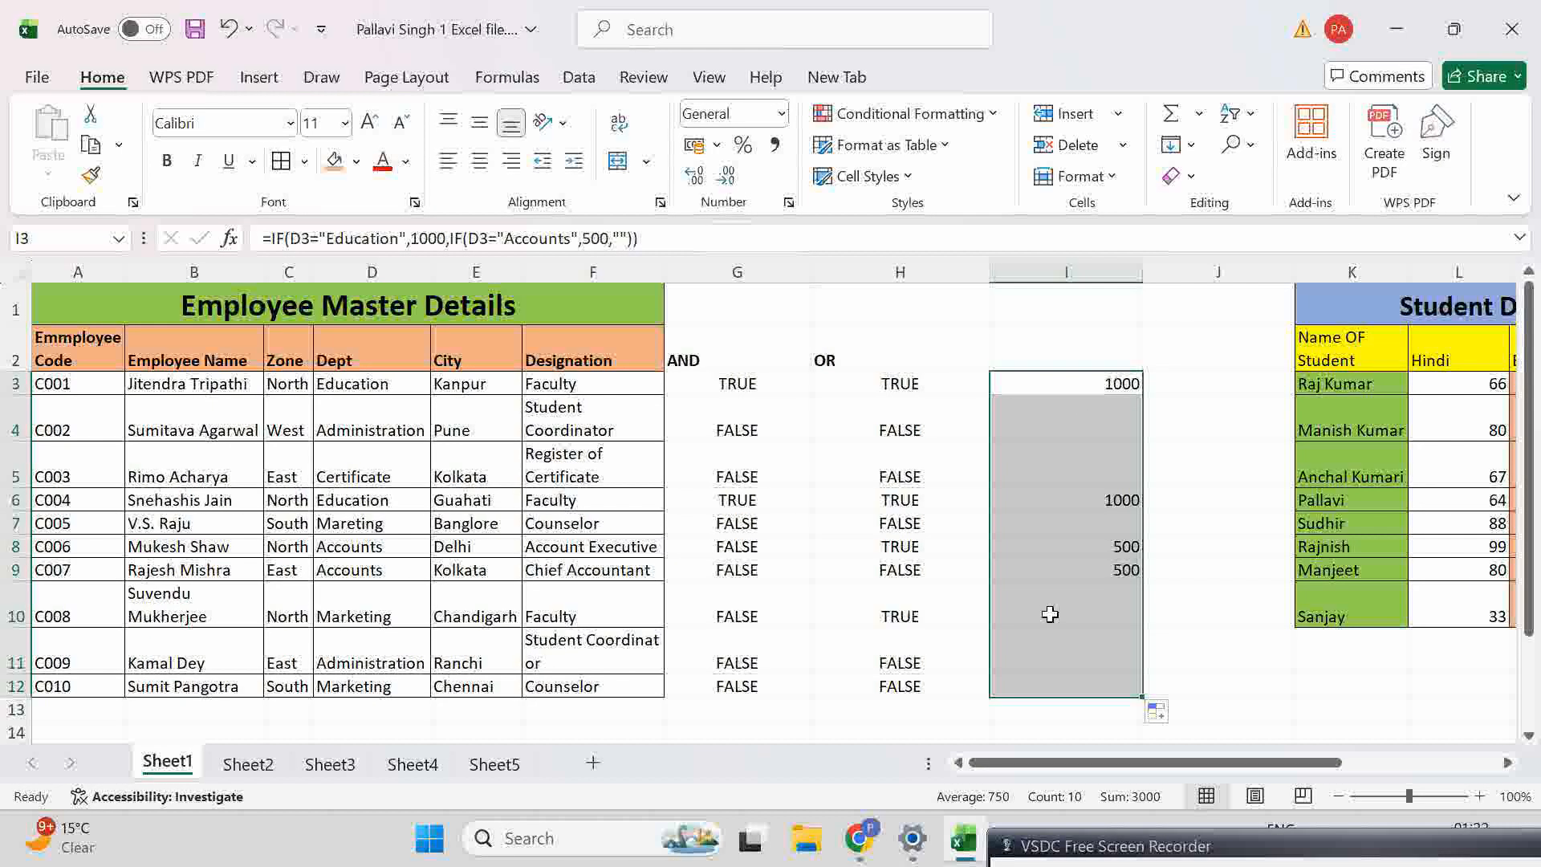
{"action": "left_click", "coordinate": [1007, 493]}
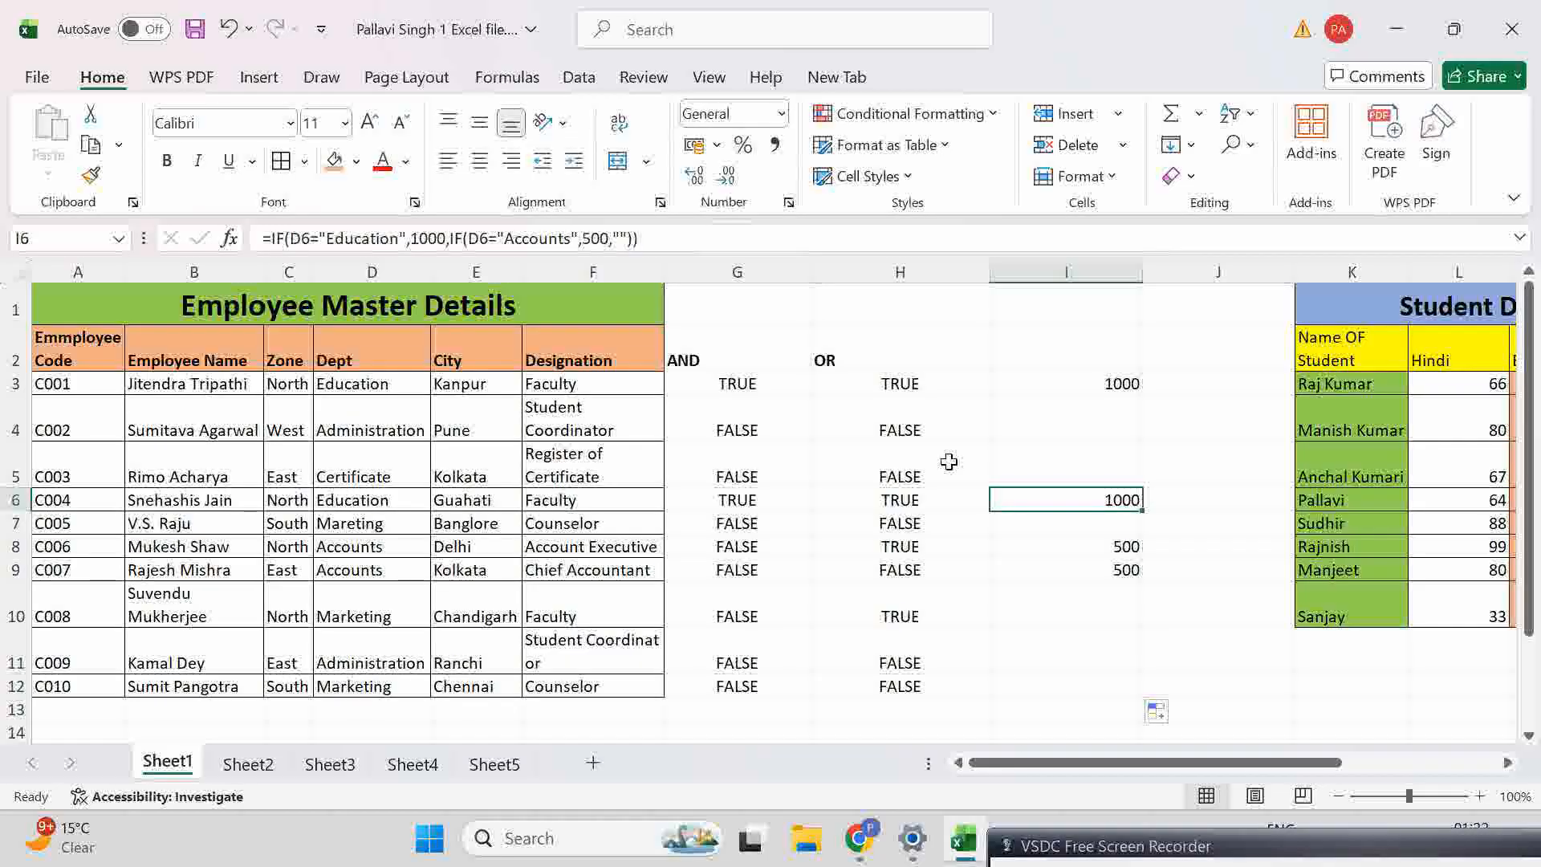
{"action": "left_click_drag", "start_coordinate": [1050, 762], "coordinate": [1203, 762]}
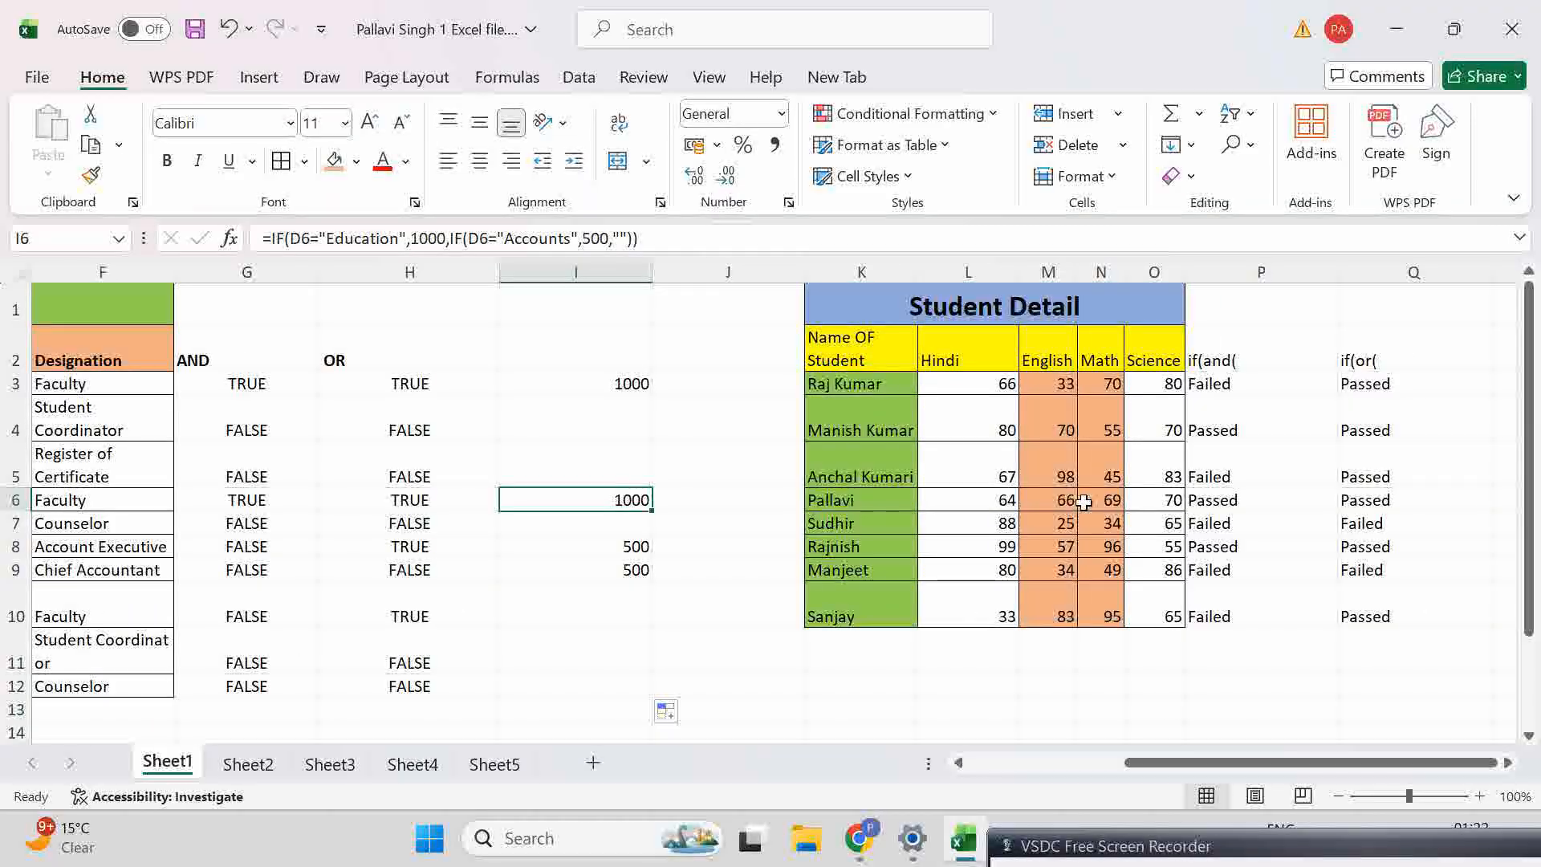